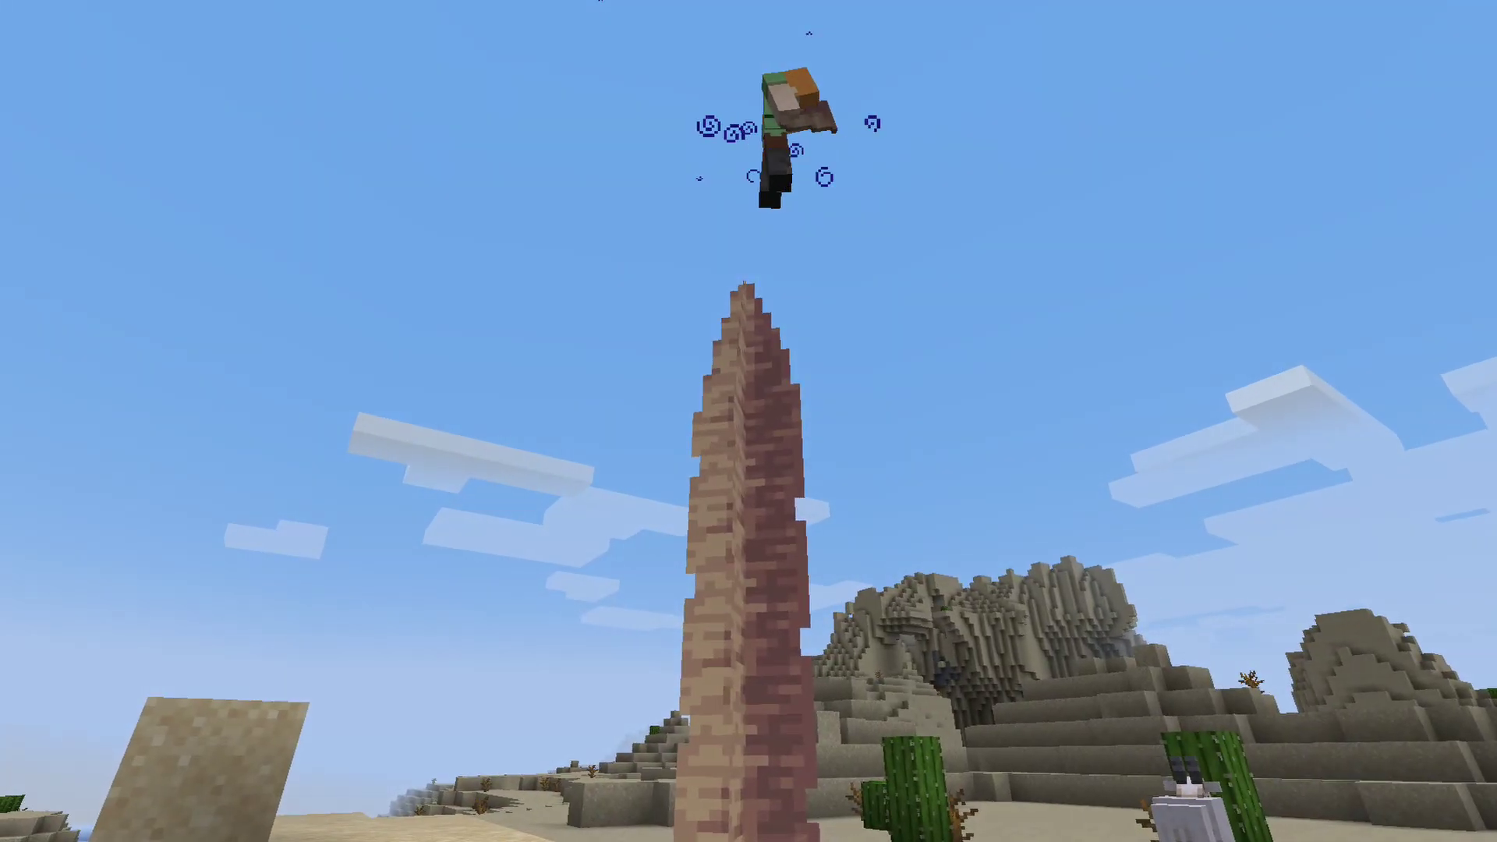
Switch the Minecraft player to survival mode with /gamemode survival.
text(/gamemode )
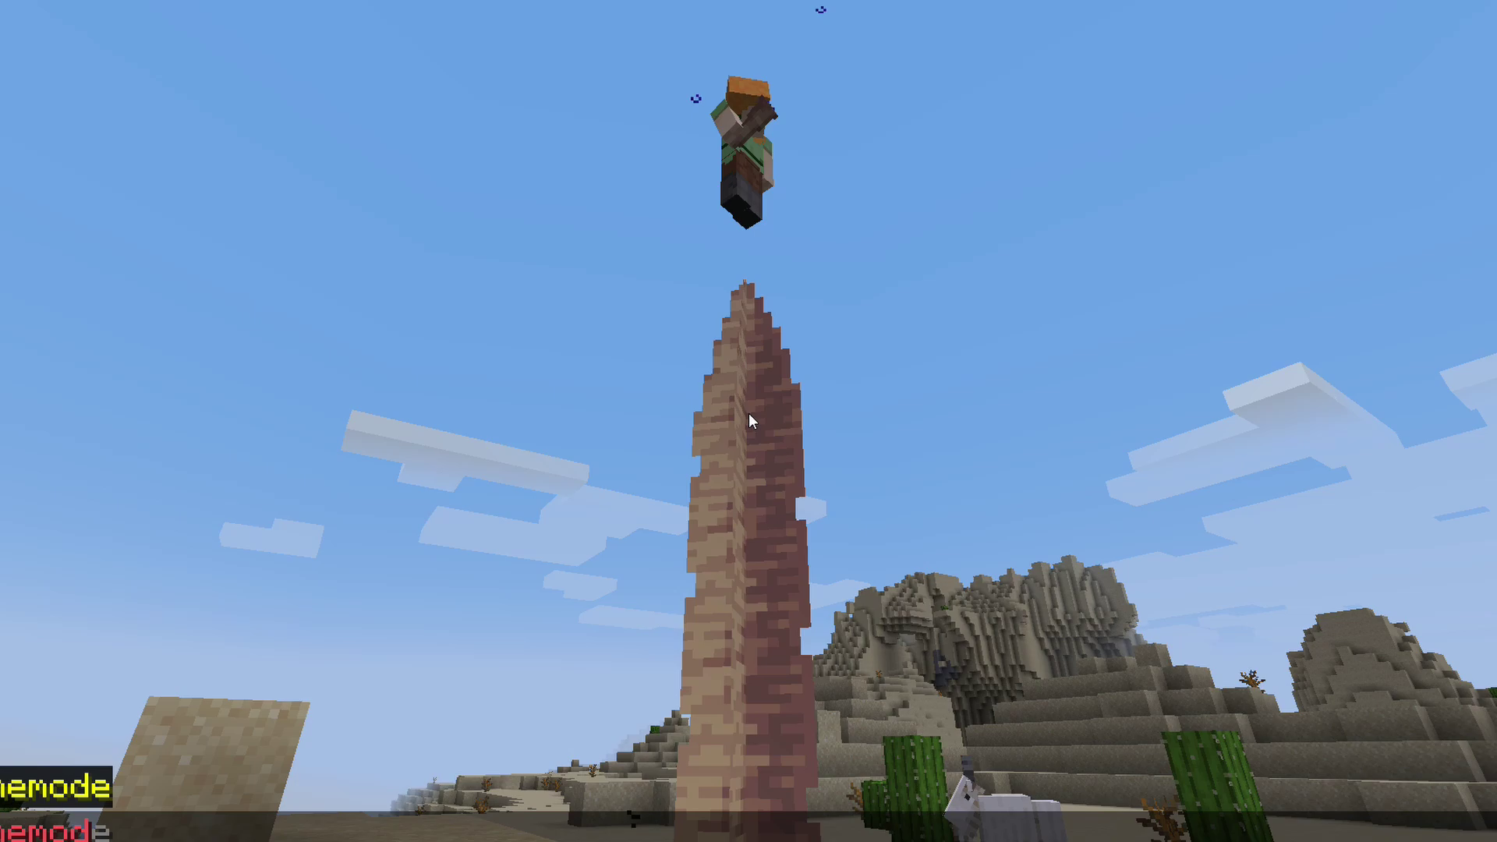
text(survival)
key(Return)
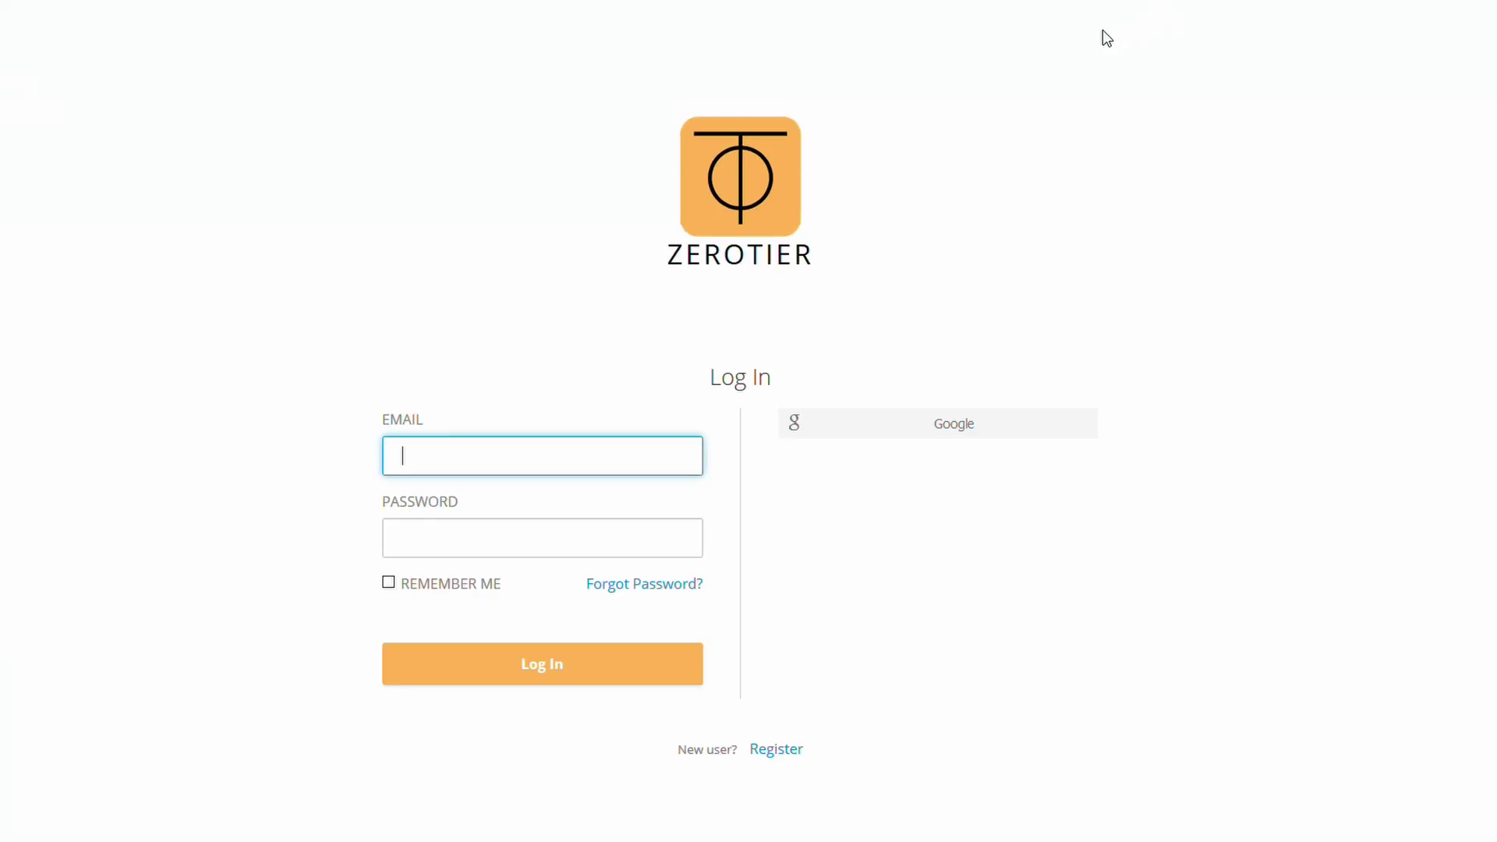
Log in to ZeroTier Central with Google, using the first listed account.
click(894, 438)
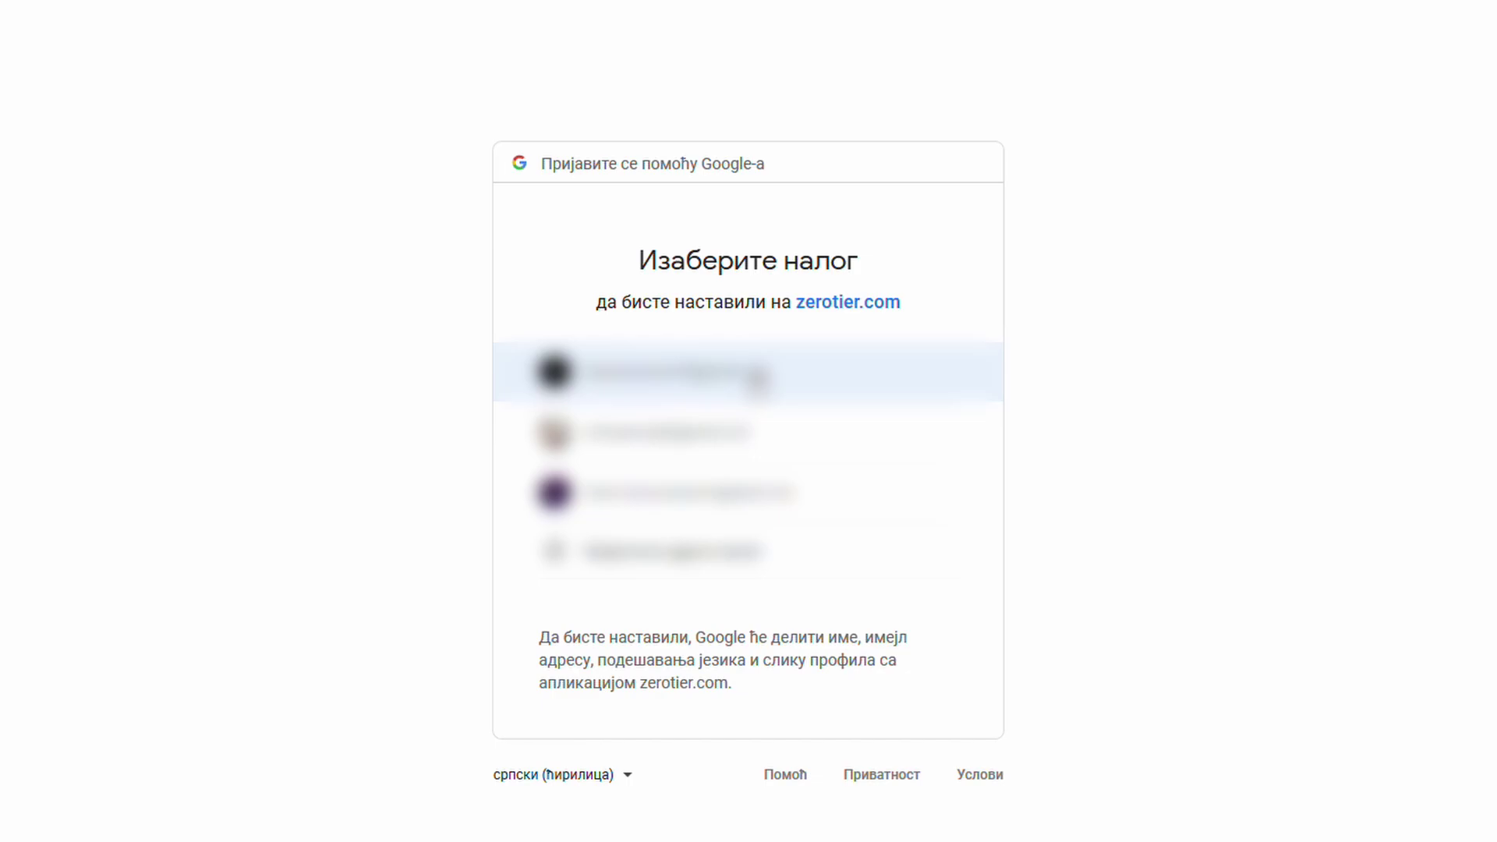
click(756, 378)
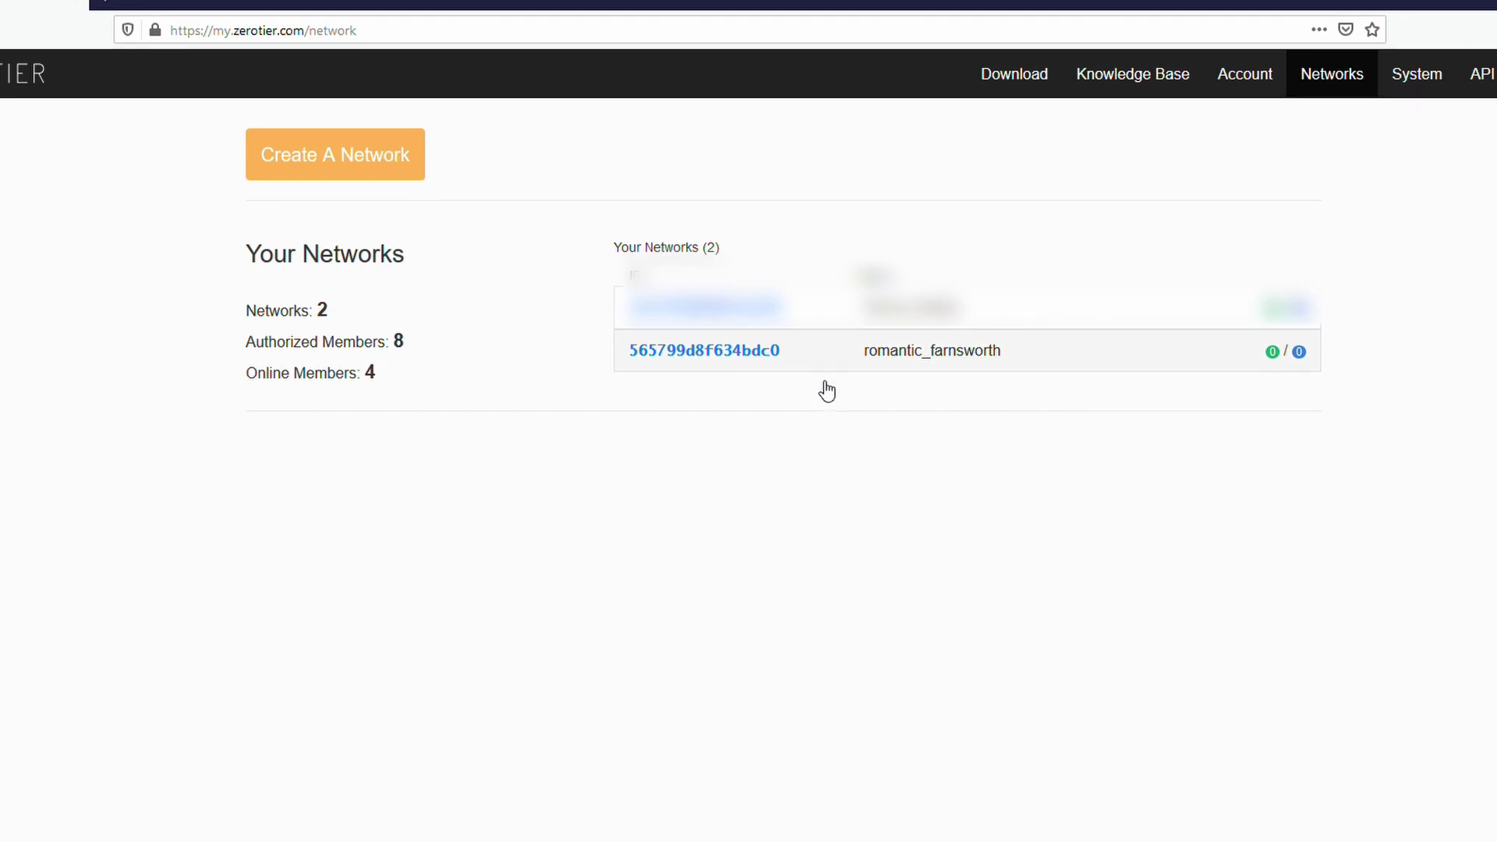
Open the romantic_farnsworth network and review its ID 565799d8f634bdc0 and Name.
click(836, 379)
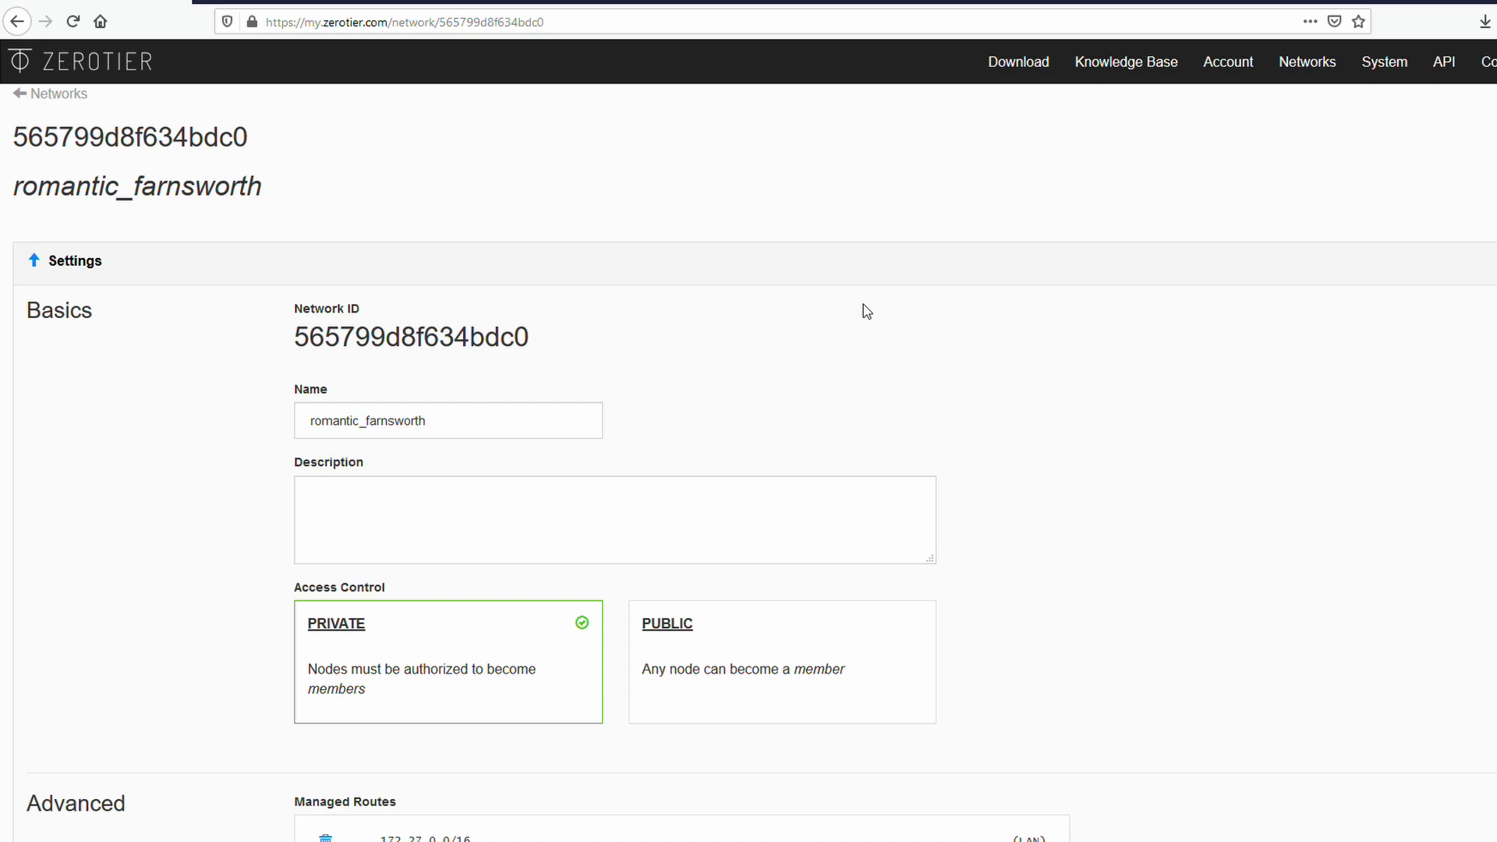
drag(285, 343, 648, 338)
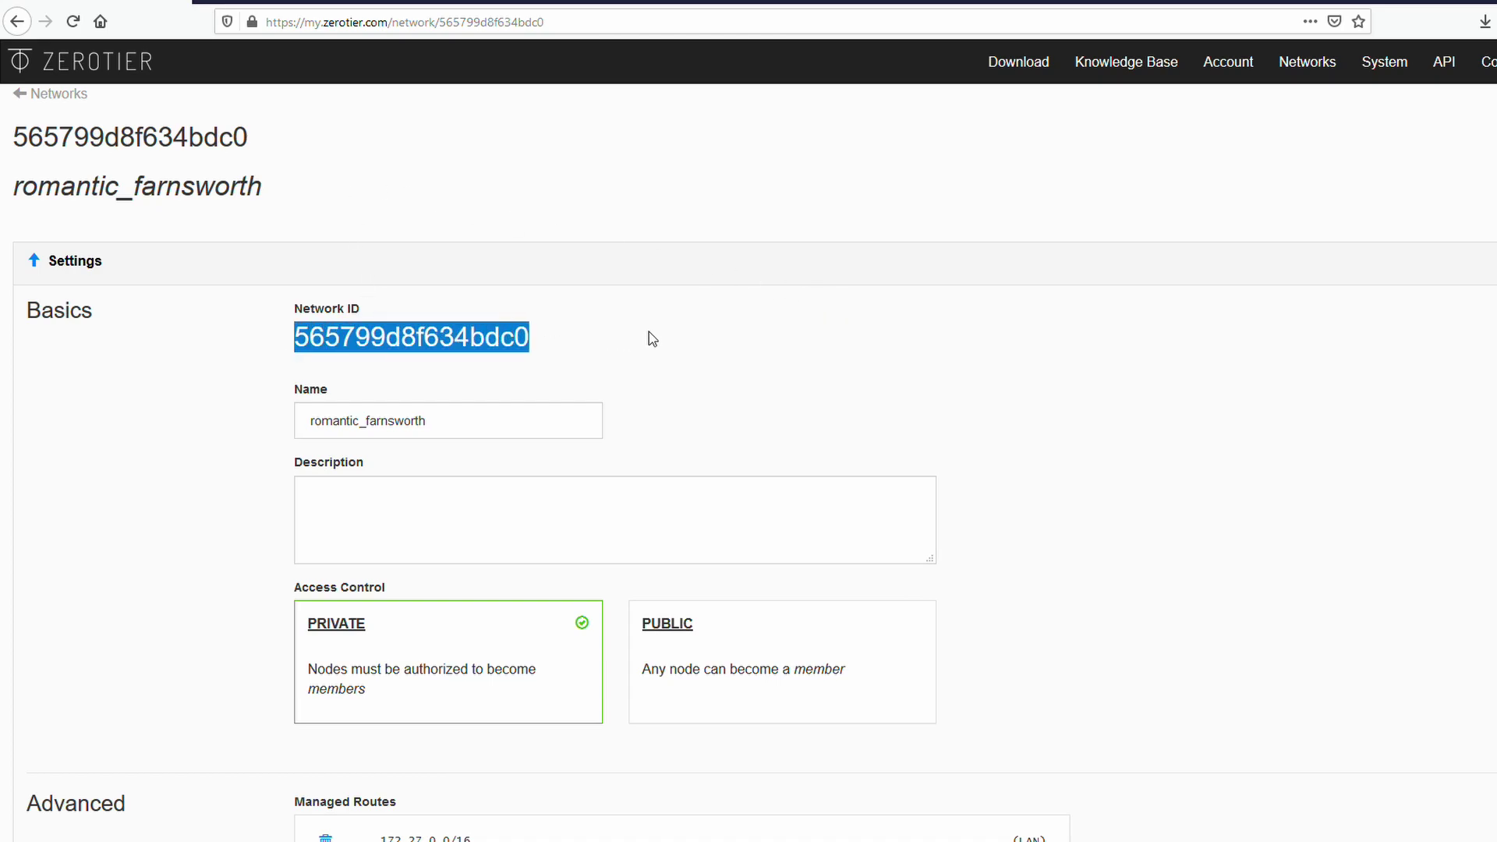
drag(287, 387, 339, 392)
click(473, 423)
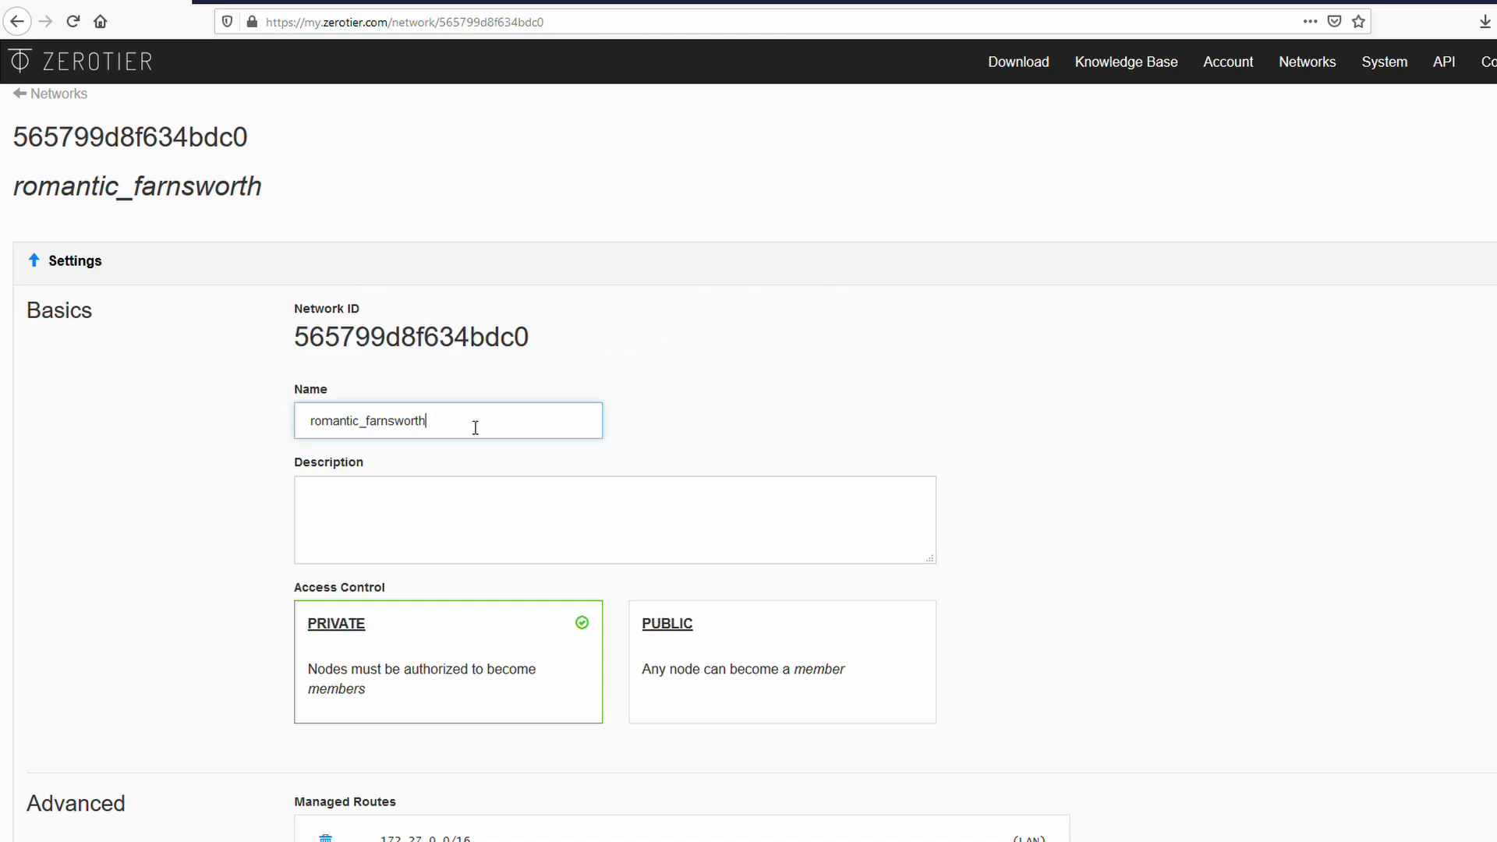
scroll(480, 451, down, 3)
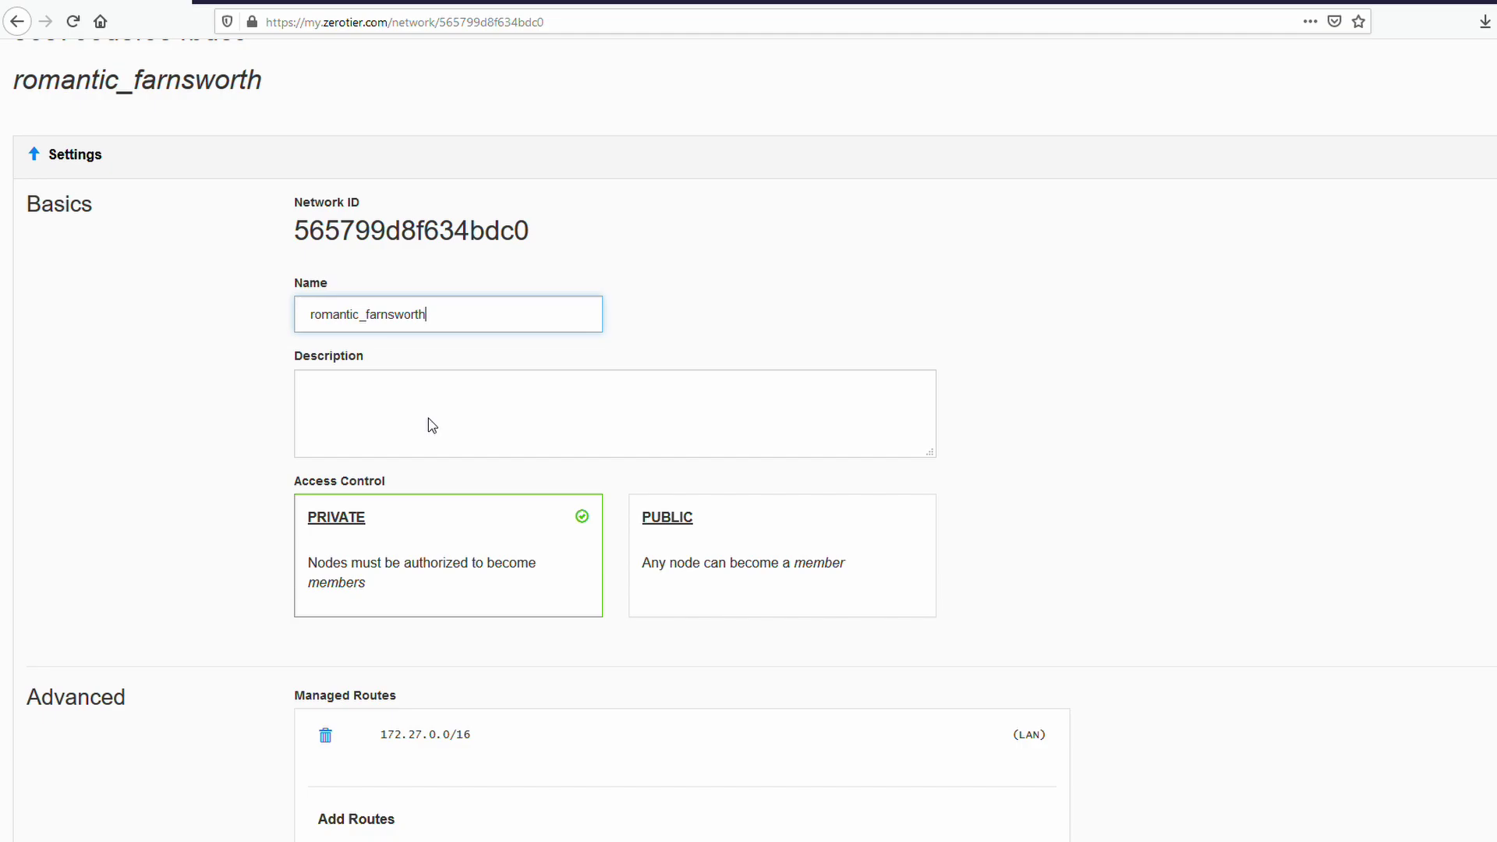
drag(300, 413, 384, 414)
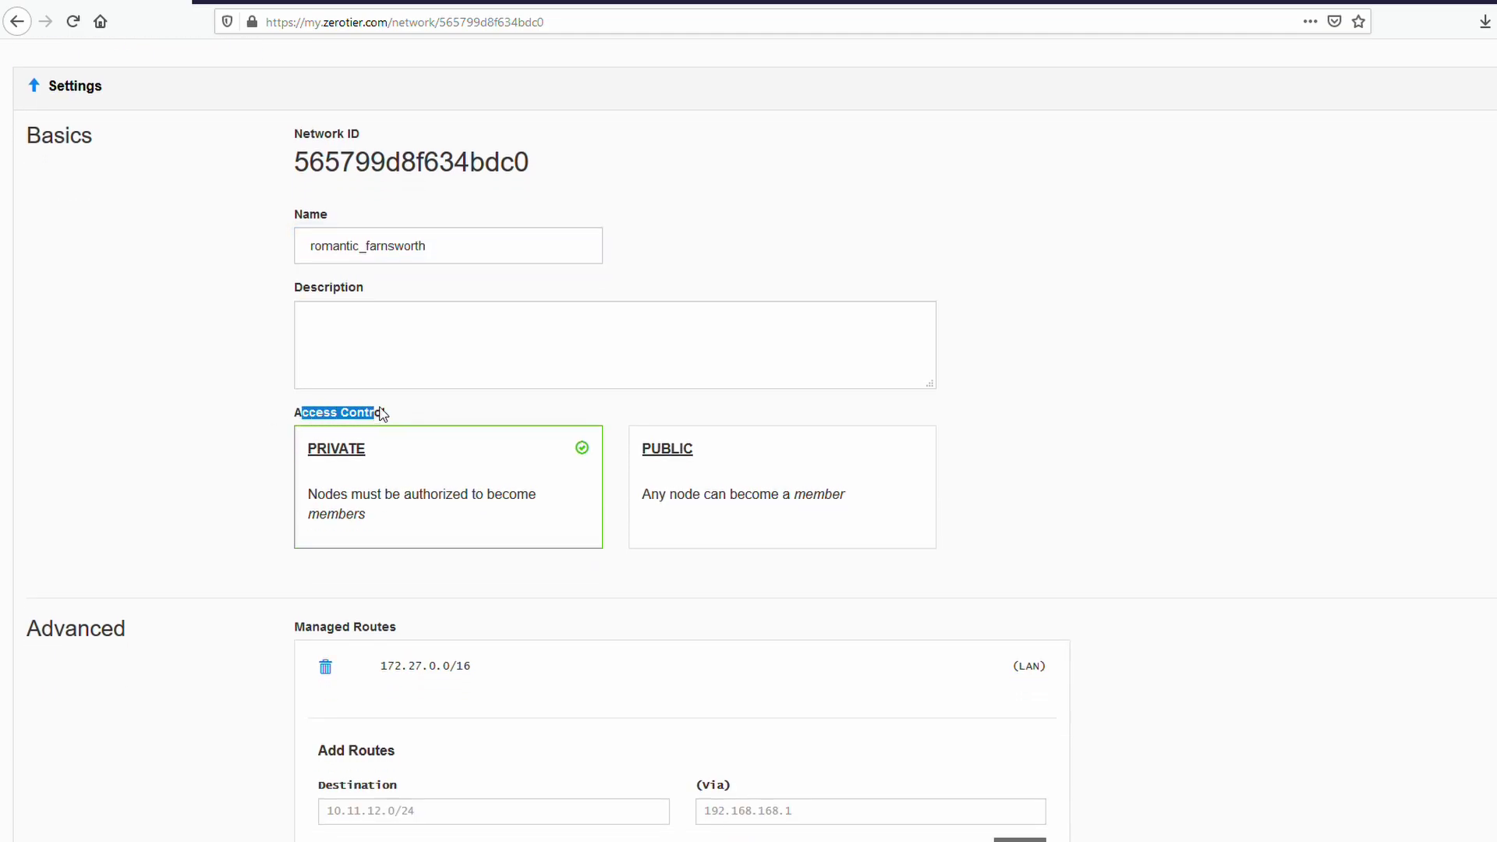
scroll(959, 629, down, 9)
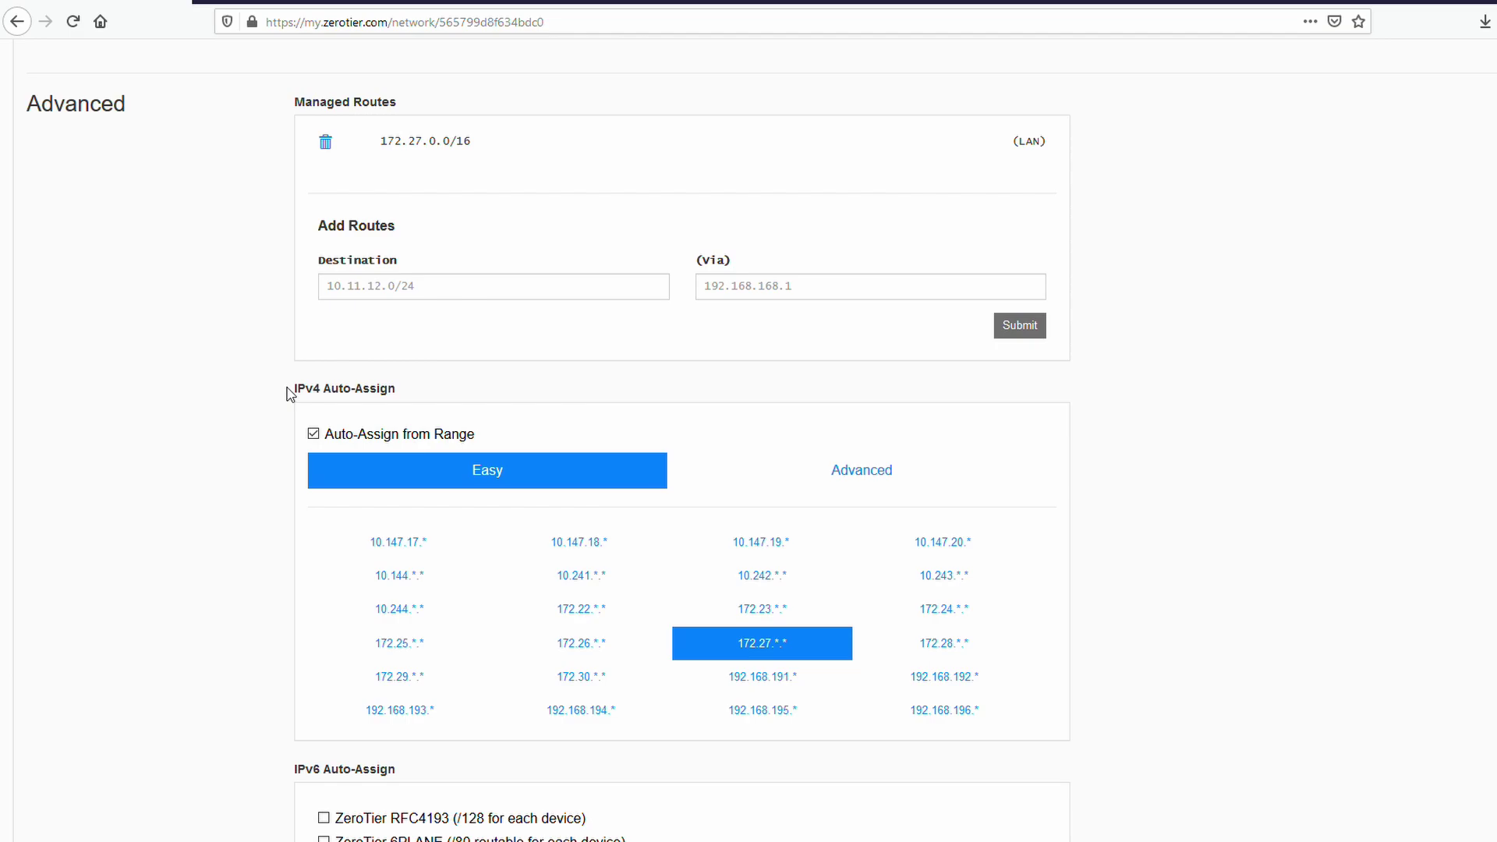
Review IPv4 Auto-Assign and the remaining settings, then go to the ZeroTier download page.
drag(297, 390, 452, 394)
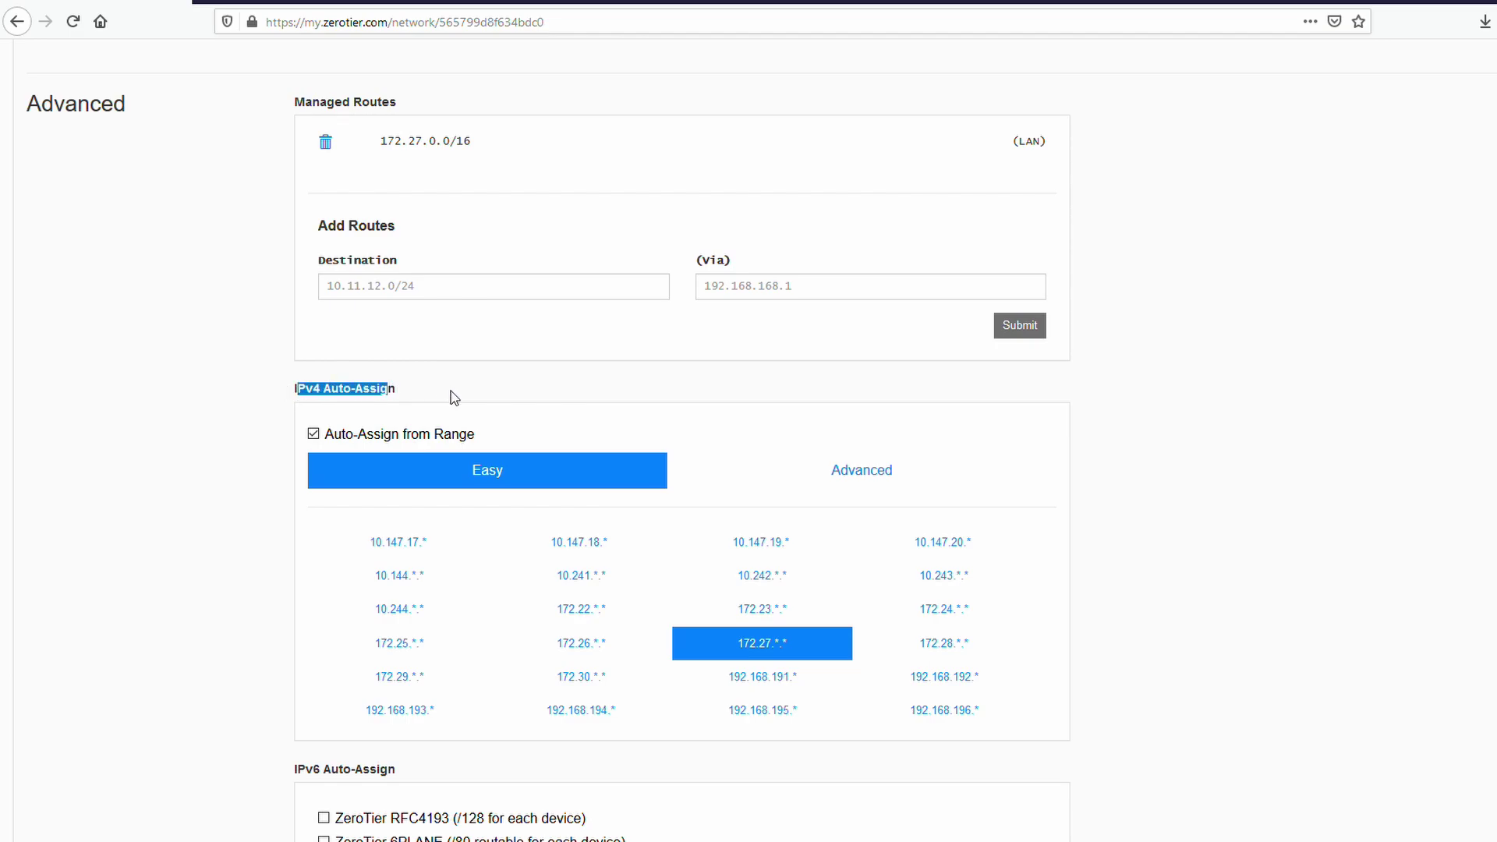
click(441, 394)
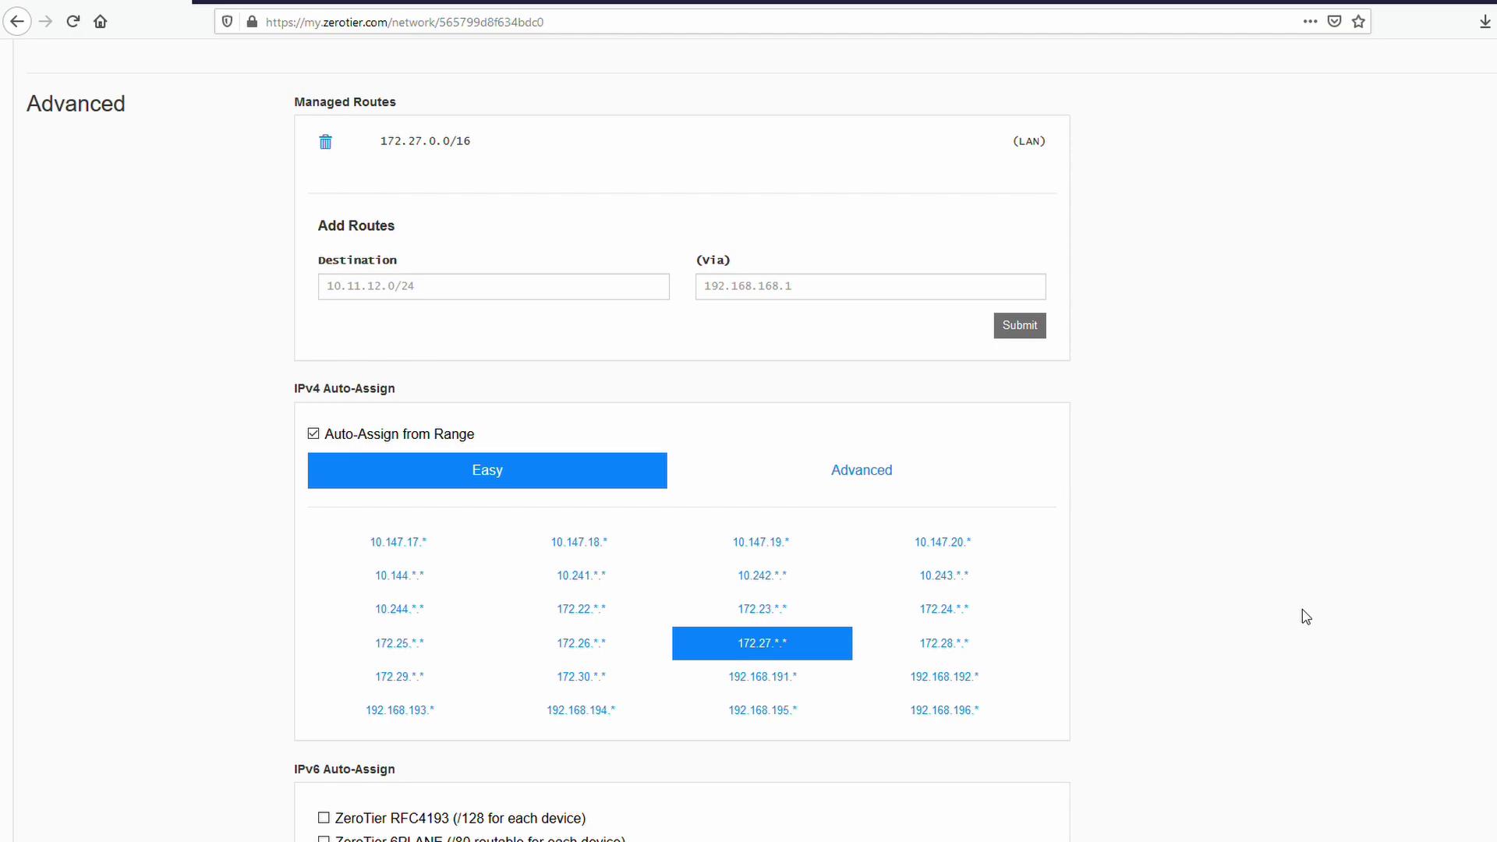
scroll(1295, 616, down, 2)
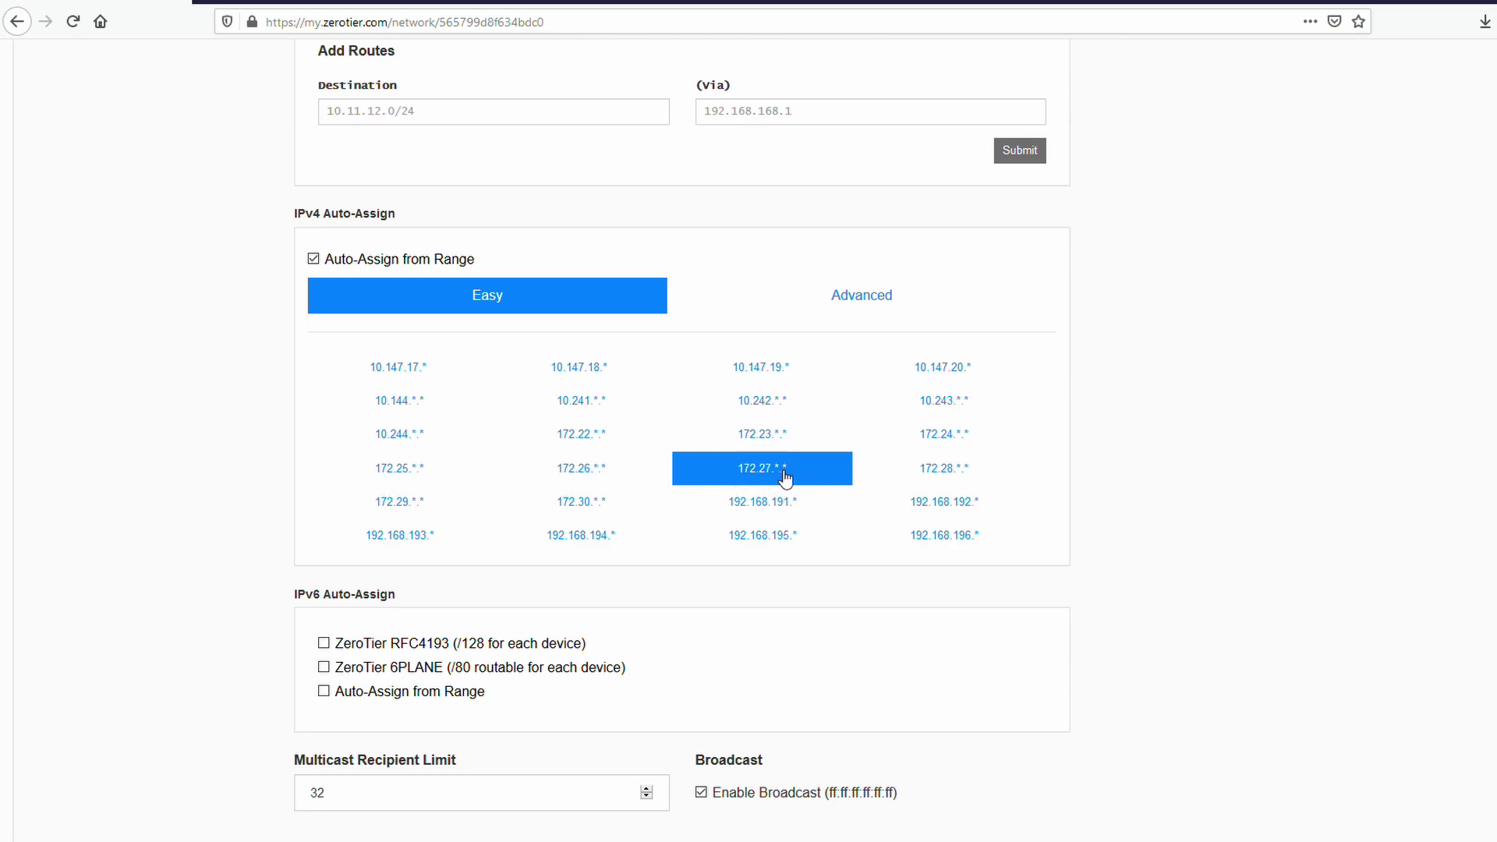
scroll(1344, 441, down, 5)
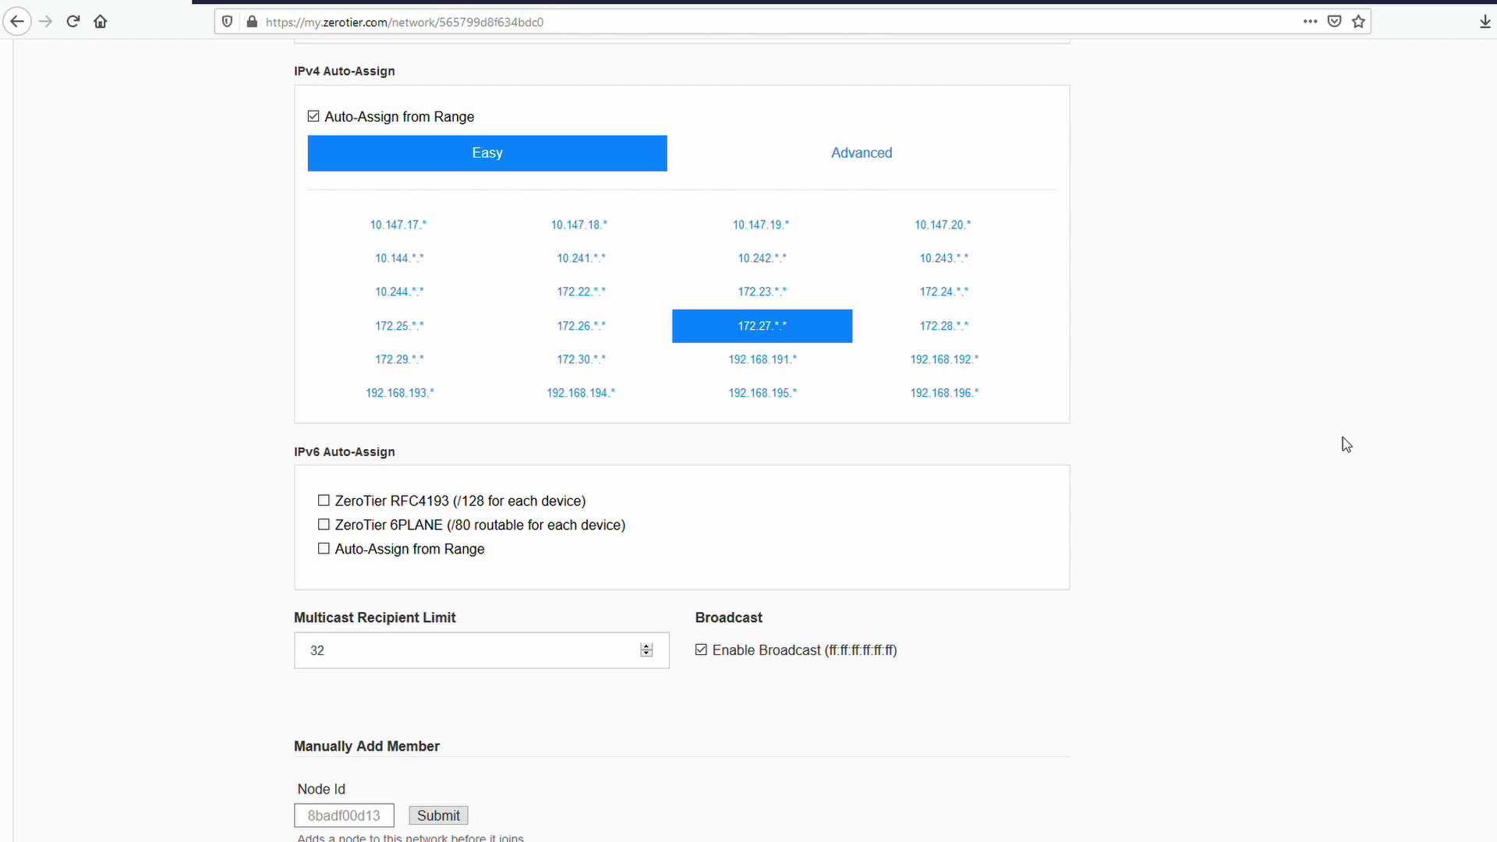
scroll(1334, 445, up, 5)
scroll(1318, 445, up, 10)
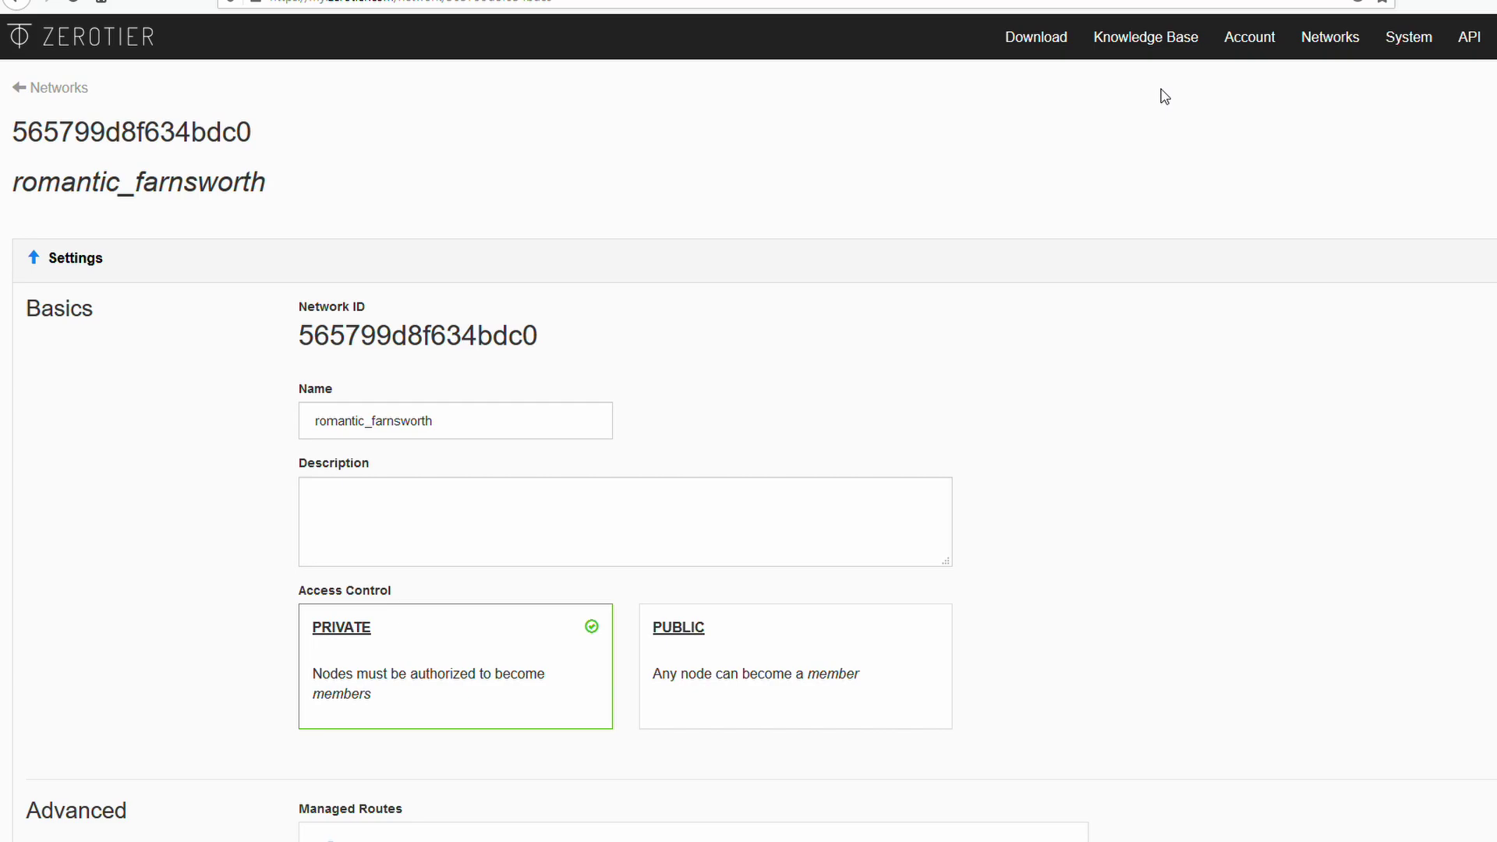
click(1047, 55)
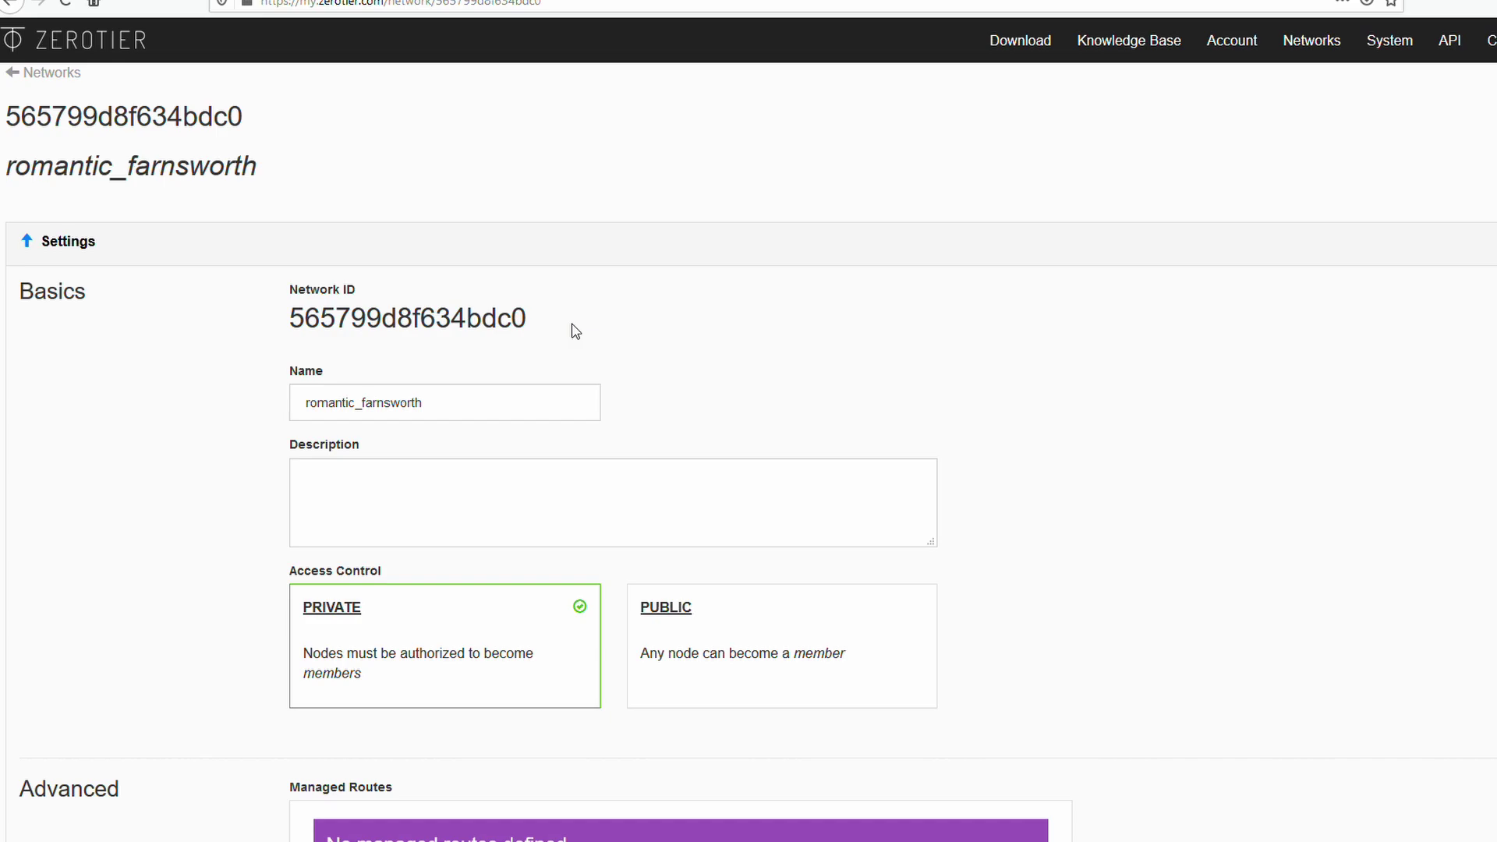
Copy network ID 565799d8f634bdc0 using the Copy (Копирај) context-menu entry.
drag(544, 324, 279, 329)
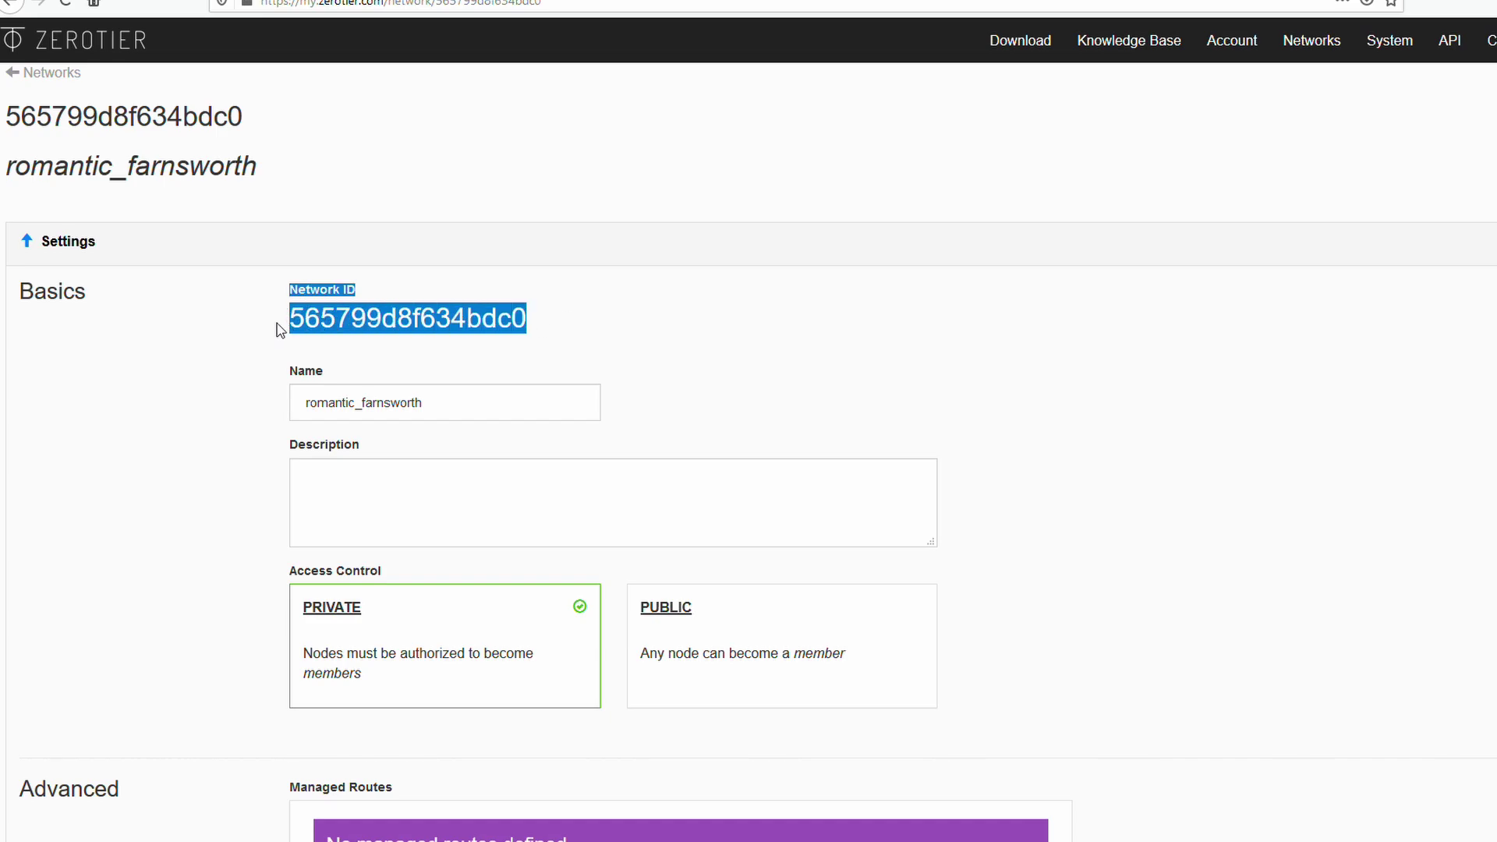
double_click(293, 319)
right_click(306, 320)
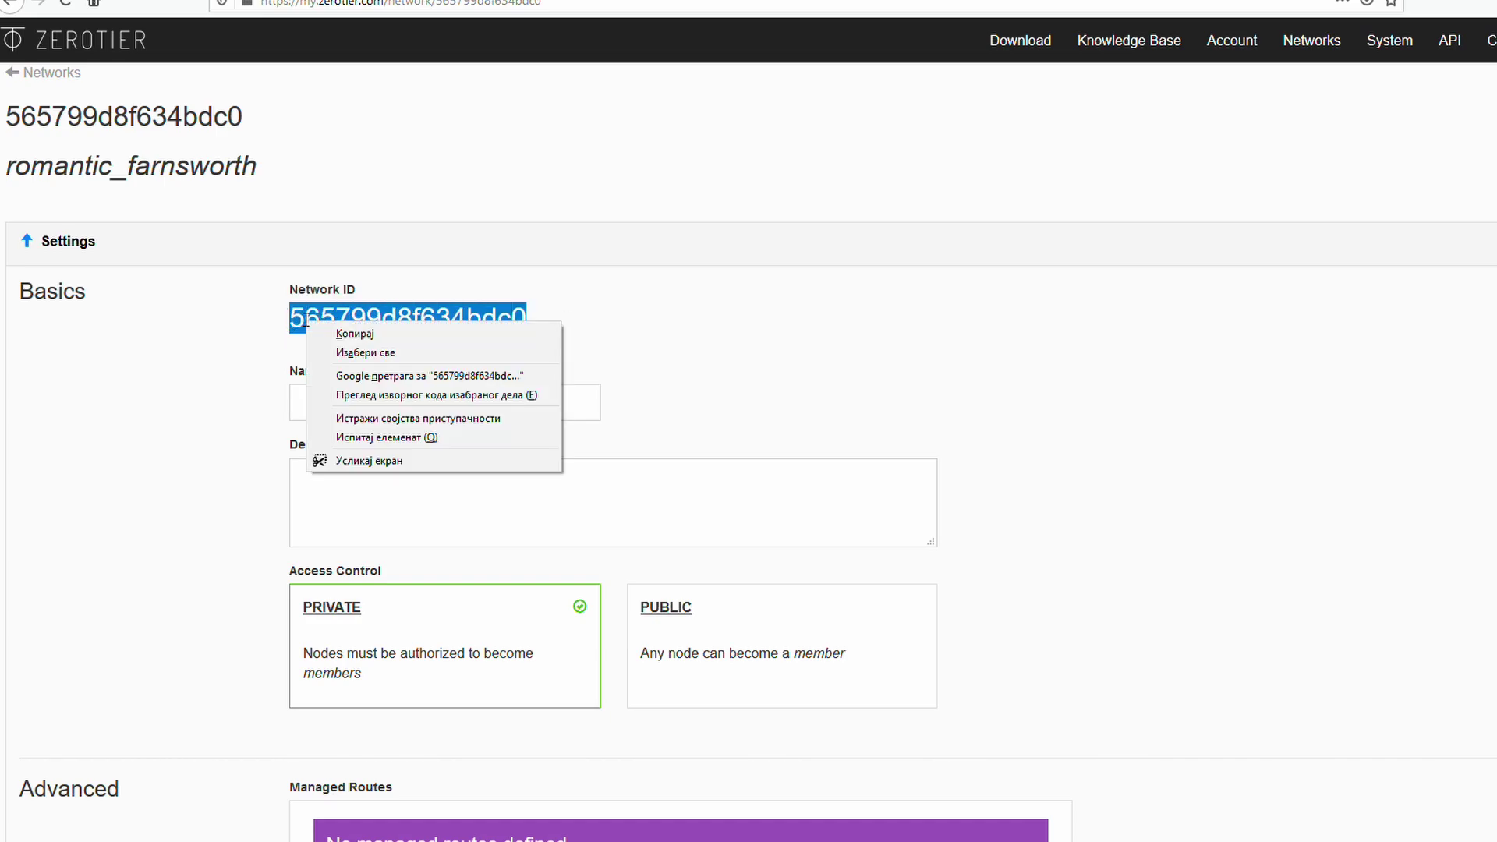
click(342, 334)
click(285, 344)
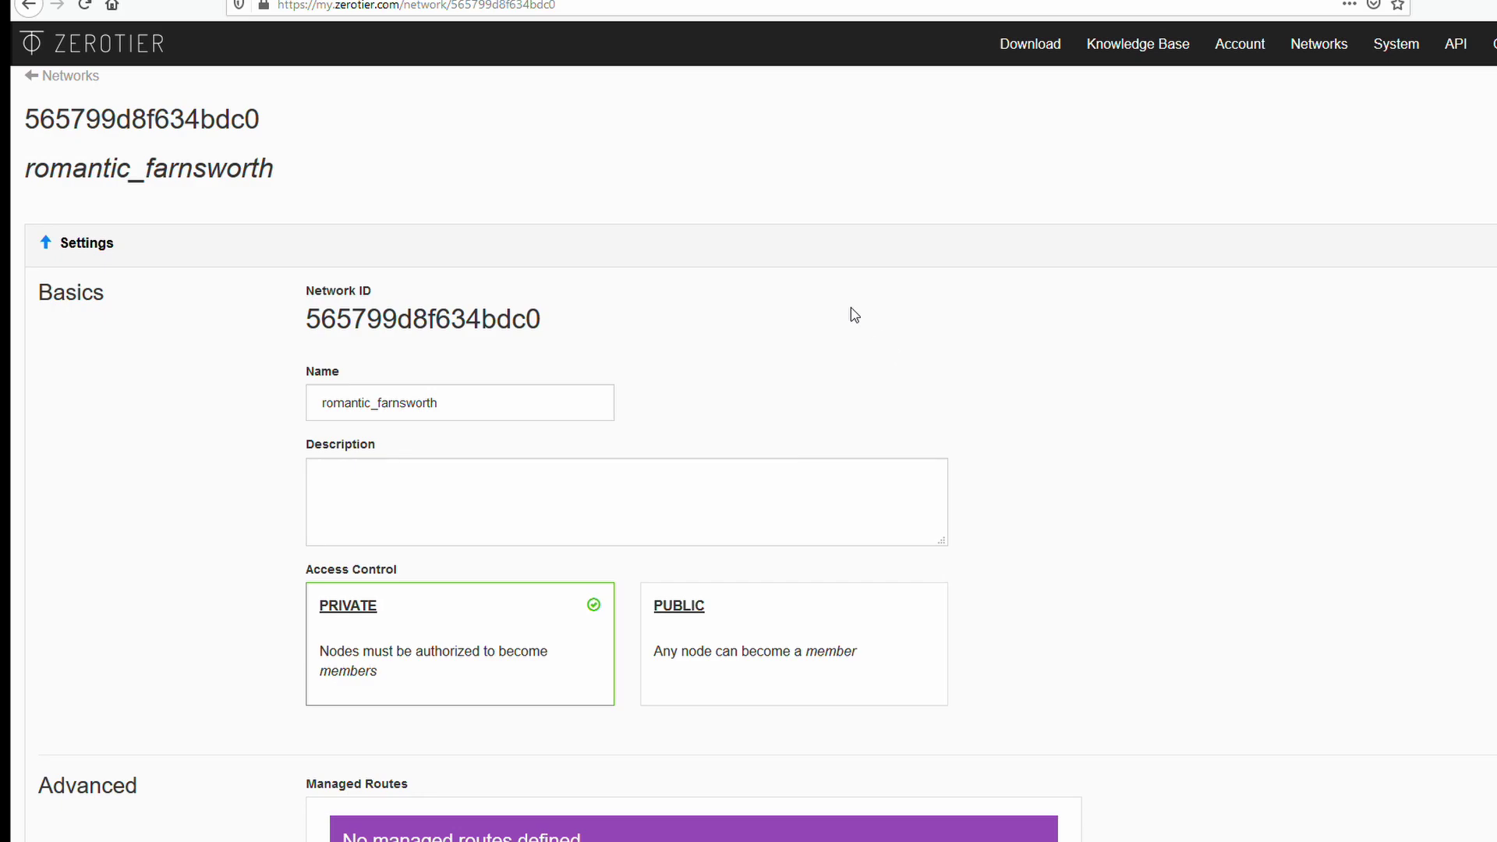
Inspect the Members section's one joined online device and its address.
scroll(850, 306, down, 3)
scroll(1057, 333, down, 9)
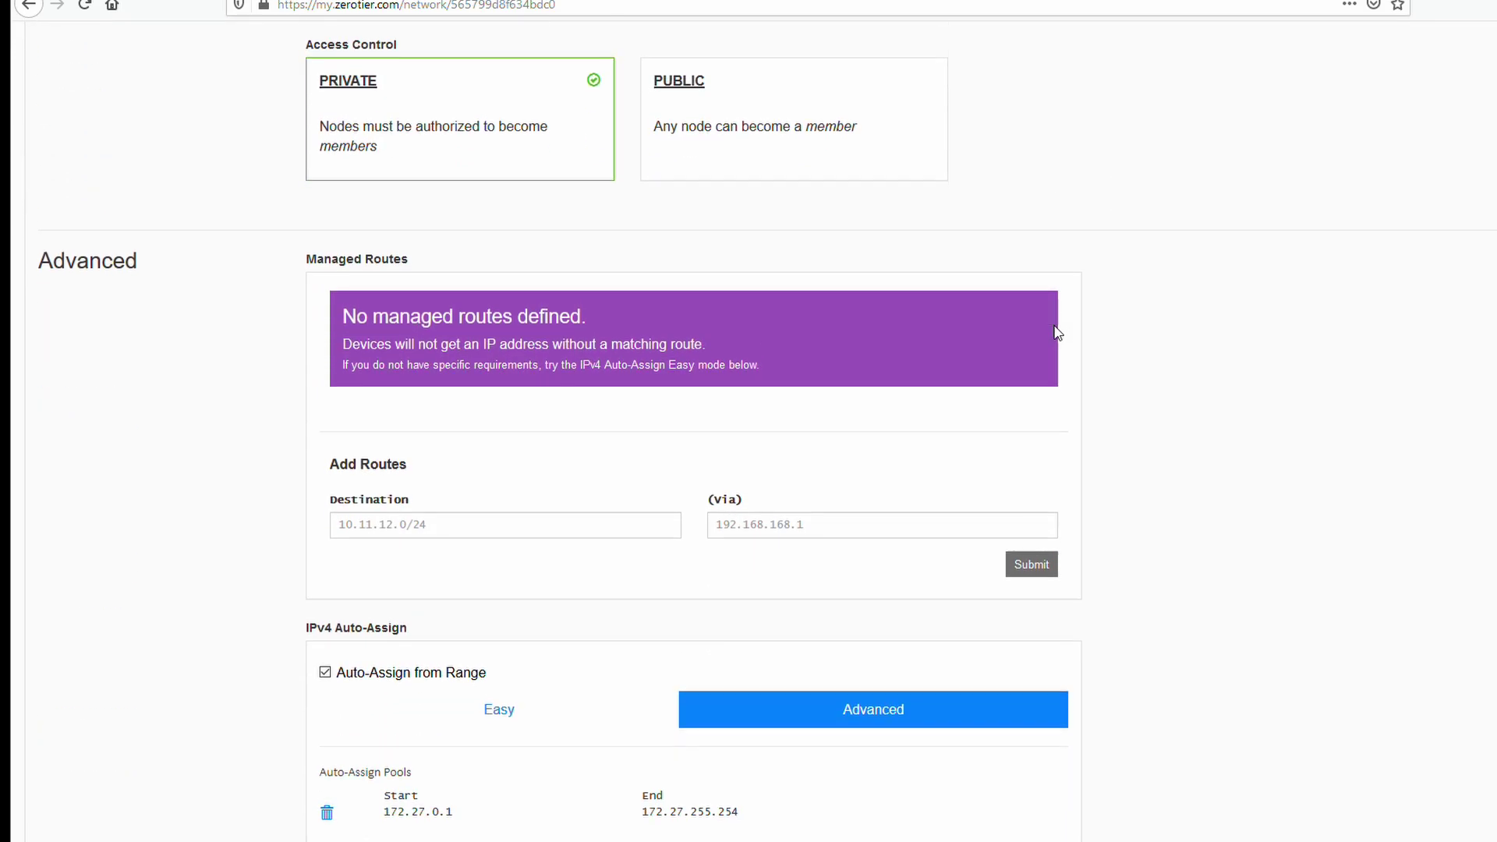
scroll(1251, 320, down, 5)
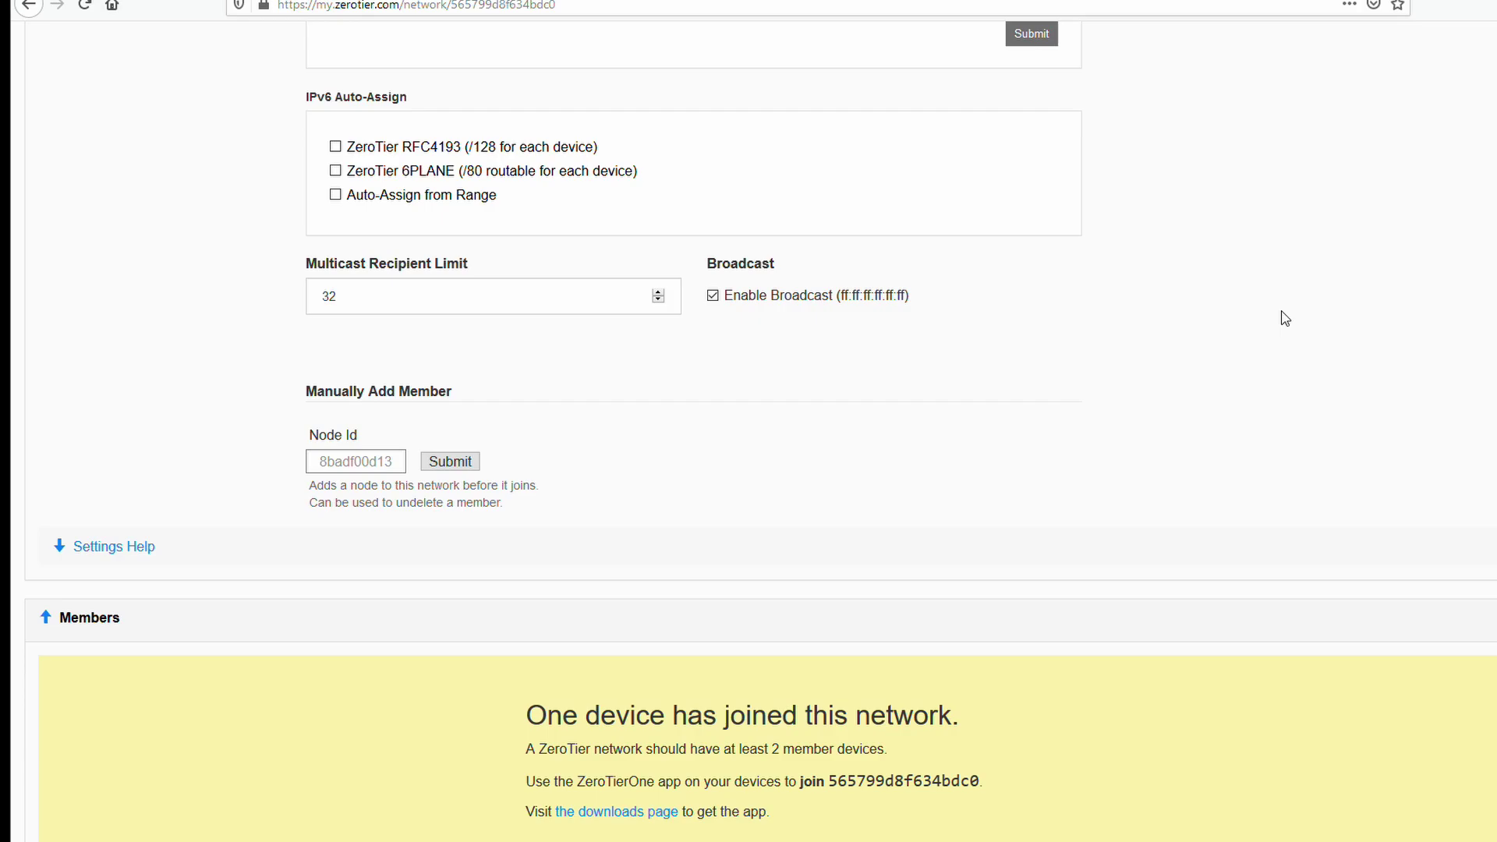
scroll(1263, 325, down, 3)
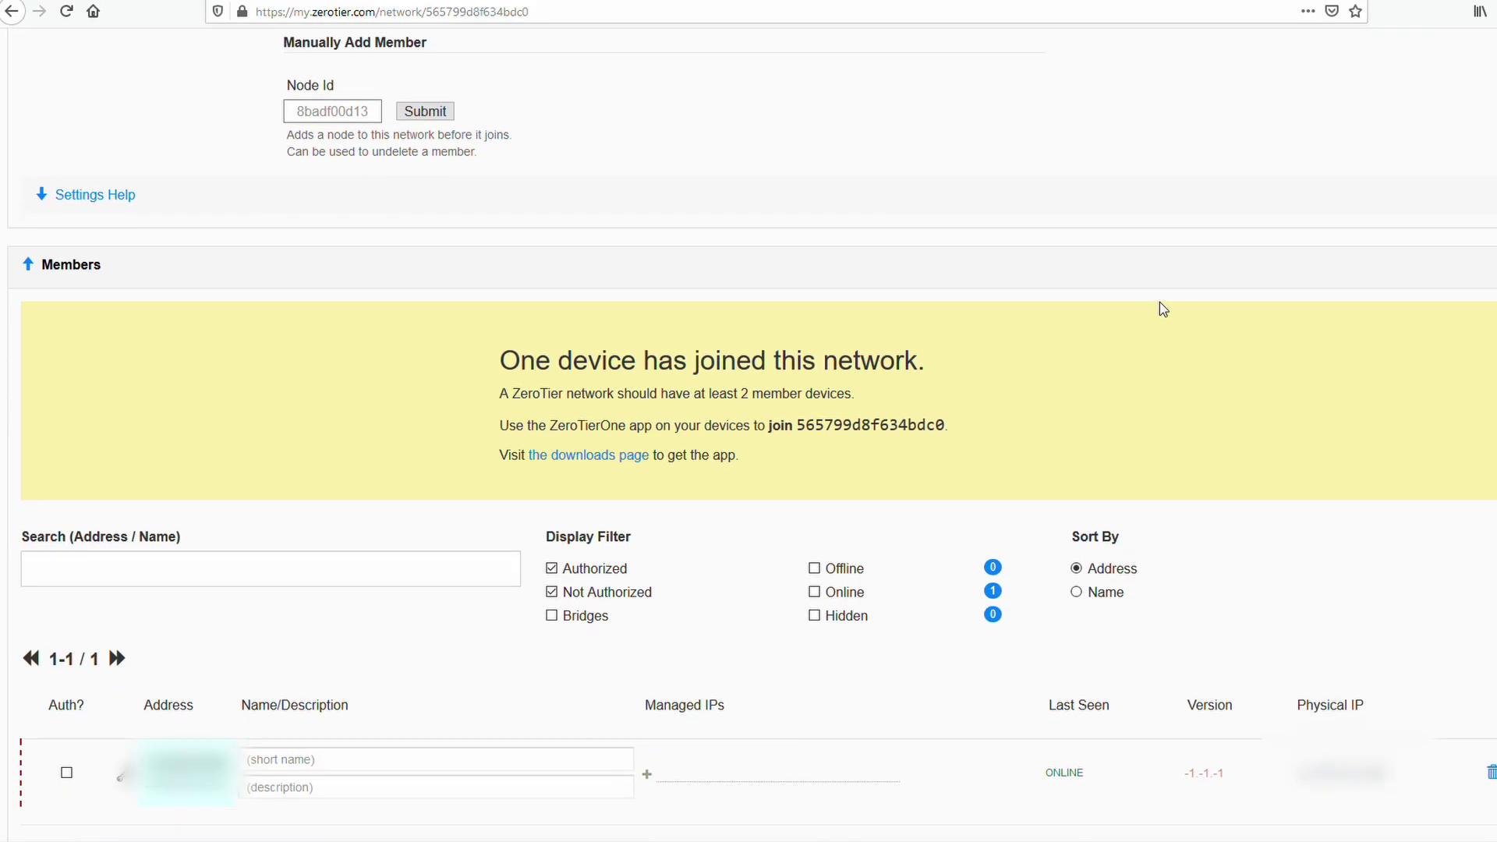
drag(515, 365, 921, 359)
click(921, 359)
drag(482, 370, 597, 363)
click(597, 362)
scroll(485, 338, down, 3)
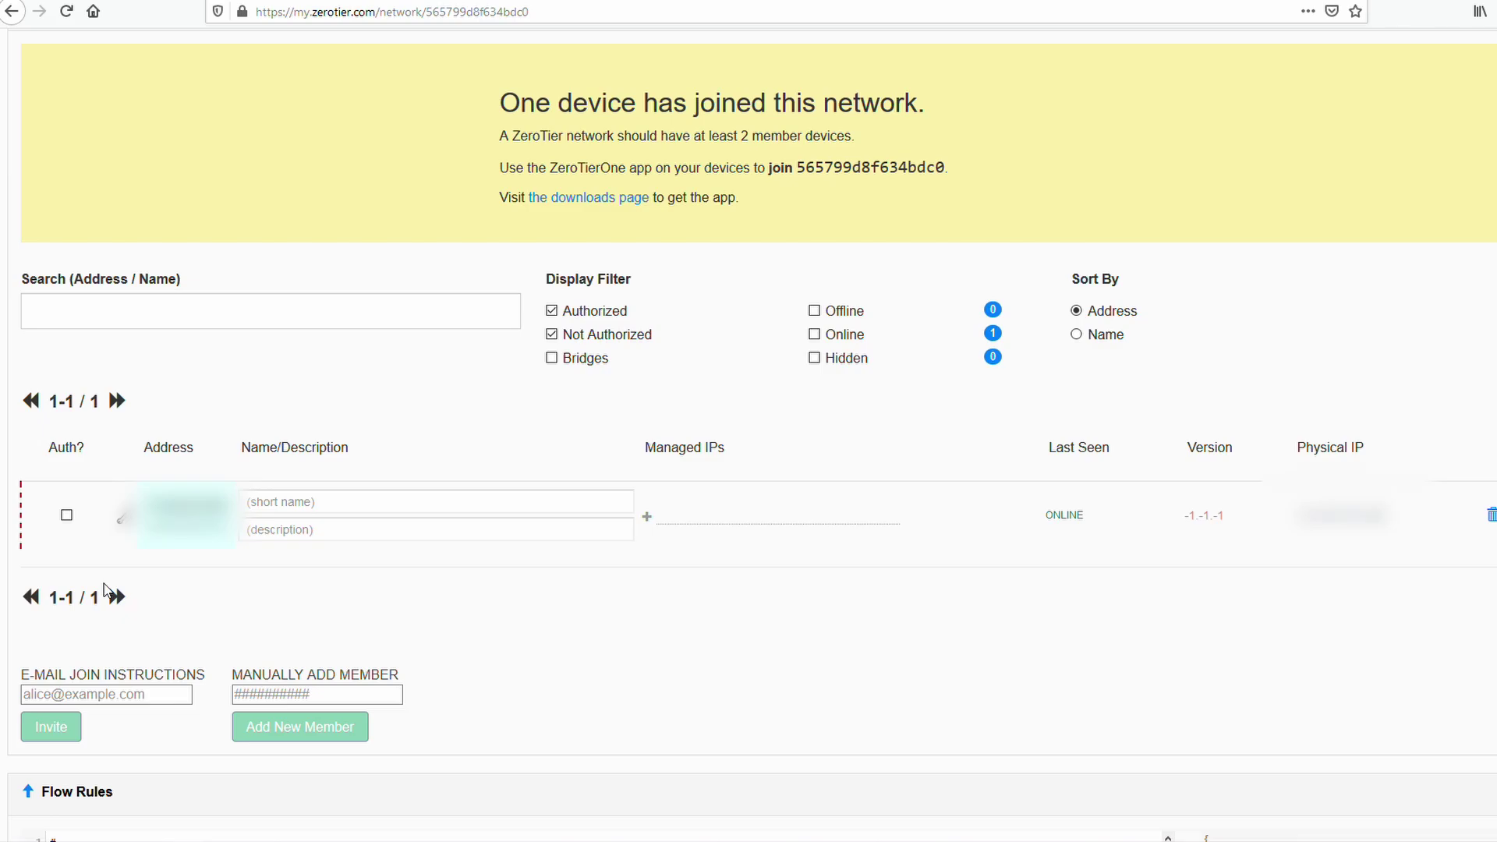
drag(142, 507, 226, 508)
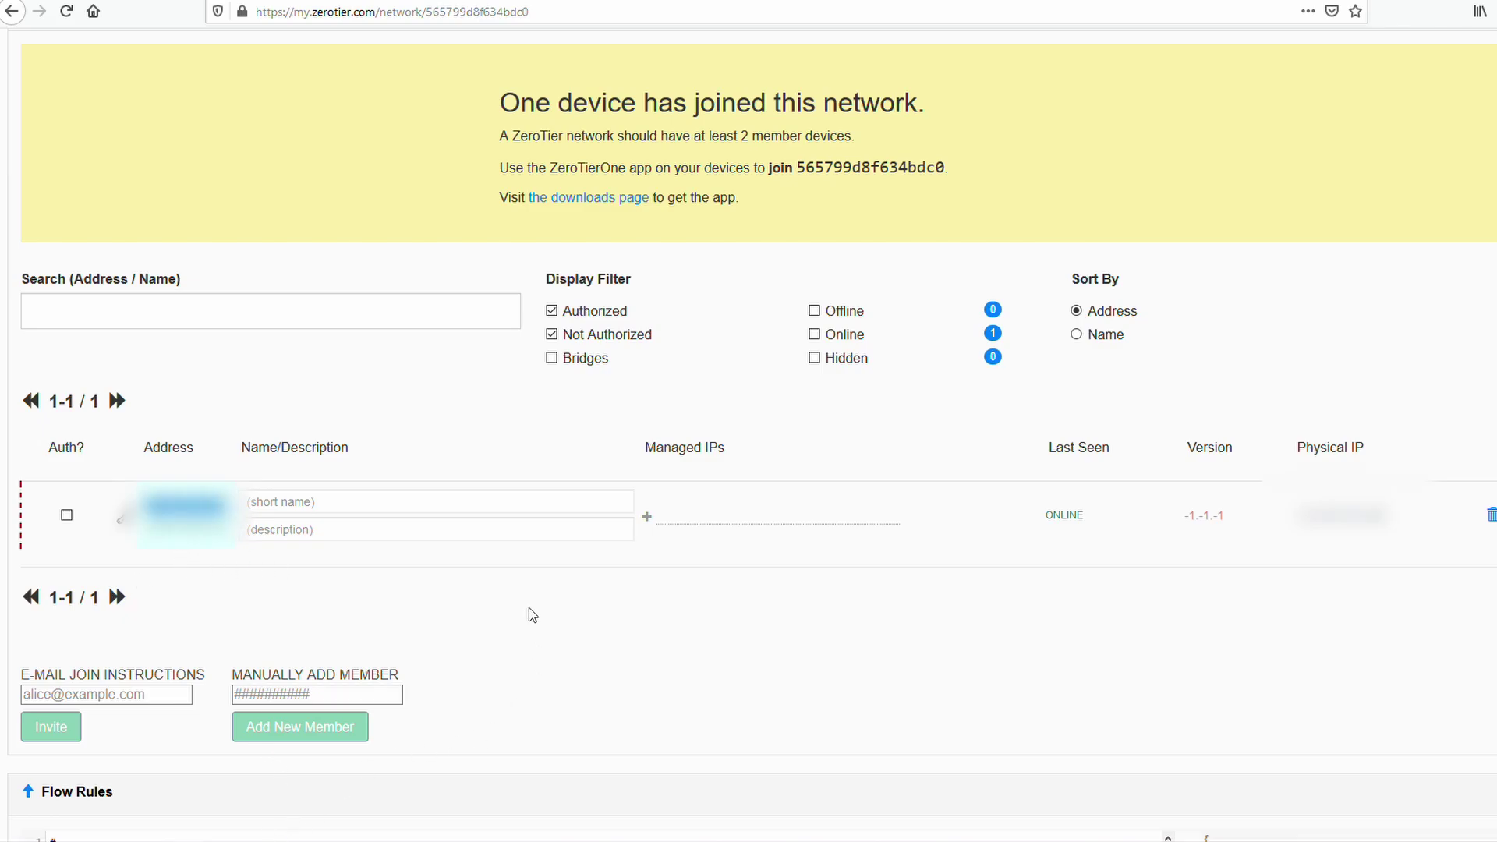
Launch the ZeroTier One app from Windows search.
key(super)
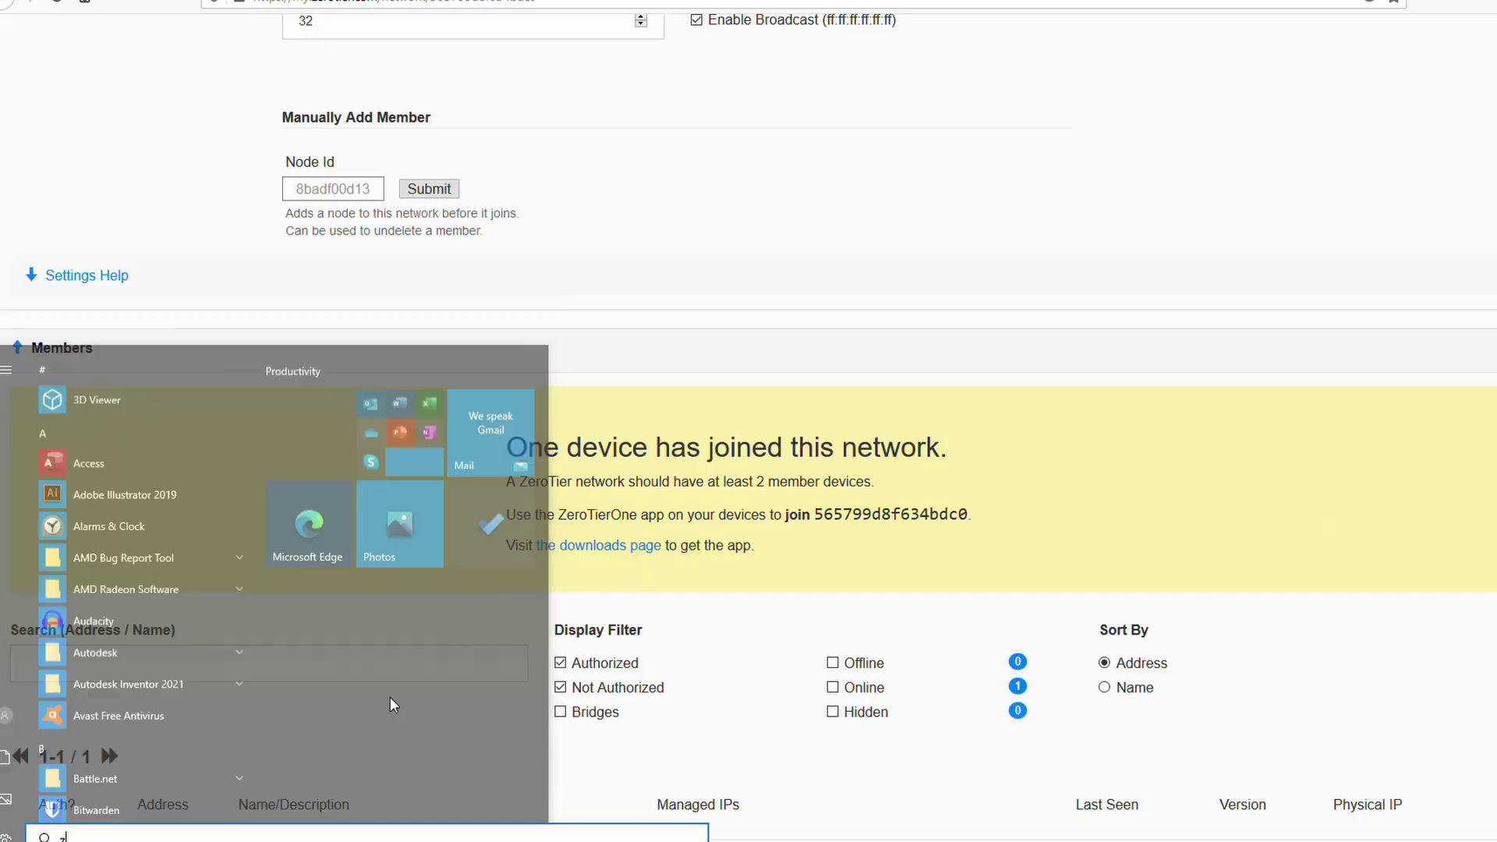
text(zero)
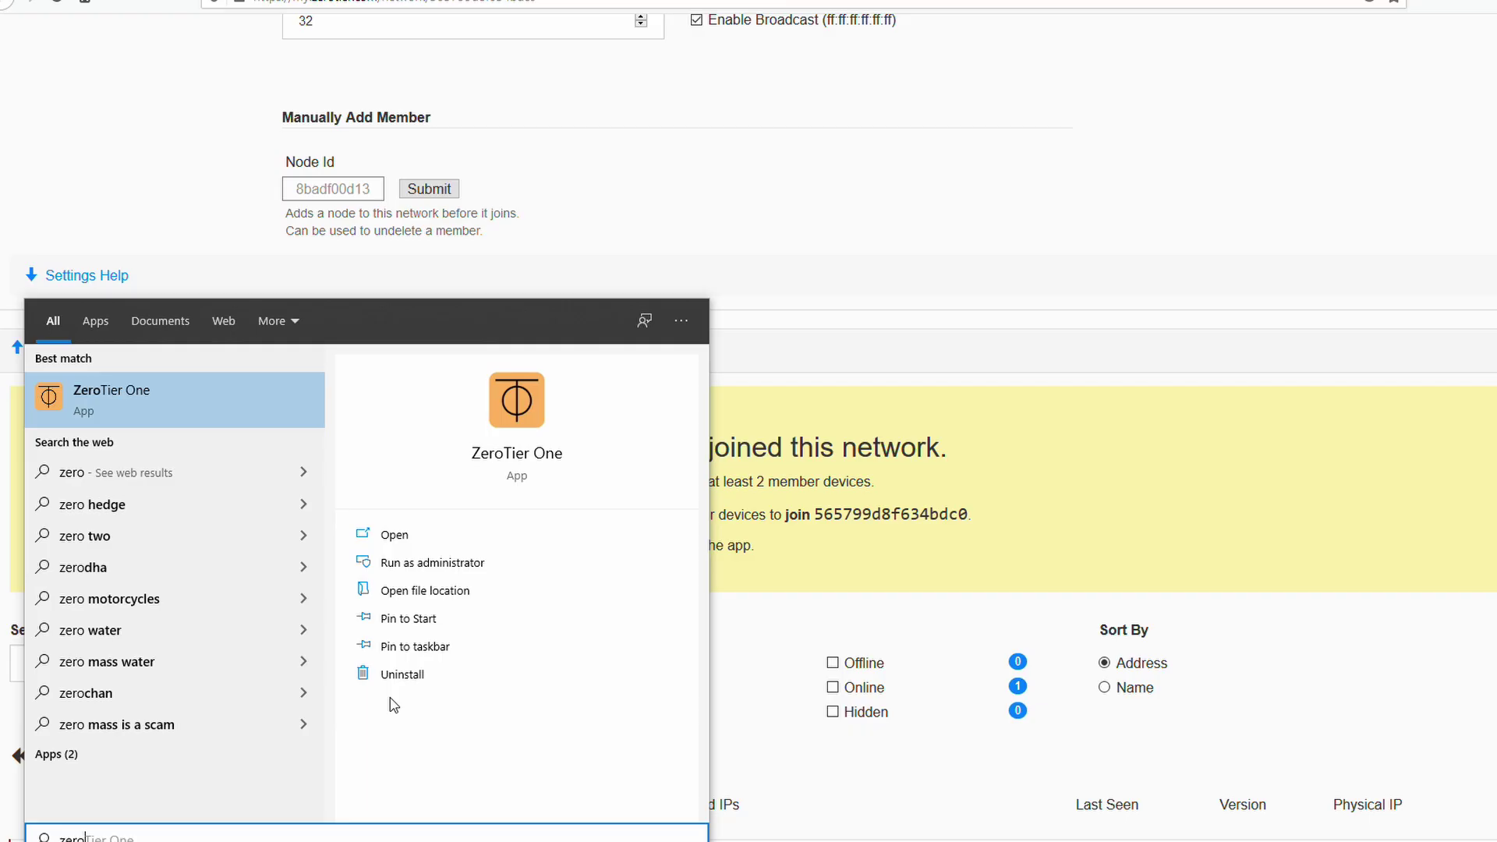
key(Return)
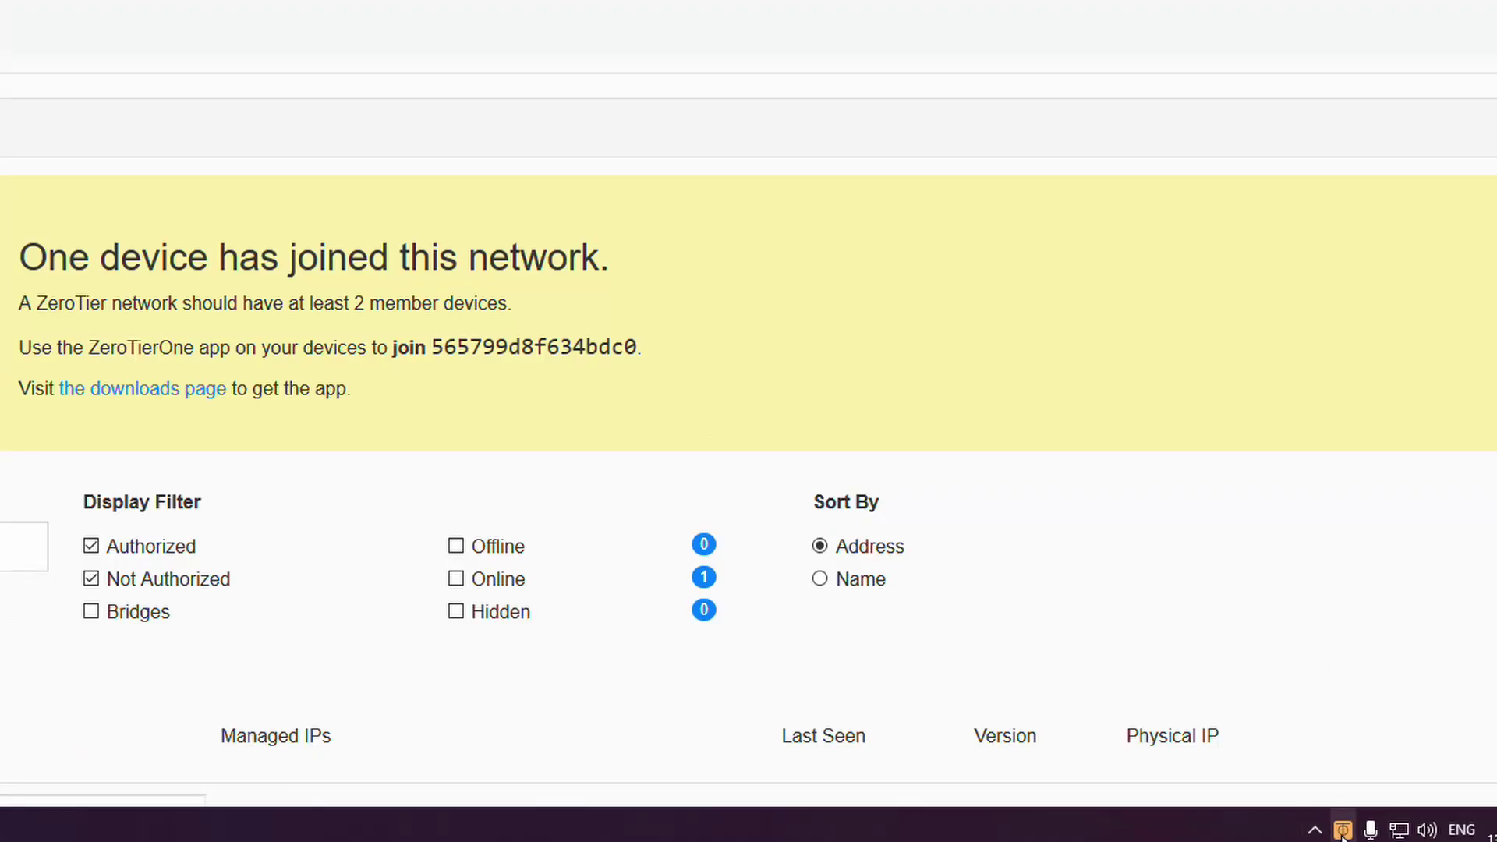
Join network 565799d8f634bdc0 by pasting its ID into Join a Network.
right_click(1343, 828)
click(1168, 603)
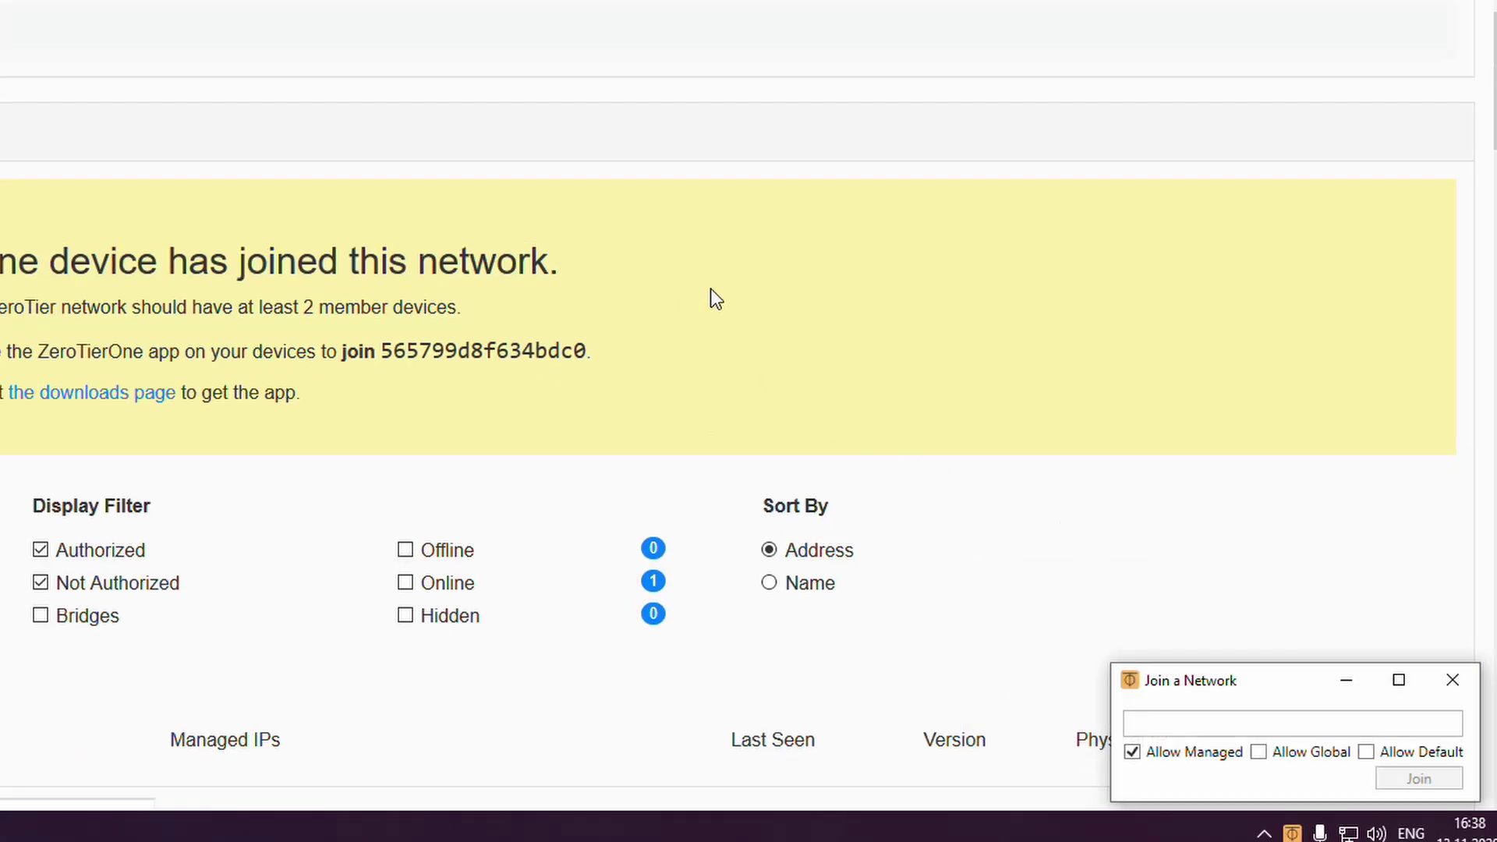
text(565799d8f634bdc0)
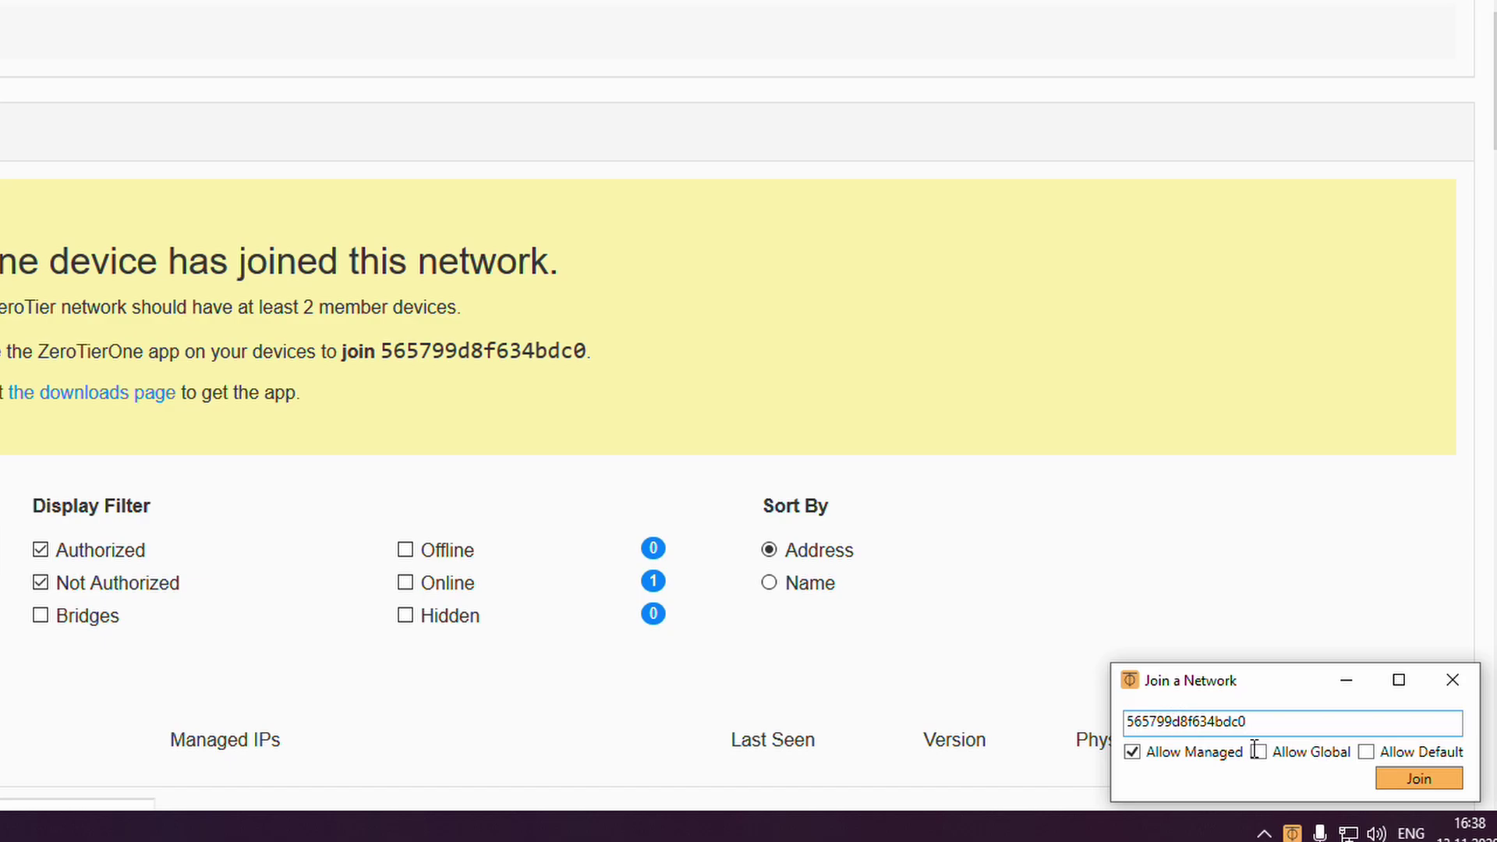
click(1419, 779)
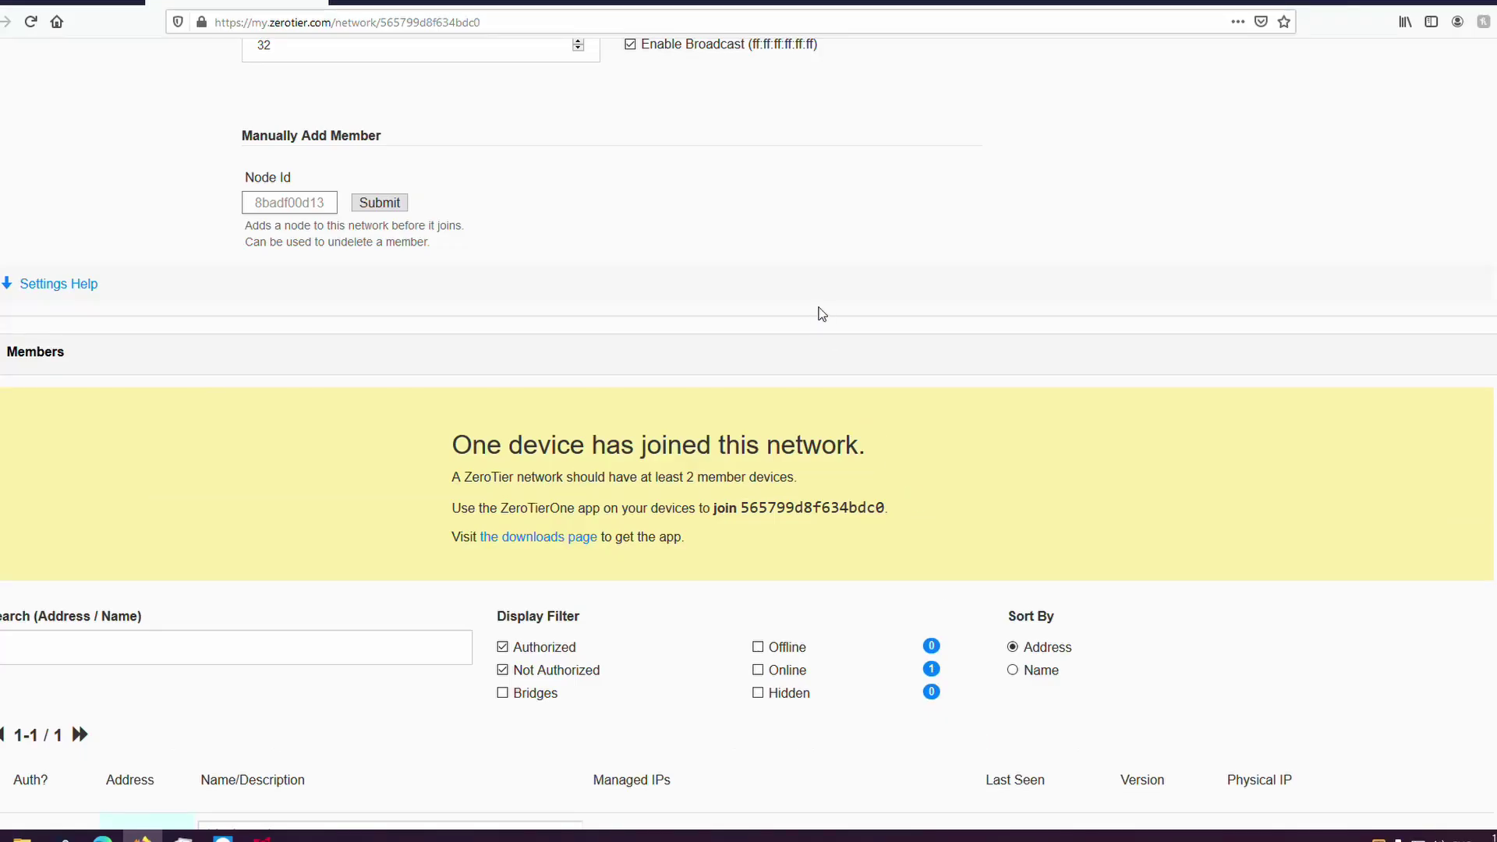
Allow this PC to be discoverable on the network and reload the member list.
key(F5)
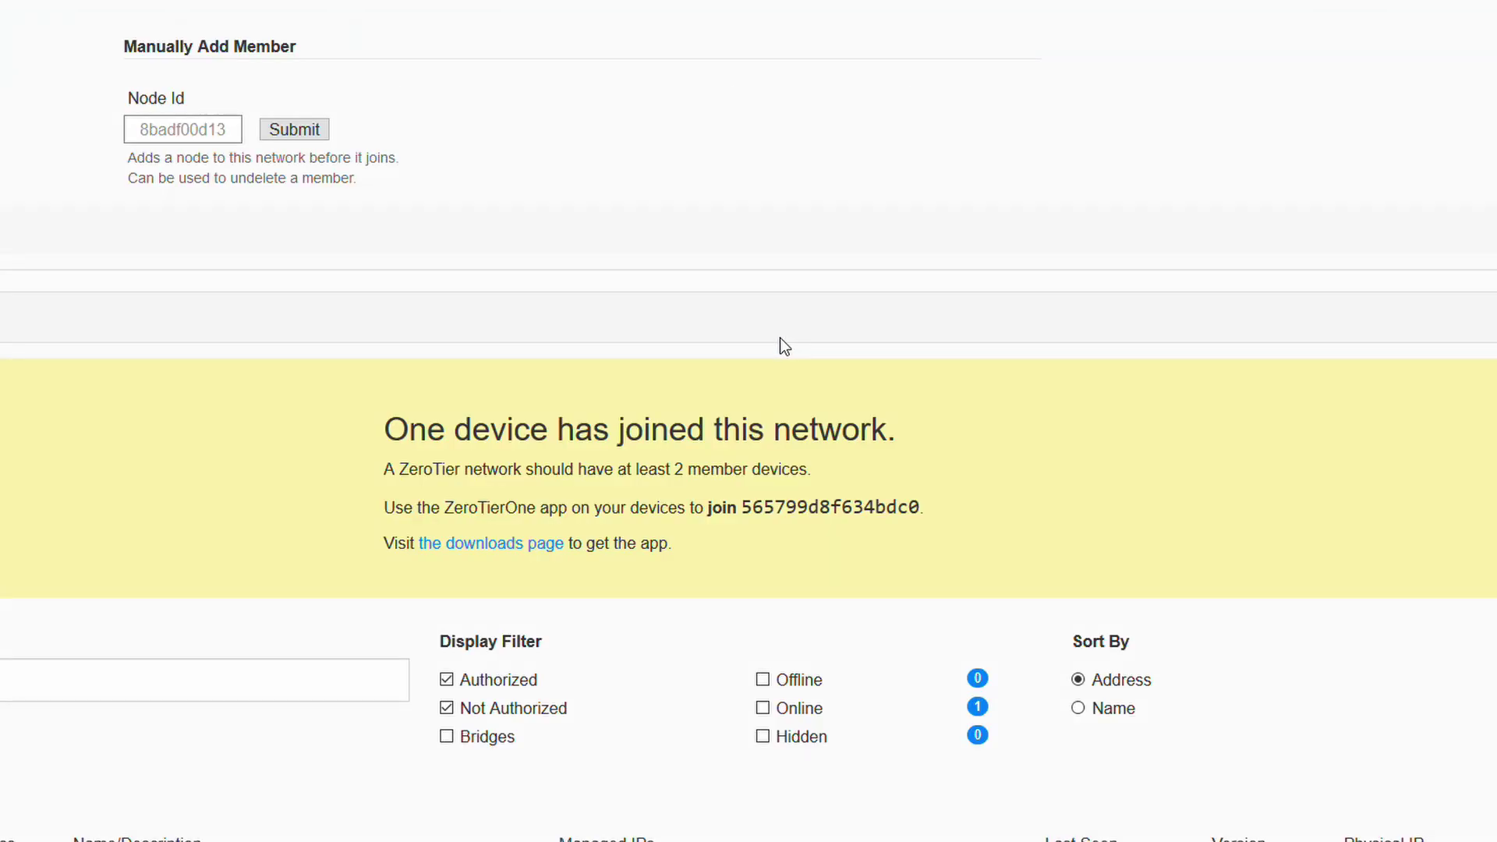
scroll(785, 345, down, 5)
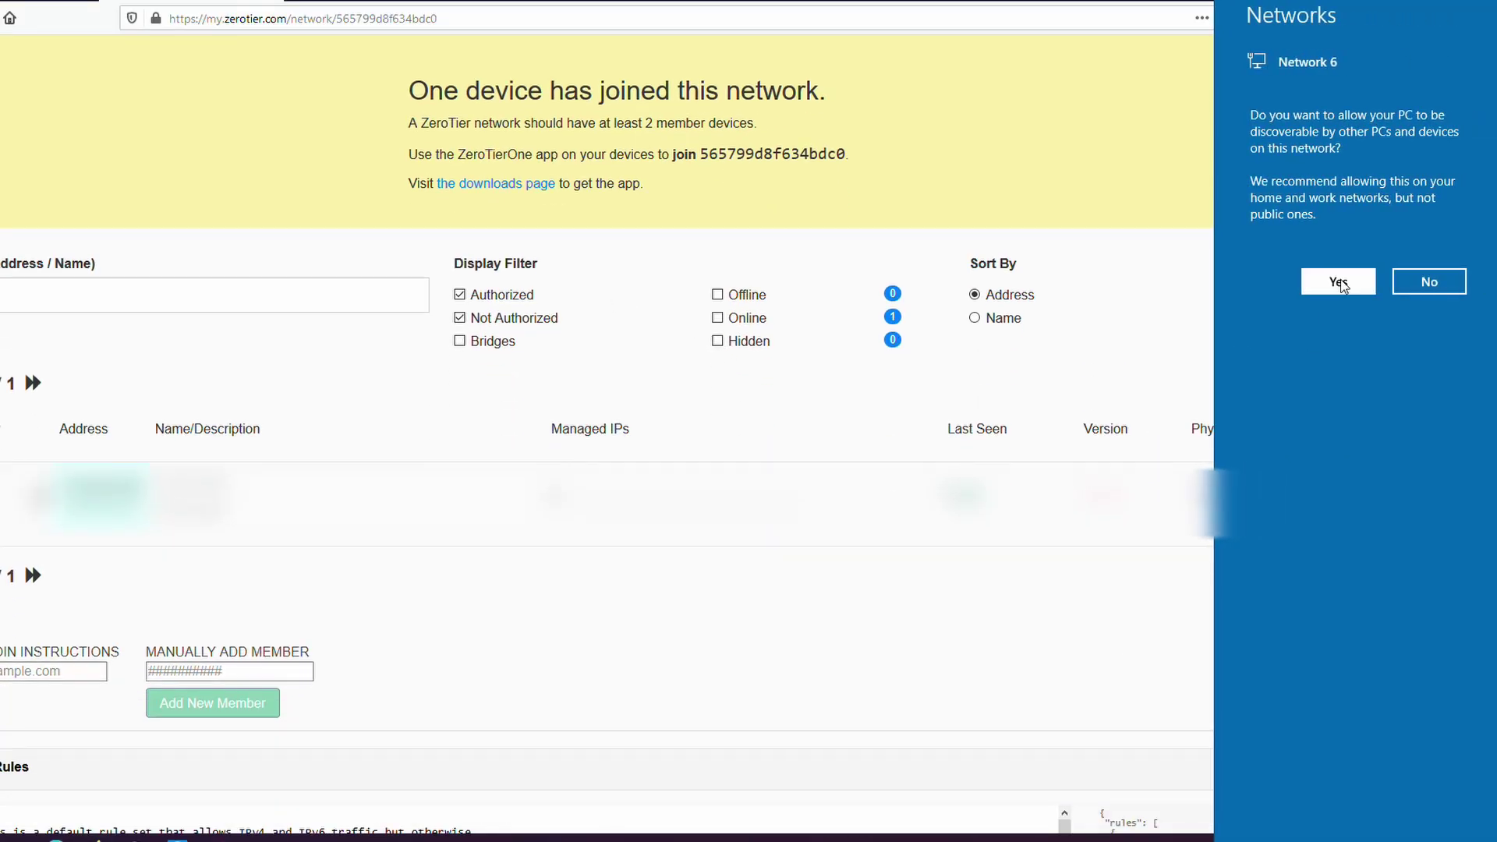
click(1339, 282)
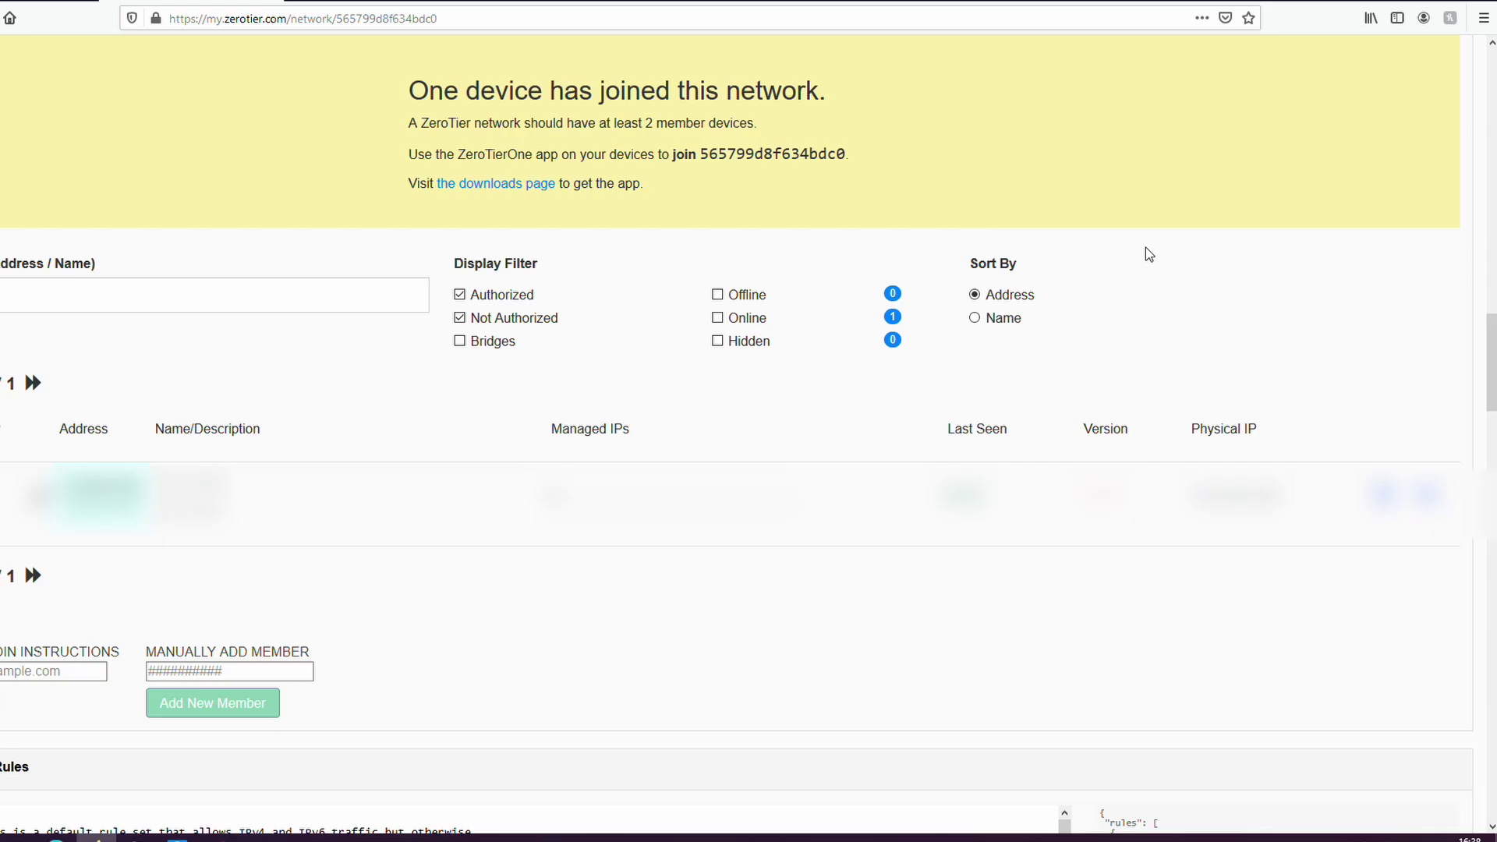
key(F5)
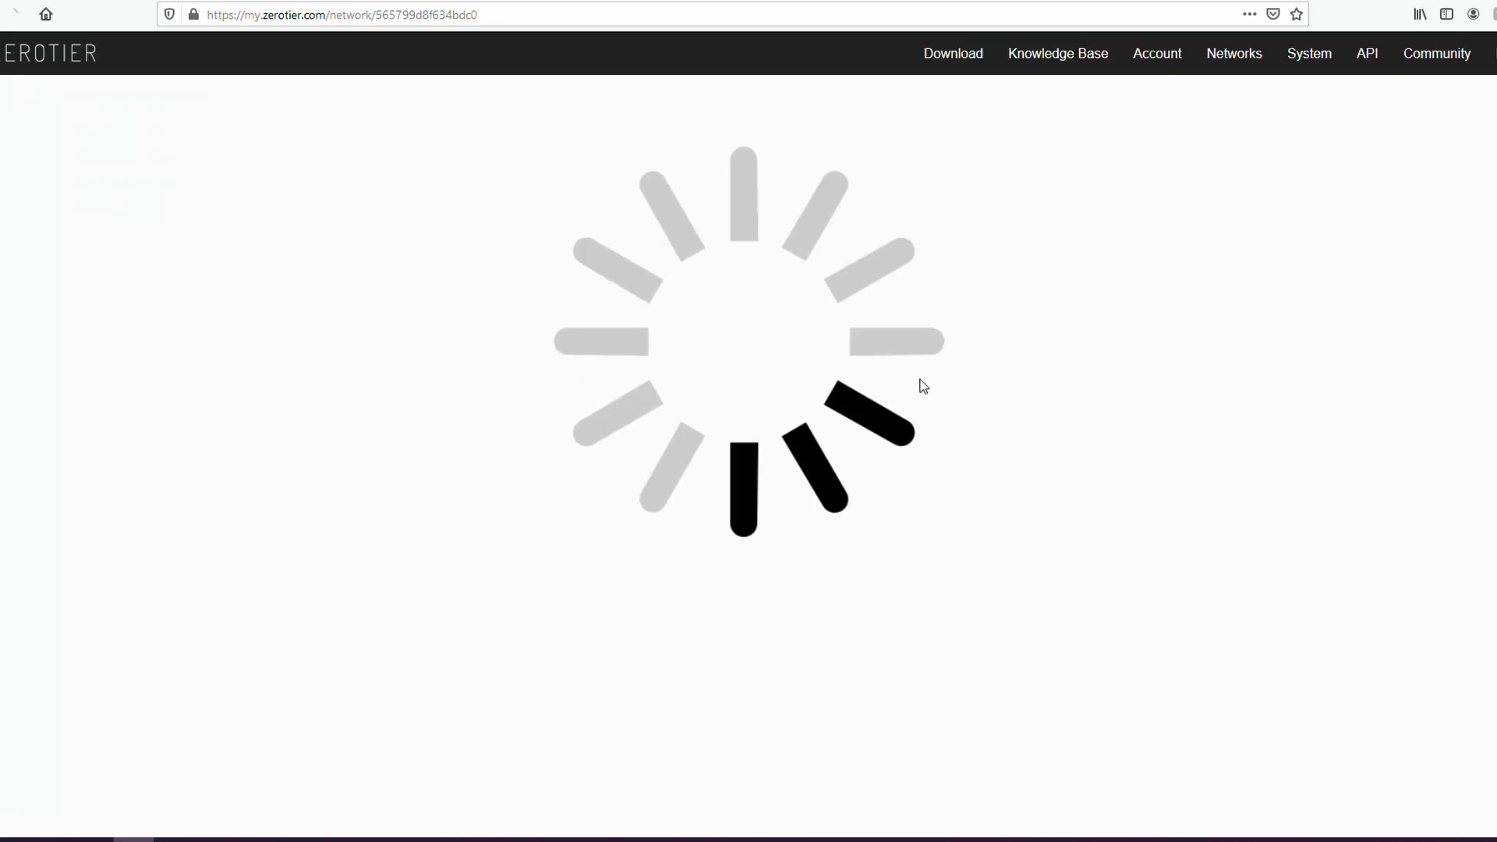
Tick Auth? to authorize both member devices.
scroll(949, 461, up, 1)
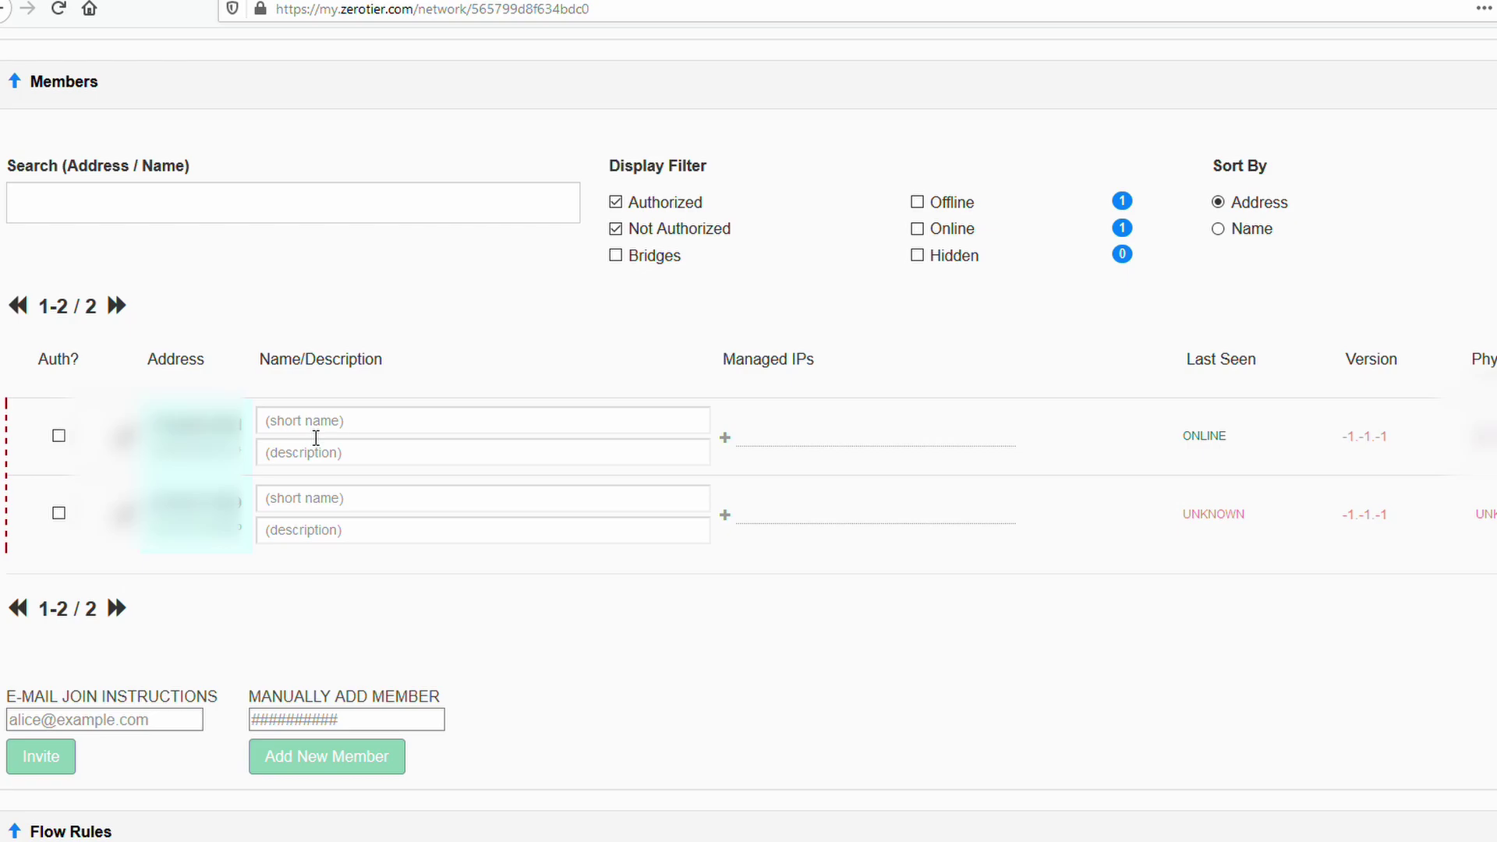
click(58, 436)
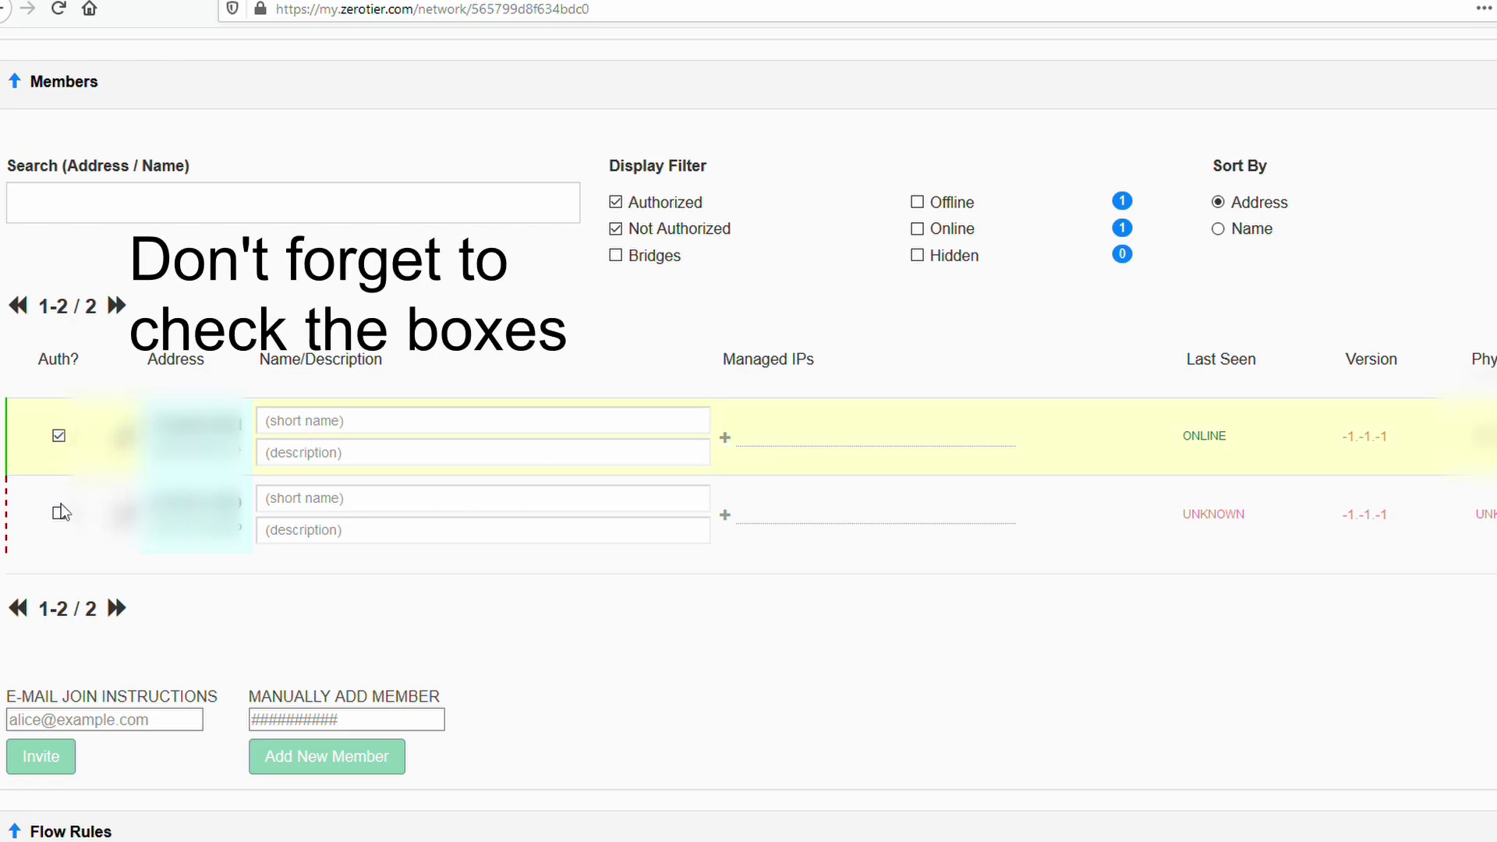
click(58, 514)
click(632, 410)
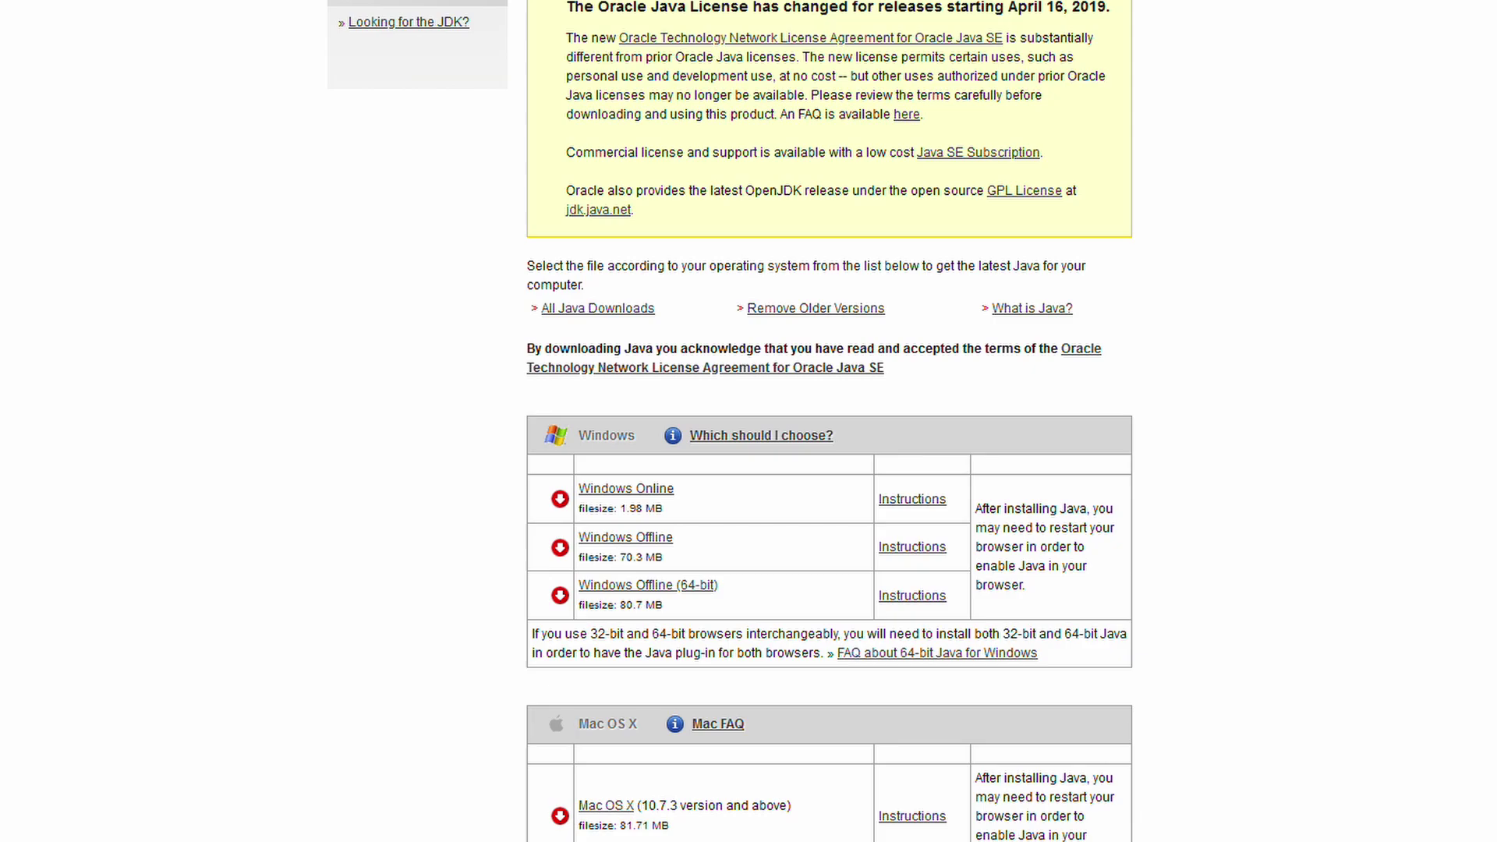
Run java -version in Command Prompt.
key(super)
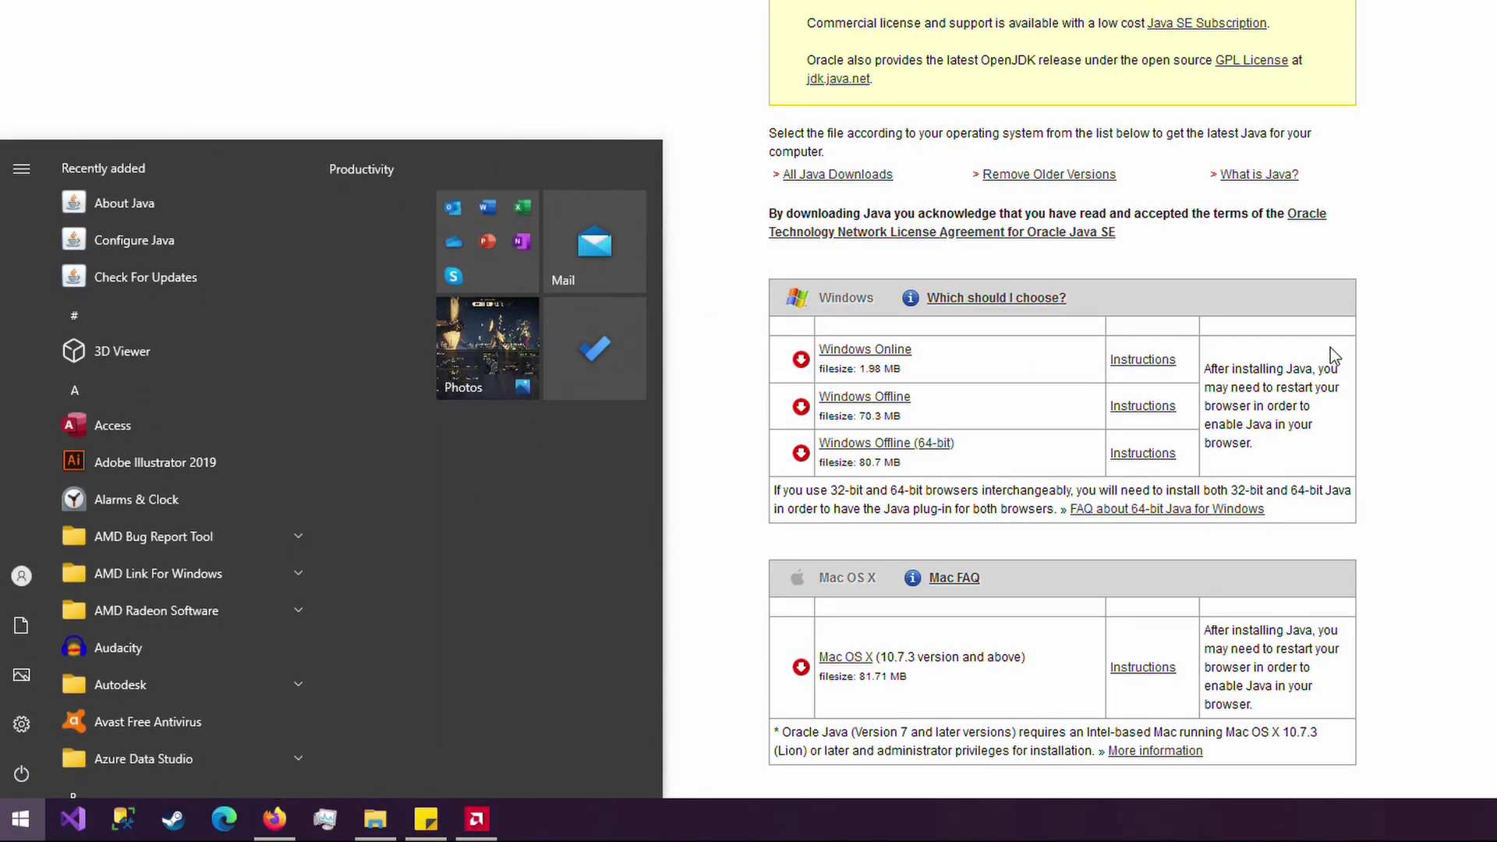
text(cmd)
key(Return)
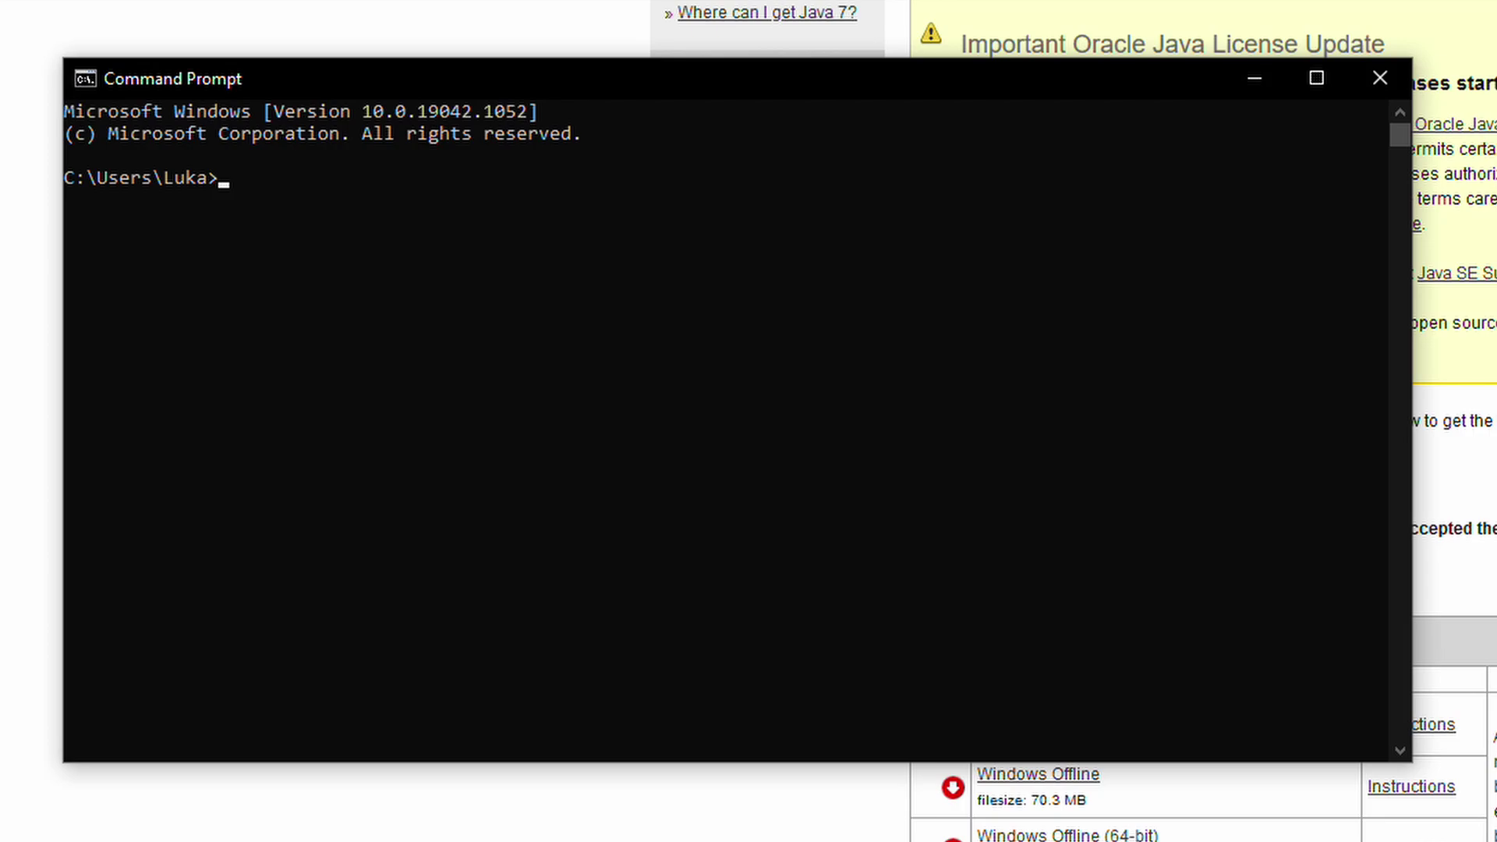
text(java -version)
key(Return)
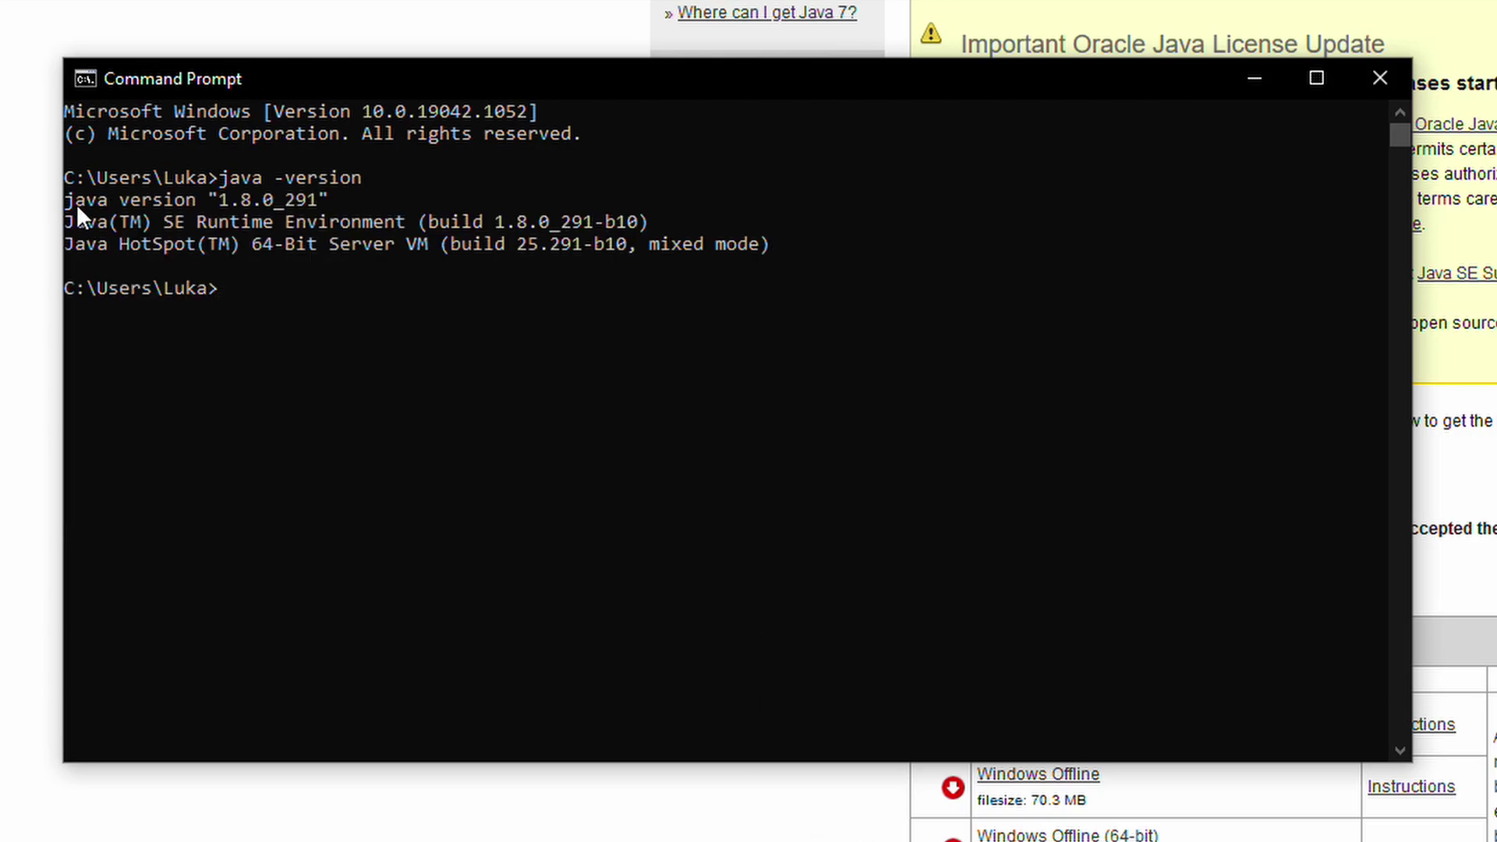
Highlight the reported Java version 1.8.0_291, then close Command Prompt.
key(alt+F4)
key(alt+Tab)
drag(88, 201, 158, 199)
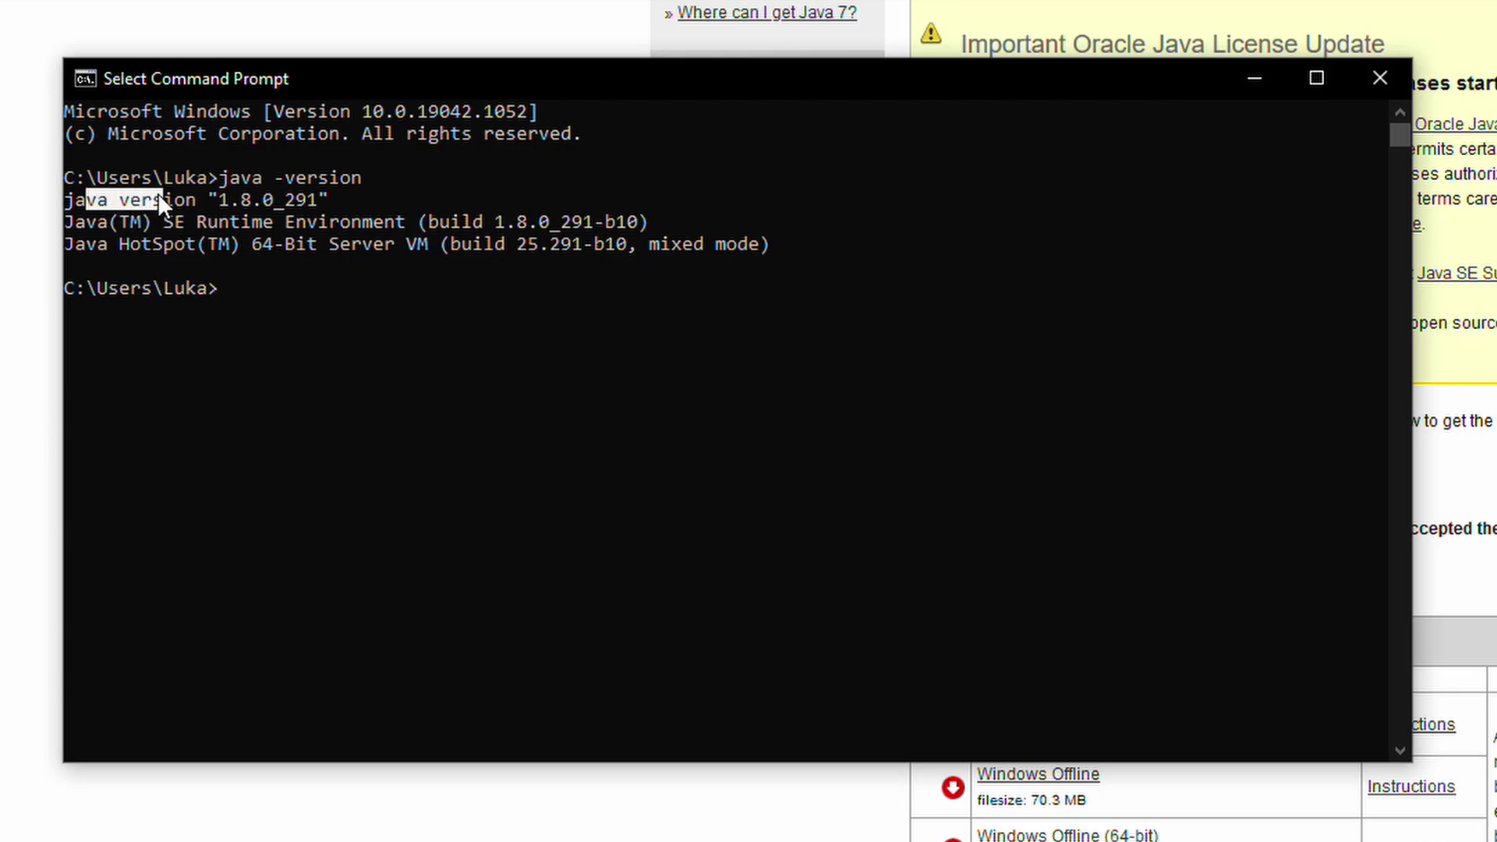
drag(341, 201, 325, 203)
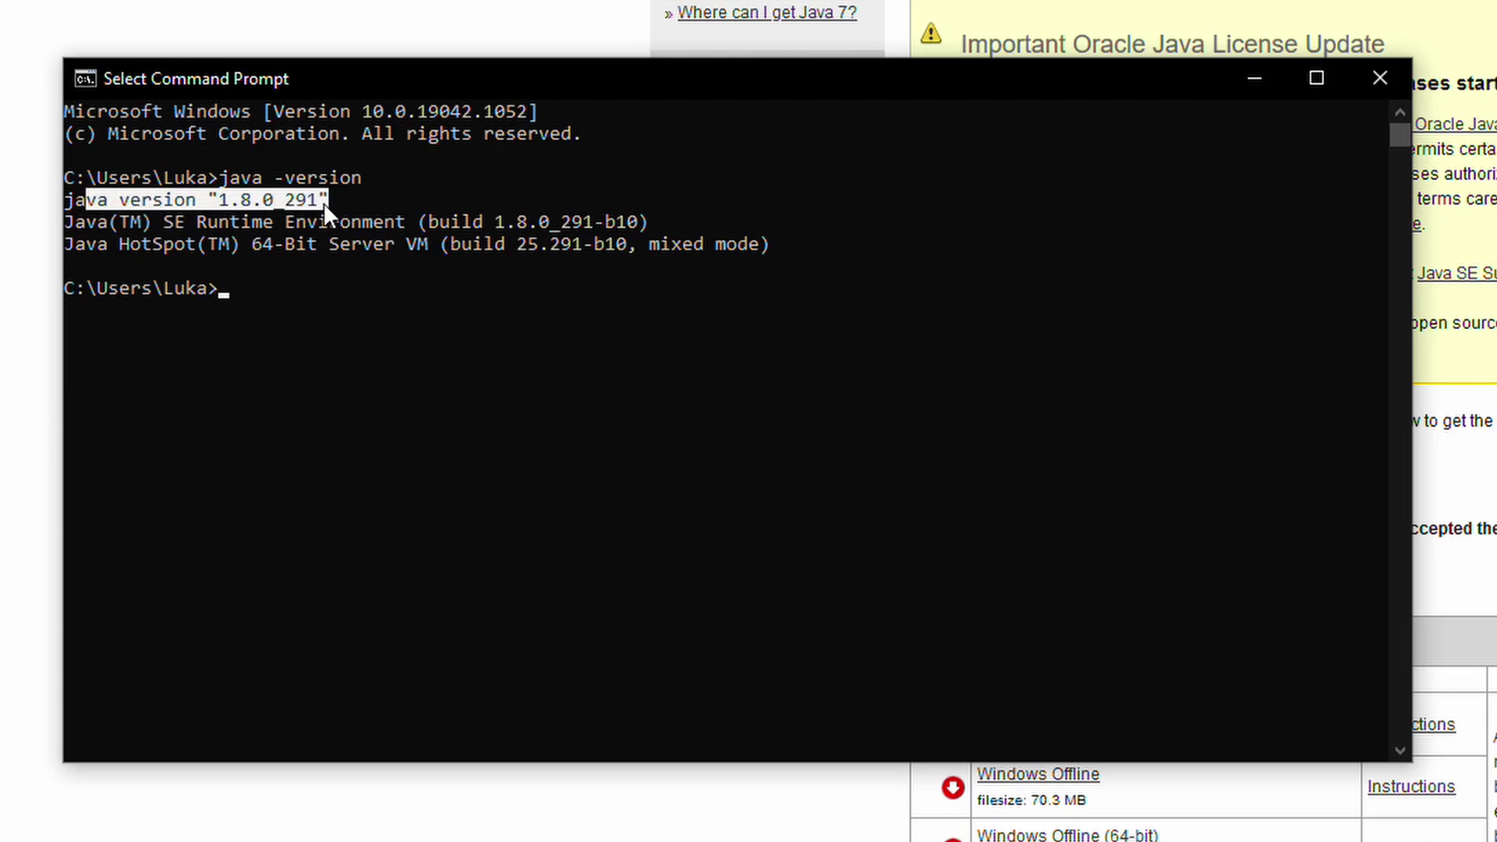
click(287, 303)
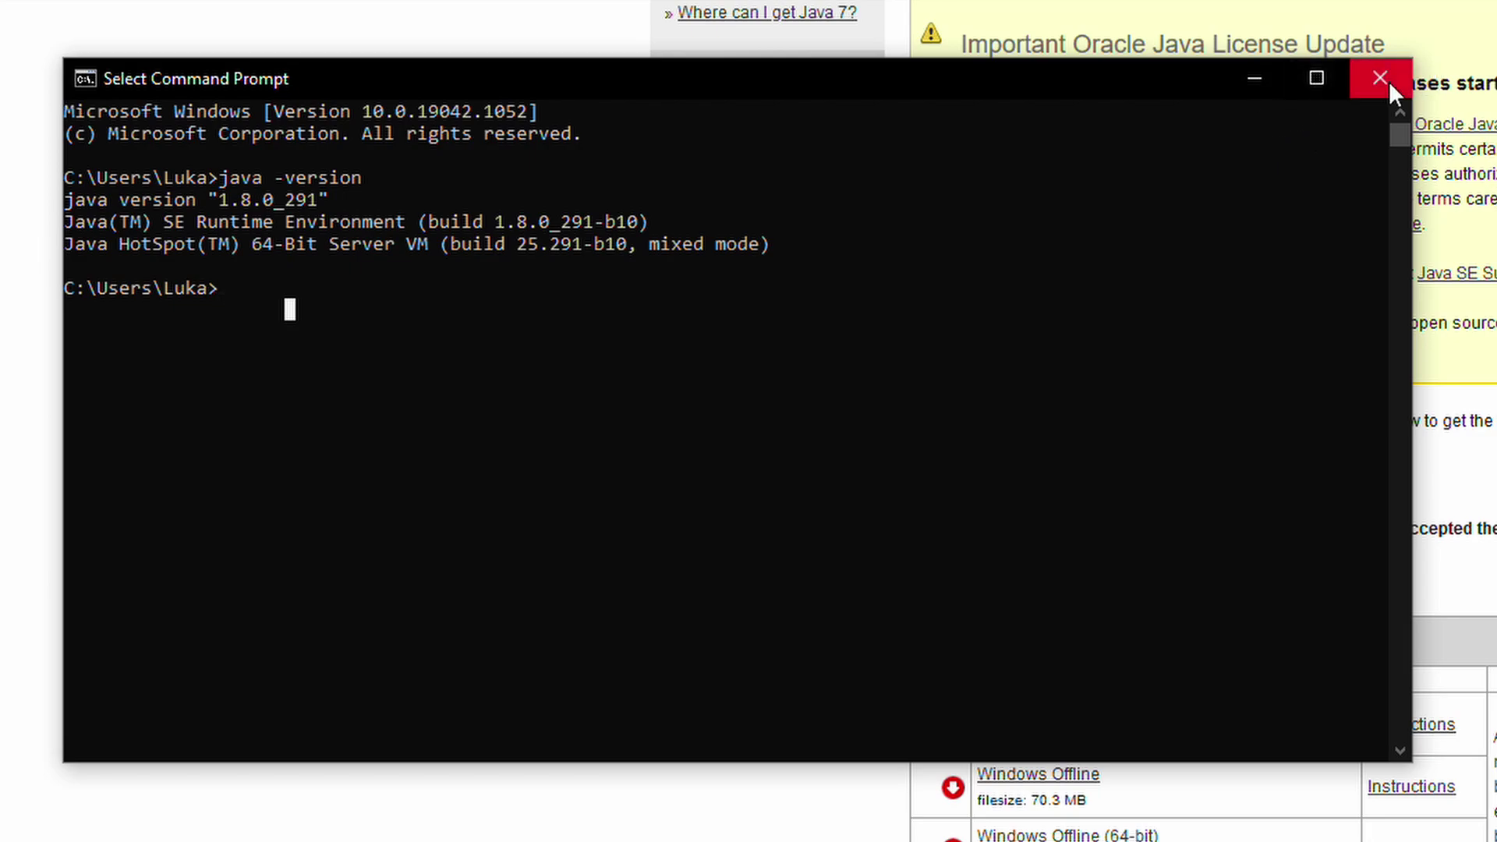
drag(801, 265, 62, 190)
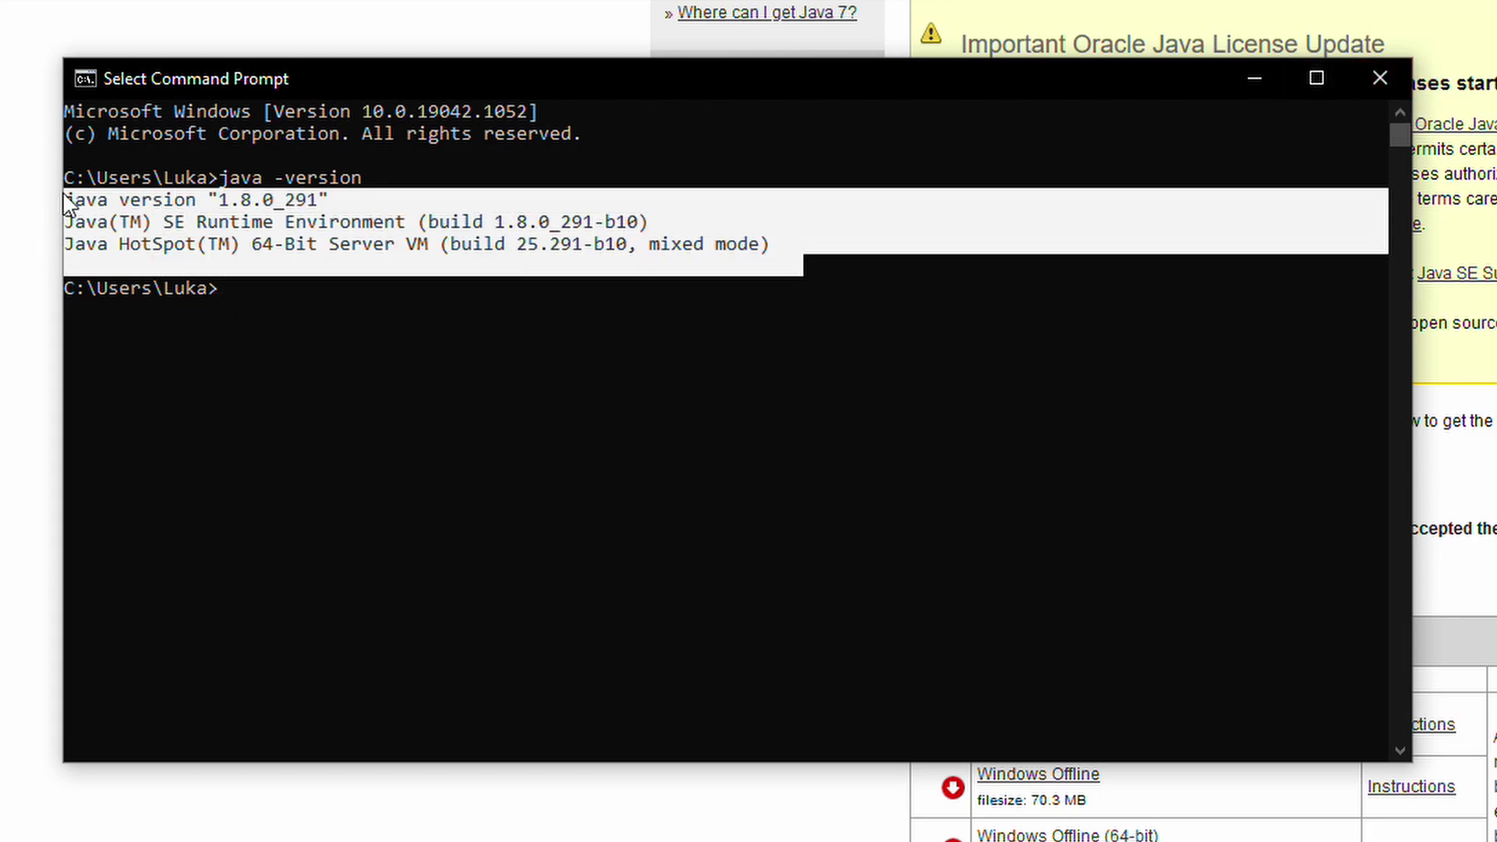
click(334, 279)
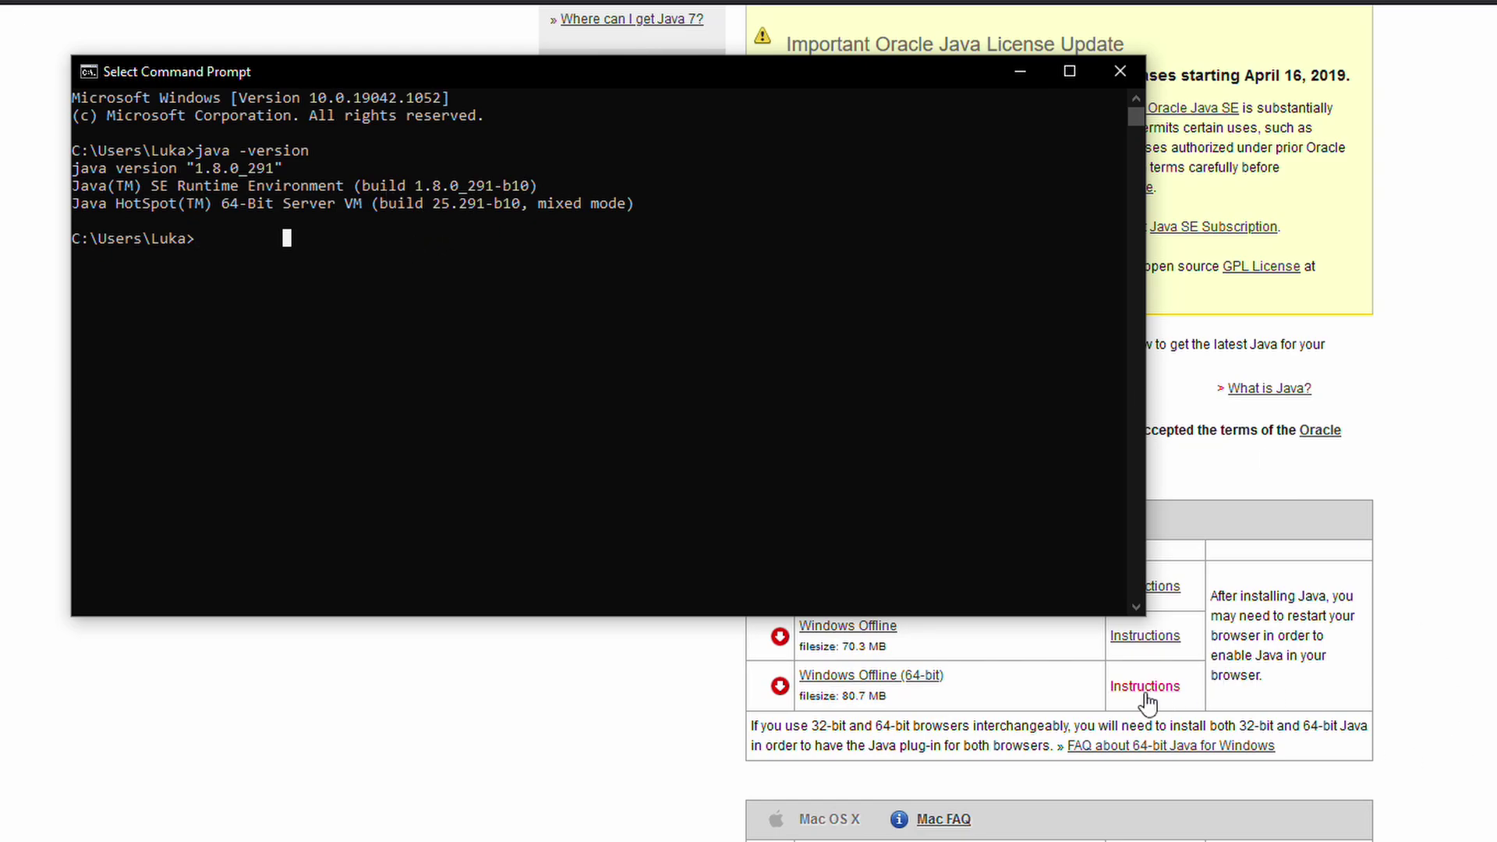
click(1128, 70)
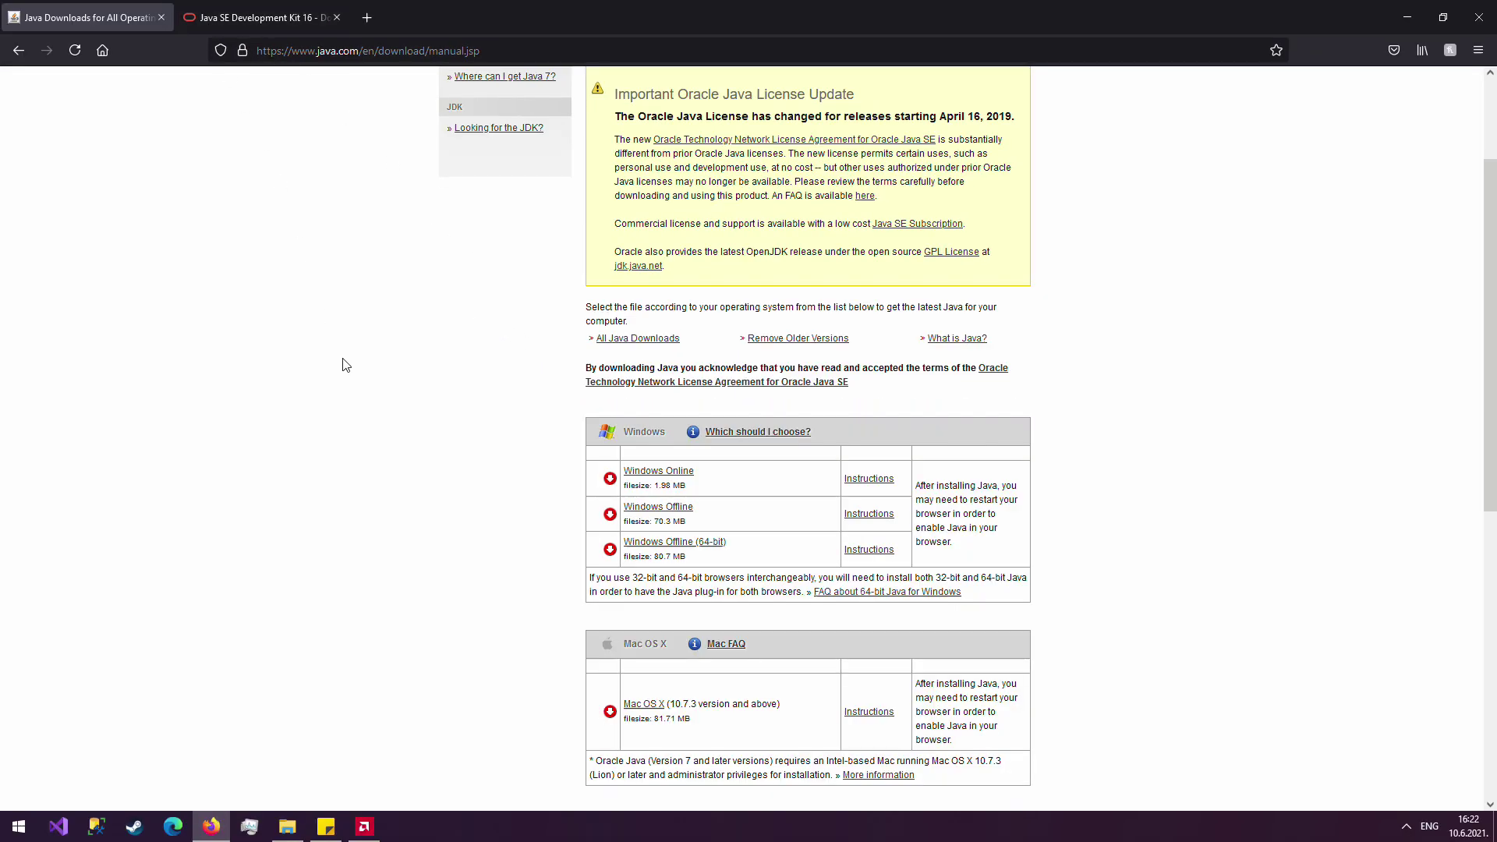
Save jdk-16.0.1_windows-x64_bin.zip after accepting the Oracle license agreement.
click(241, 12)
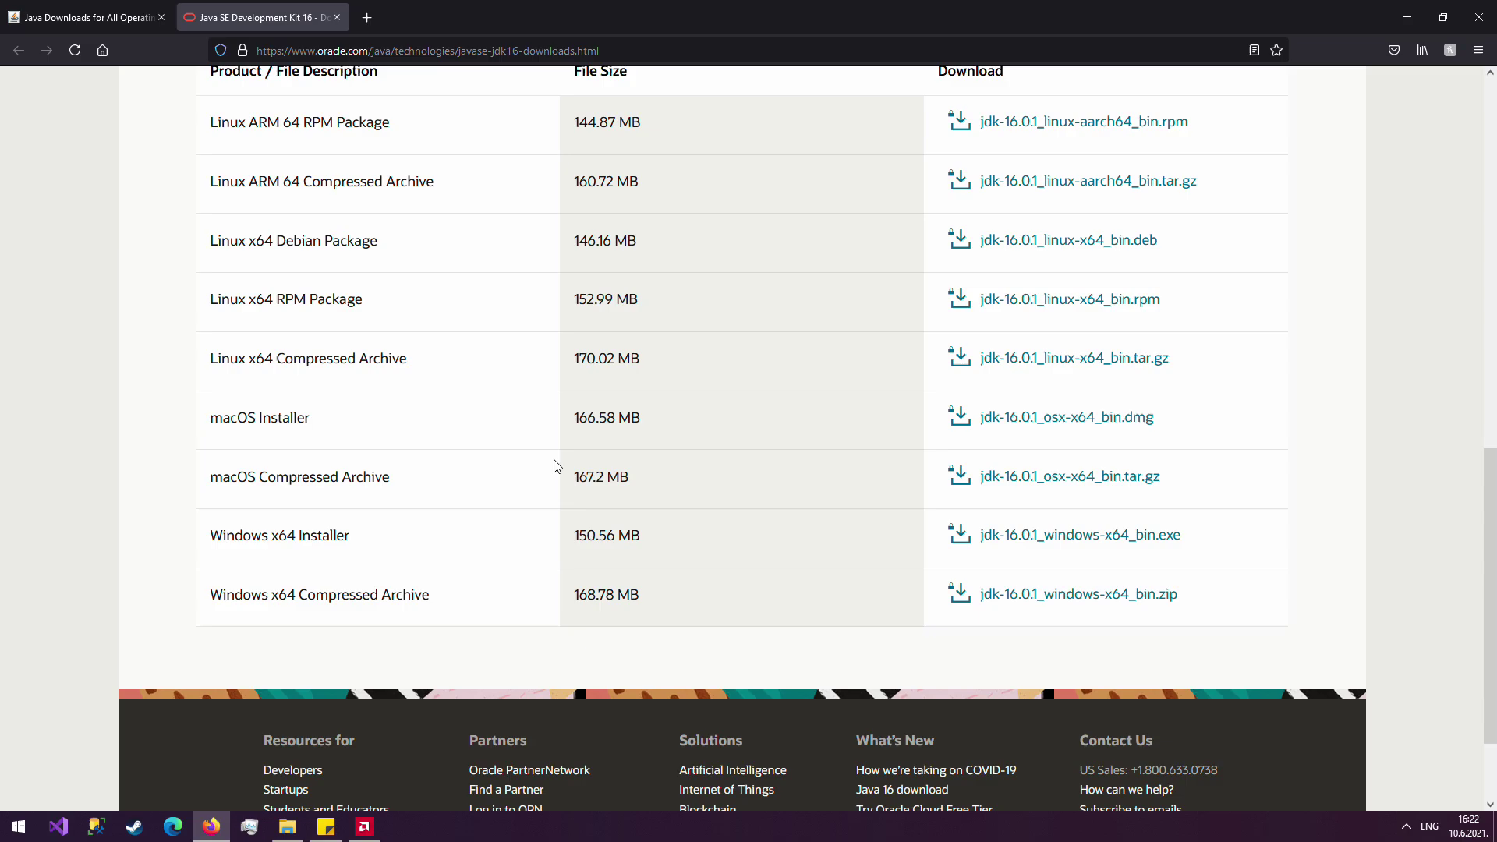
scroll(549, 464, up, 3)
scroll(546, 464, down, 1)
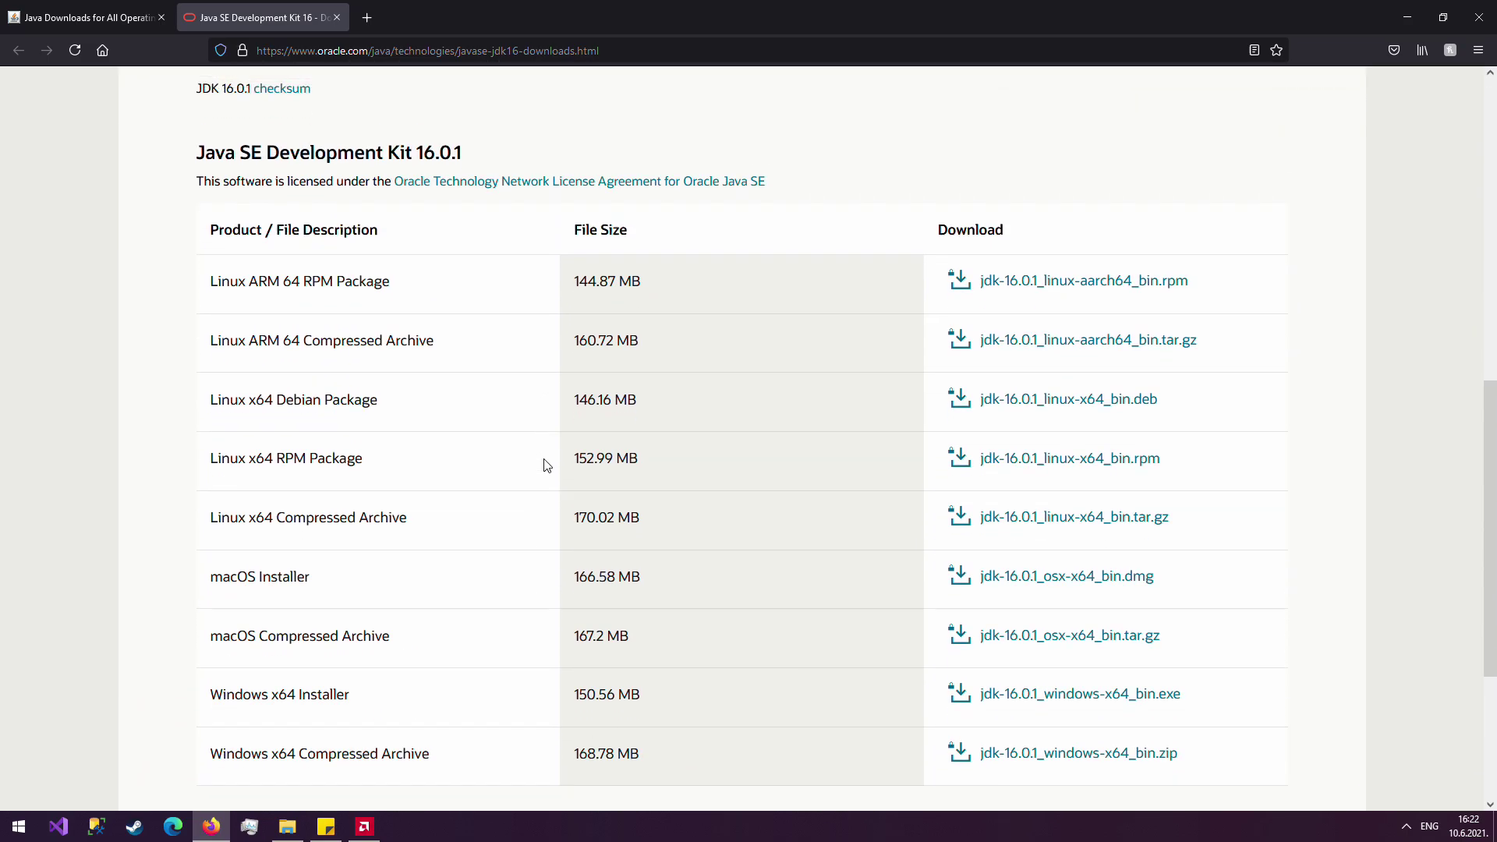
scroll(538, 484, down, 1)
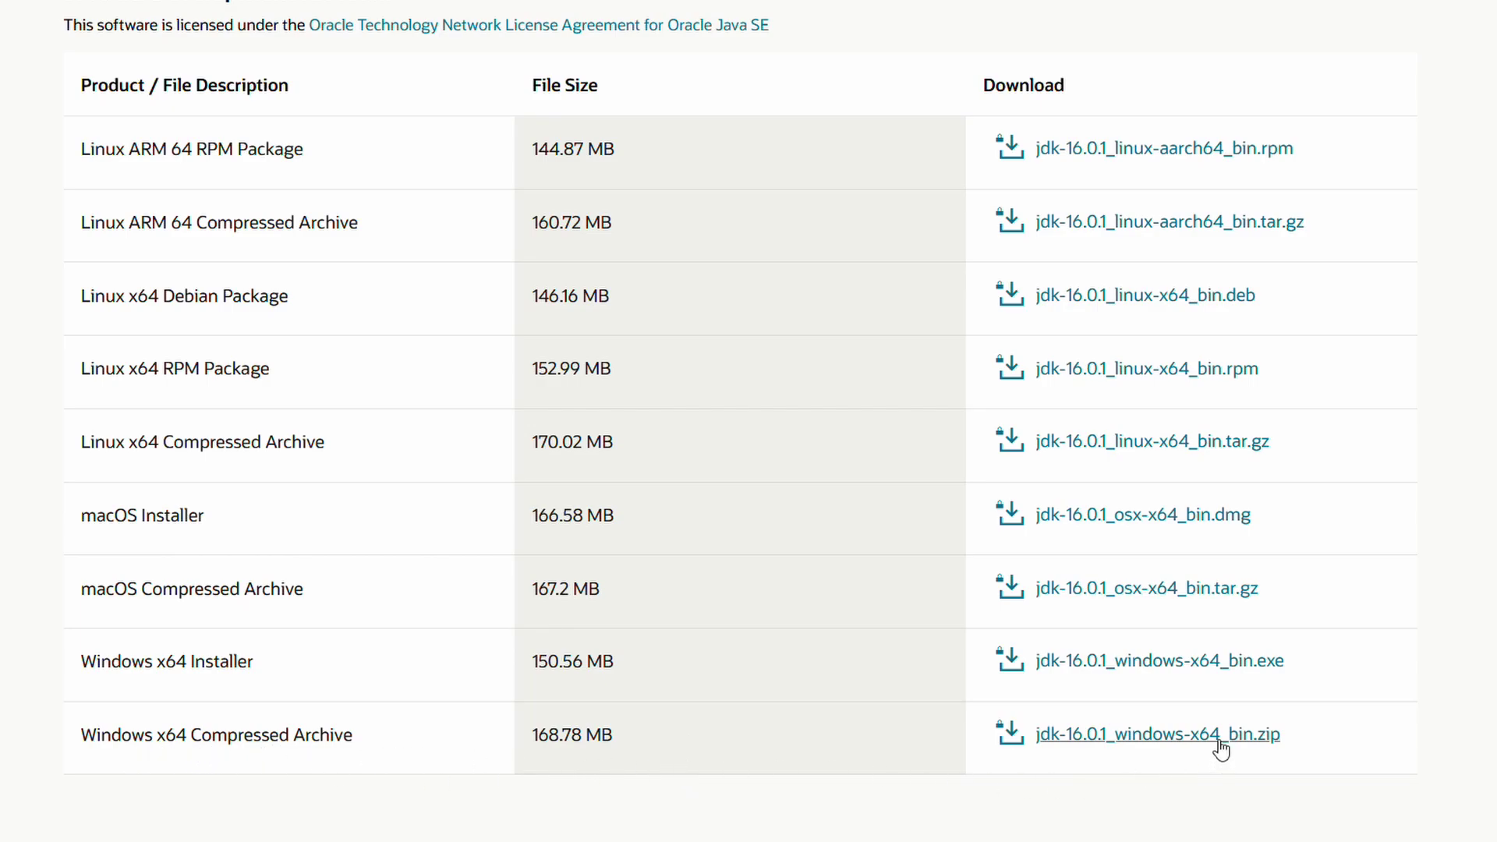
click(1151, 735)
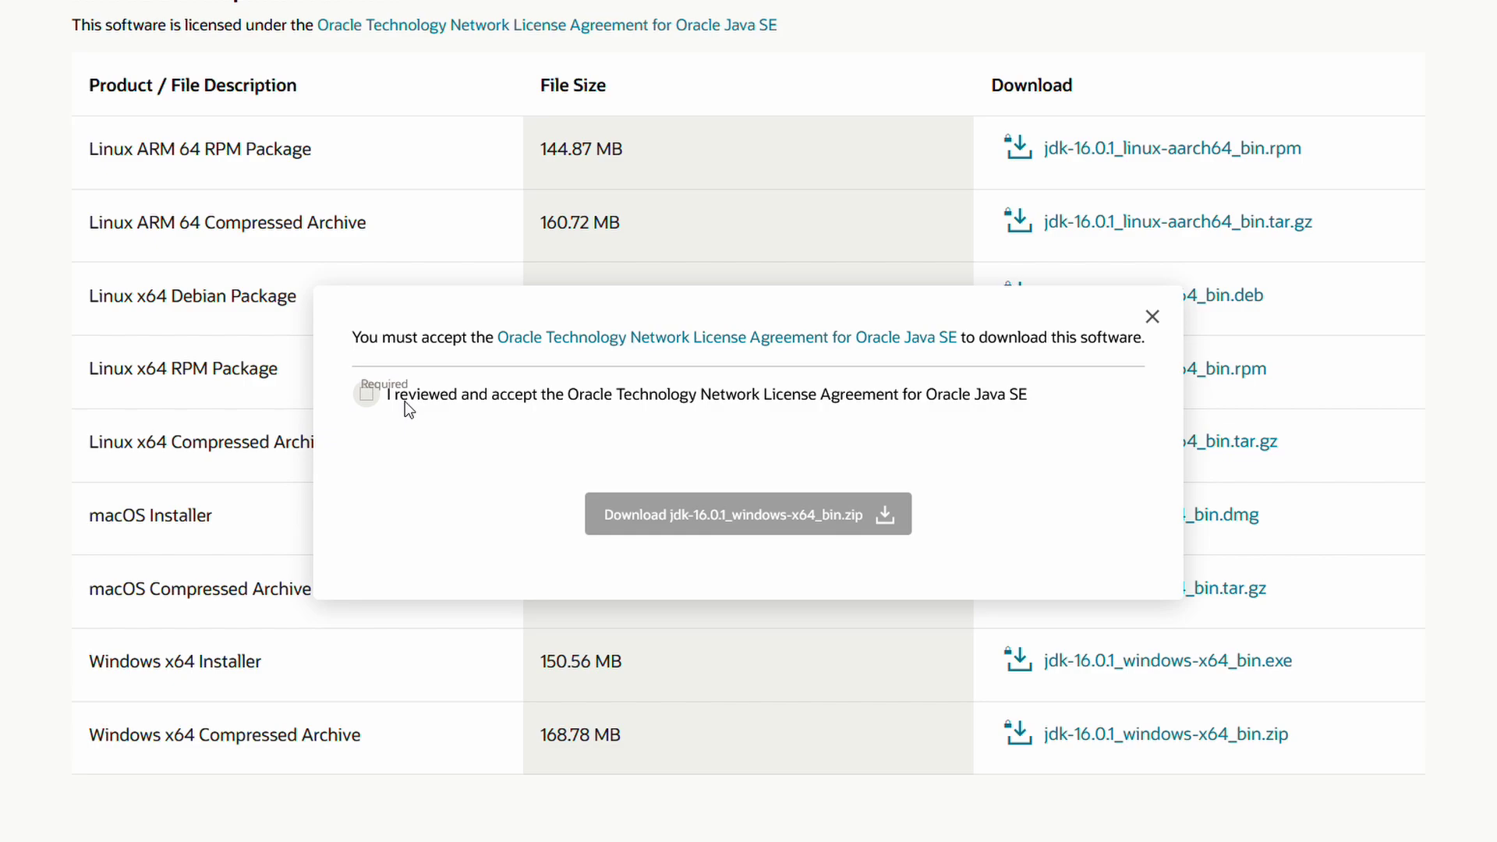
click(366, 395)
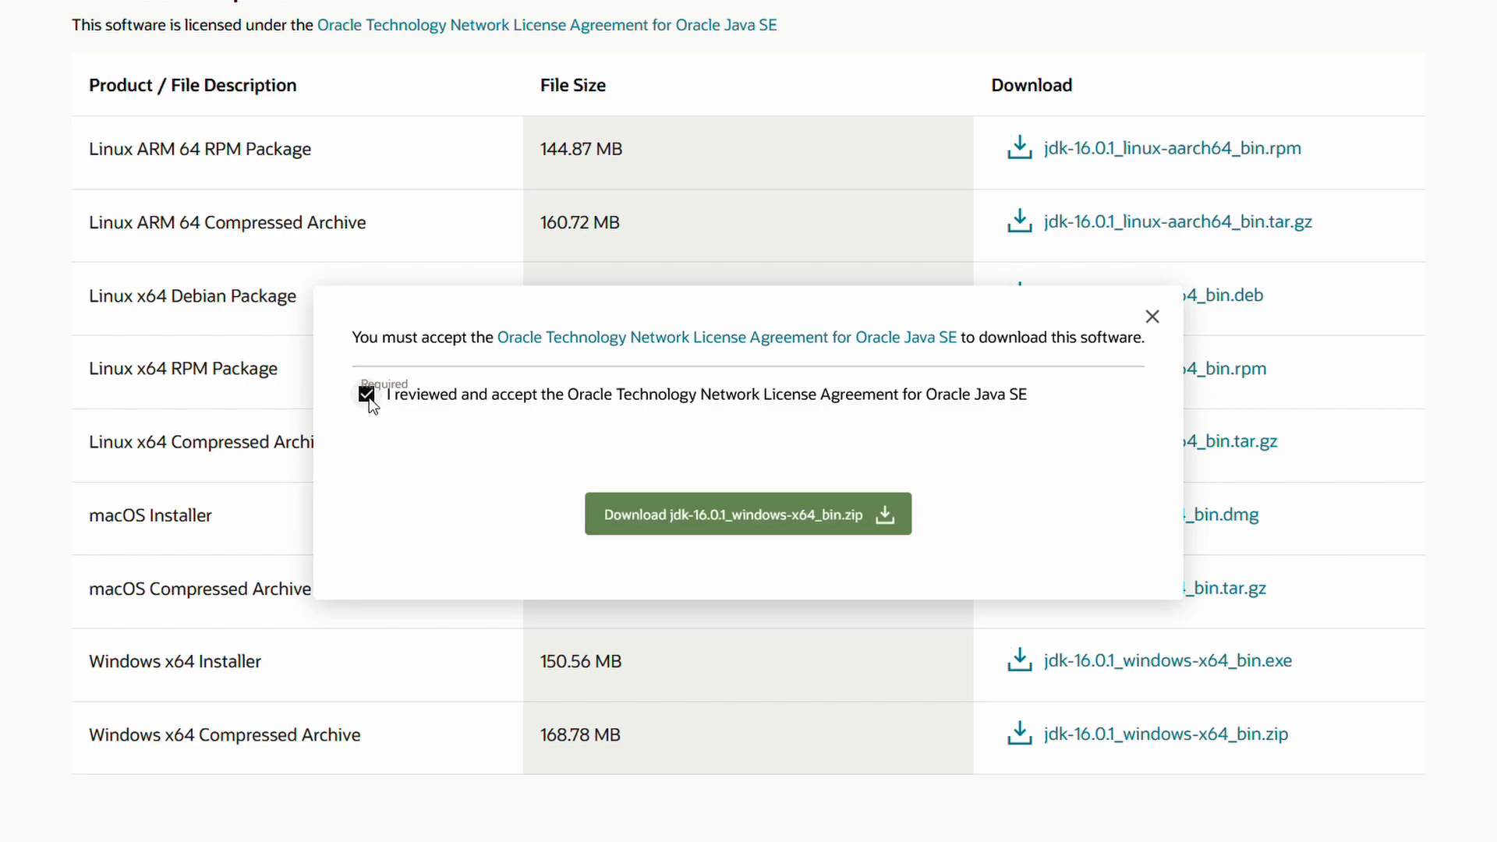
click(733, 533)
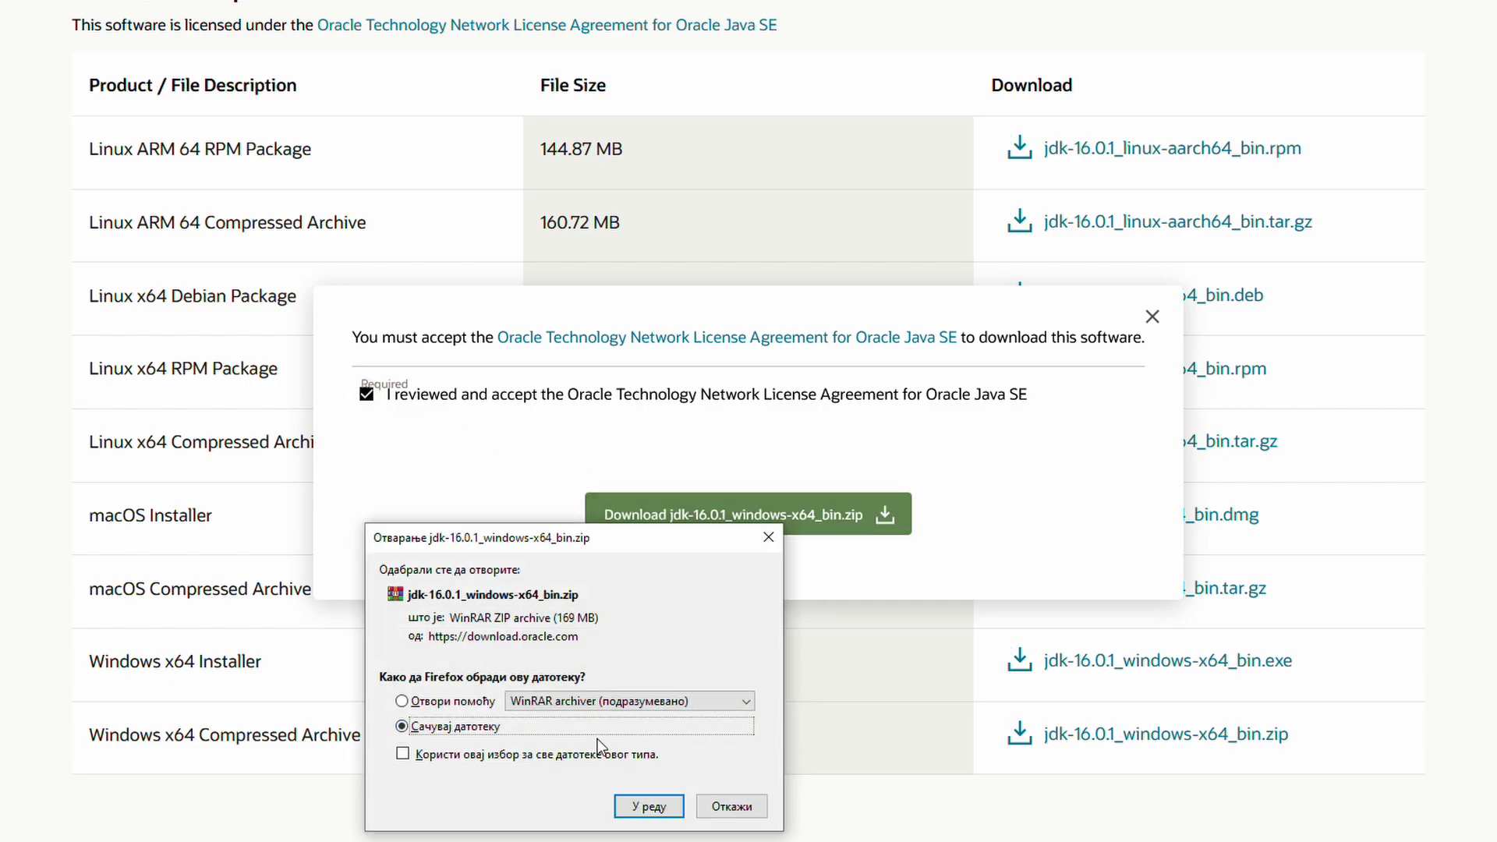
click(648, 806)
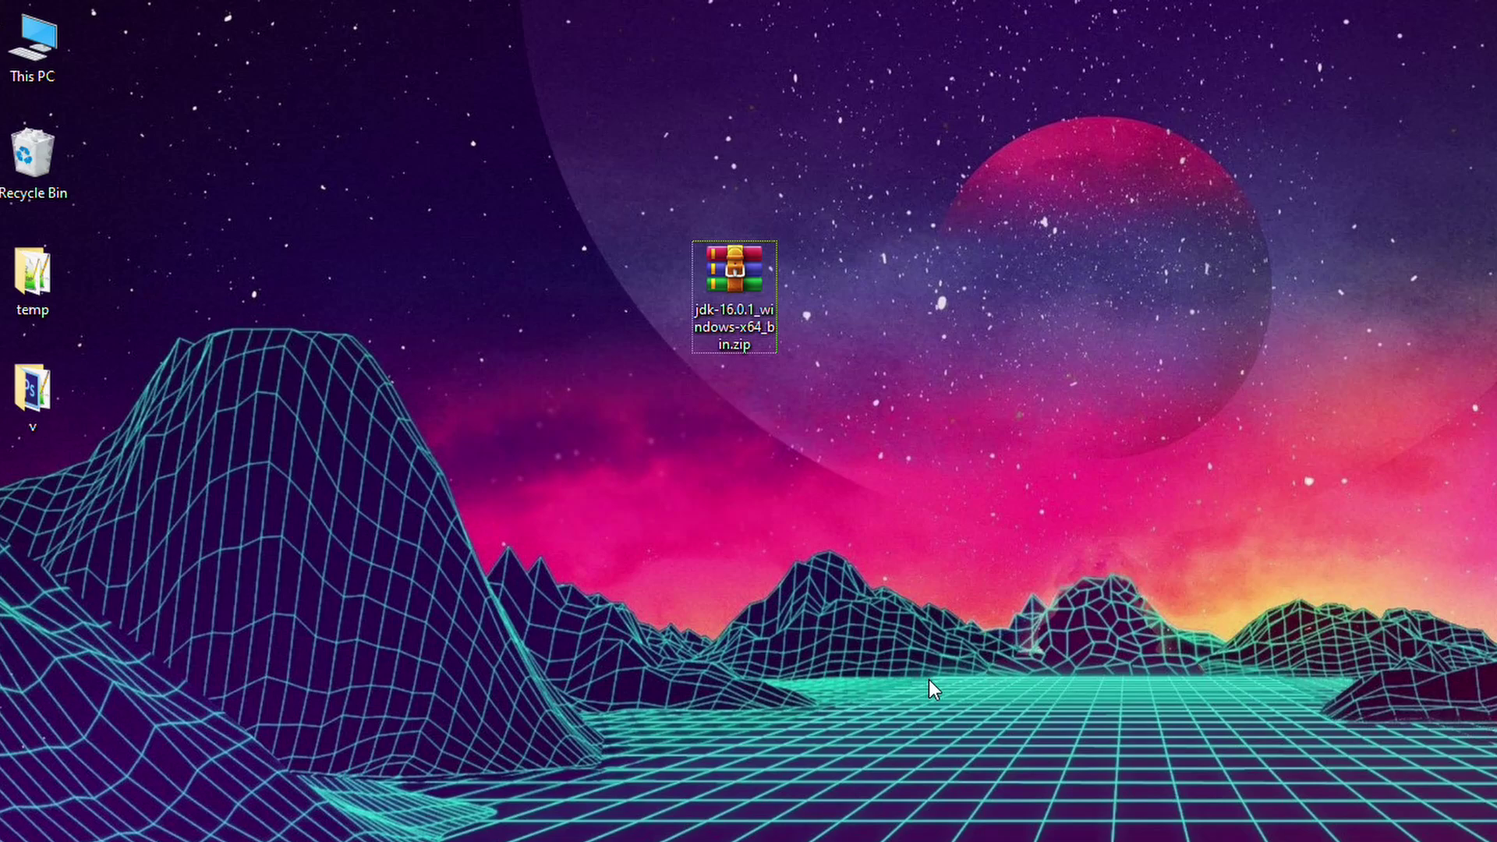
Extract the JDK zip into a jdk-16.0.1 folder on the desktop.
right_click(741, 269)
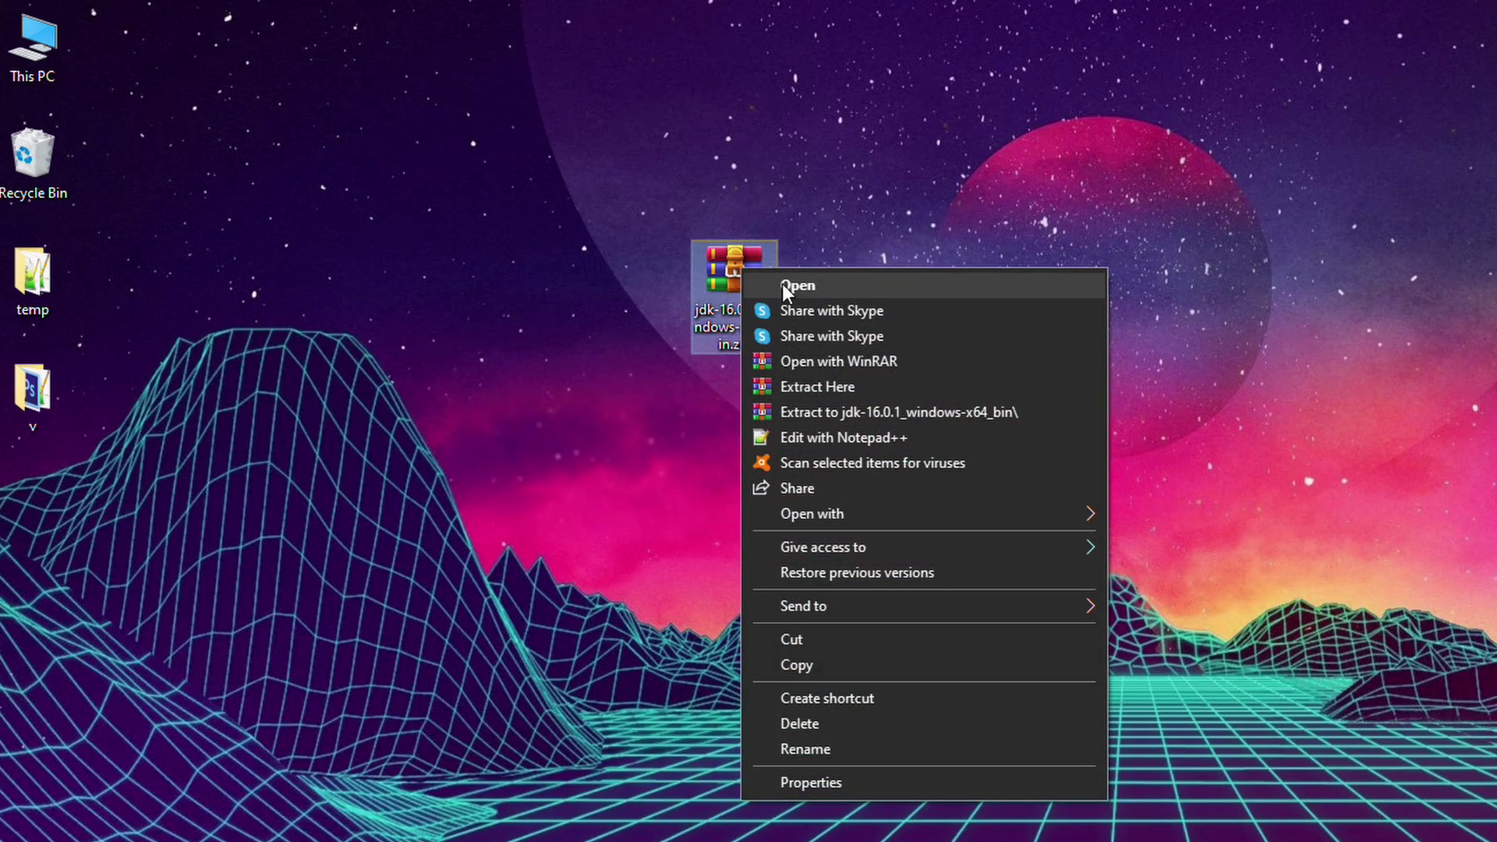
click(835, 386)
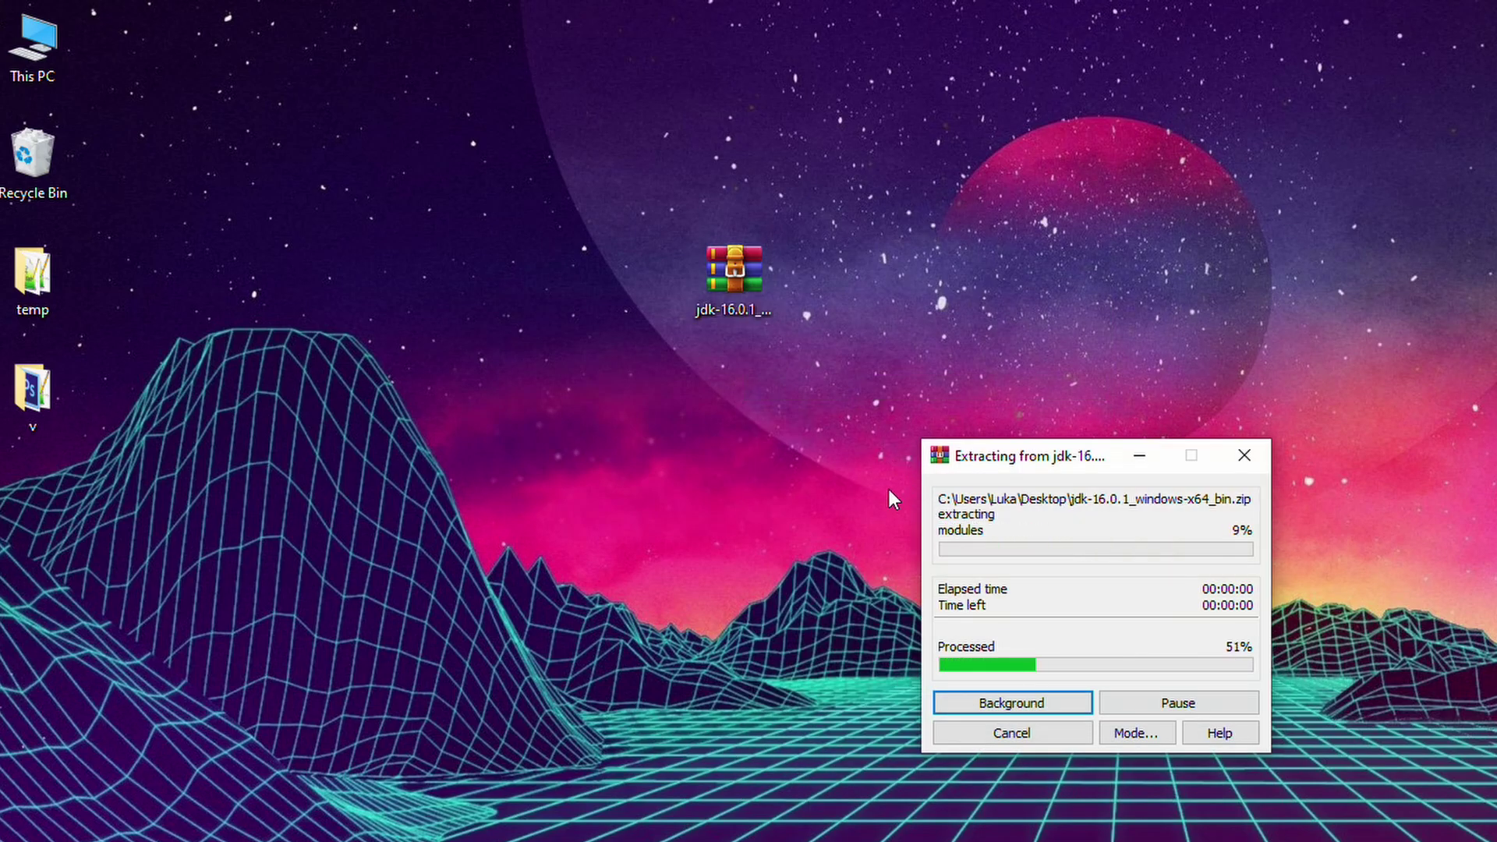
drag(22, 512, 817, 281)
right_click(820, 278)
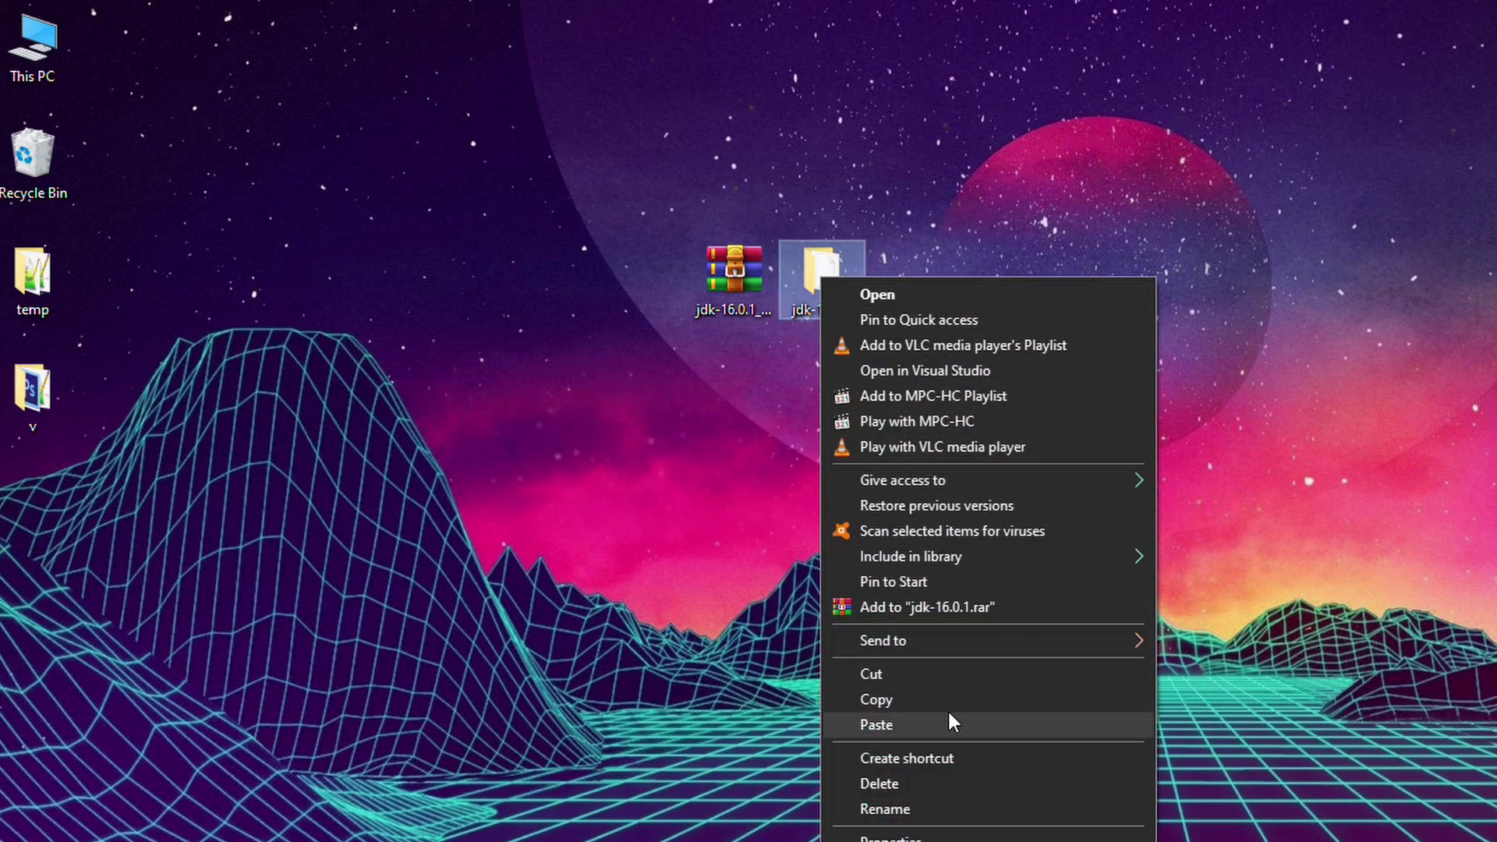
key(Escape)
click(925, 701)
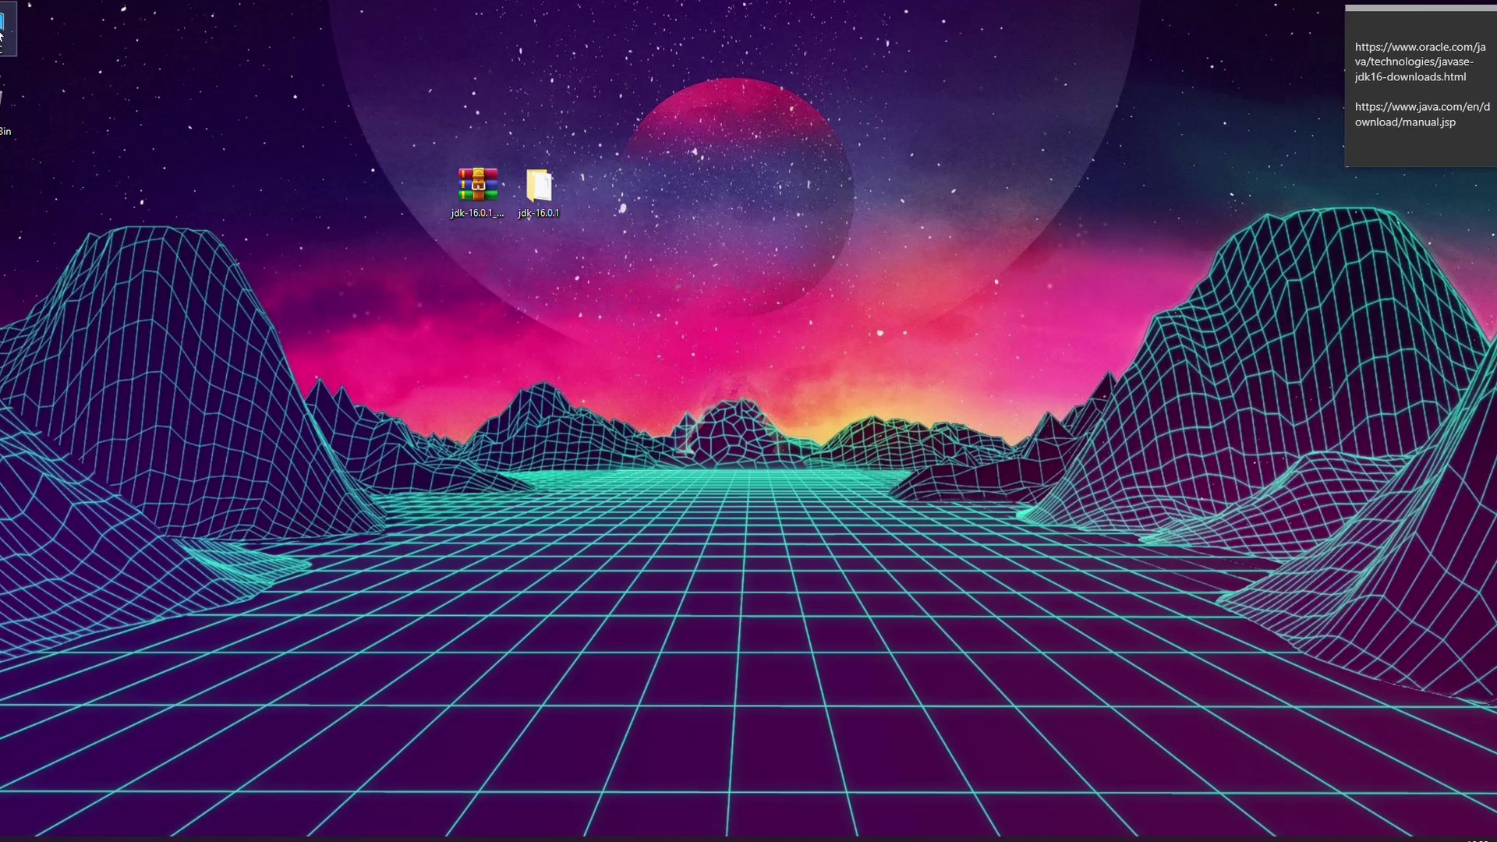
Check C:\Program Files\Java for jdk-16.0.1 and jre1.8.0_291, then close File Explorer.
double_click(2, 33)
click(708, 616)
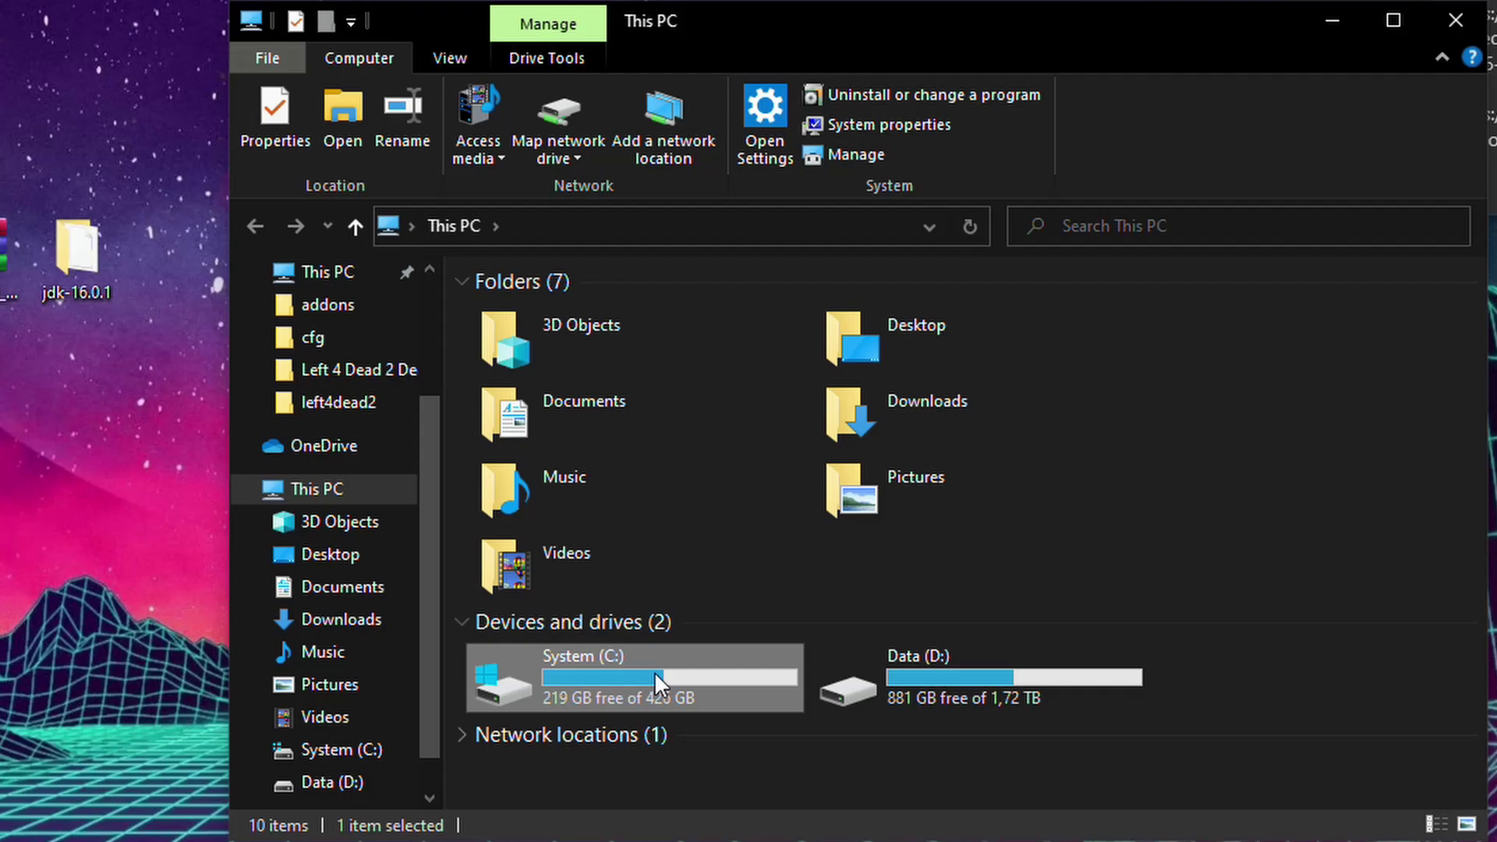
double_click(654, 671)
double_click(592, 514)
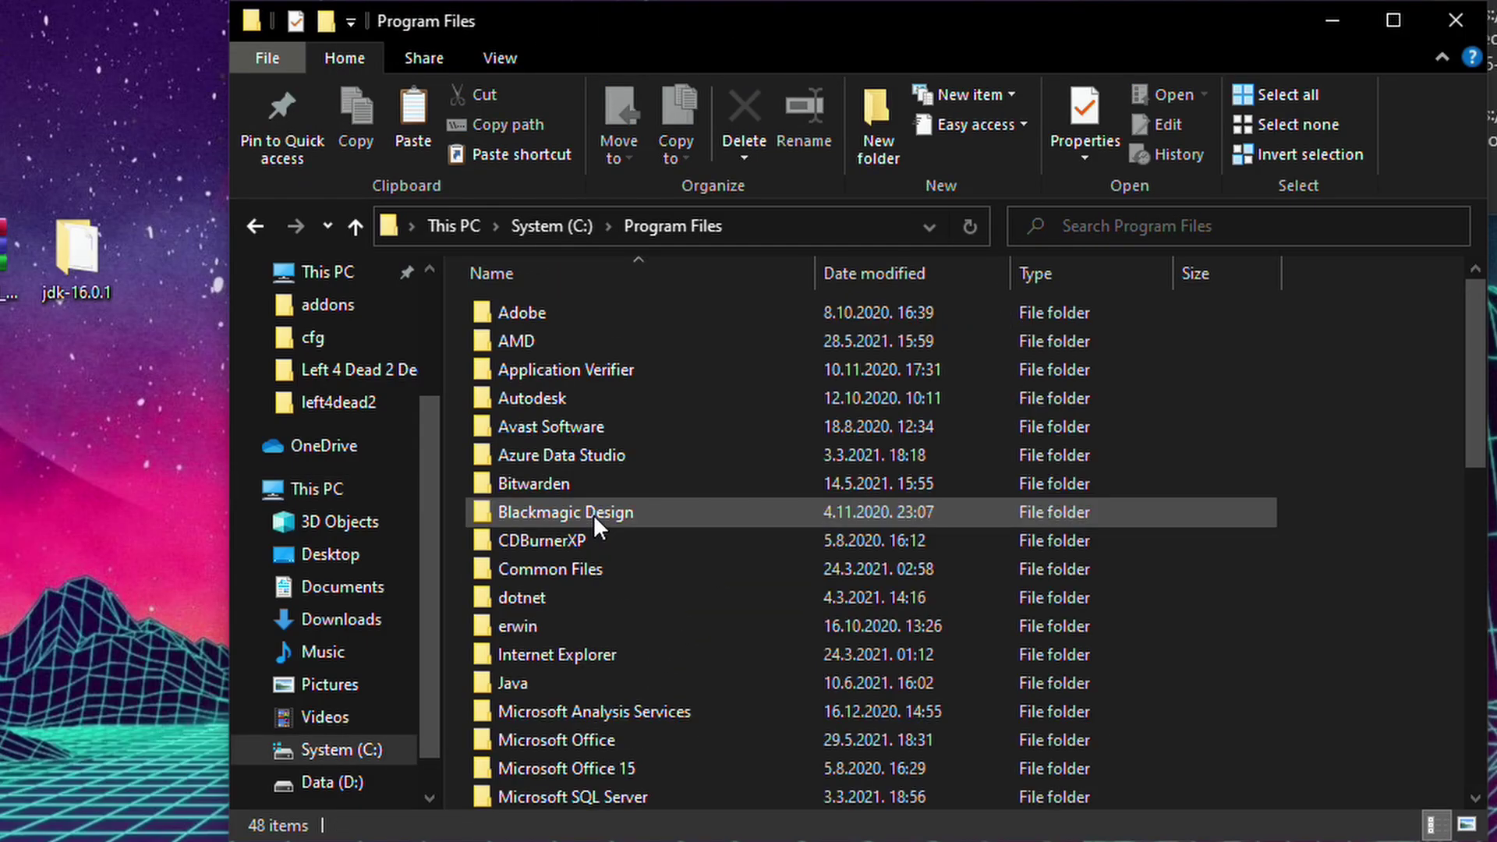
double_click(607, 682)
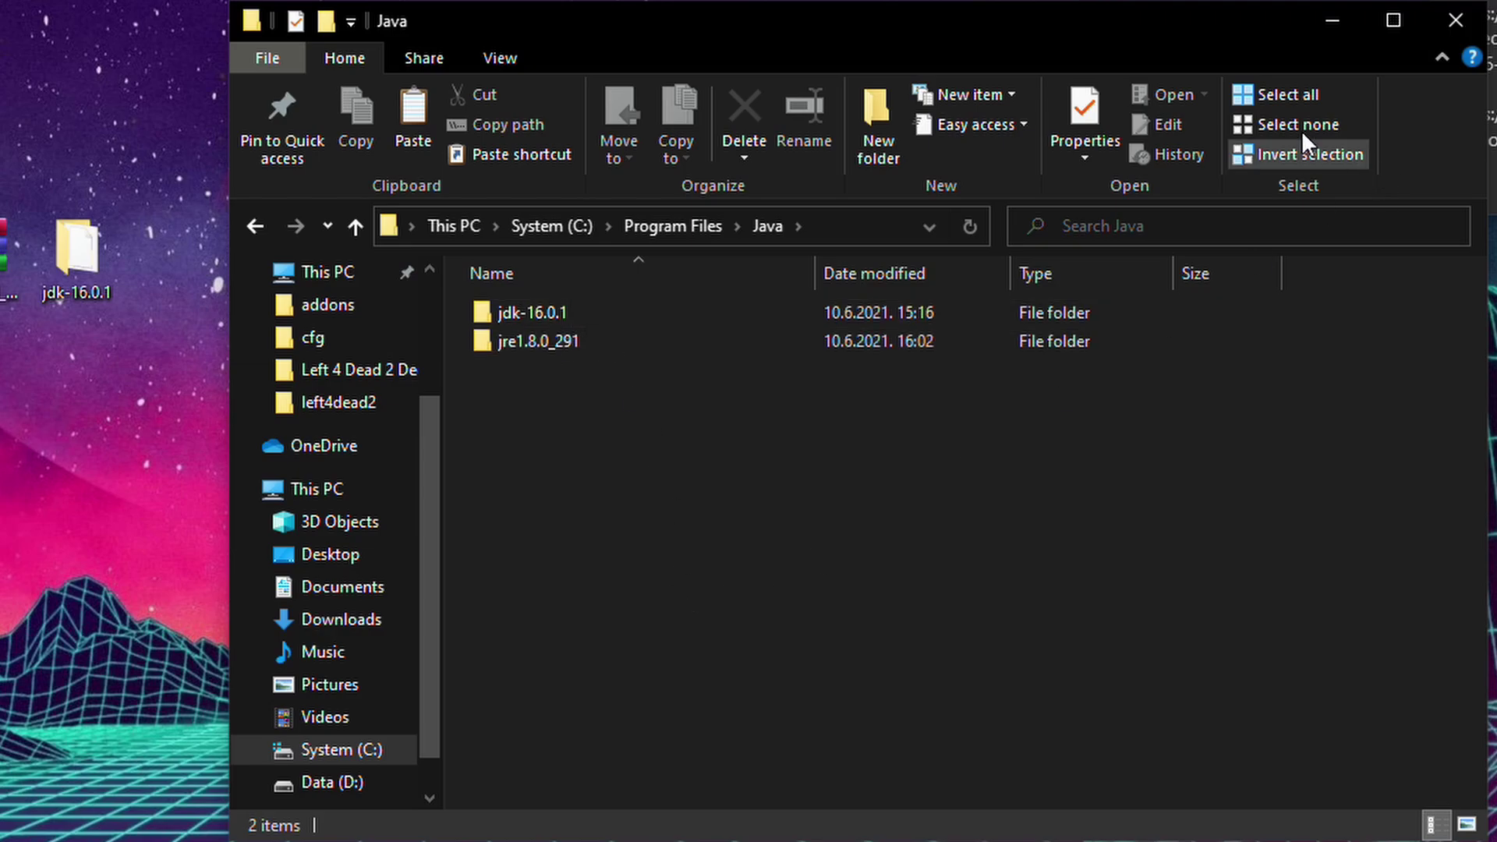
click(1452, 22)
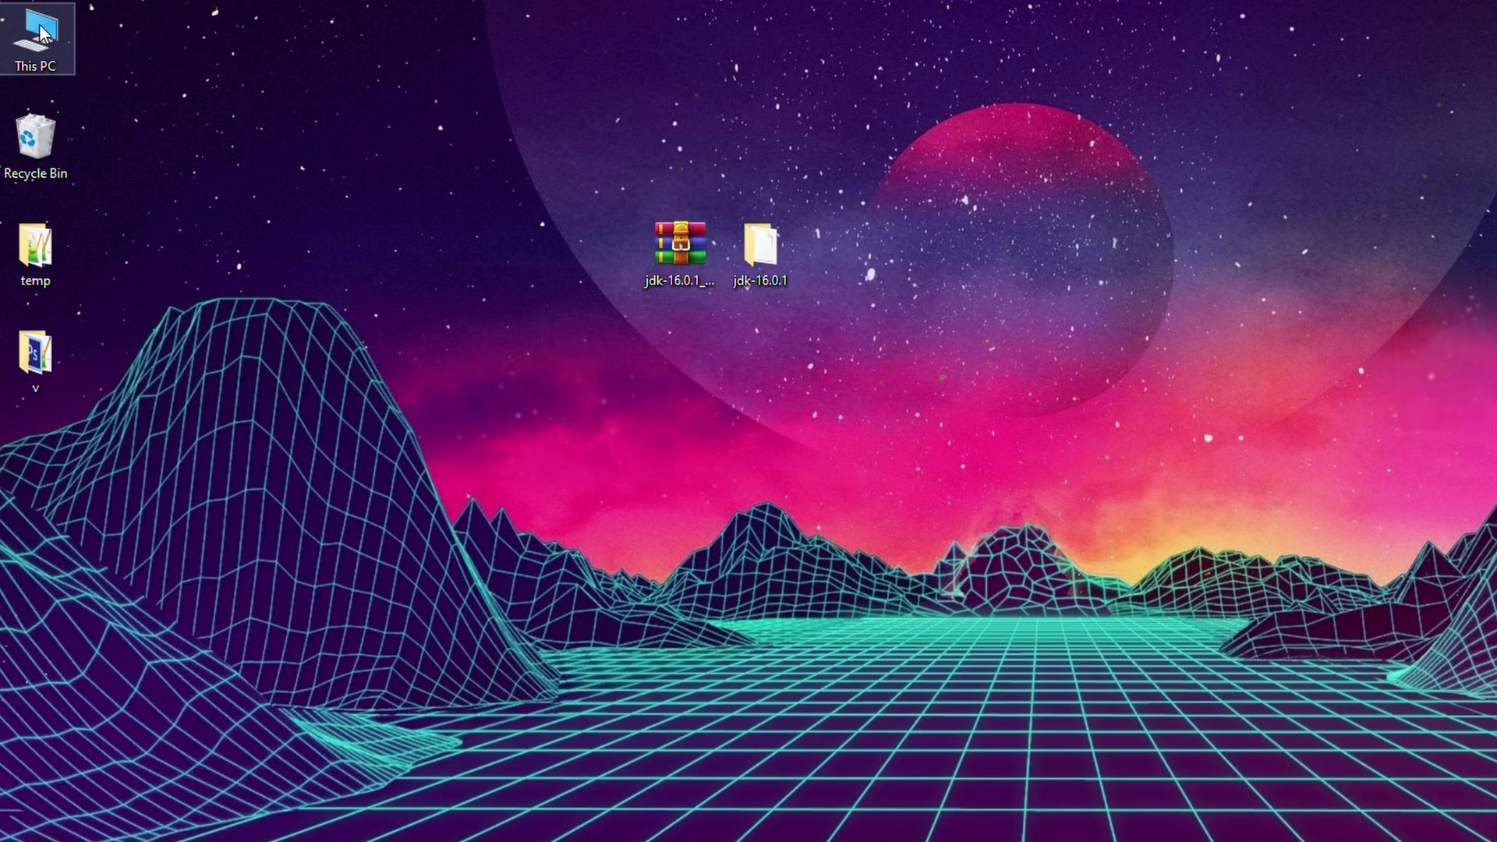
Go from This PC properties through Advanced system settings to the Environment Variables window.
right_click(39, 33)
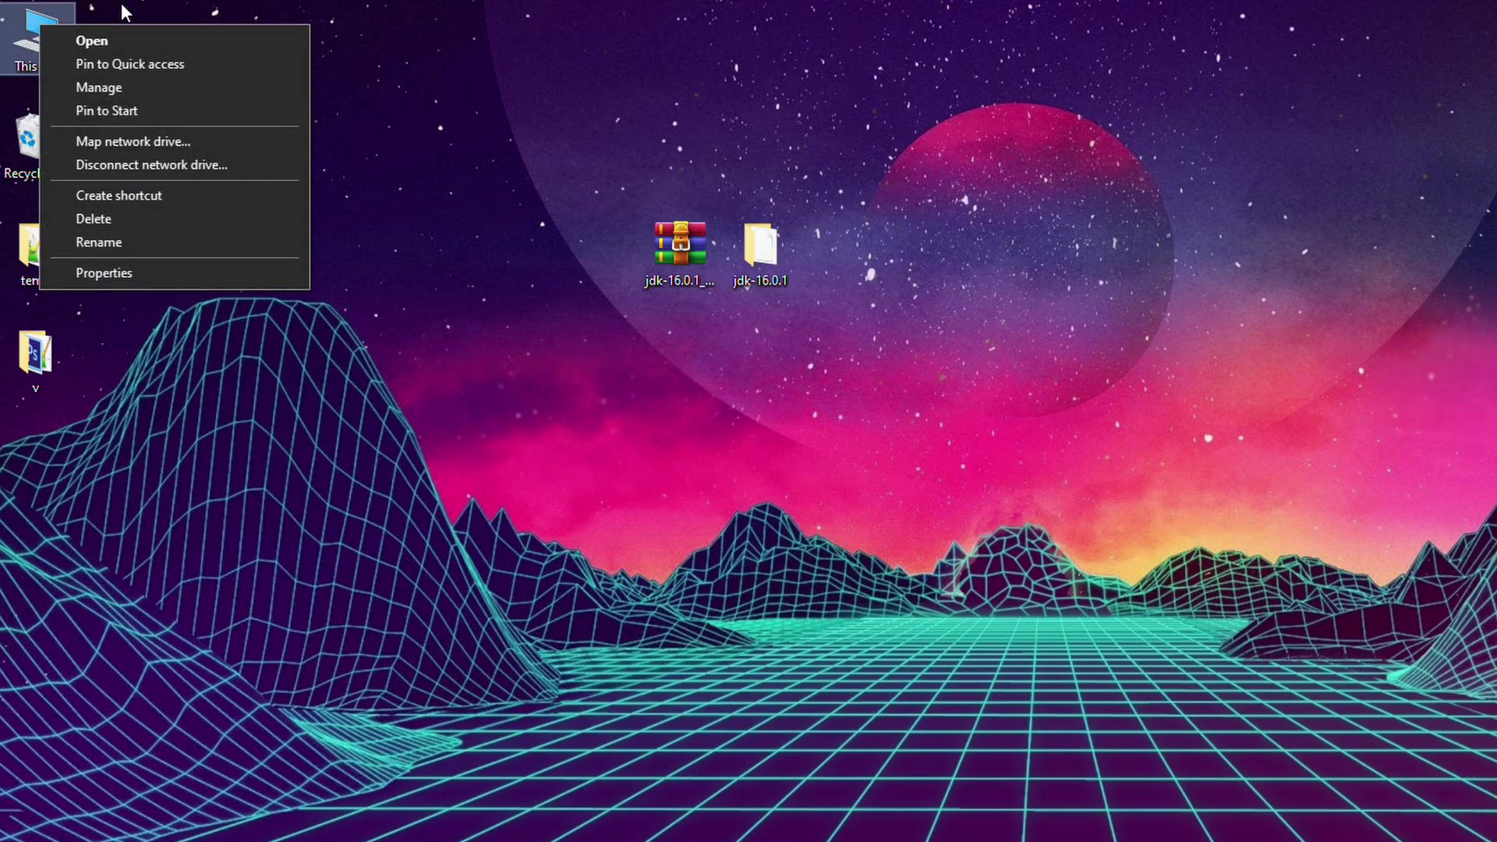
click(109, 273)
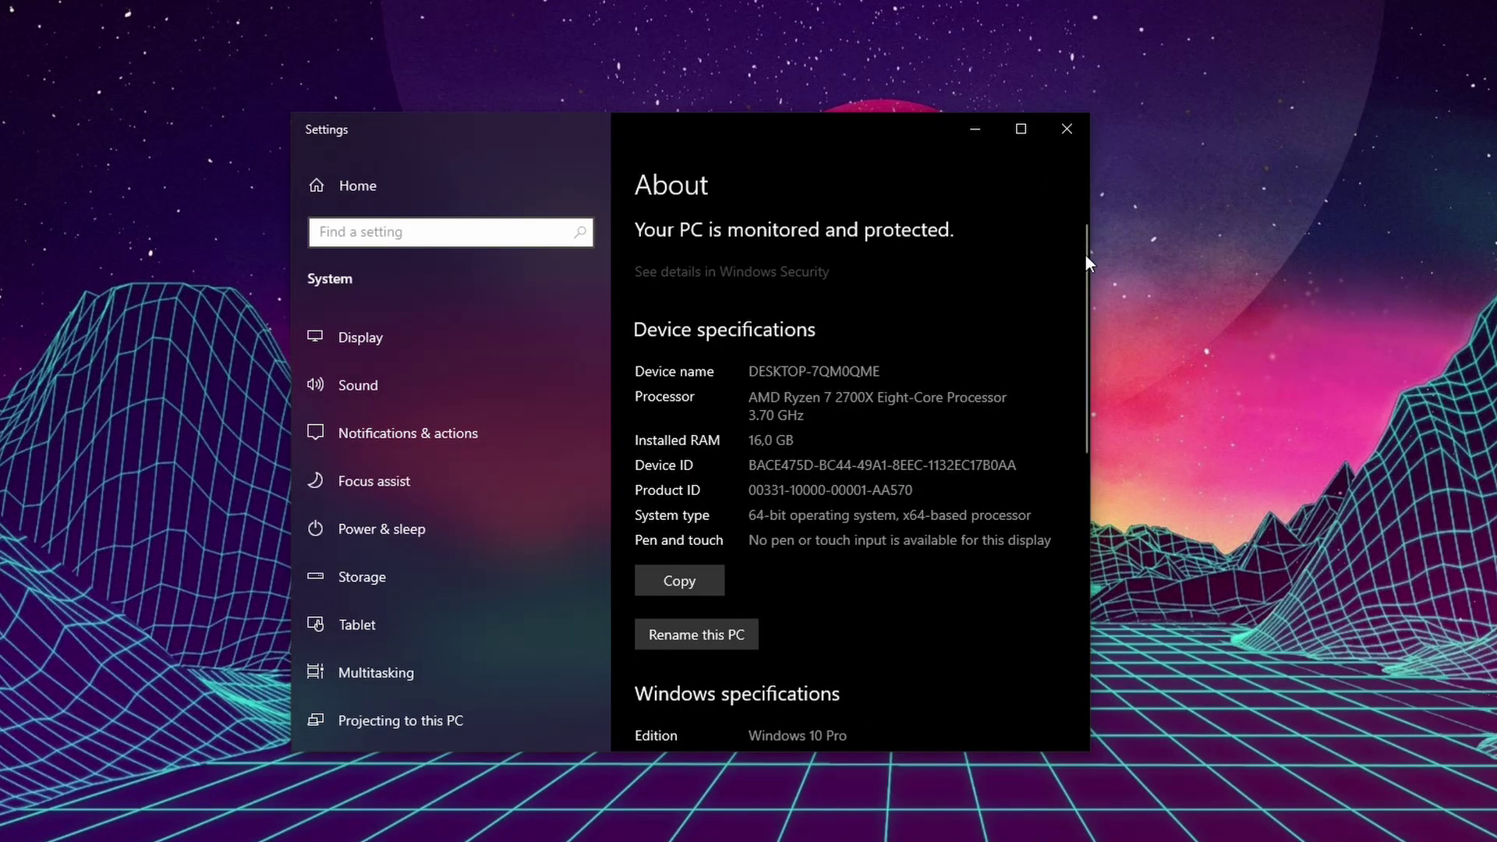
drag(1085, 255, 1063, 544)
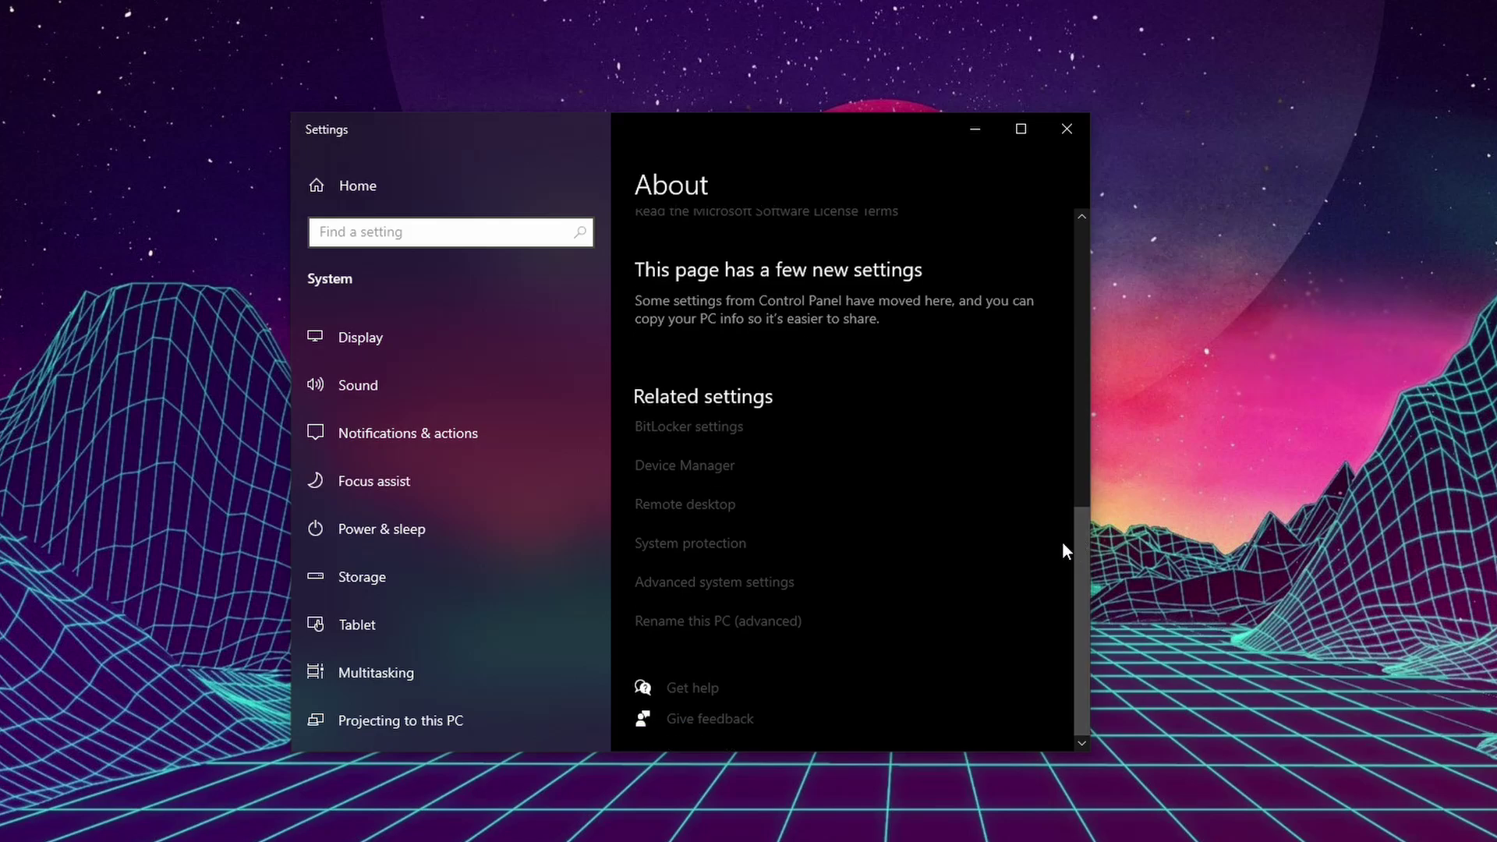
click(777, 591)
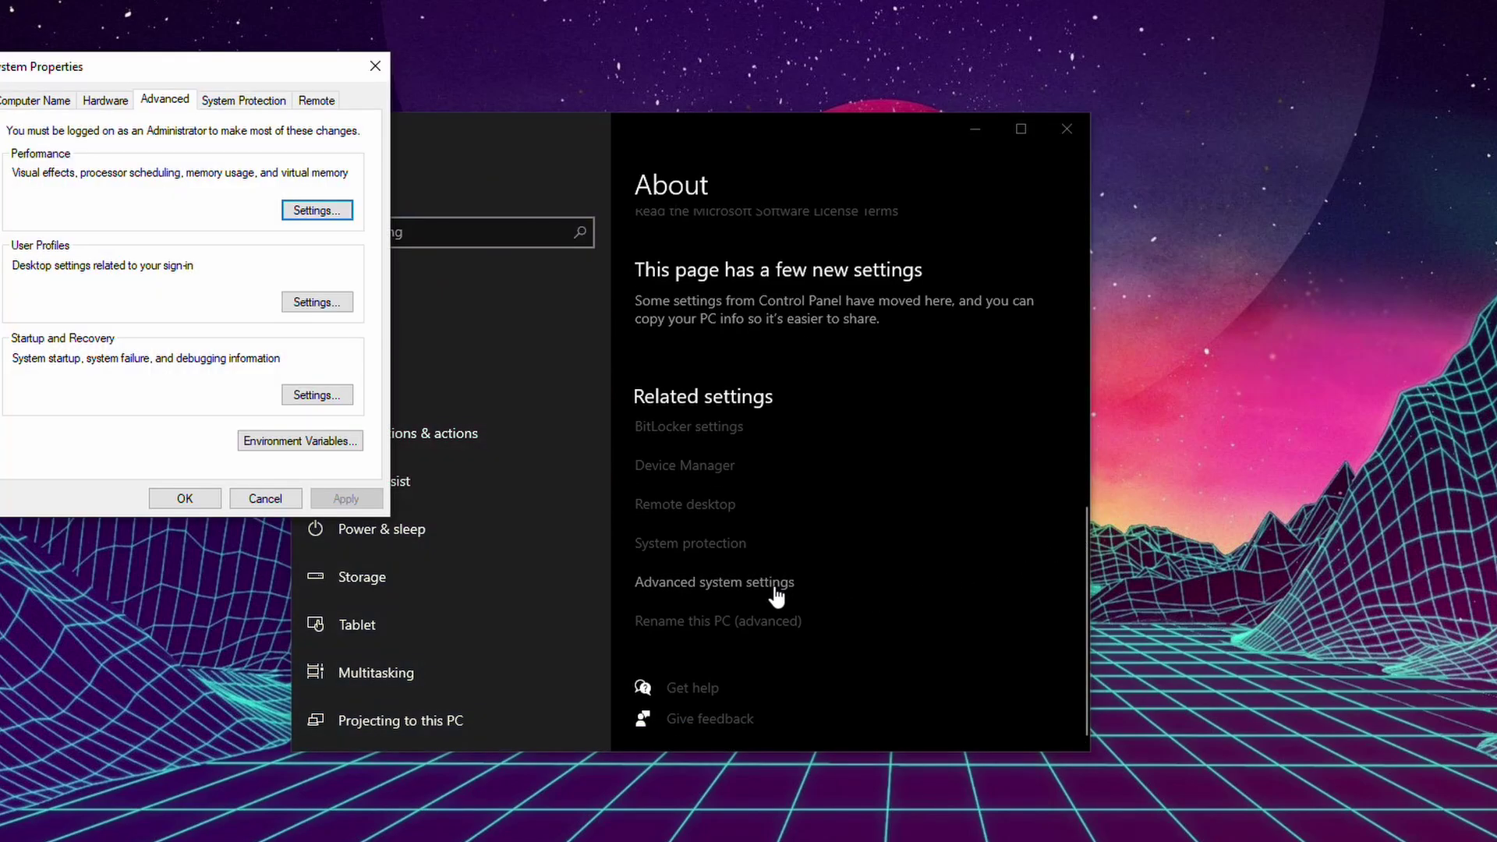
drag(62, 67, 527, 226)
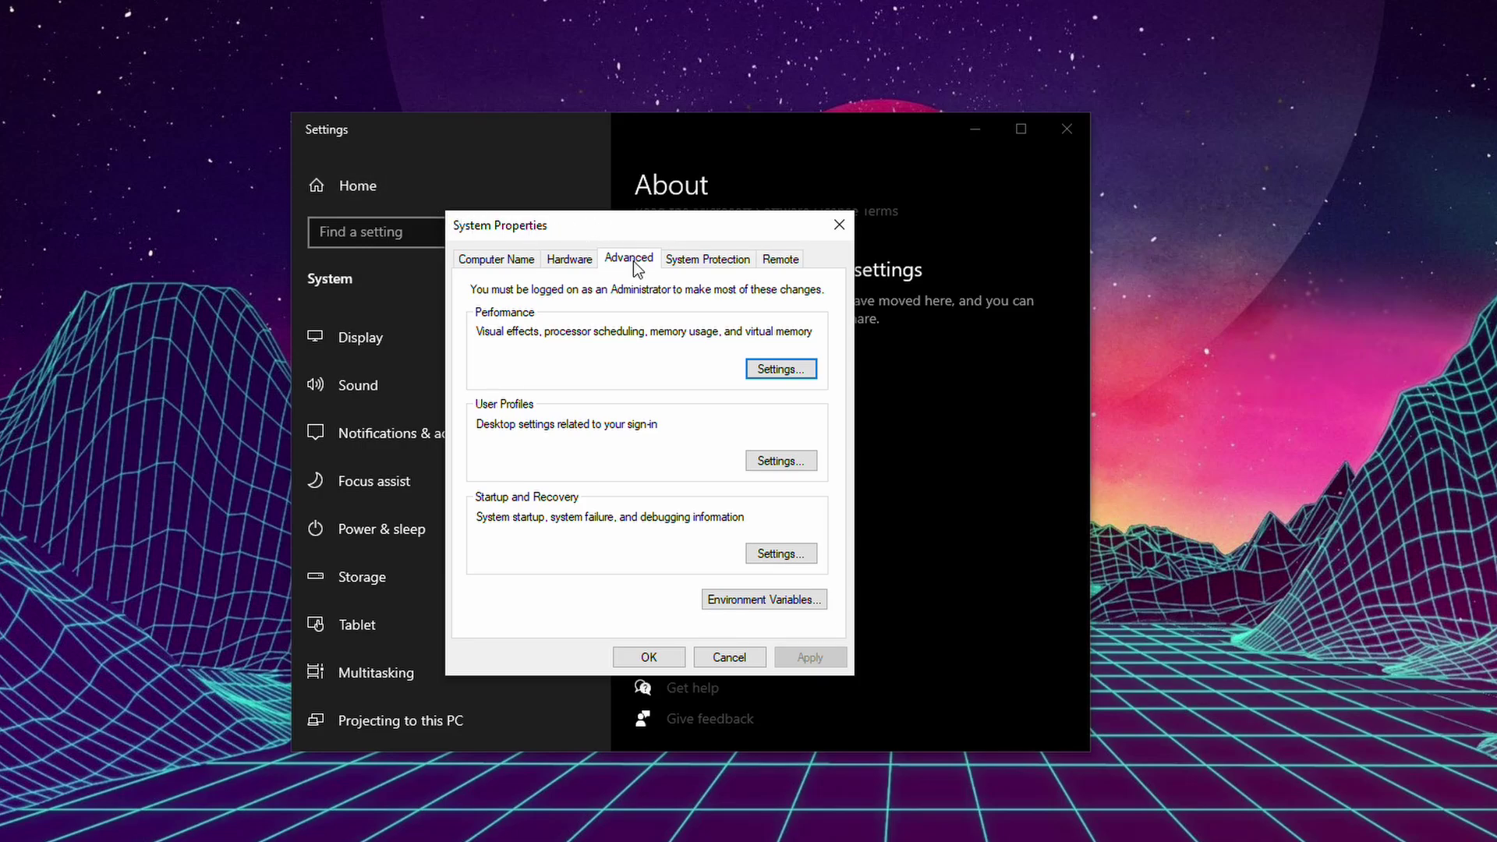
click(791, 606)
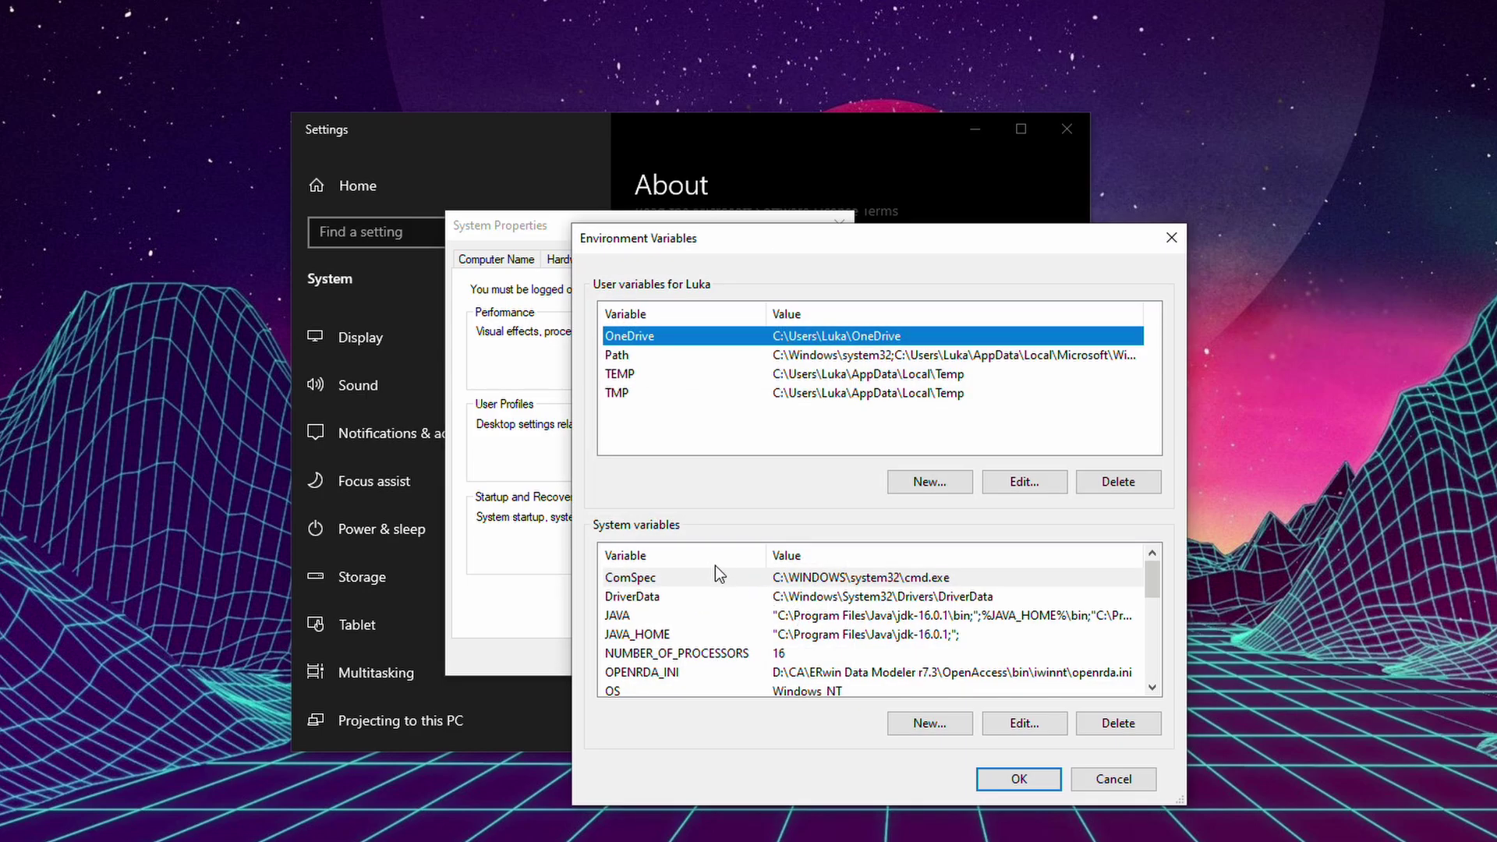
Open the system PATH variable in its edit dialog, then open a This PC File Explorer window.
click(674, 594)
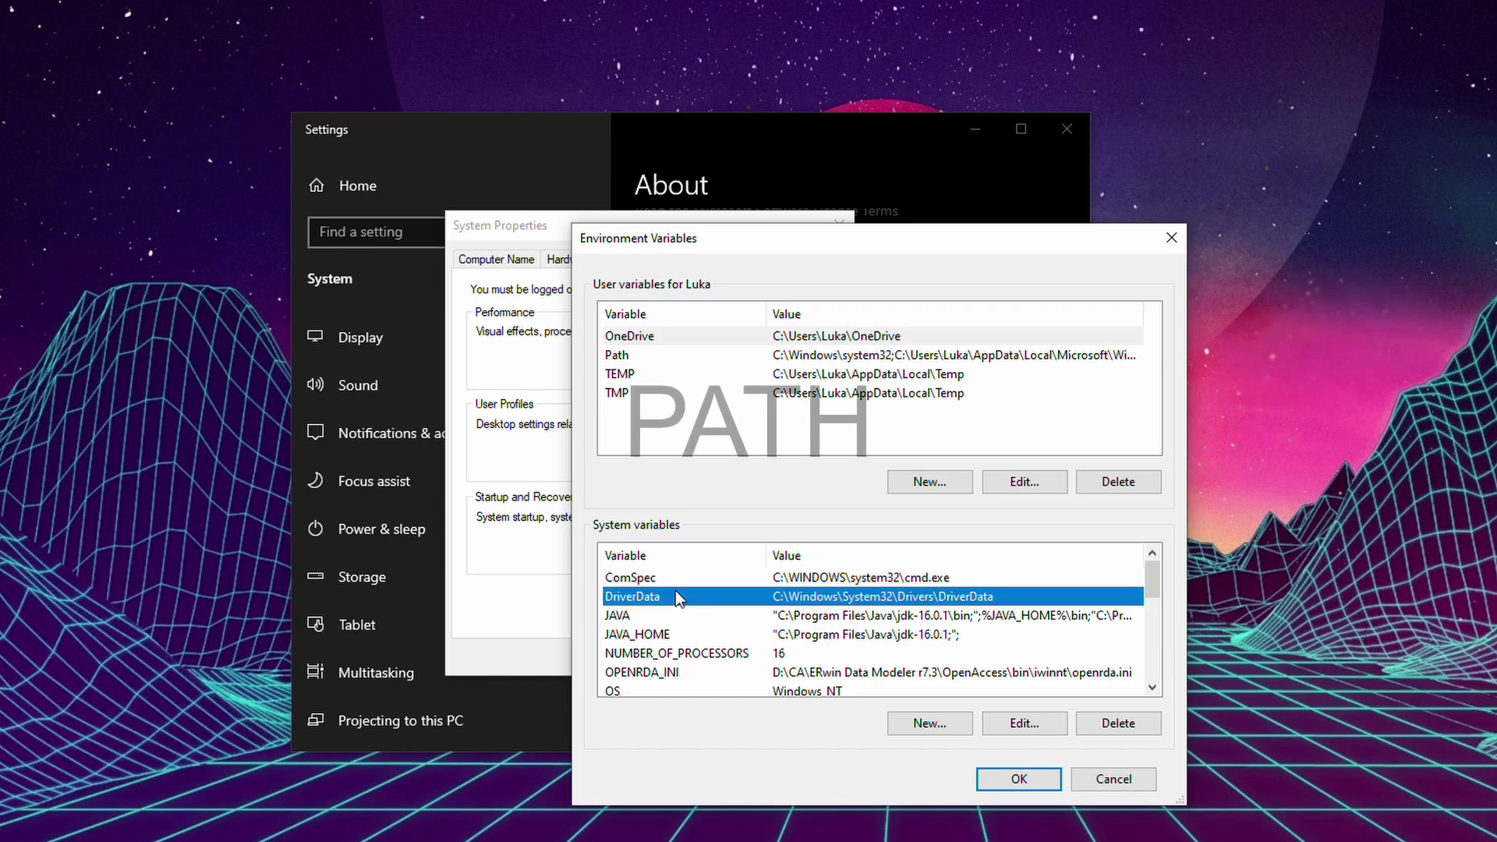
key(p)
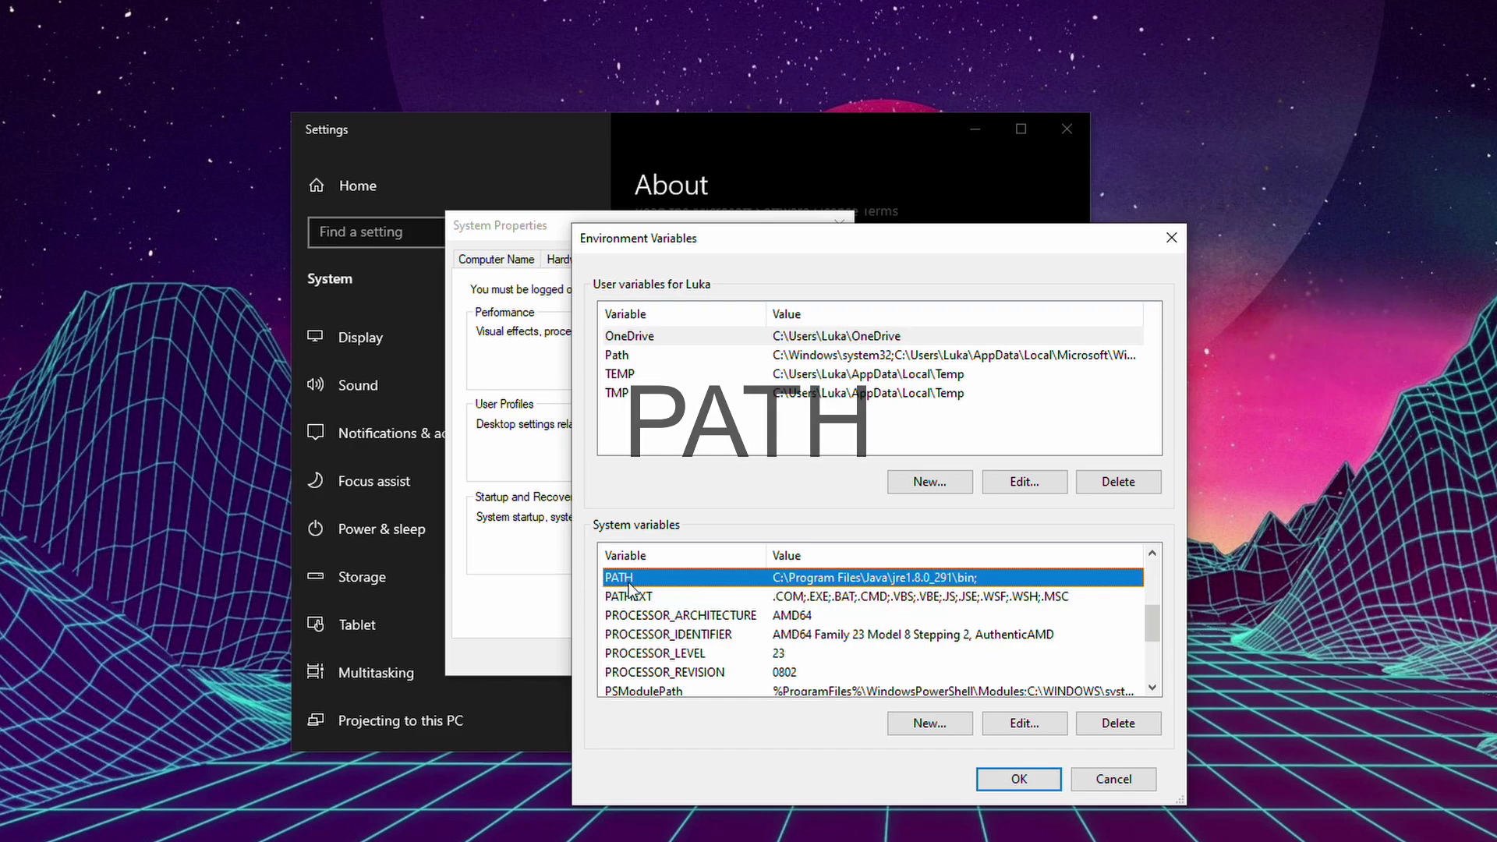
click(1025, 723)
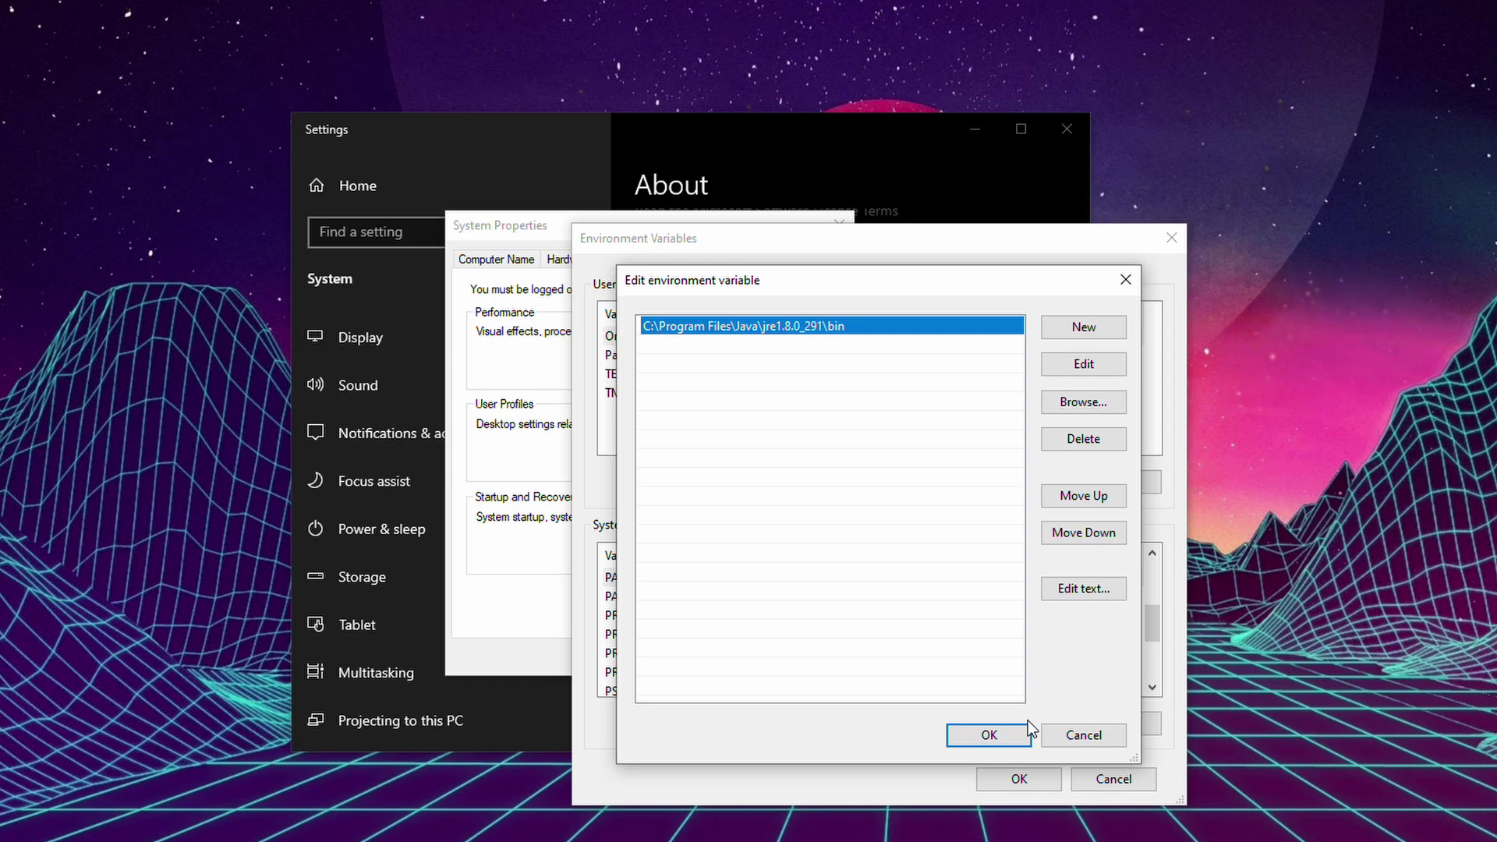
drag(902, 268, 1059, 282)
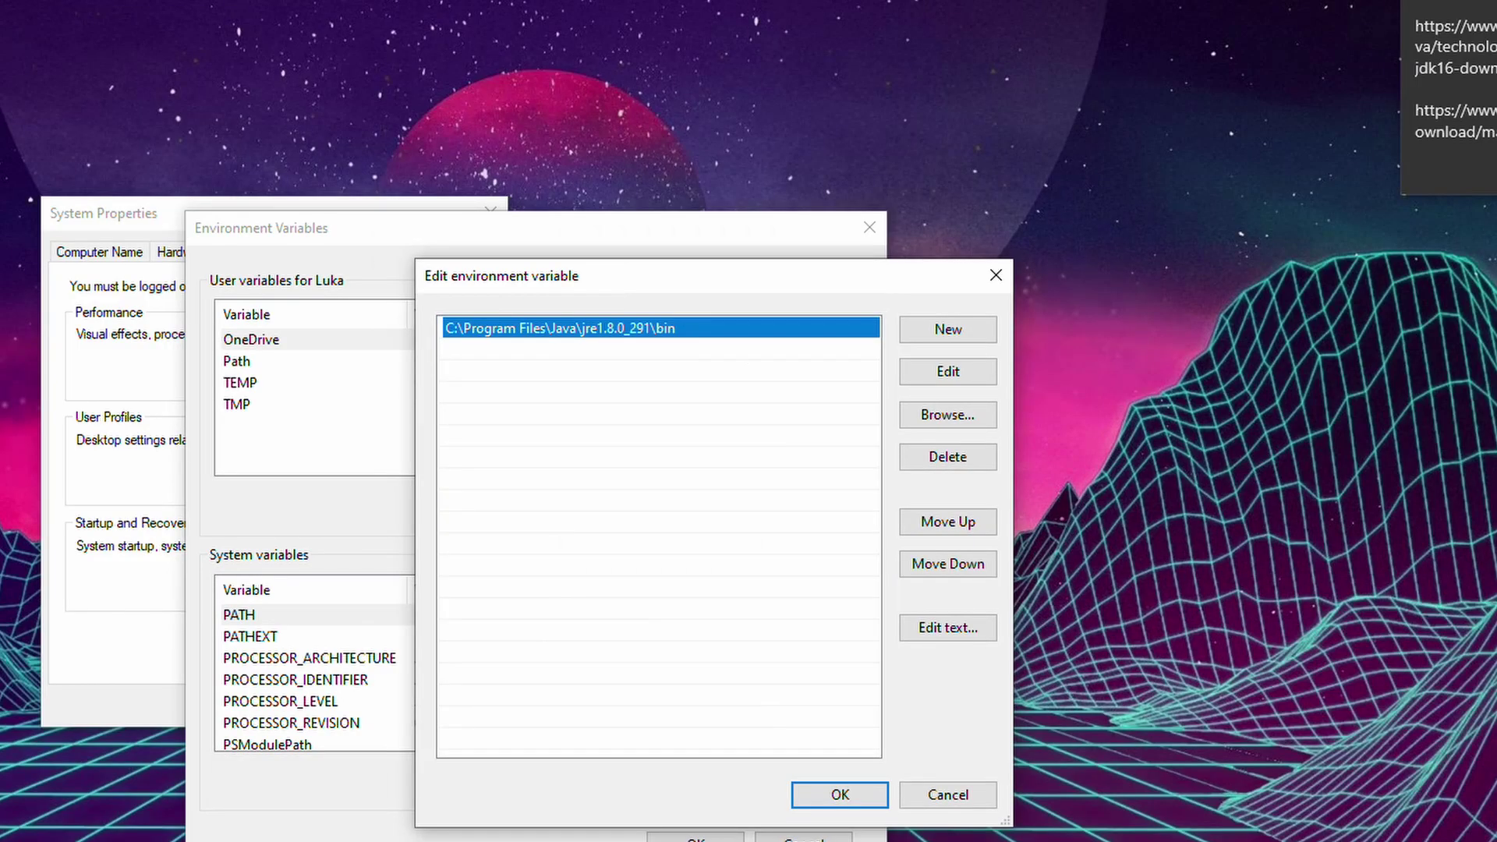
key(super+e)
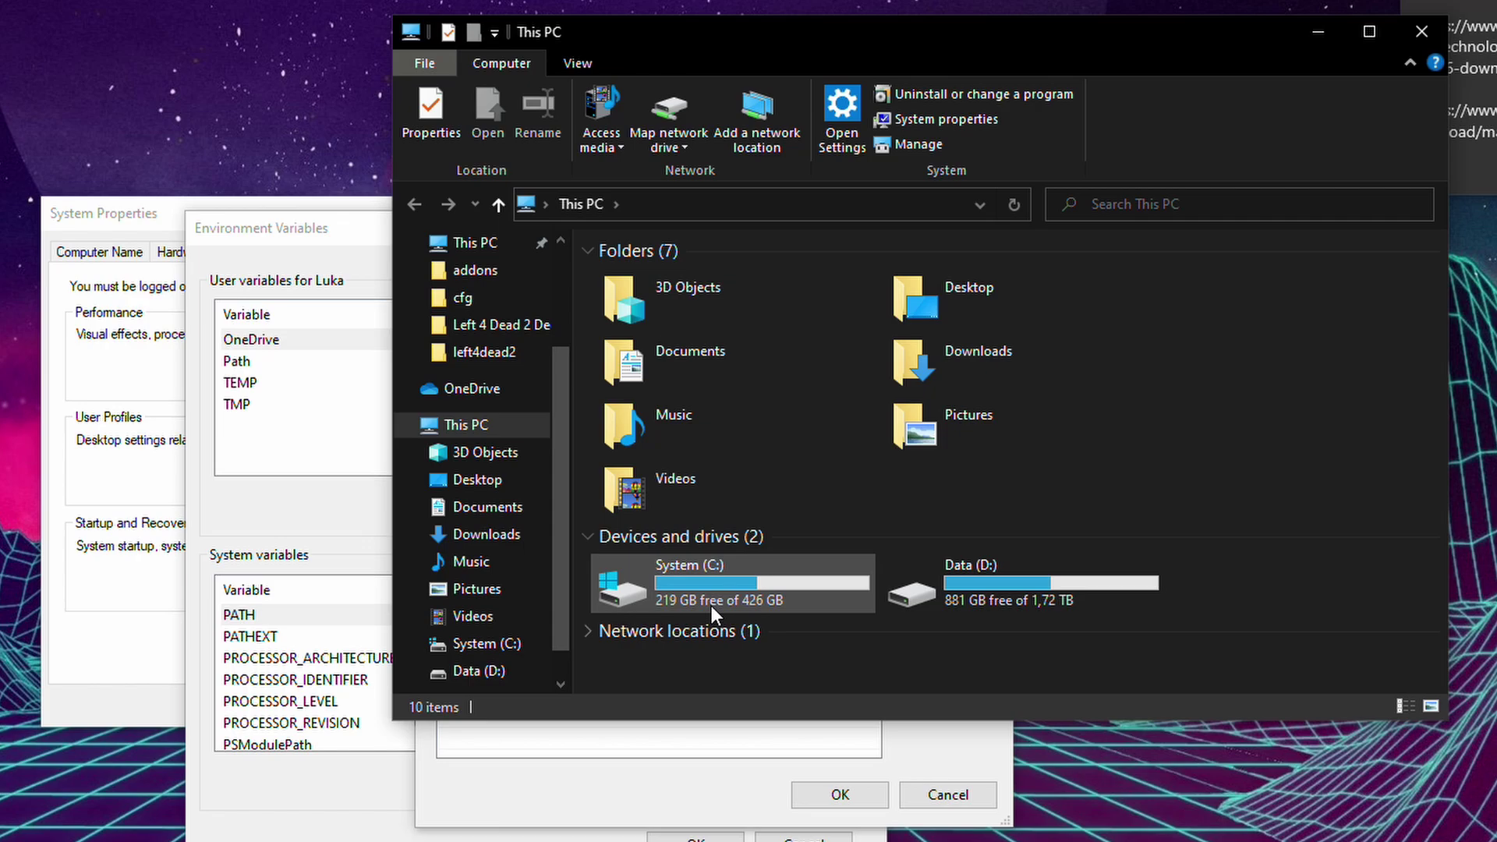
Copy the path of C:\Program Files\Java\jdk-16.0.1\bin from File Explorer.
double_click(712, 616)
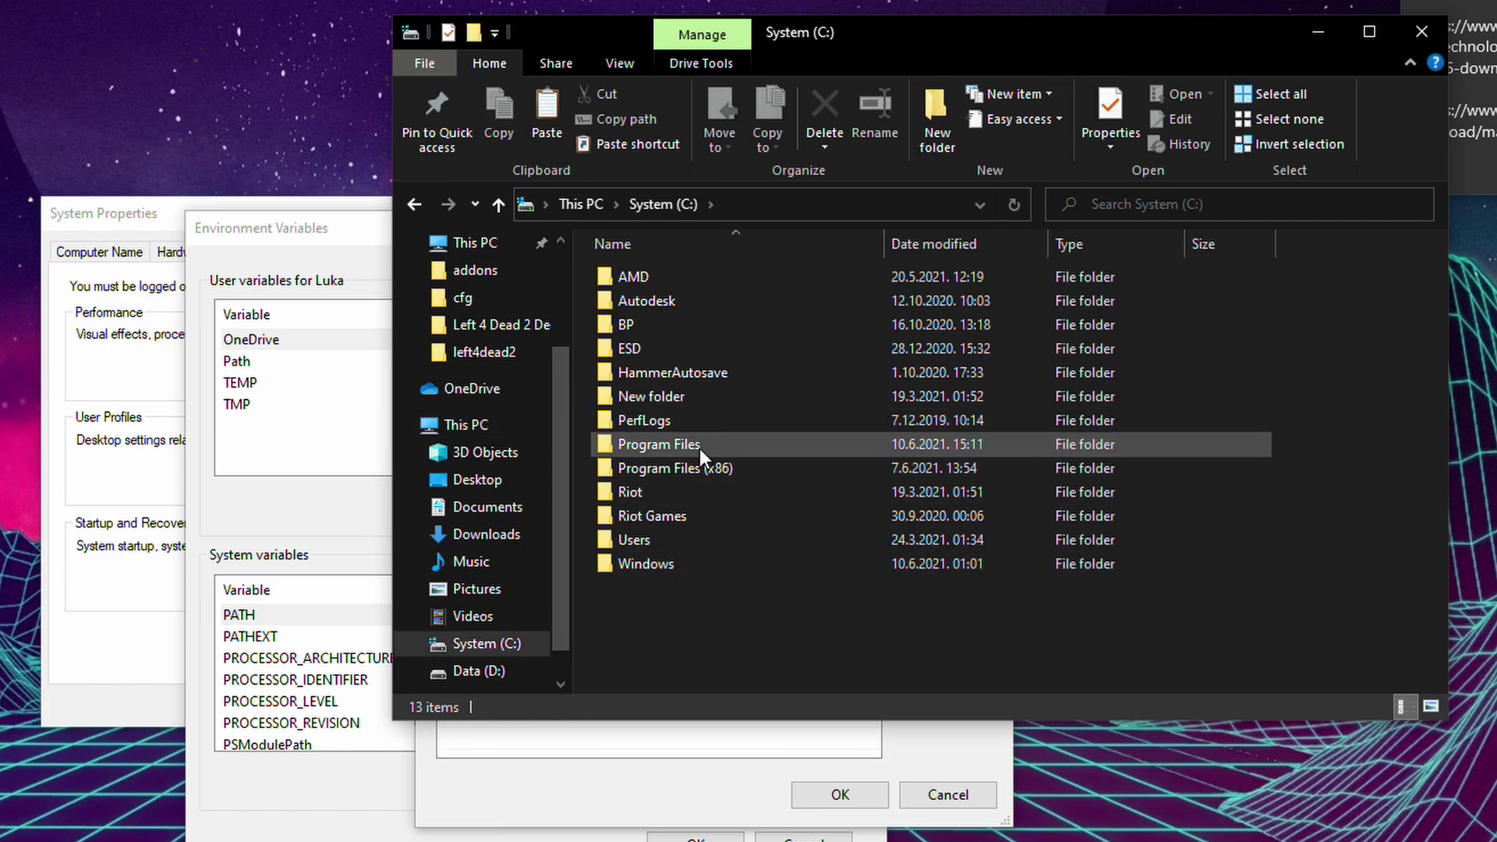
double_click(684, 443)
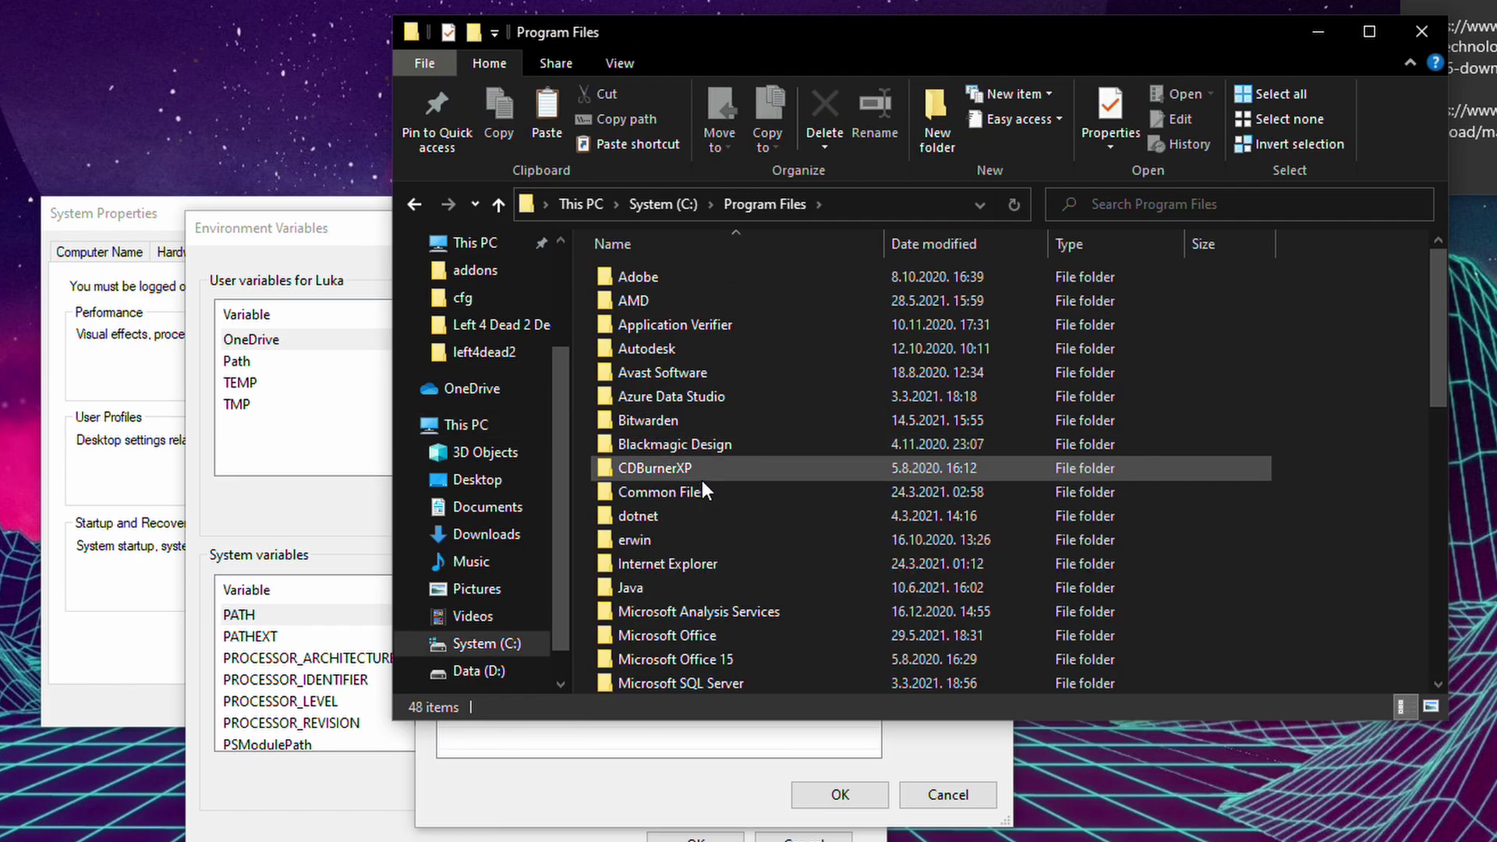
double_click(677, 590)
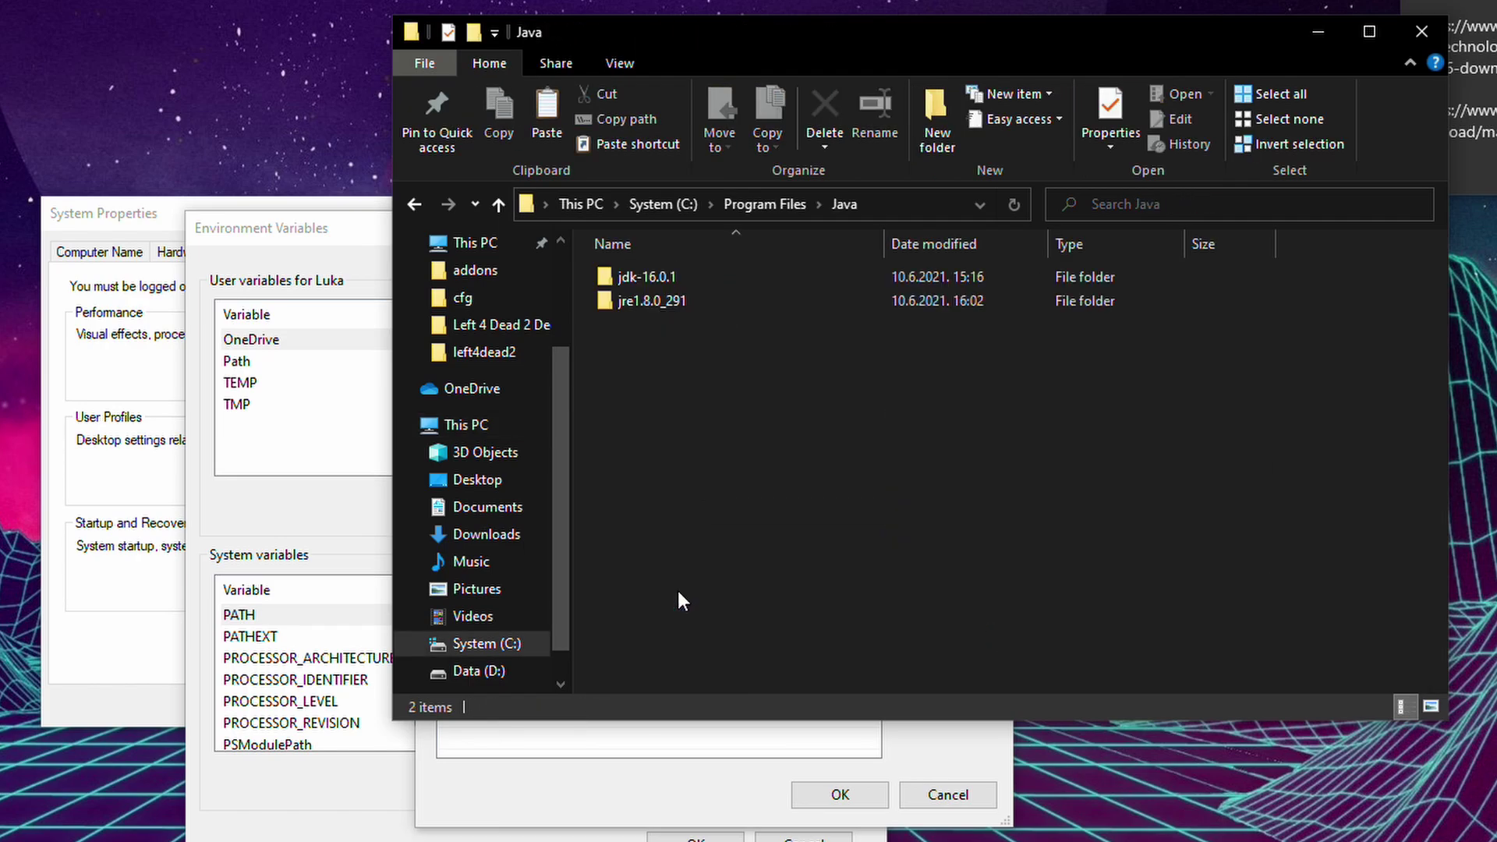
double_click(671, 277)
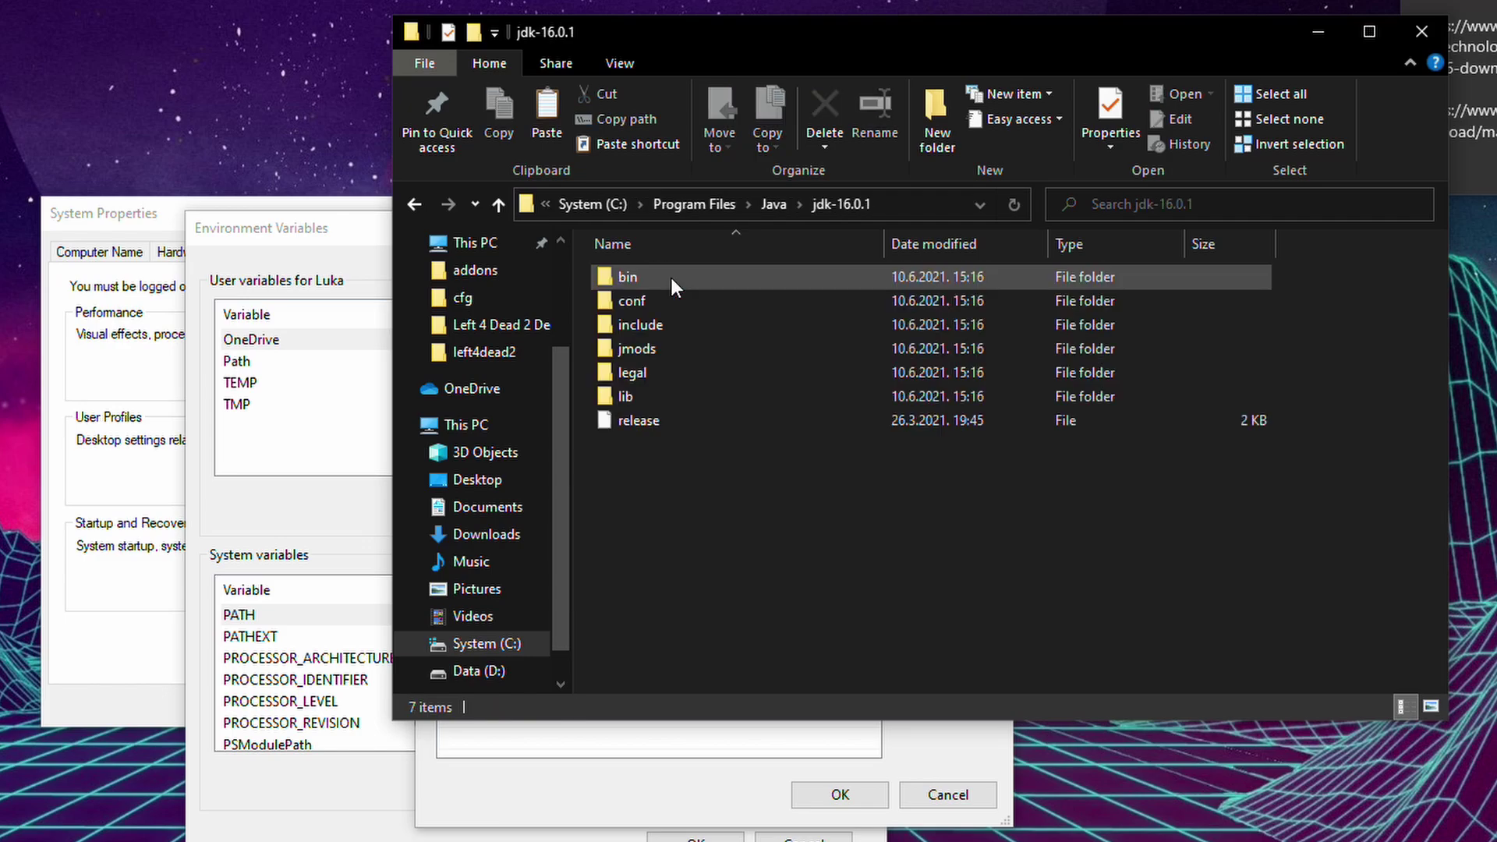
double_click(672, 278)
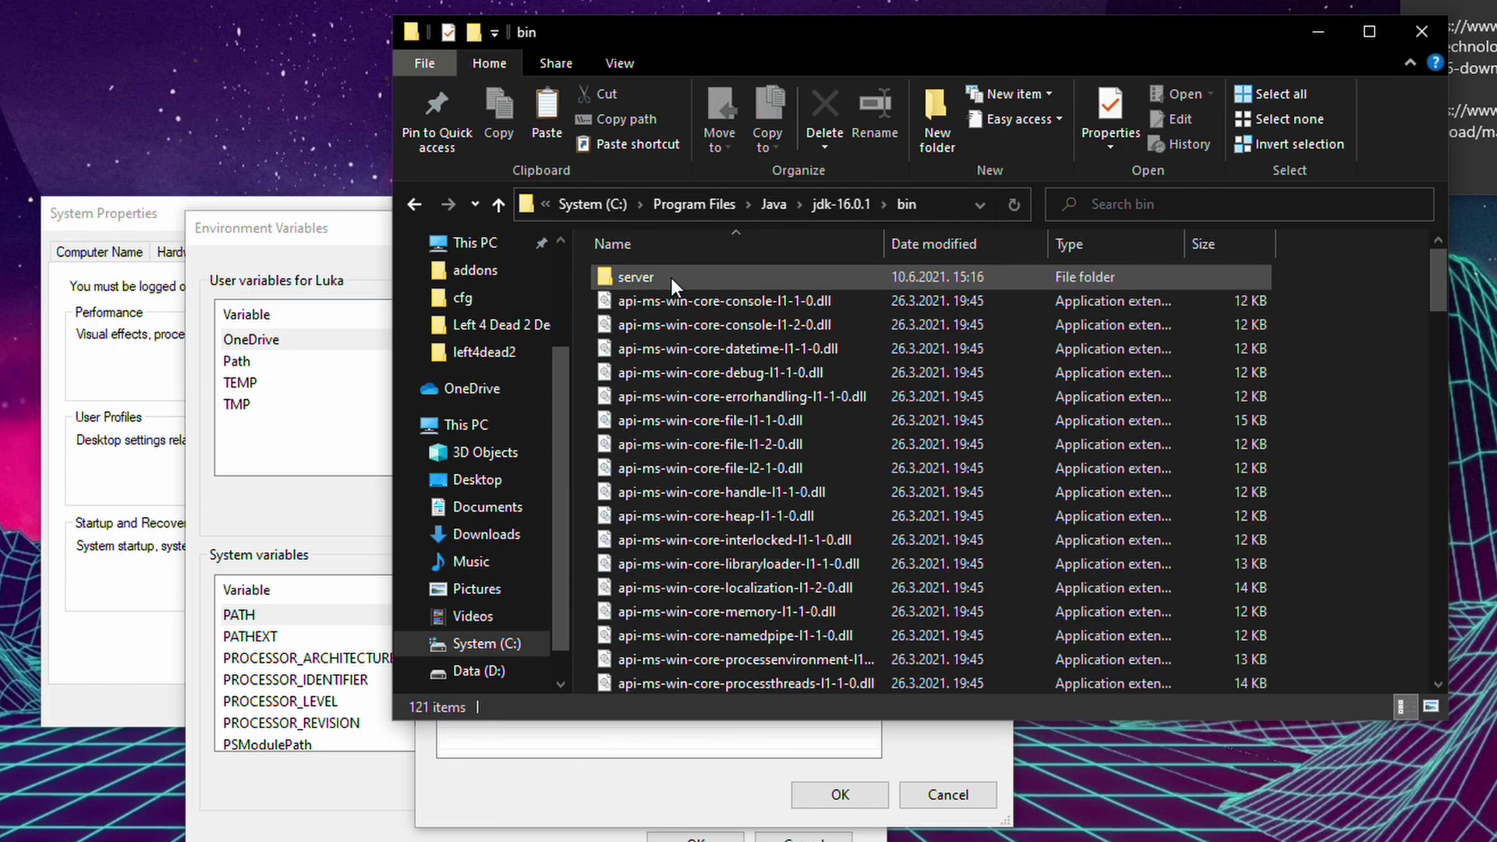
click(868, 204)
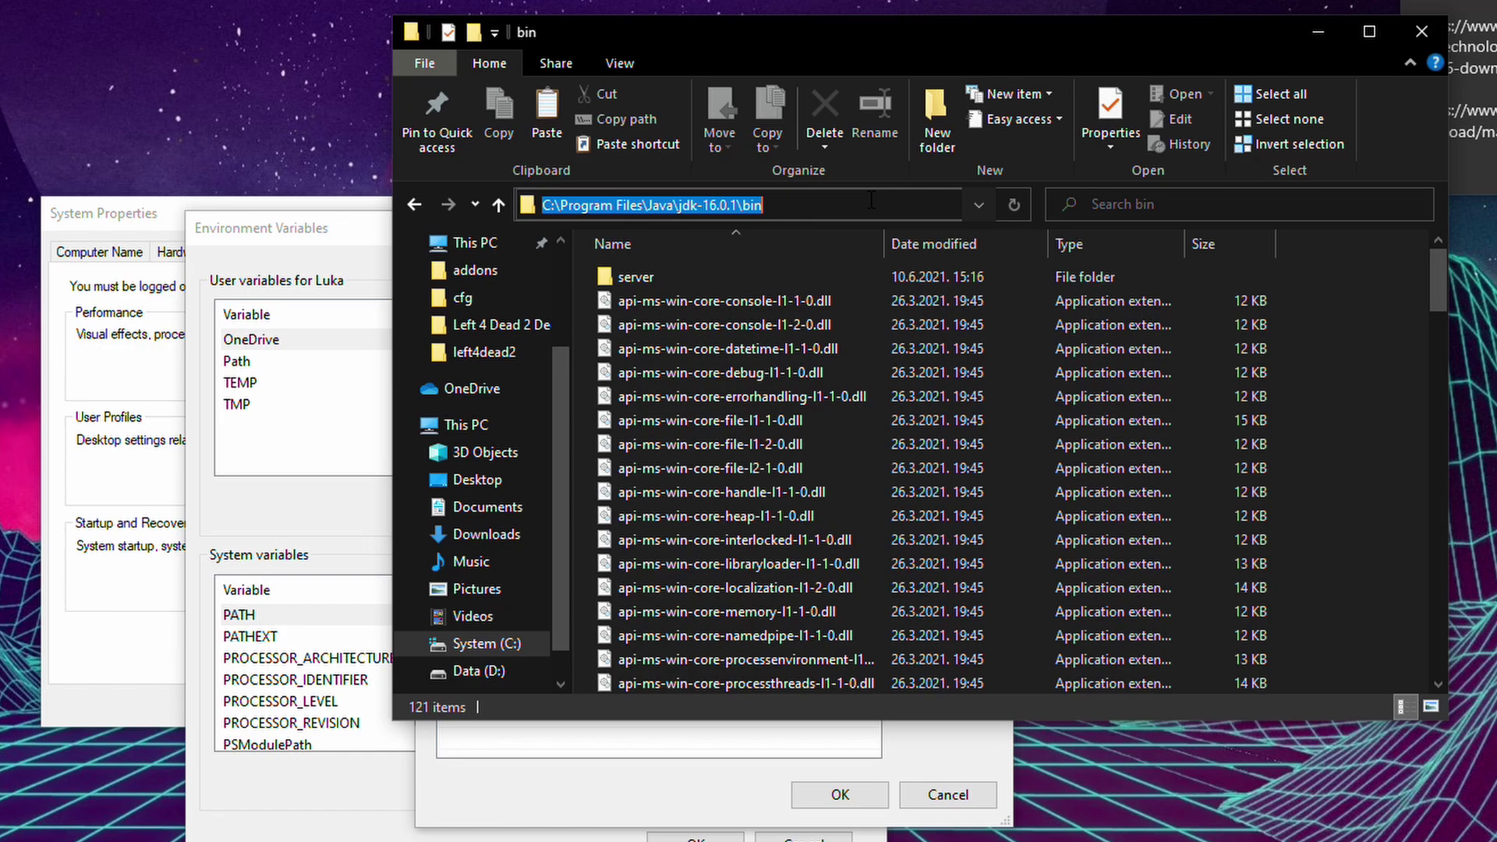
drag(768, 204, 533, 189)
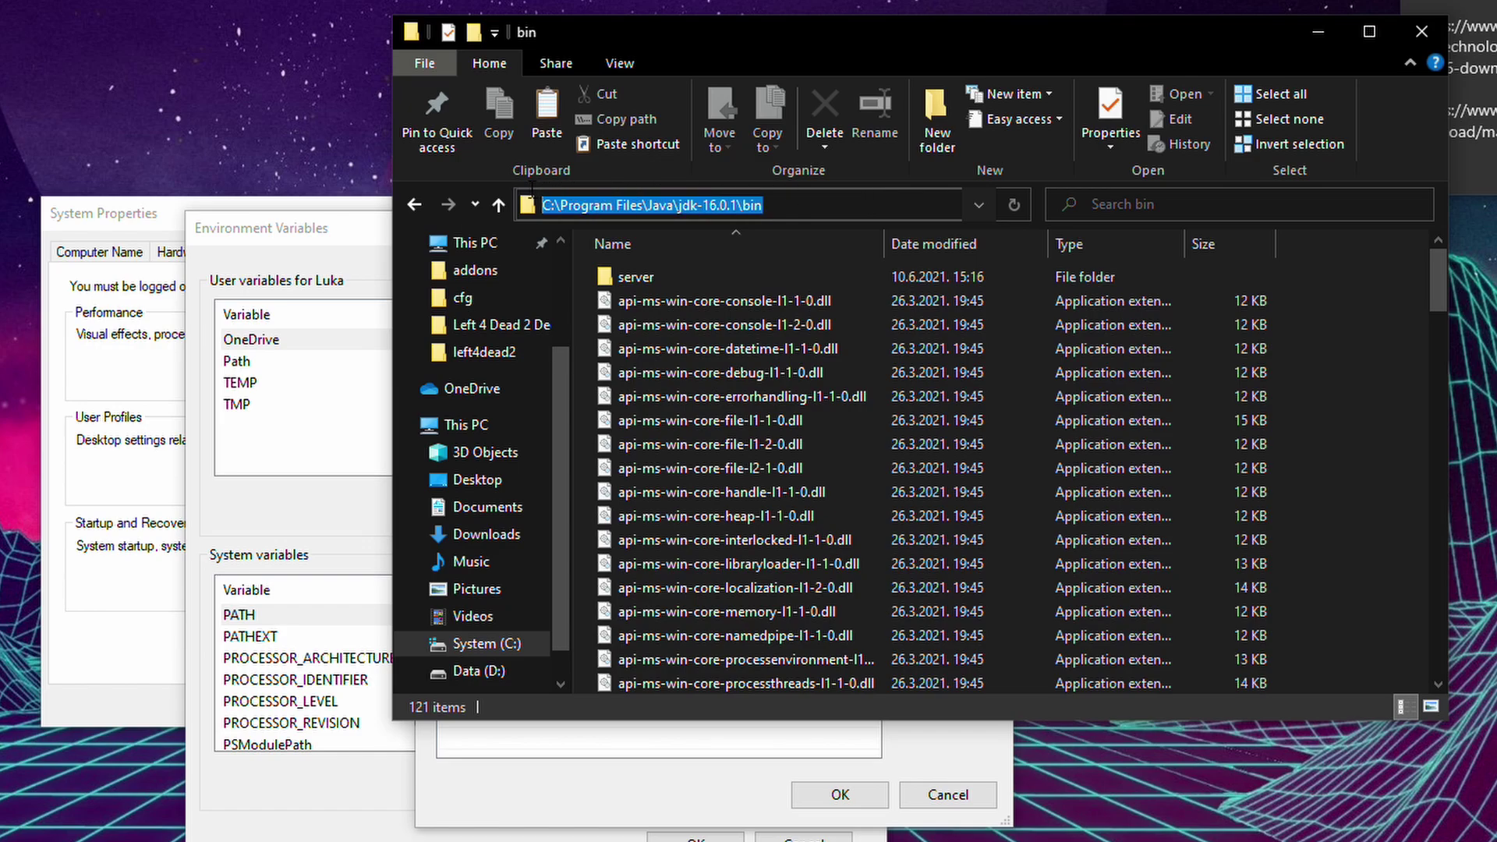
right_click(602, 202)
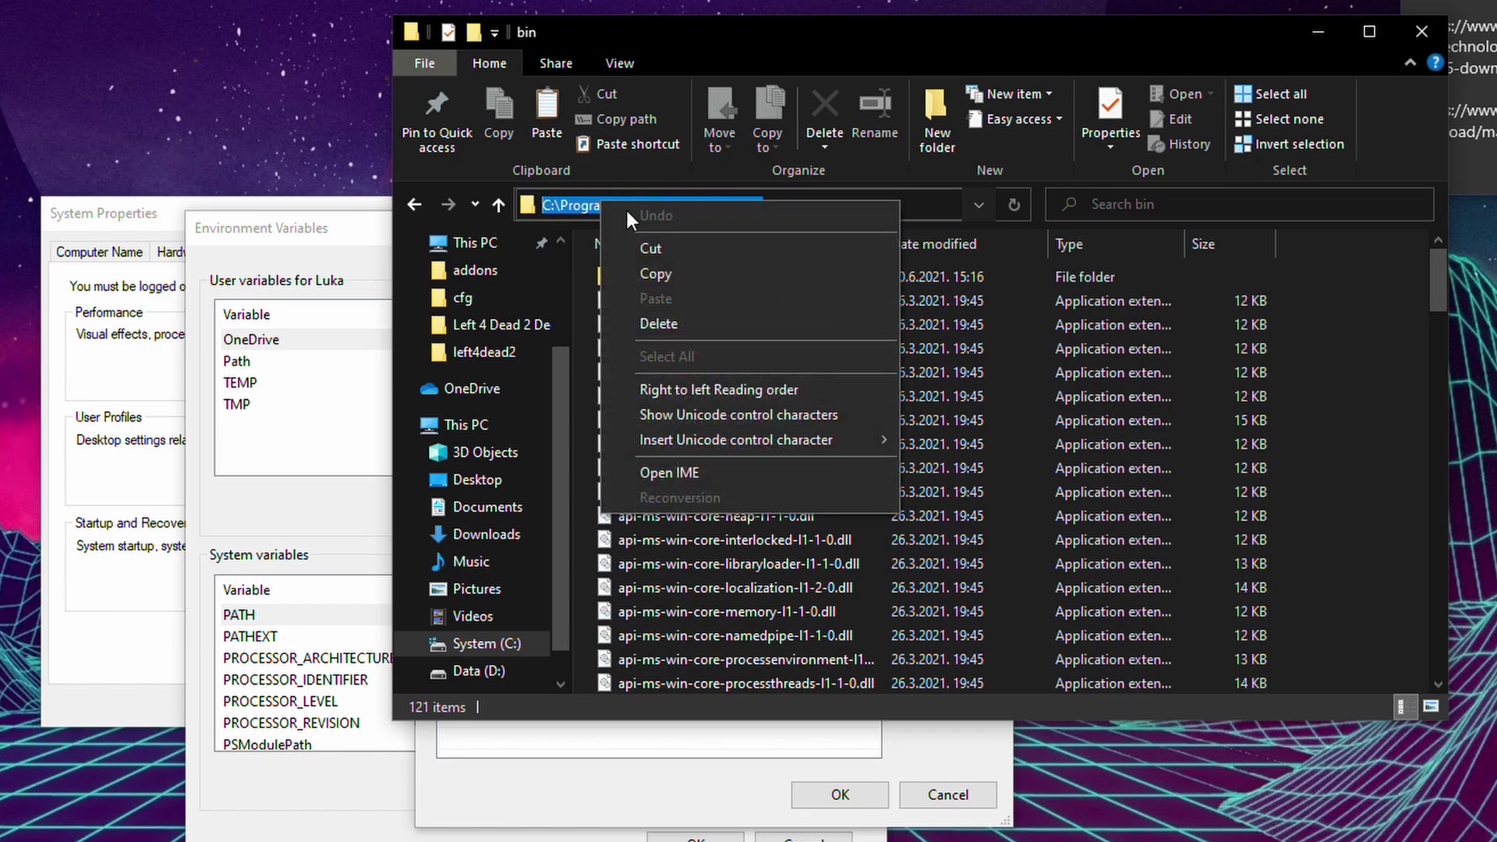
click(672, 275)
Add the jdk-16.0.1\bin path as a new system PATH entry and confirm.
click(1407, 33)
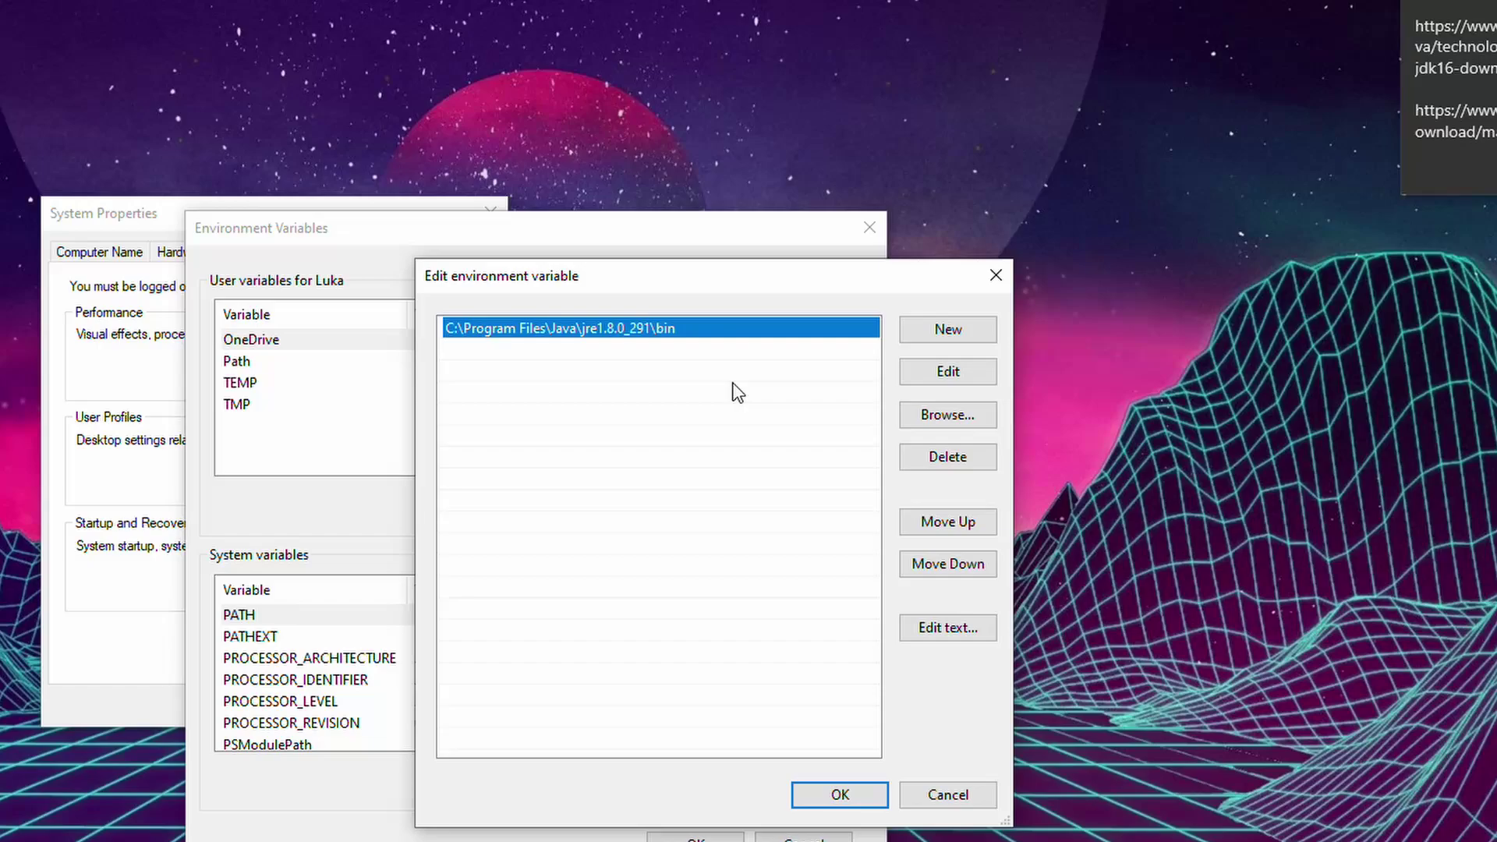
click(696, 369)
click(947, 337)
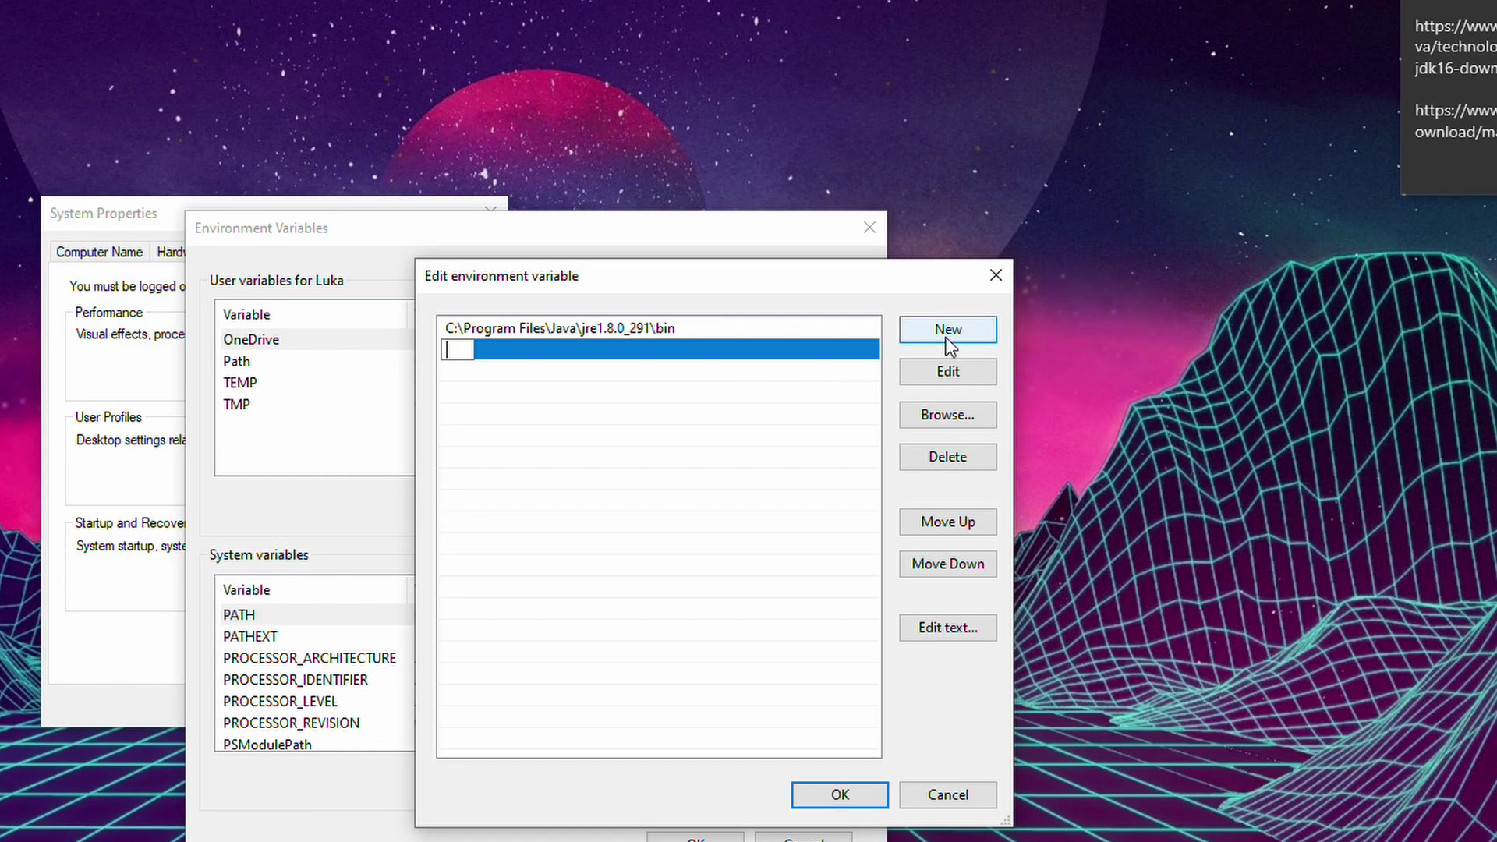
key(ctrl+v)
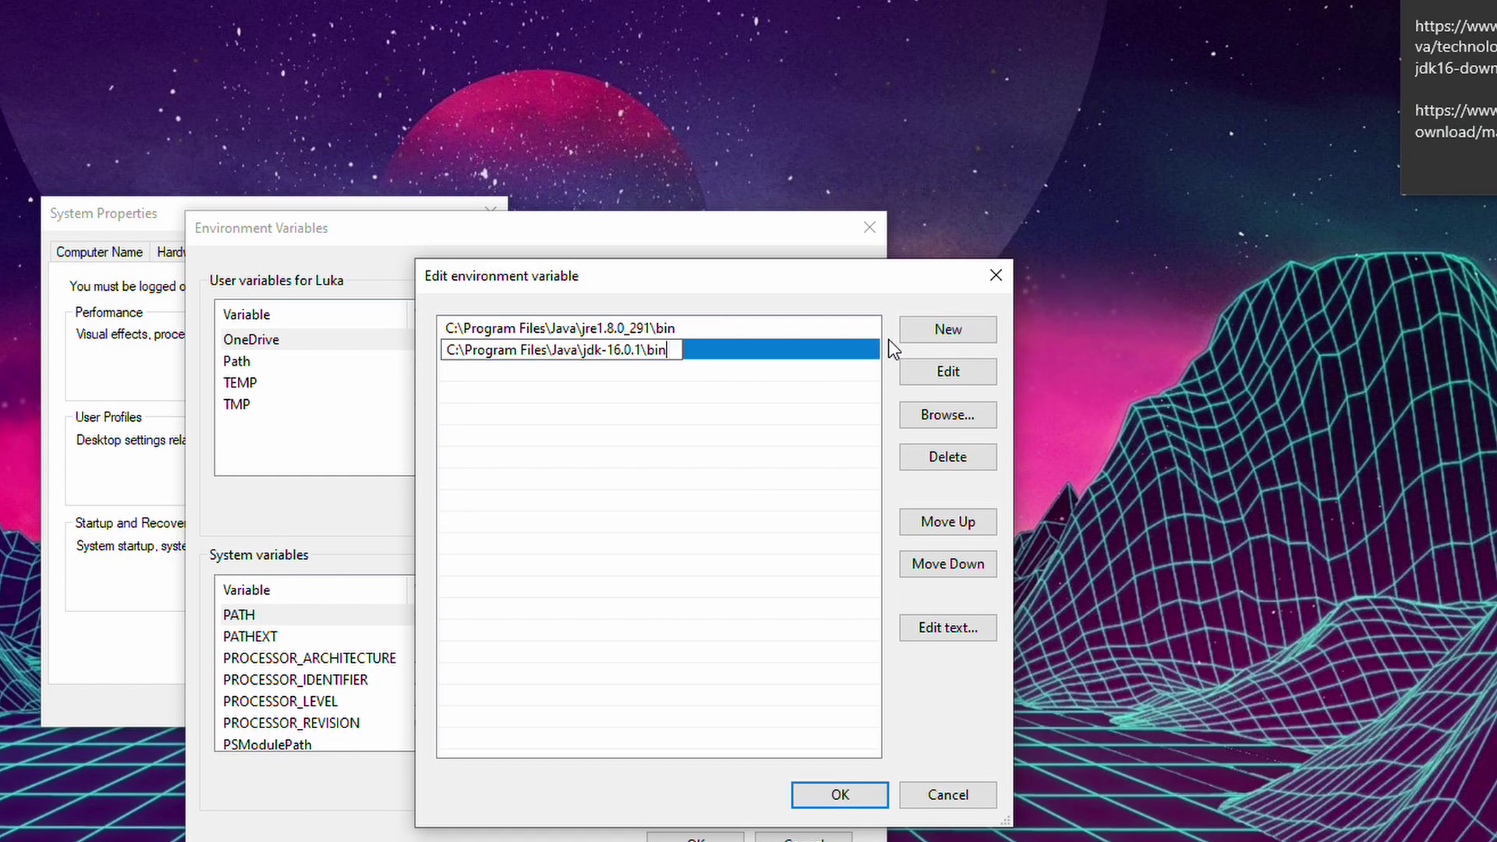
click(847, 793)
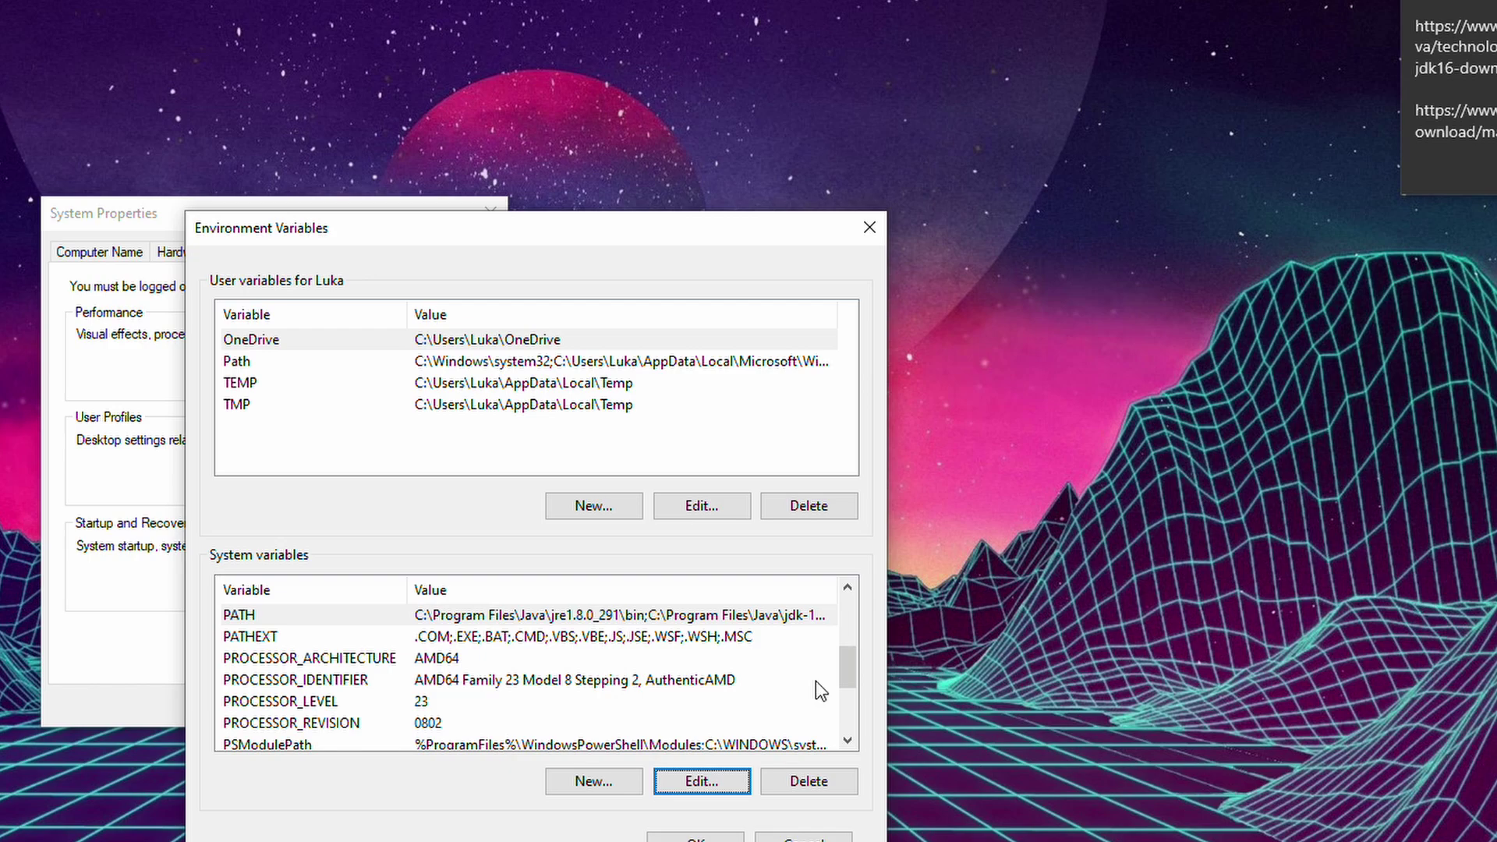
Move jdk-16.0.1\bin above jre1.8.0_291\bin in PATH and apply the environment variable changes.
click(701, 782)
click(503, 343)
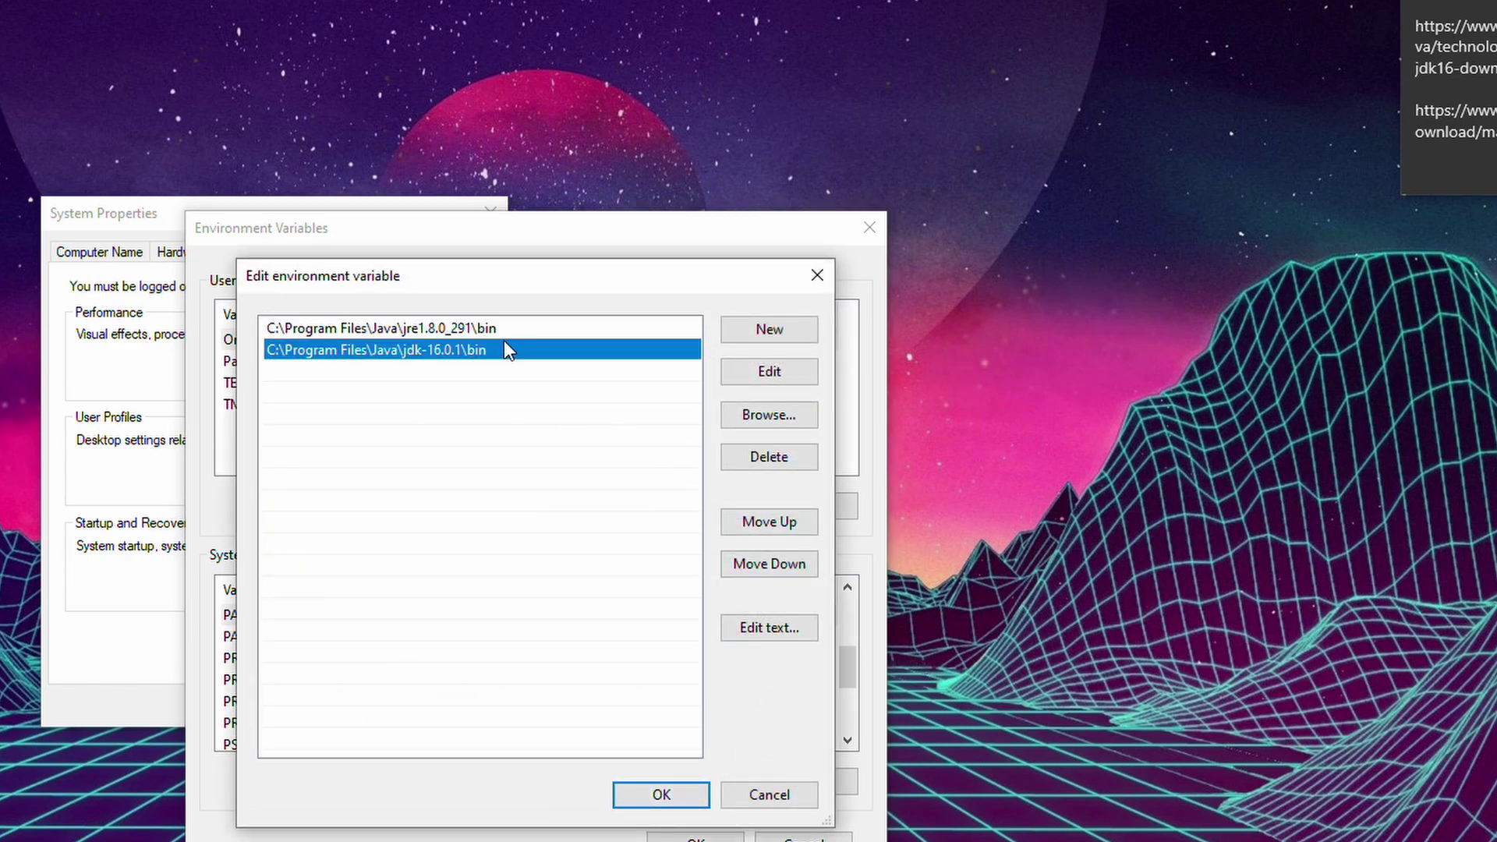
click(772, 520)
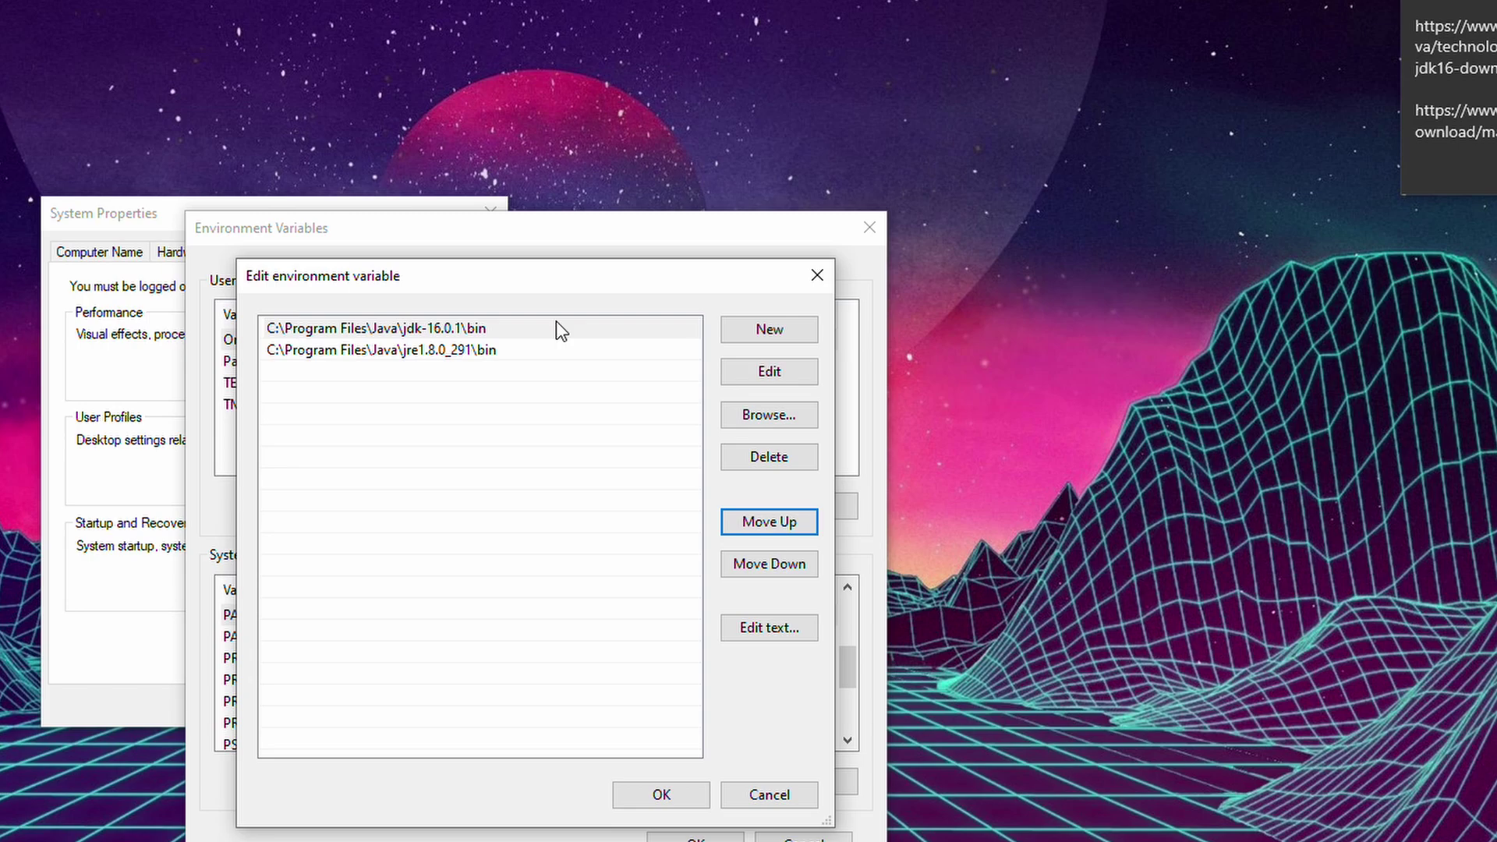
click(670, 797)
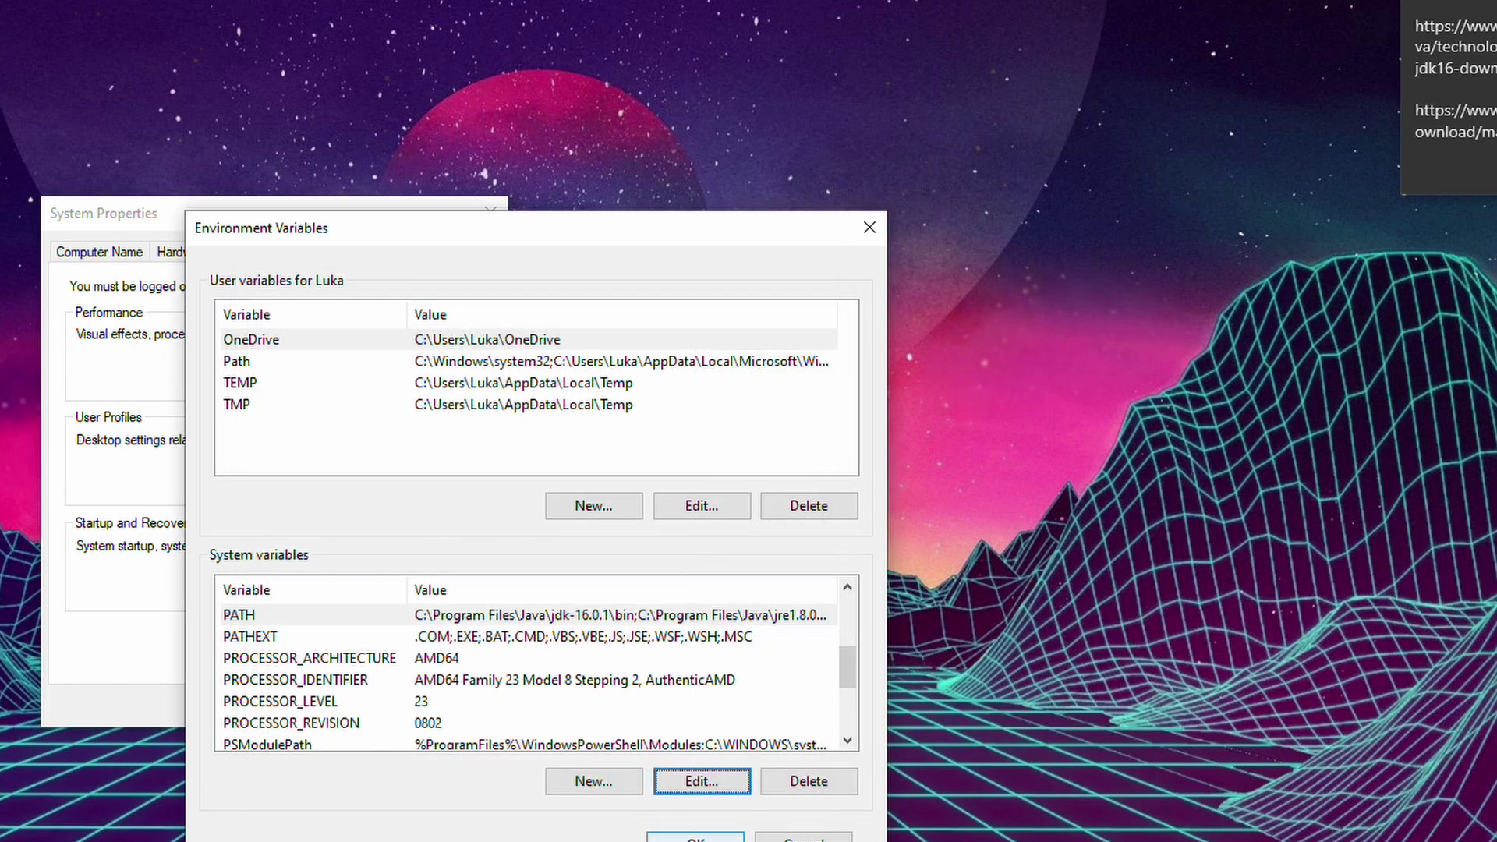
click(696, 838)
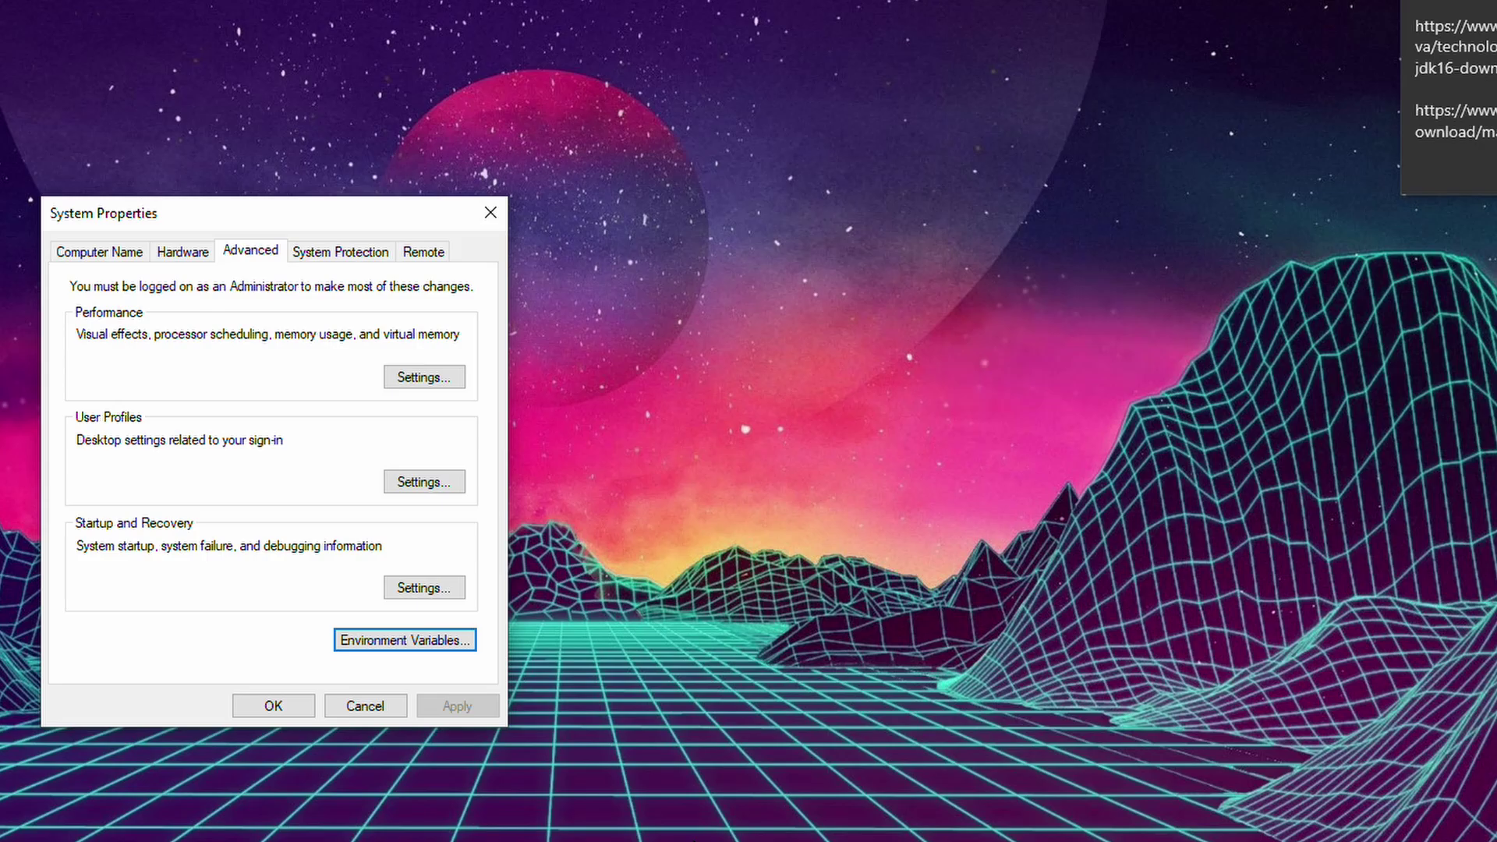
Close System Properties and download the Minecraft 1.17 server jar from MCVersions.net.
click(491, 207)
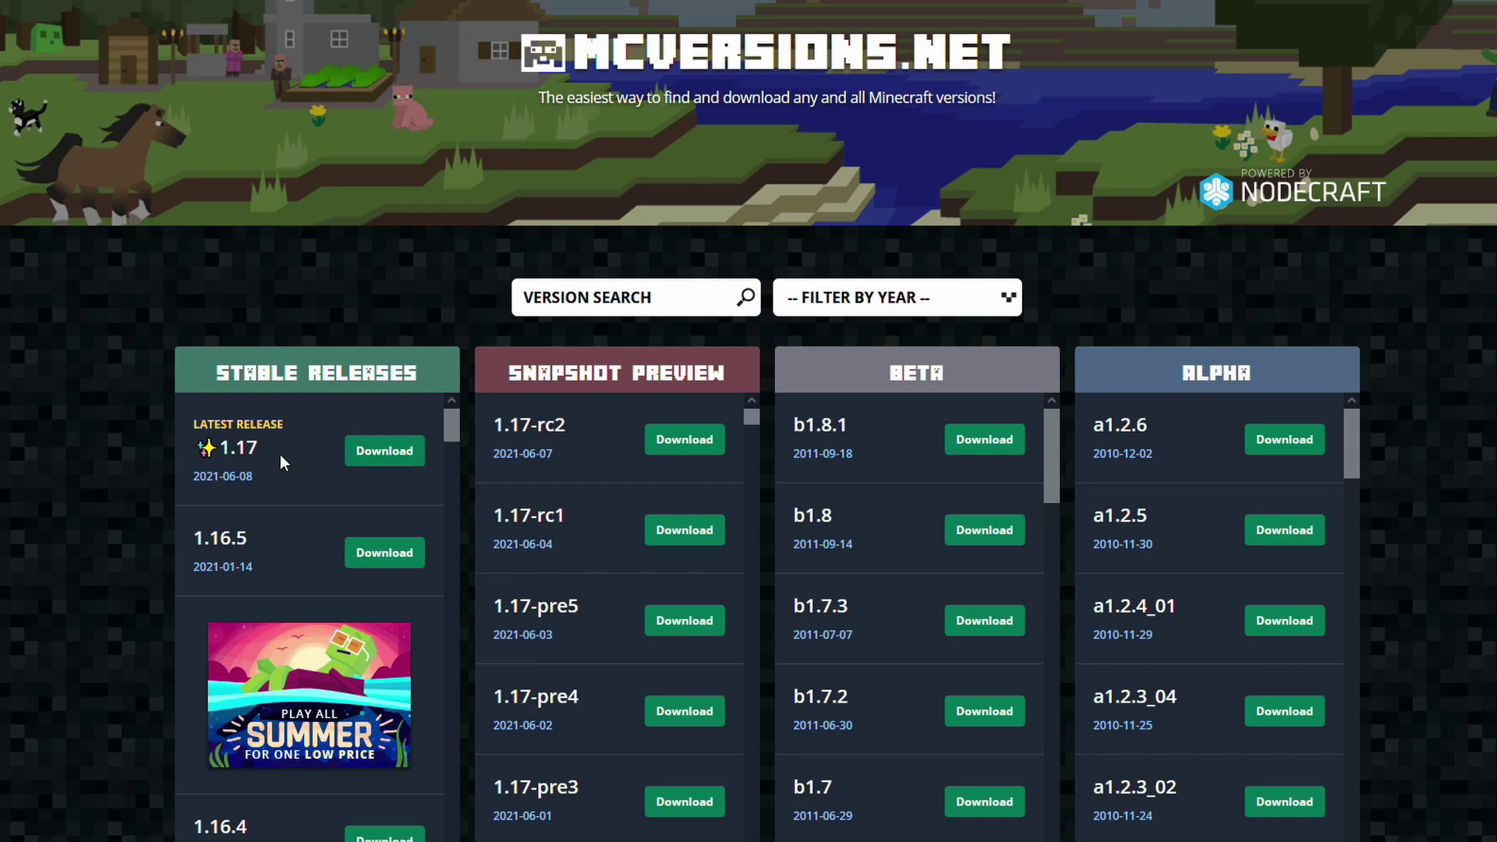
drag(283, 462, 219, 449)
click(298, 482)
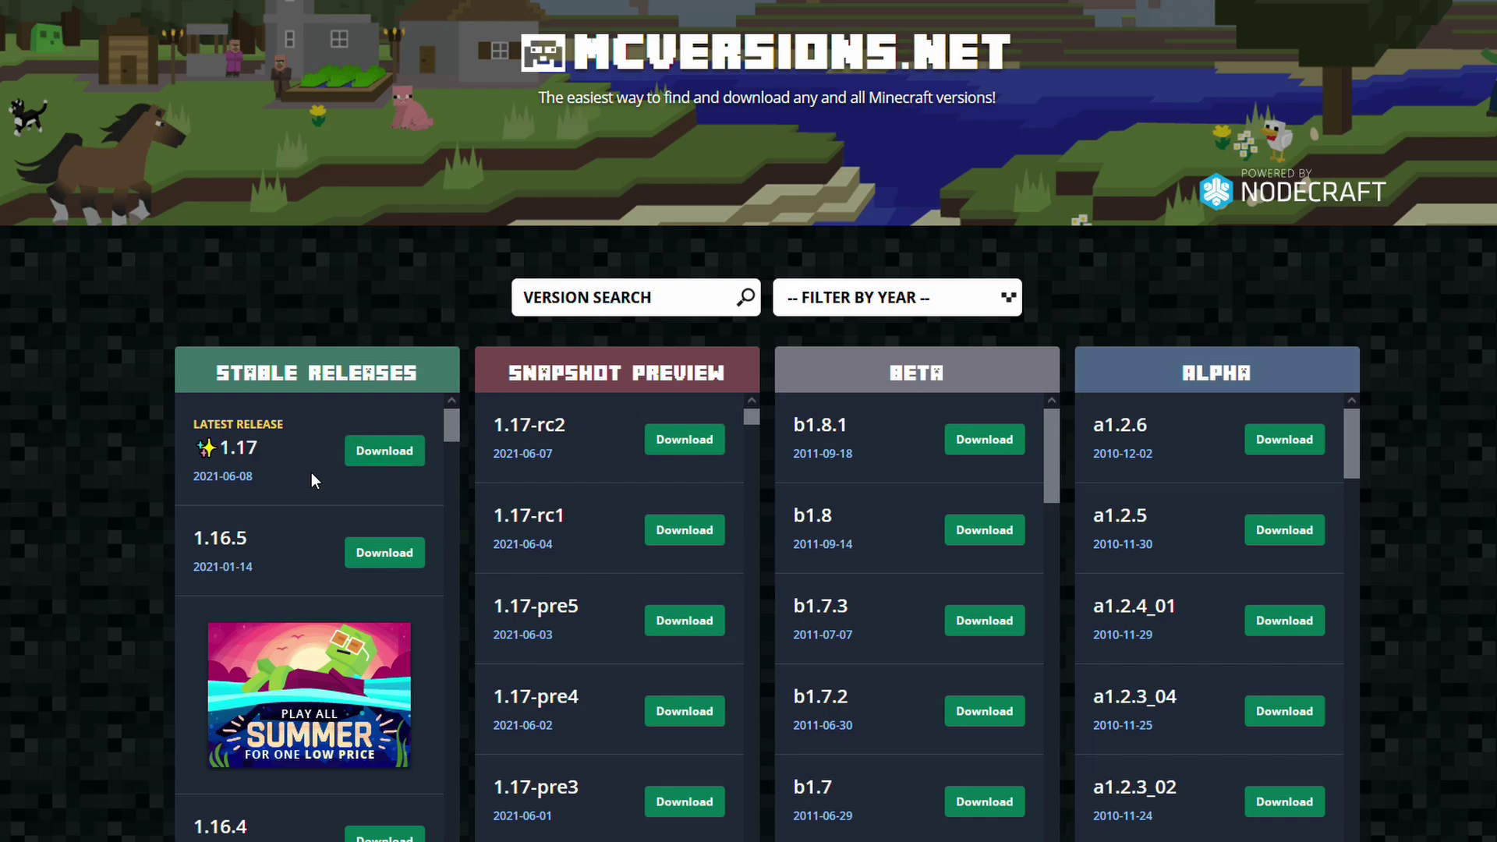
click(373, 451)
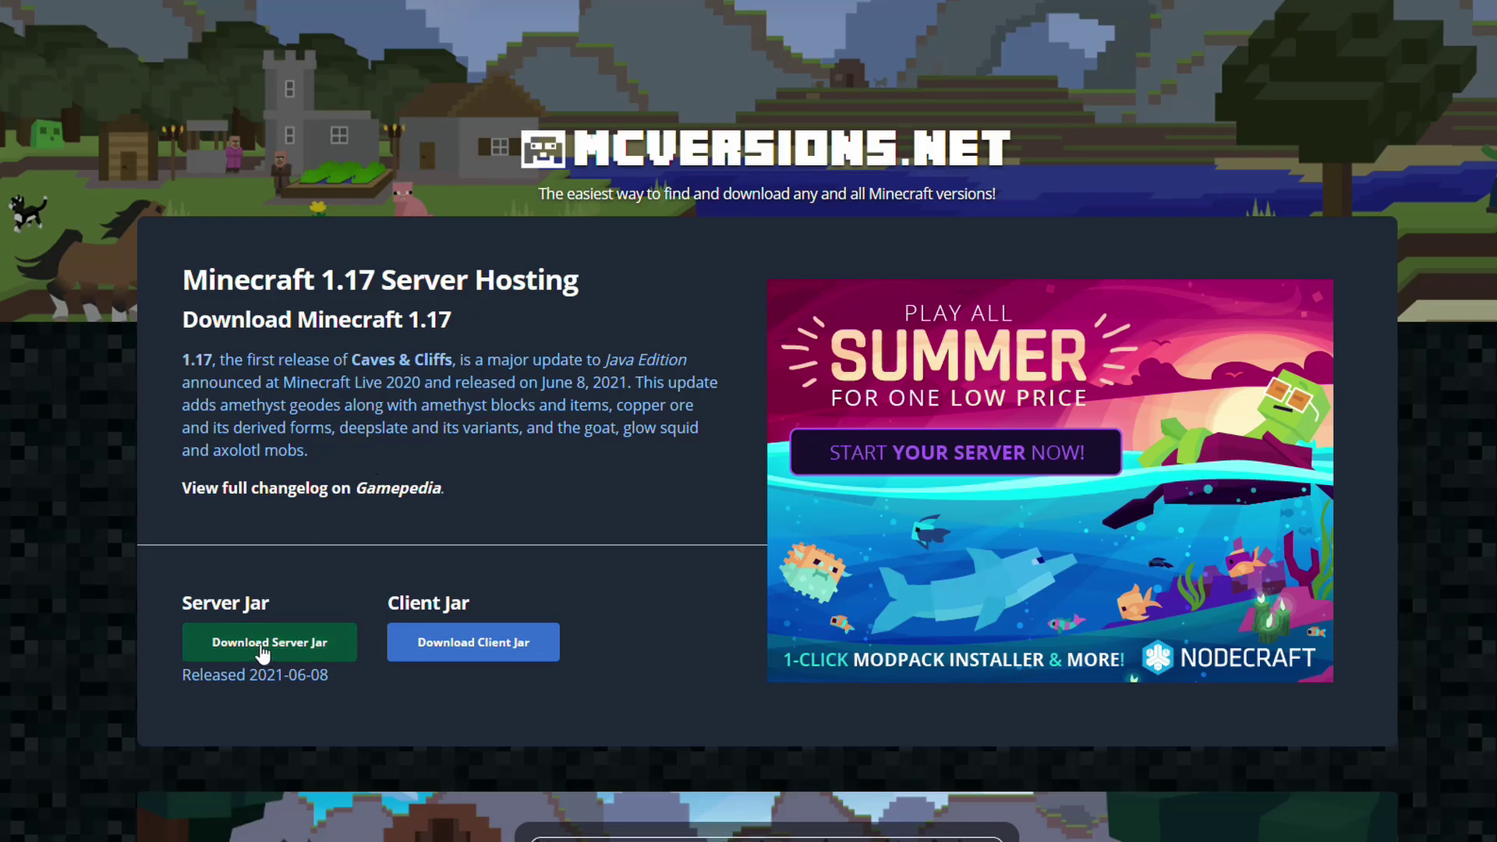
click(262, 642)
click(663, 679)
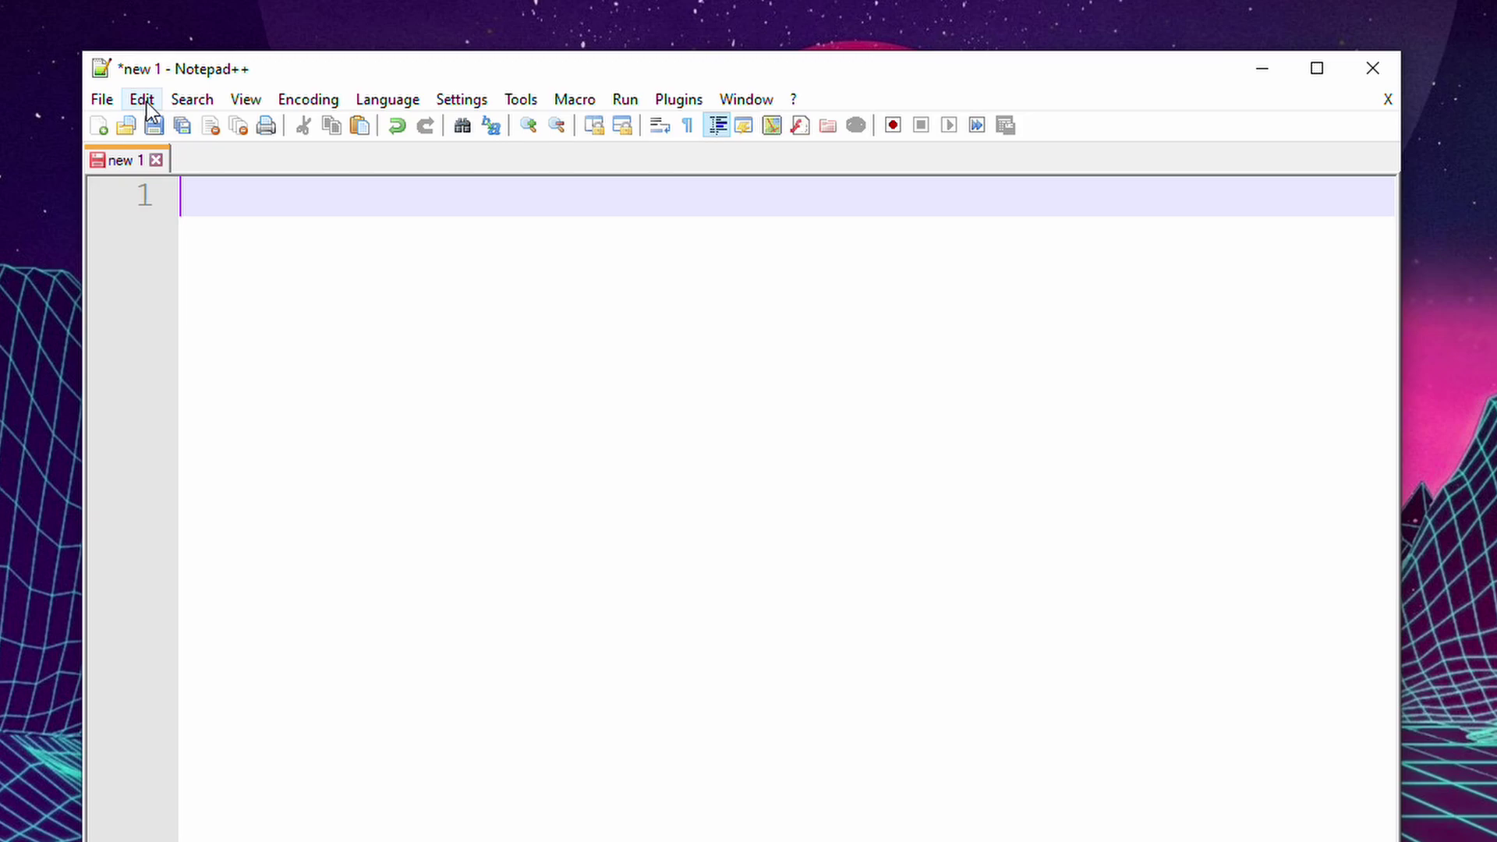
Paste 'java -Xmx6124M -Xms6124M -jar server.jar nogui' and 'PAUSE', undoing a trial 3072 memory edit.
text(java -Xmx6124M -Xms6124M -jar server.jar nogui PAUSE)
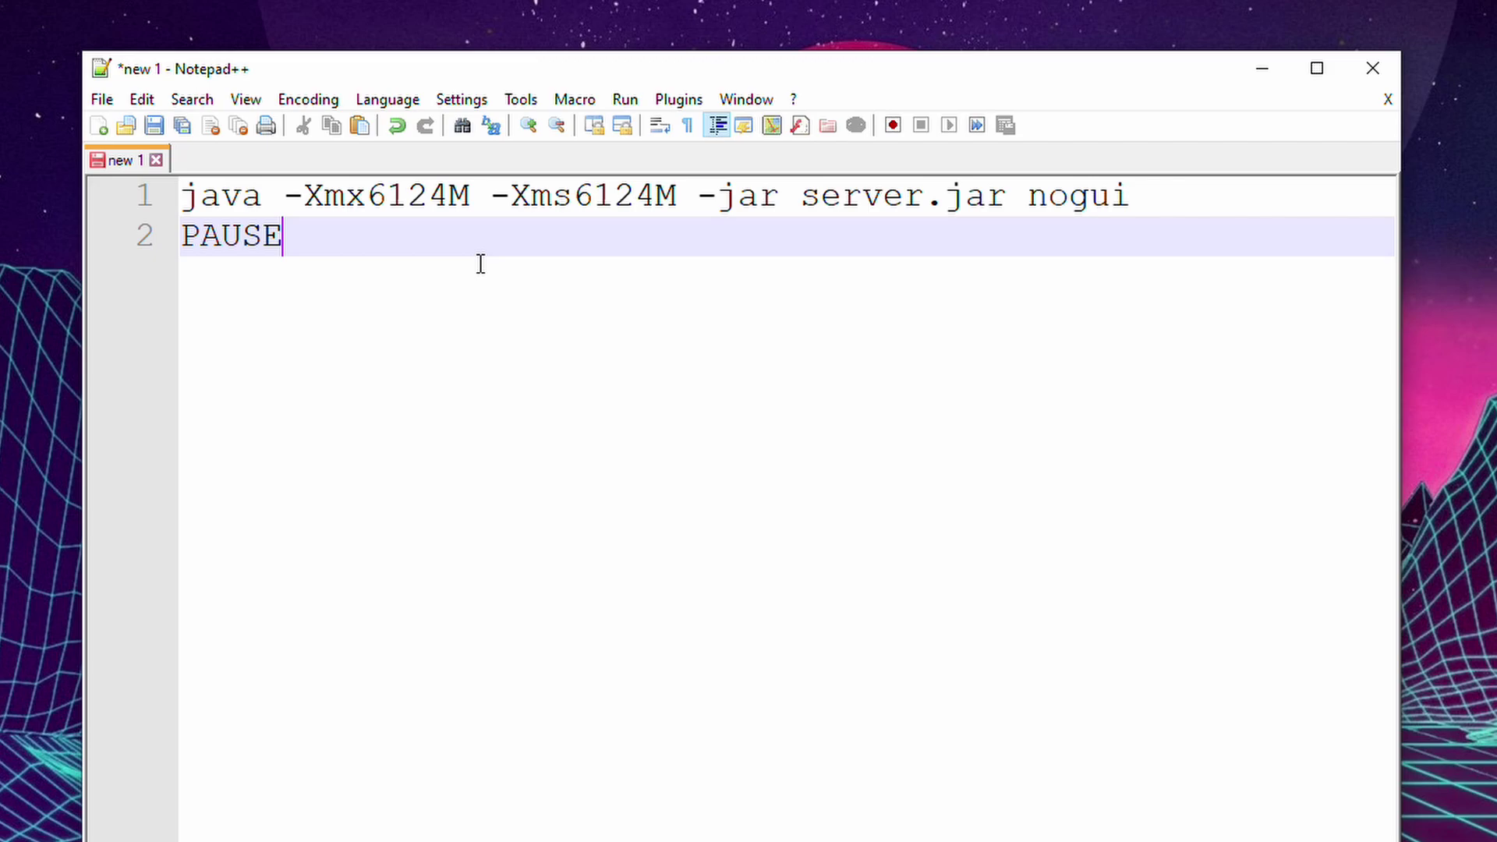
drag(365, 195, 664, 199)
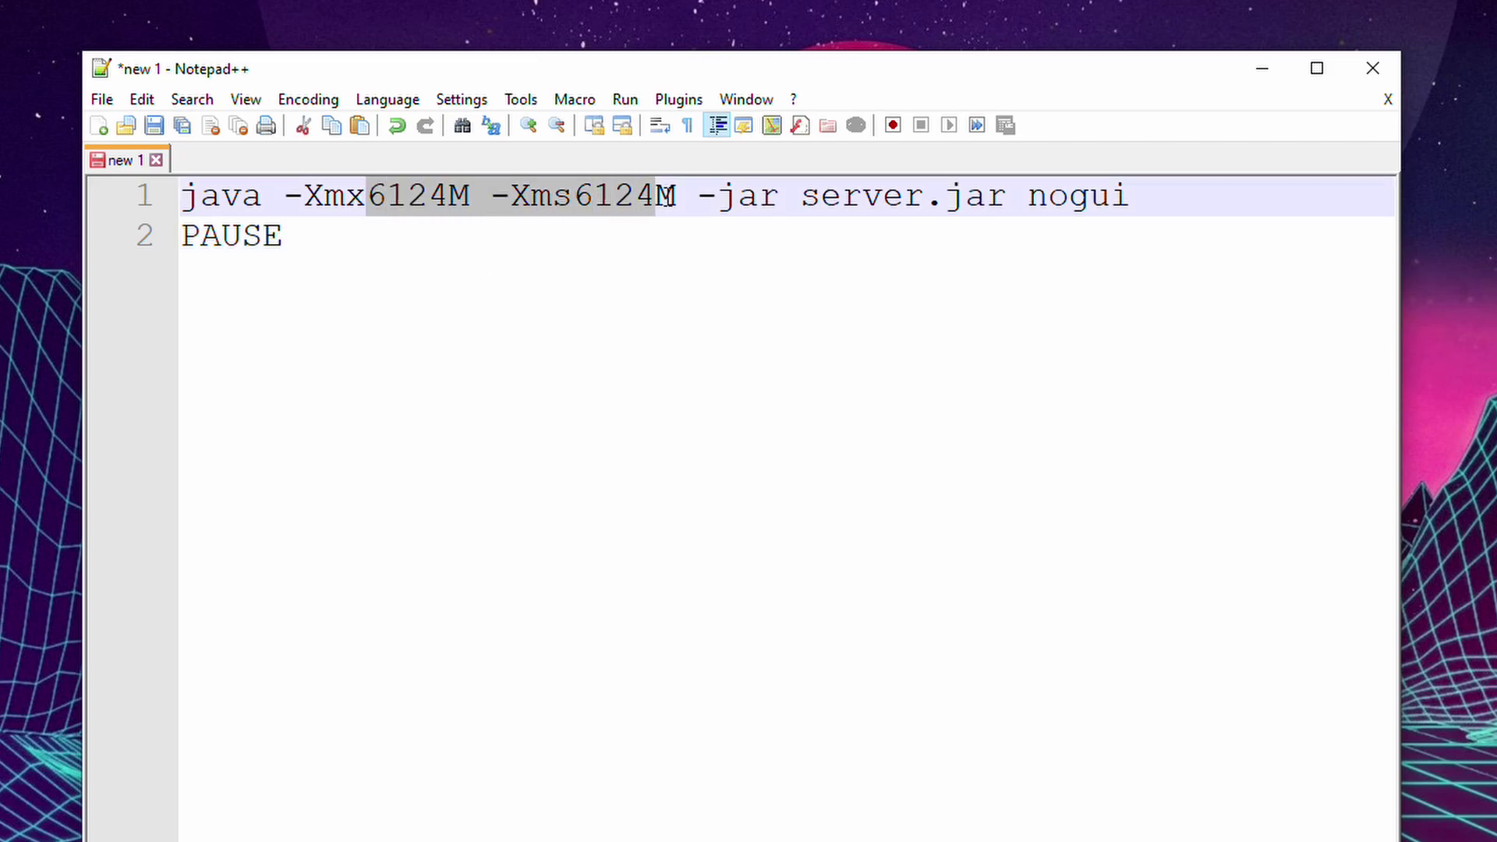
click(561, 292)
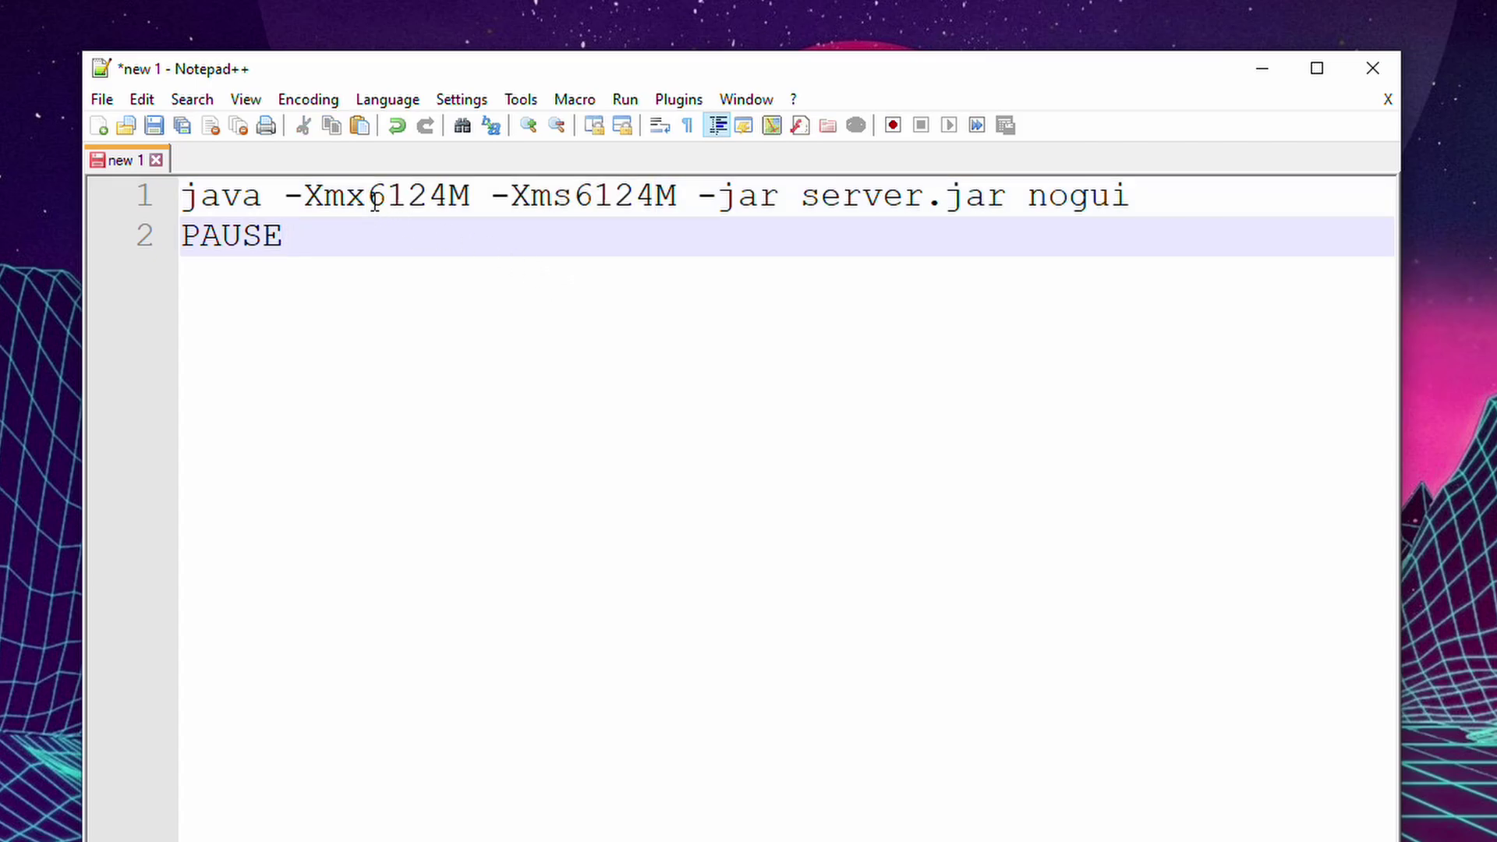
drag(369, 199, 446, 201)
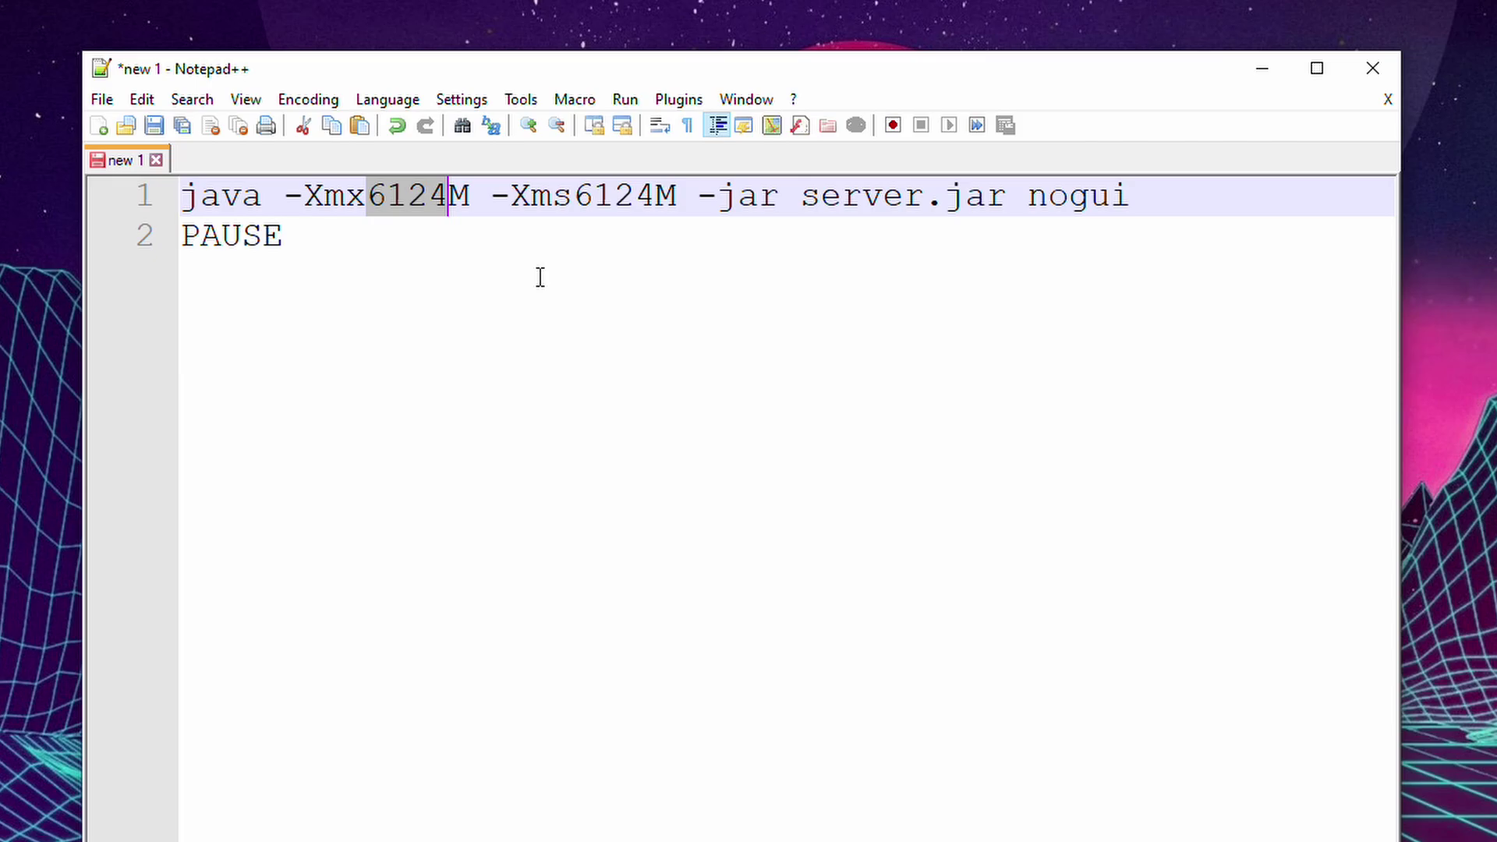
text(3072)
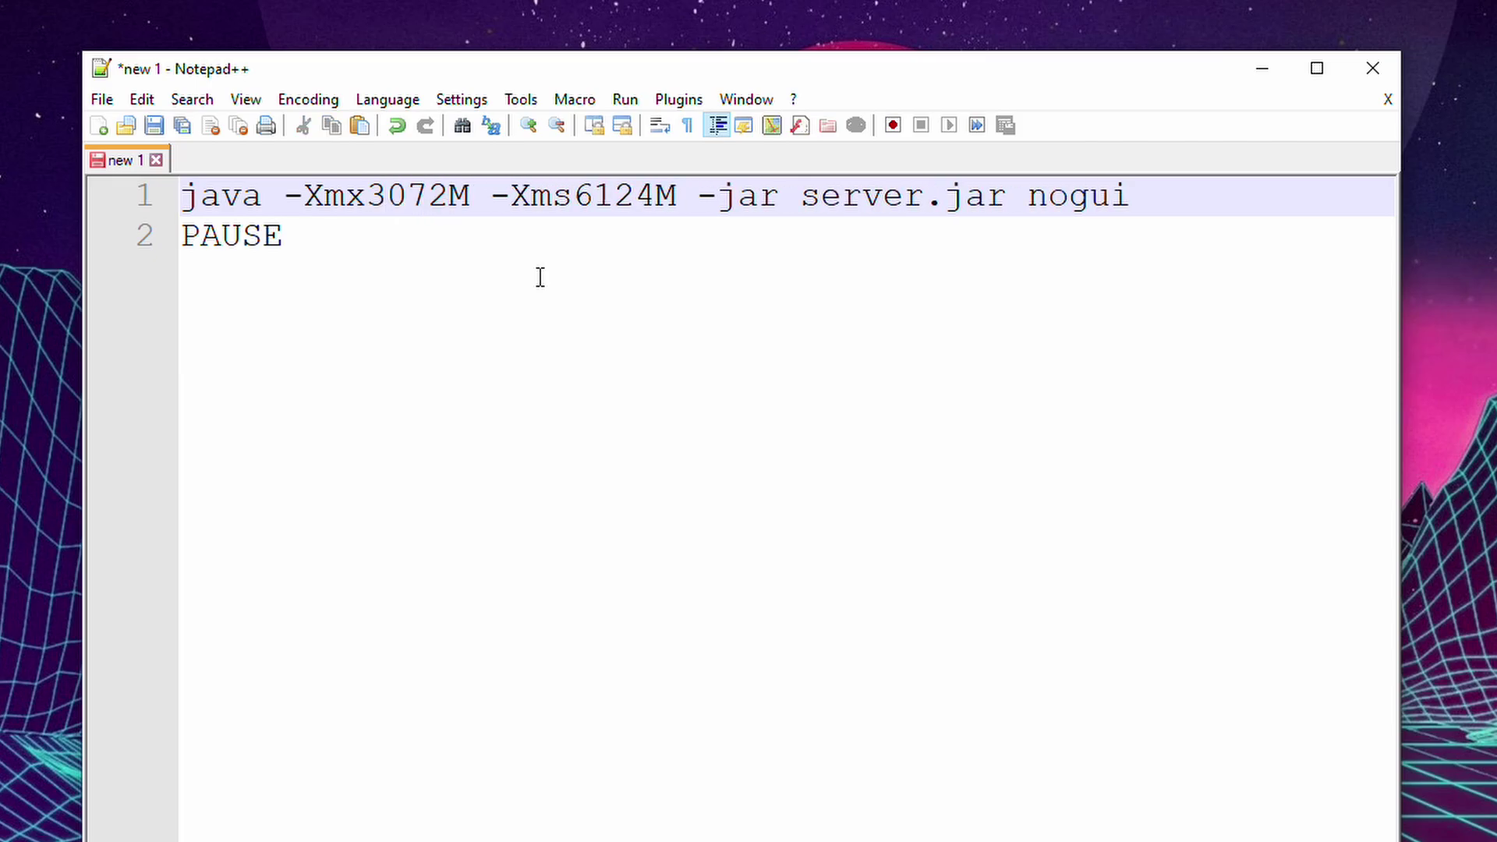
key(ctrl+z)
key(ctrl+z)
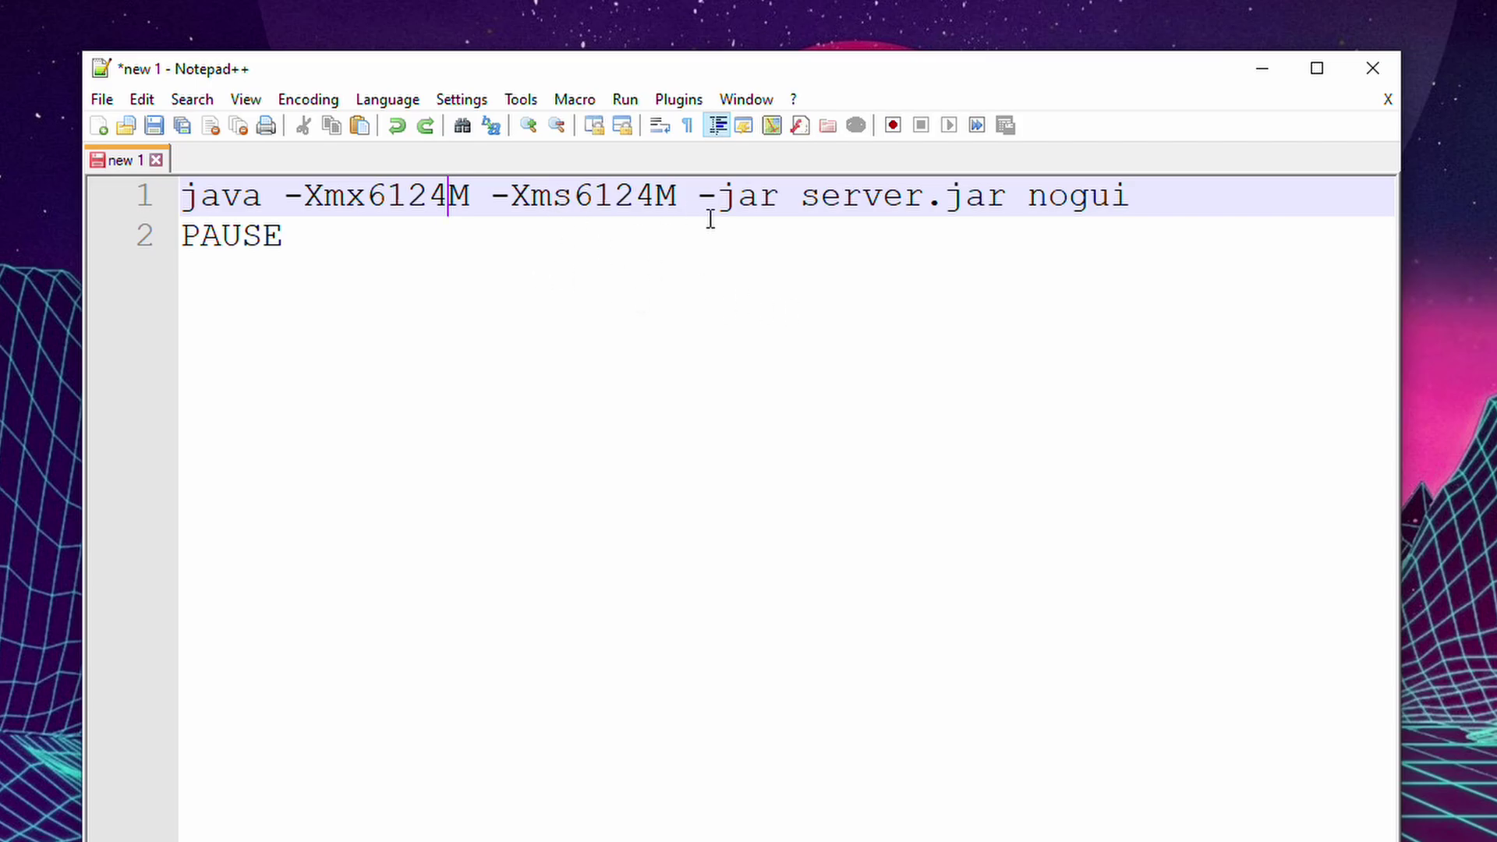
click(104, 100)
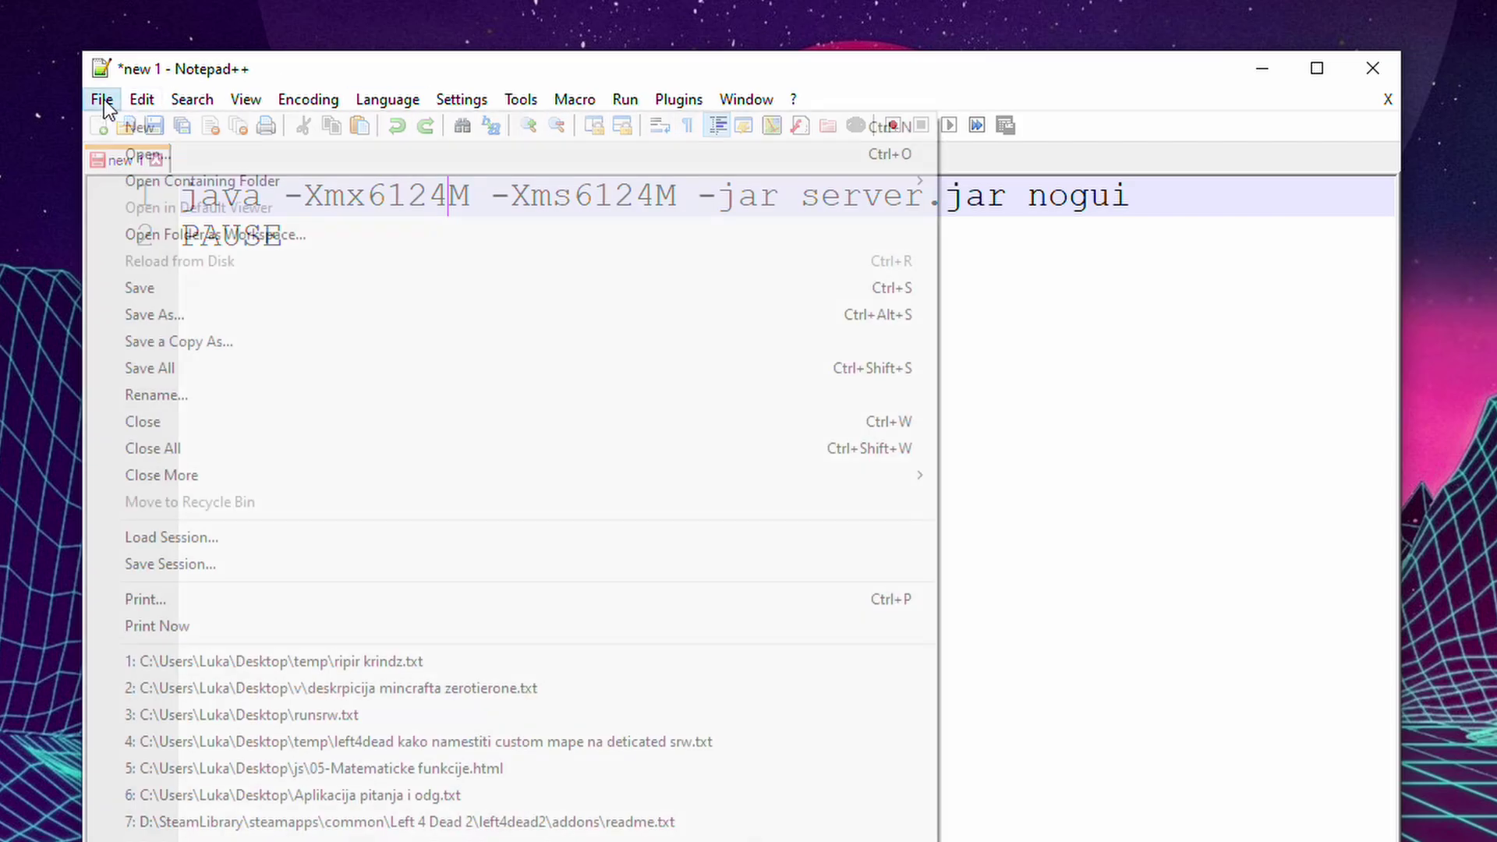
Save the script to the desktop as test.bat with file type All types (*.*).
click(212, 314)
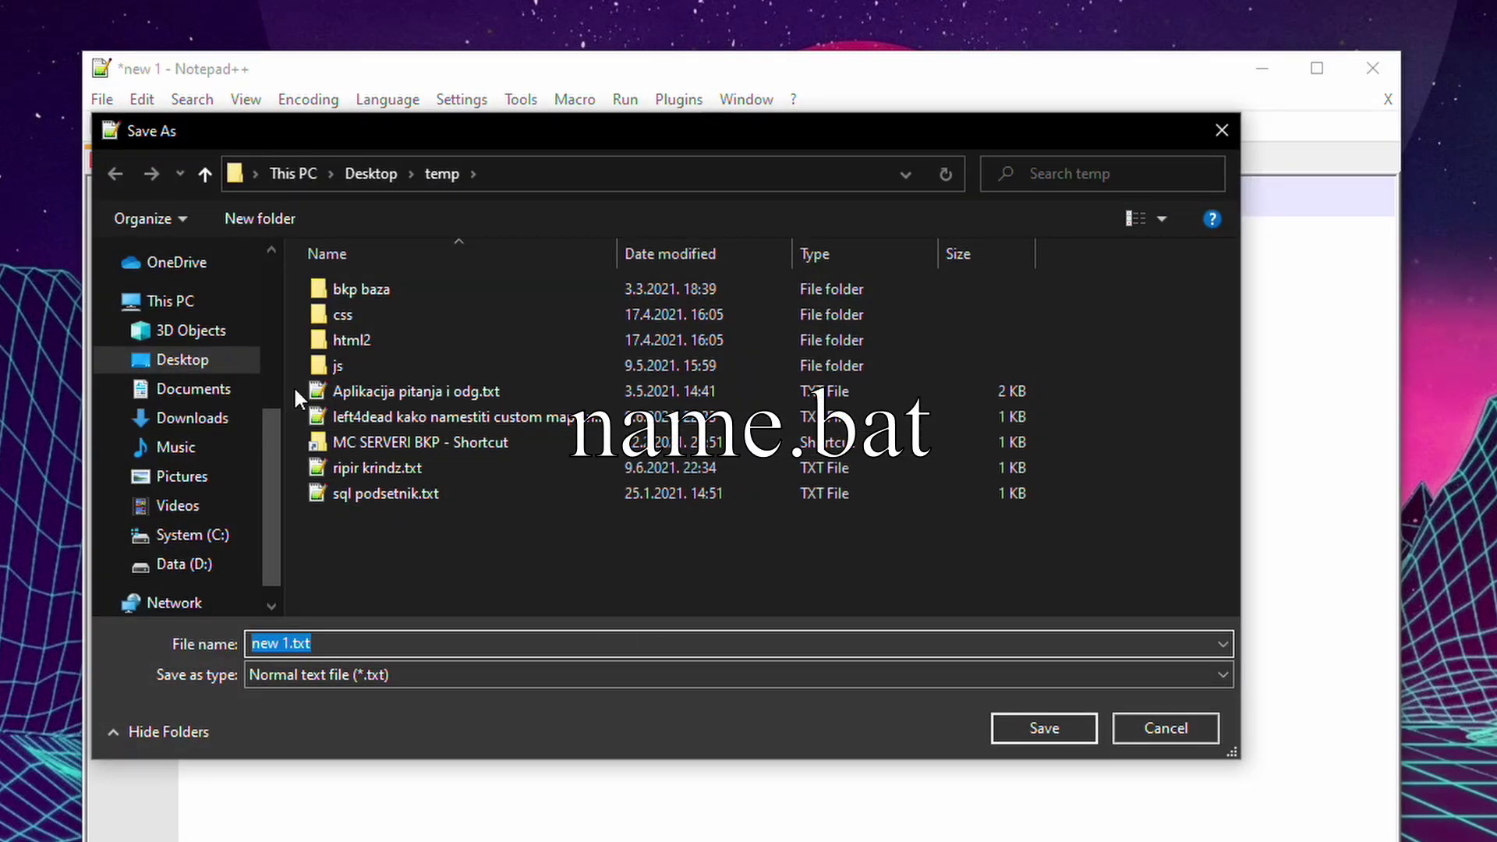
text(test.)
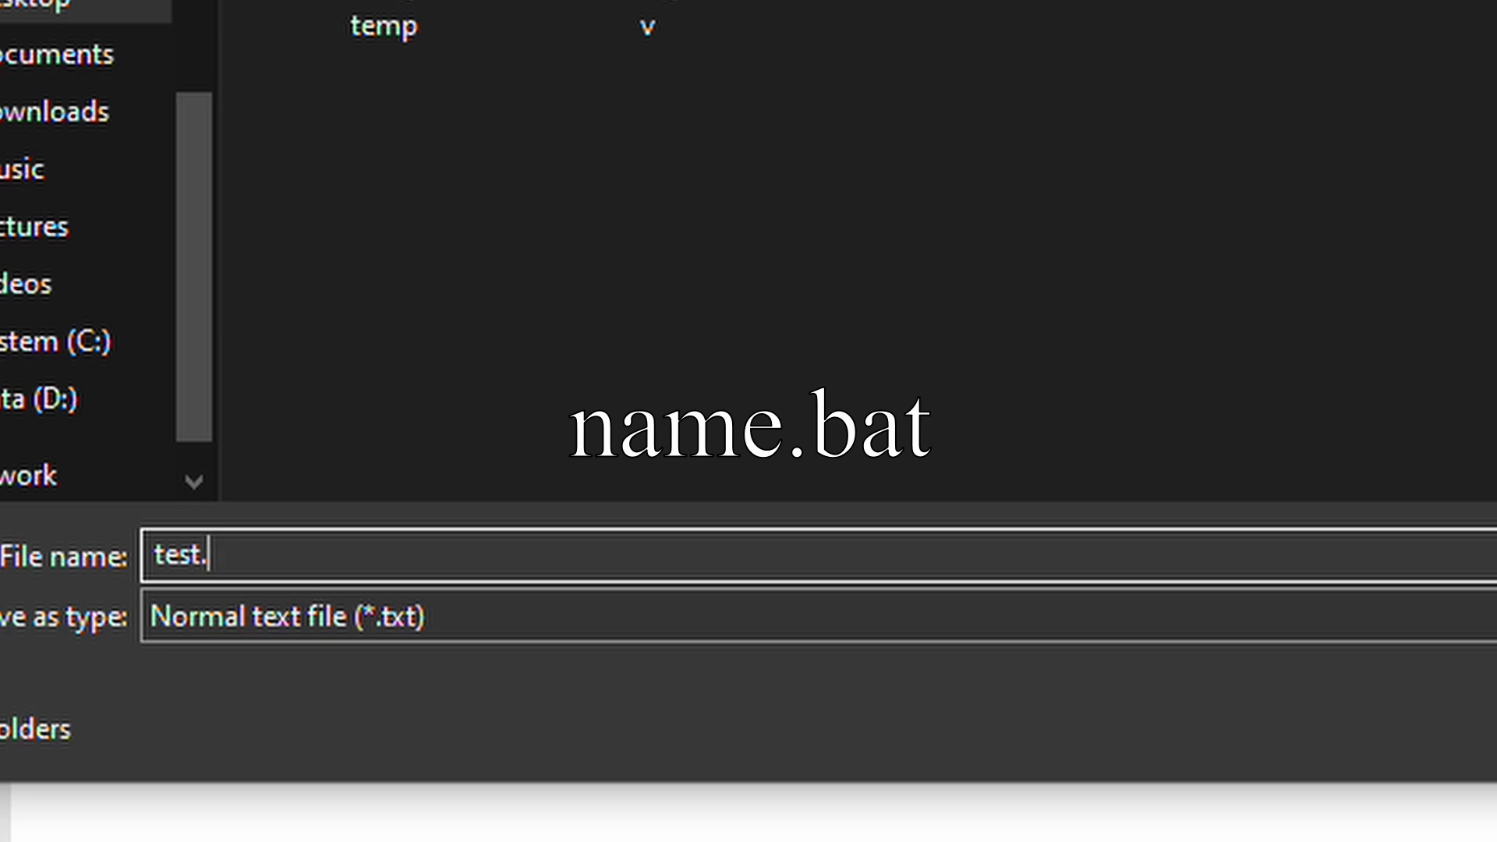
text(bat)
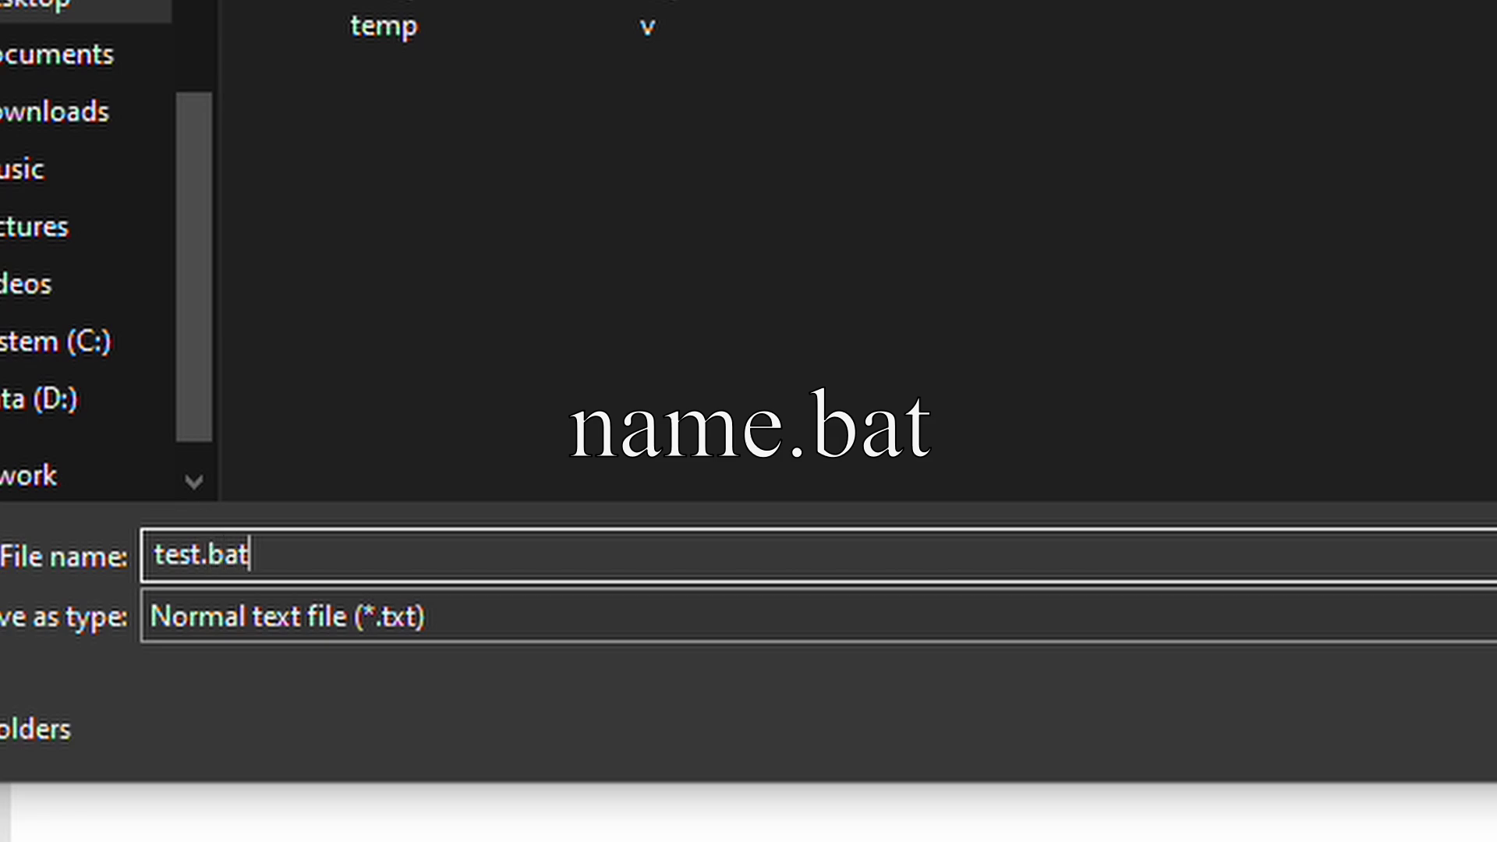
drag(301, 558, 207, 555)
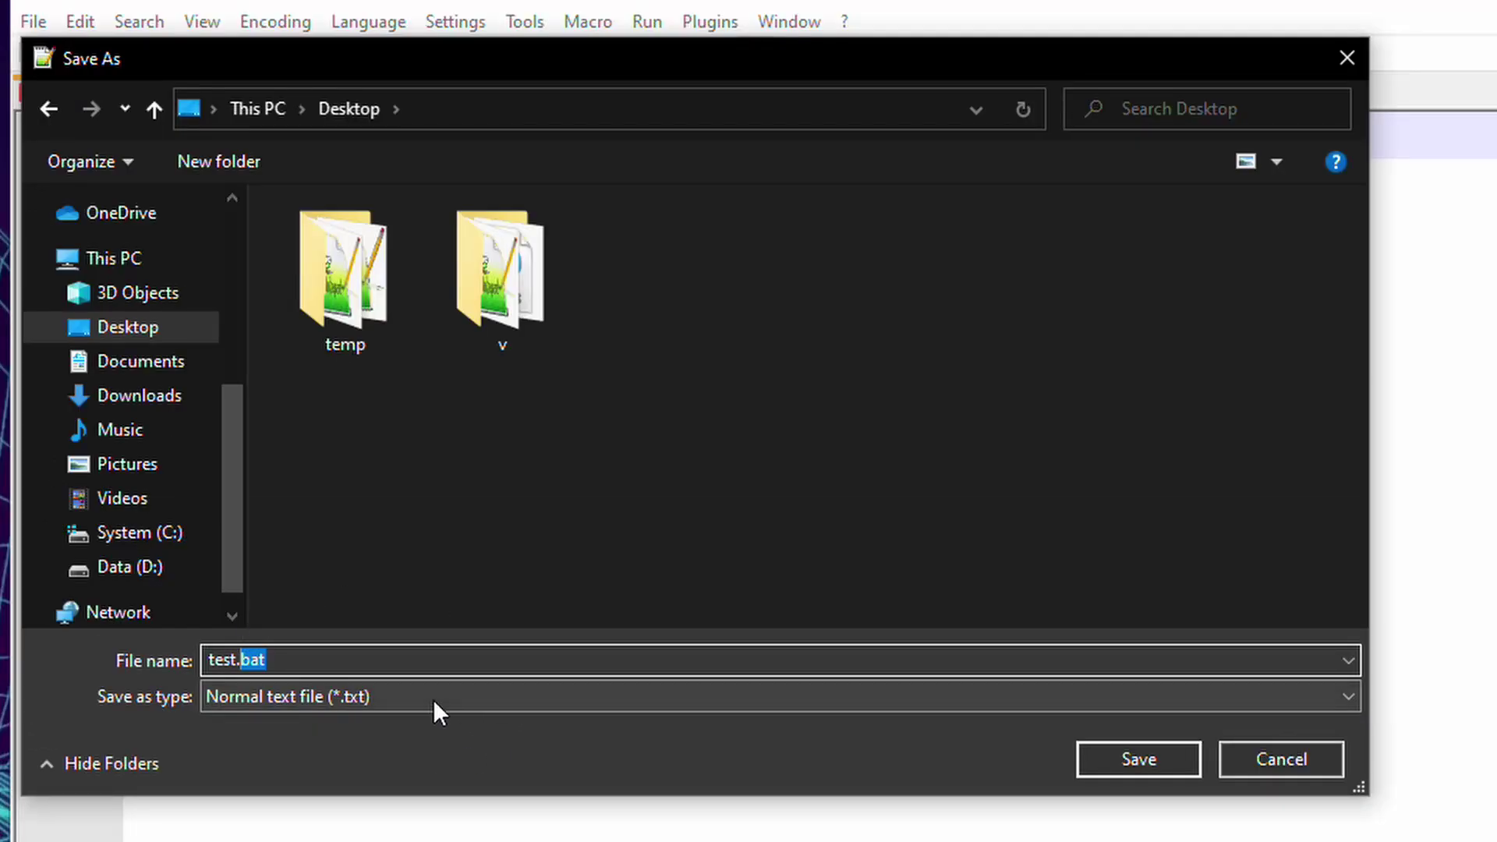
click(532, 620)
scroll(1313, 324, up, 1)
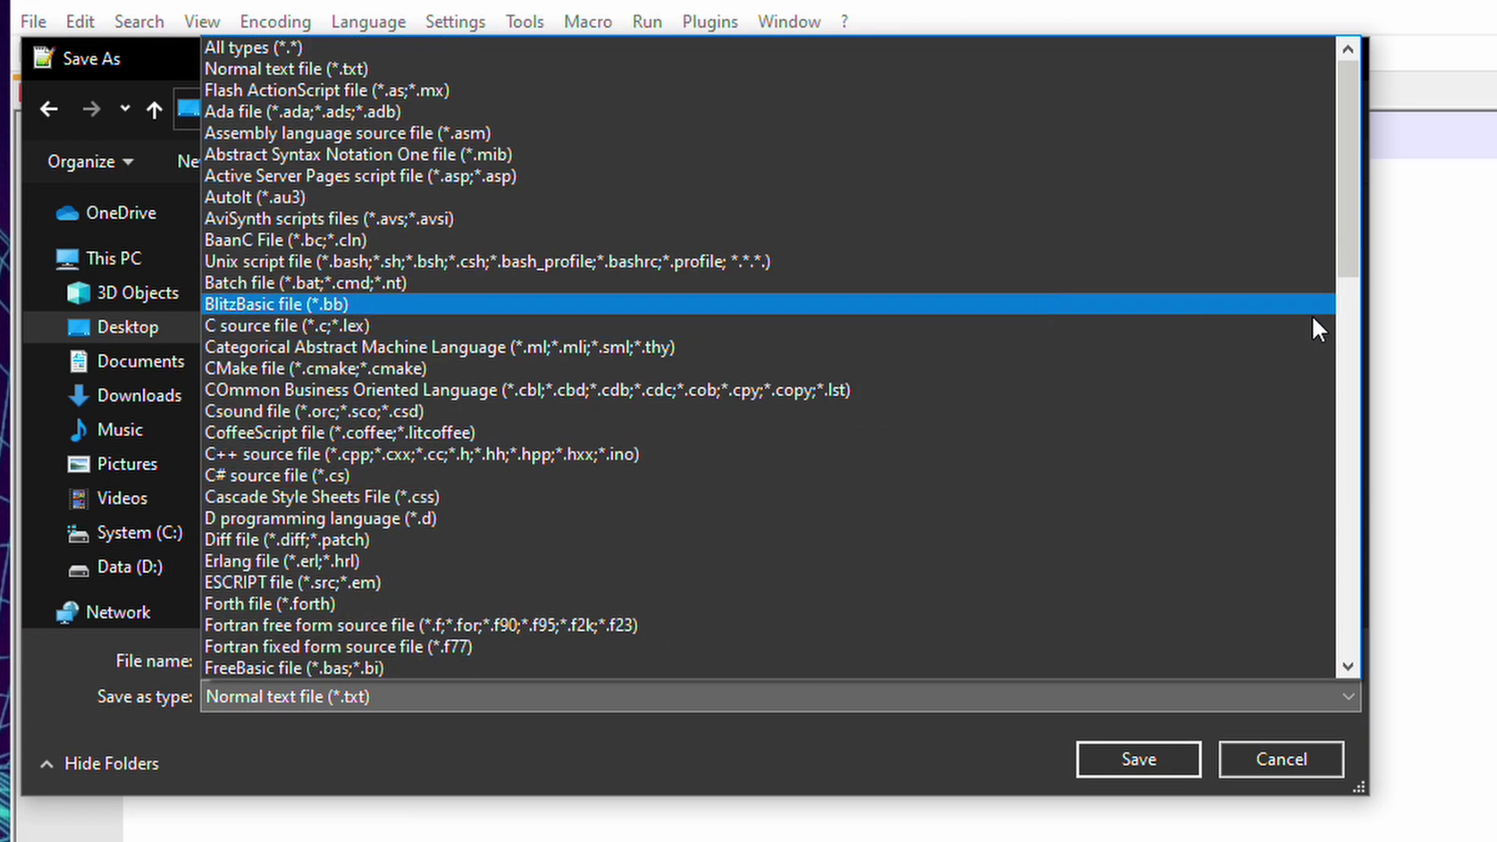
click(302, 47)
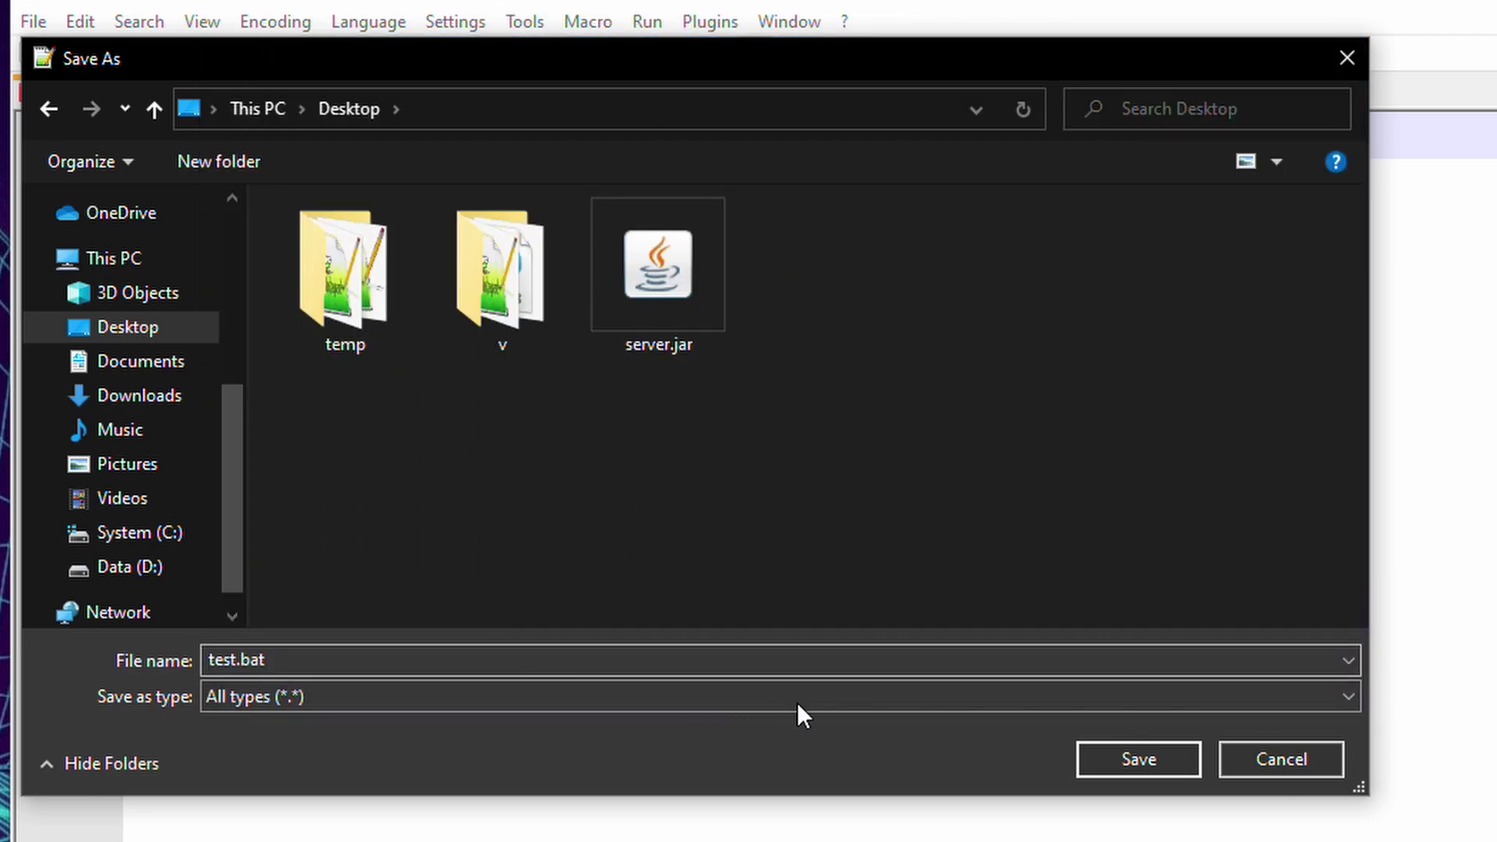
click(1164, 757)
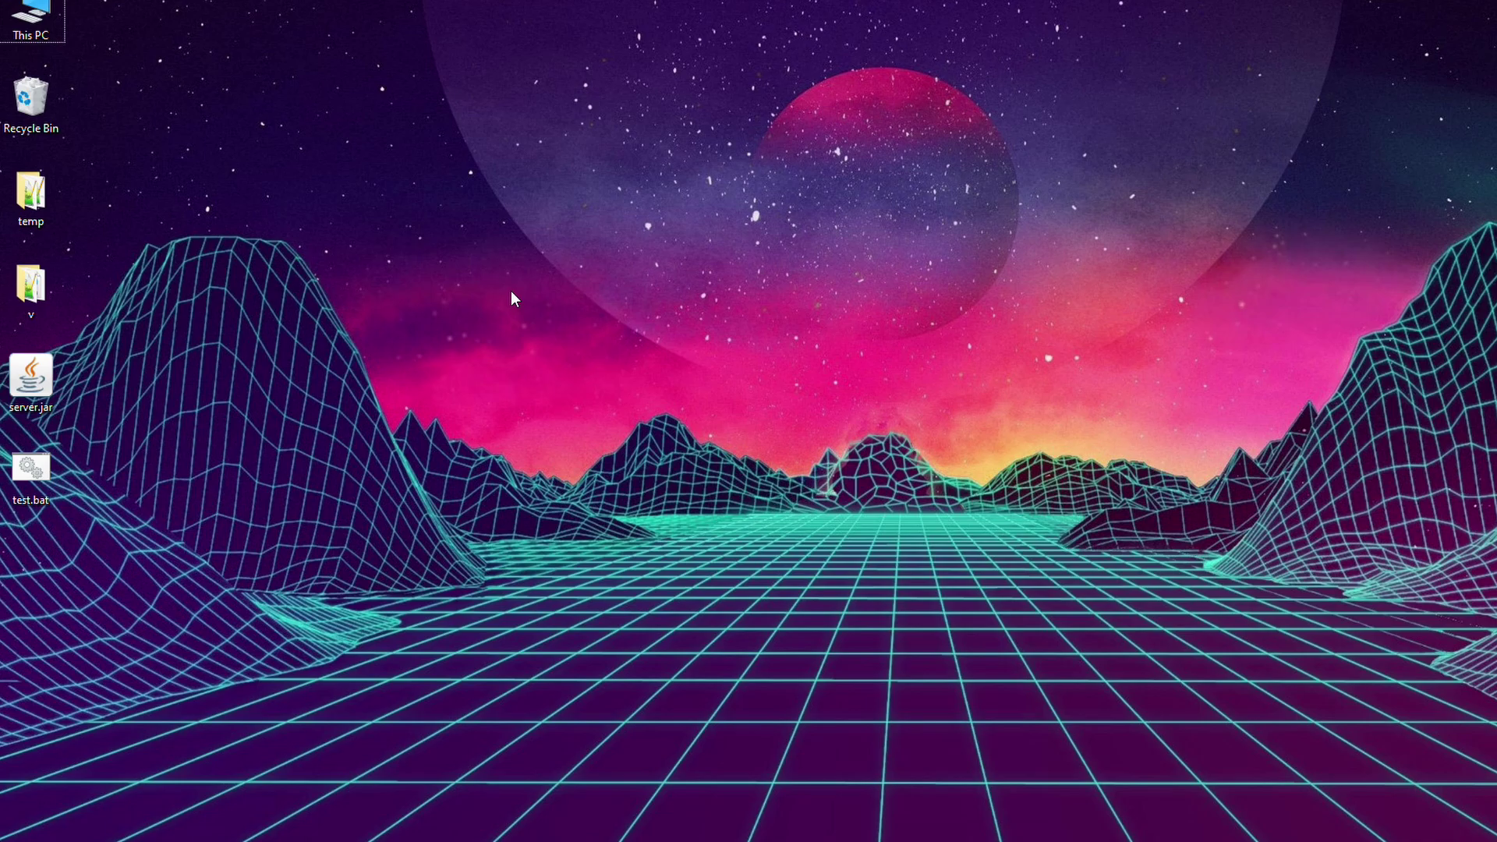
Create a new desktop folder named 'server 1.17'.
right_click(513, 290)
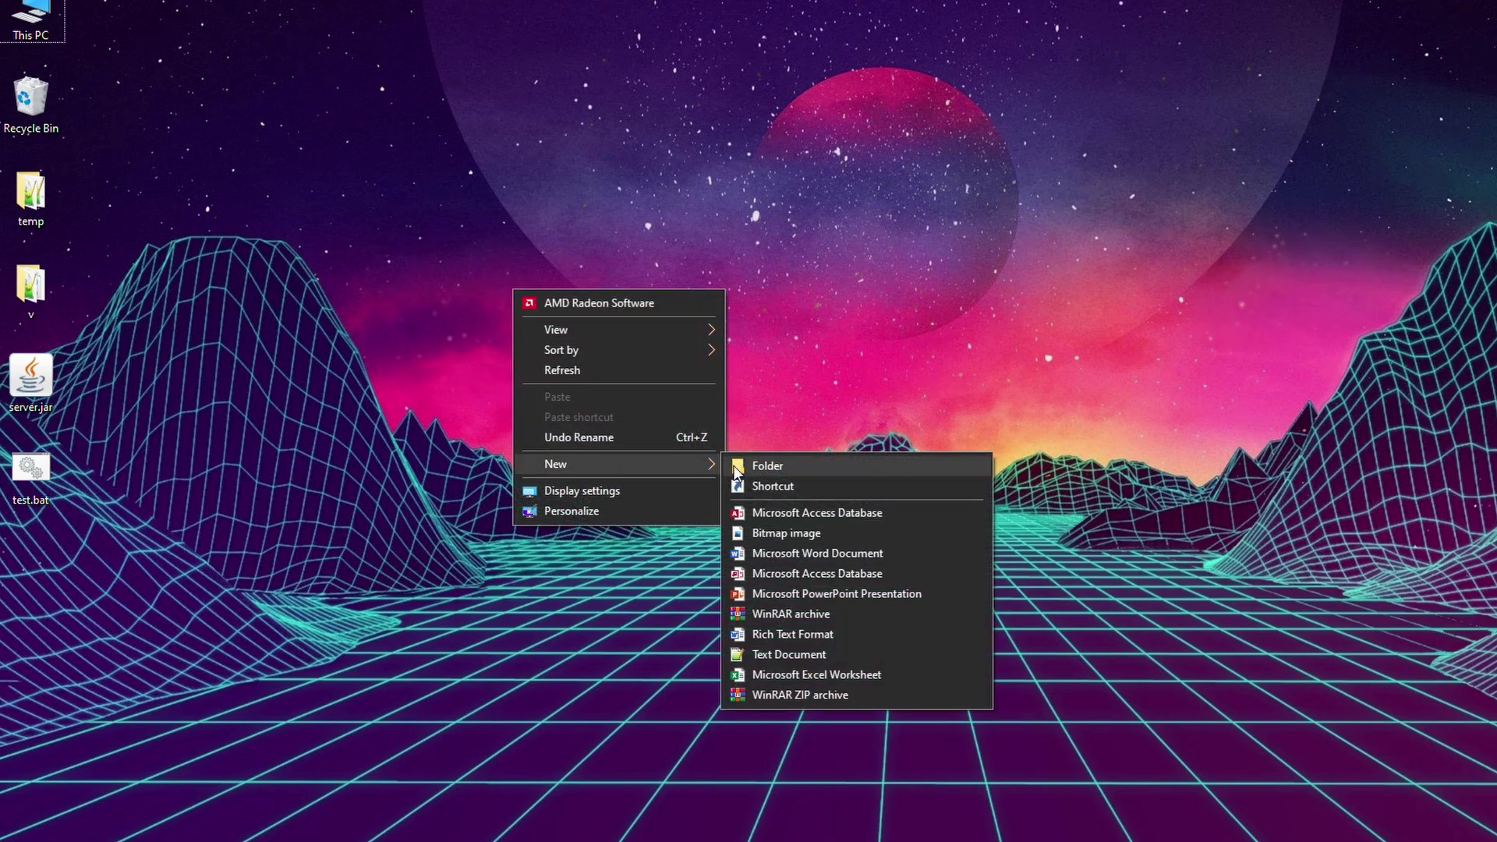
click(733, 468)
text(server)
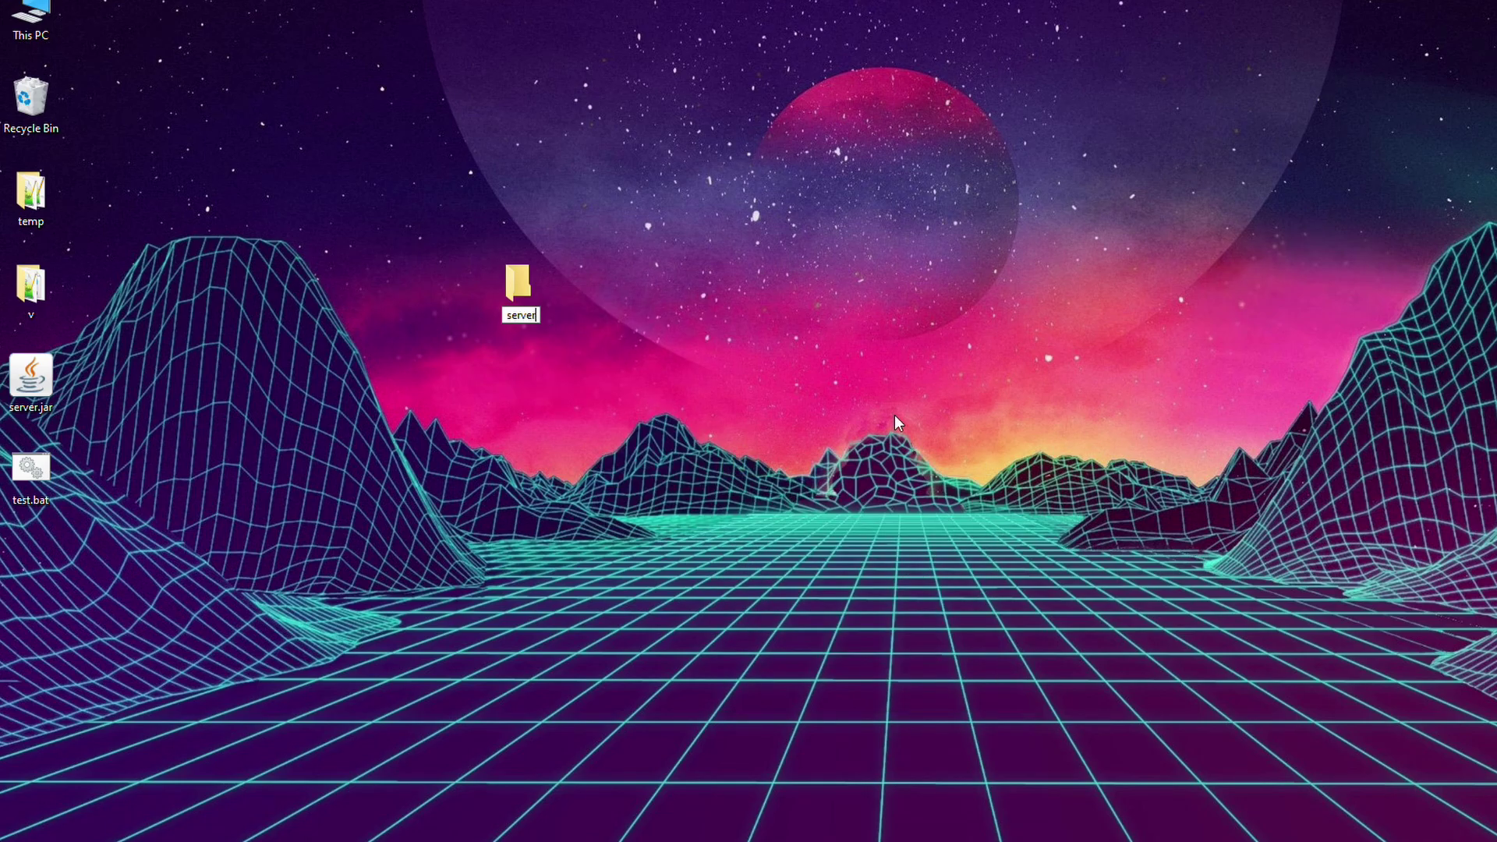
text( 1.17)
key(Return)
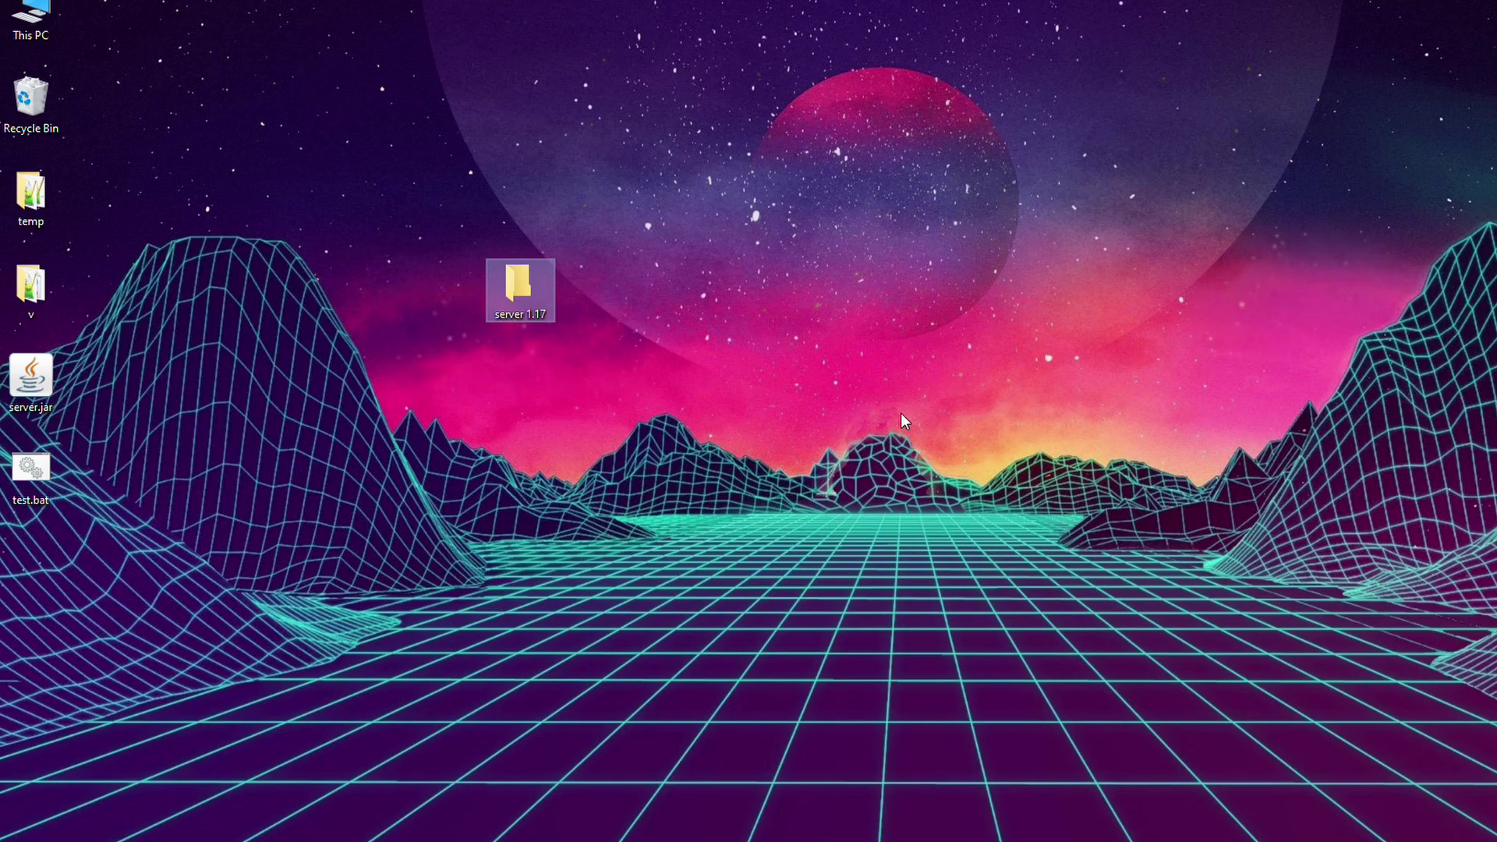
click(341, 598)
Move server.jar and test.bat into server 1.17 and open the folder.
drag(136, 355, 25, 515)
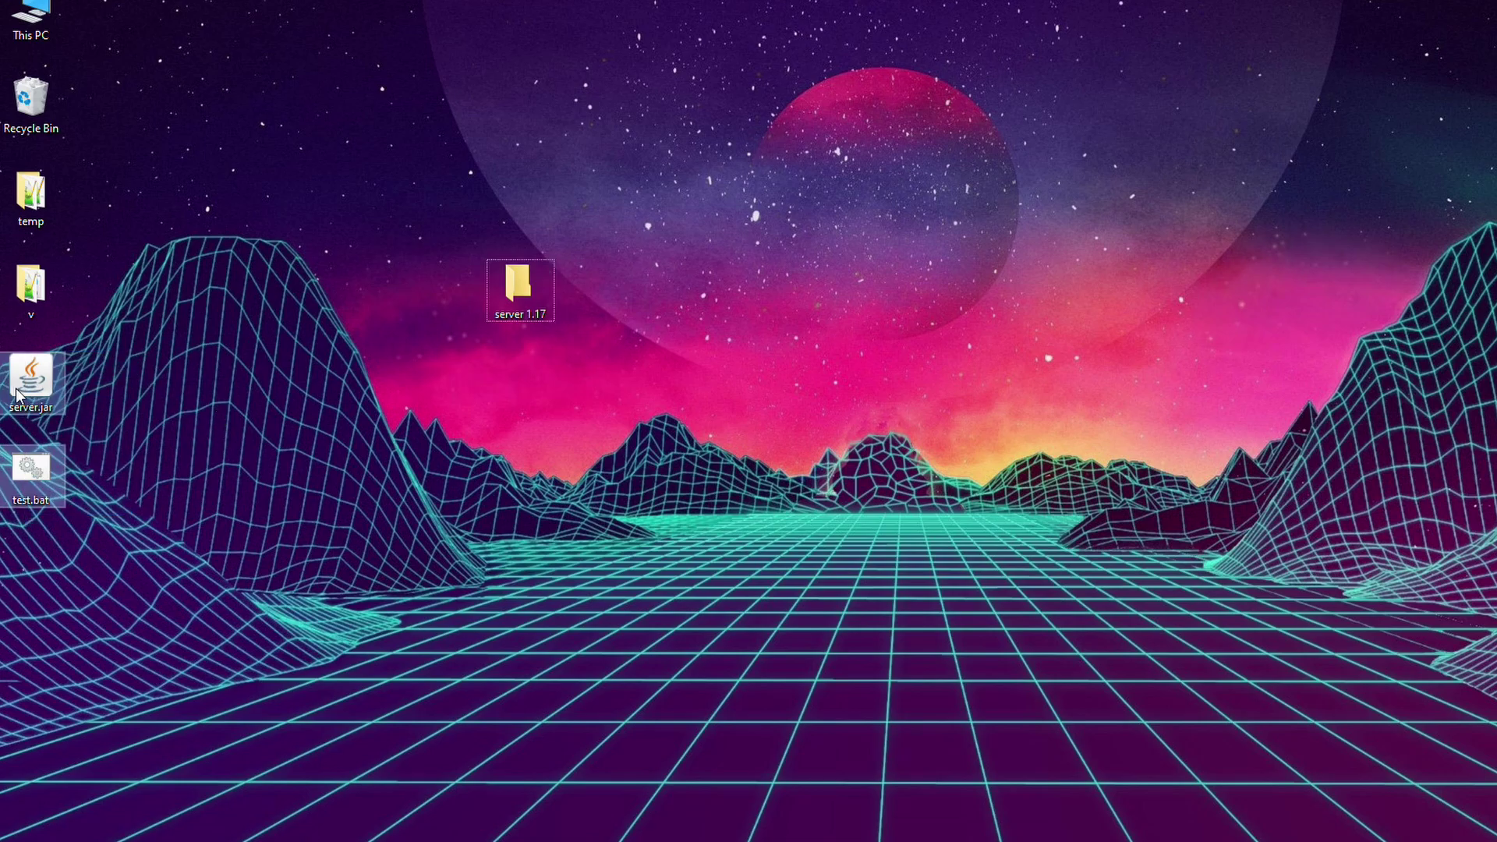
drag(32, 378, 515, 292)
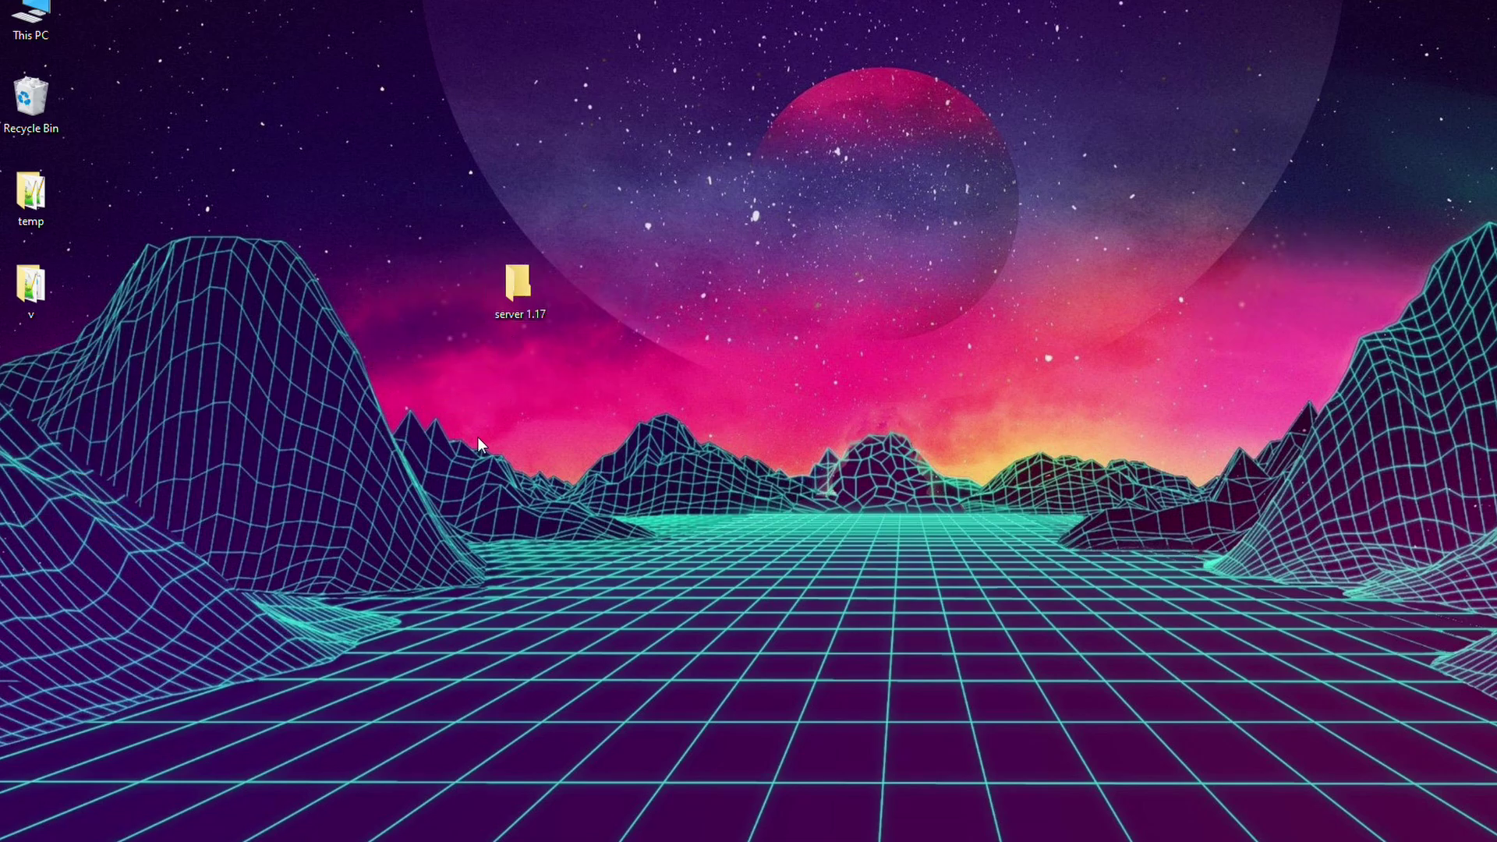
double_click(517, 286)
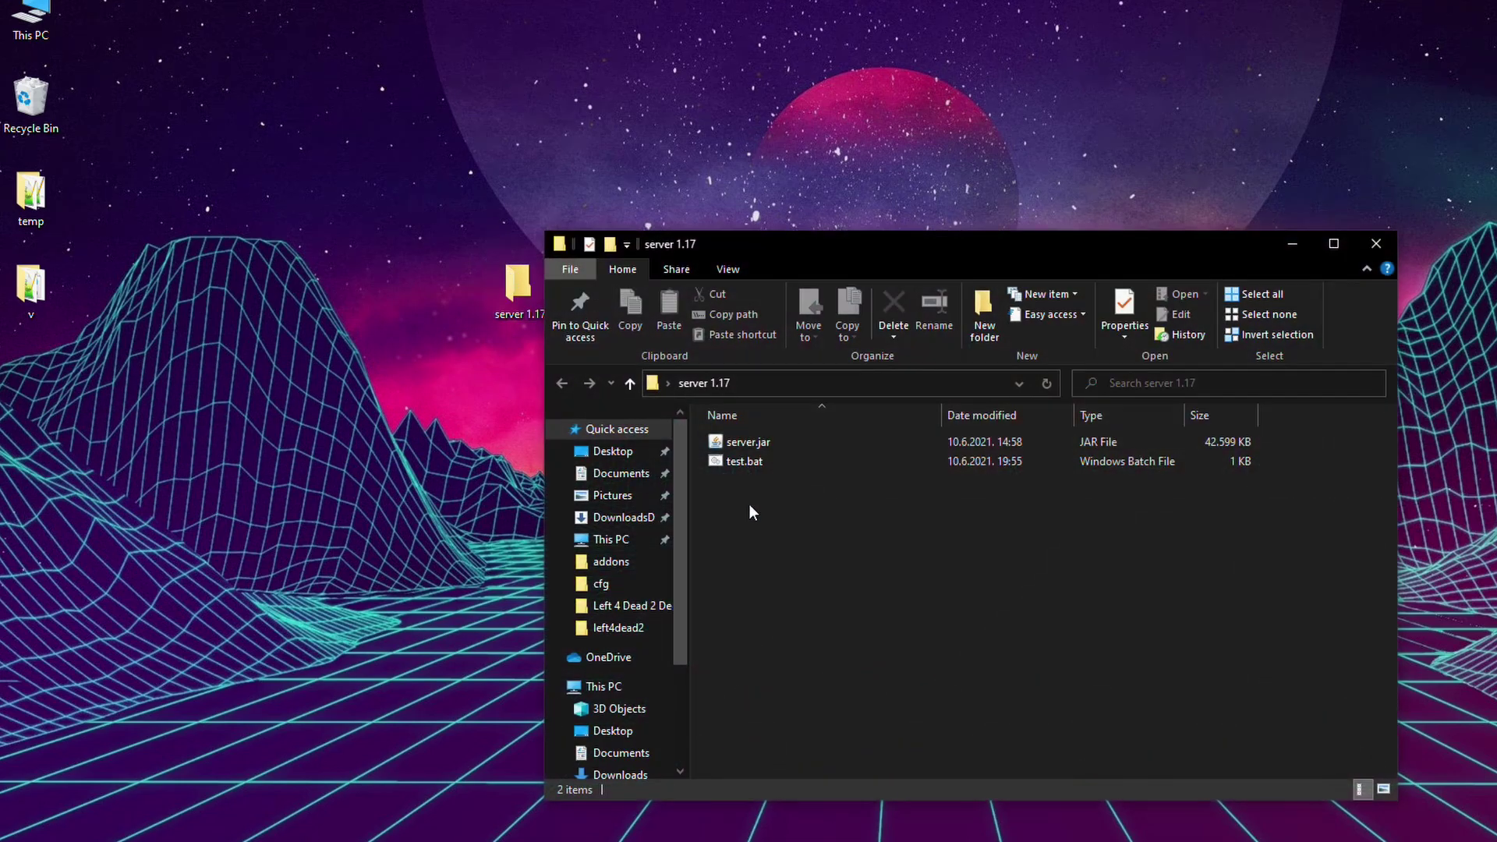
Run test.bat once to generate eula.txt, then close the server console.
double_click(747, 461)
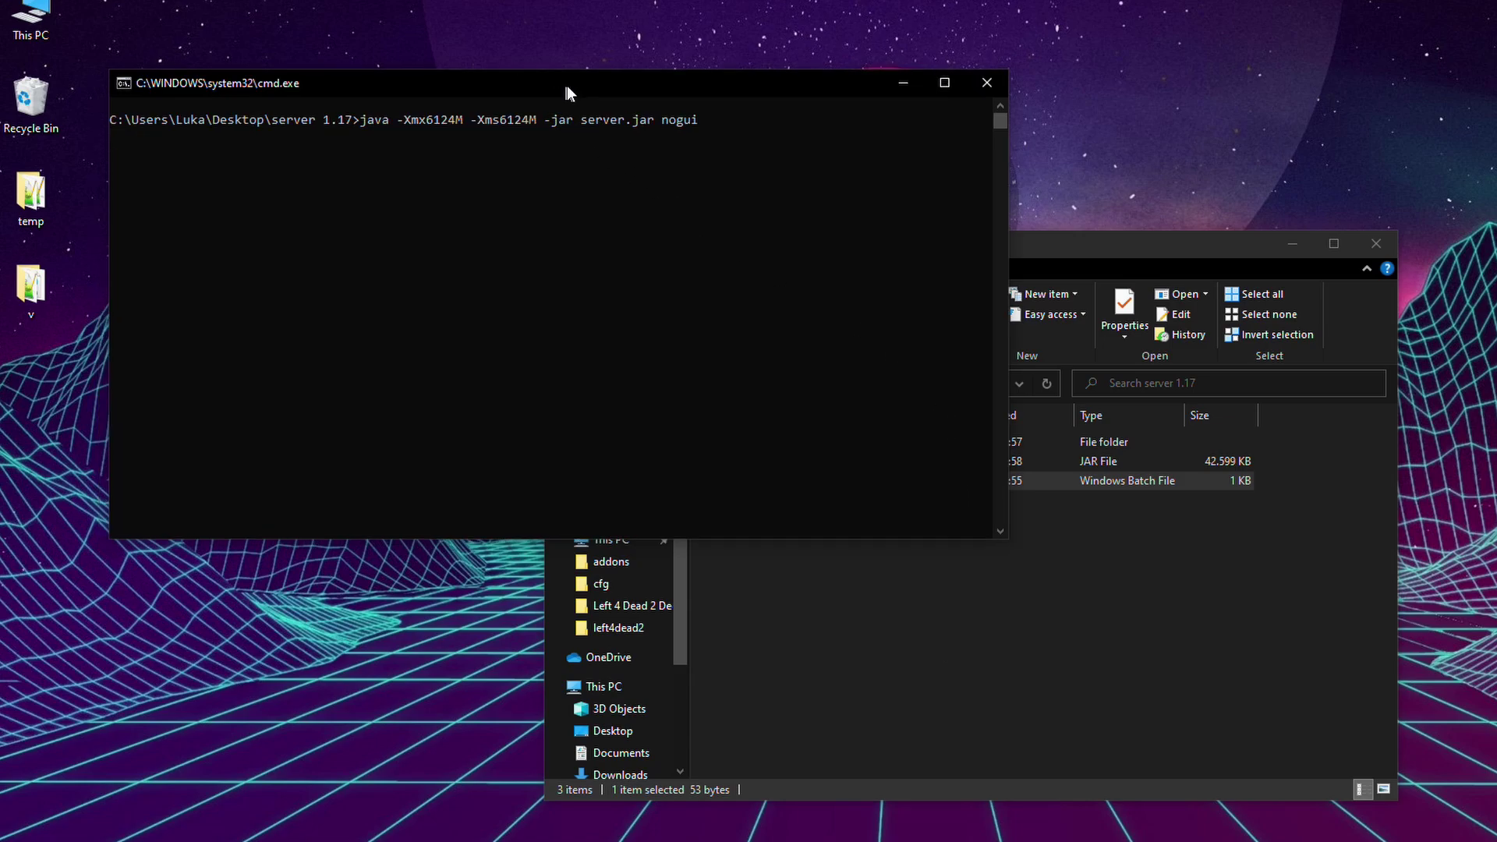
drag(568, 85, 1012, 513)
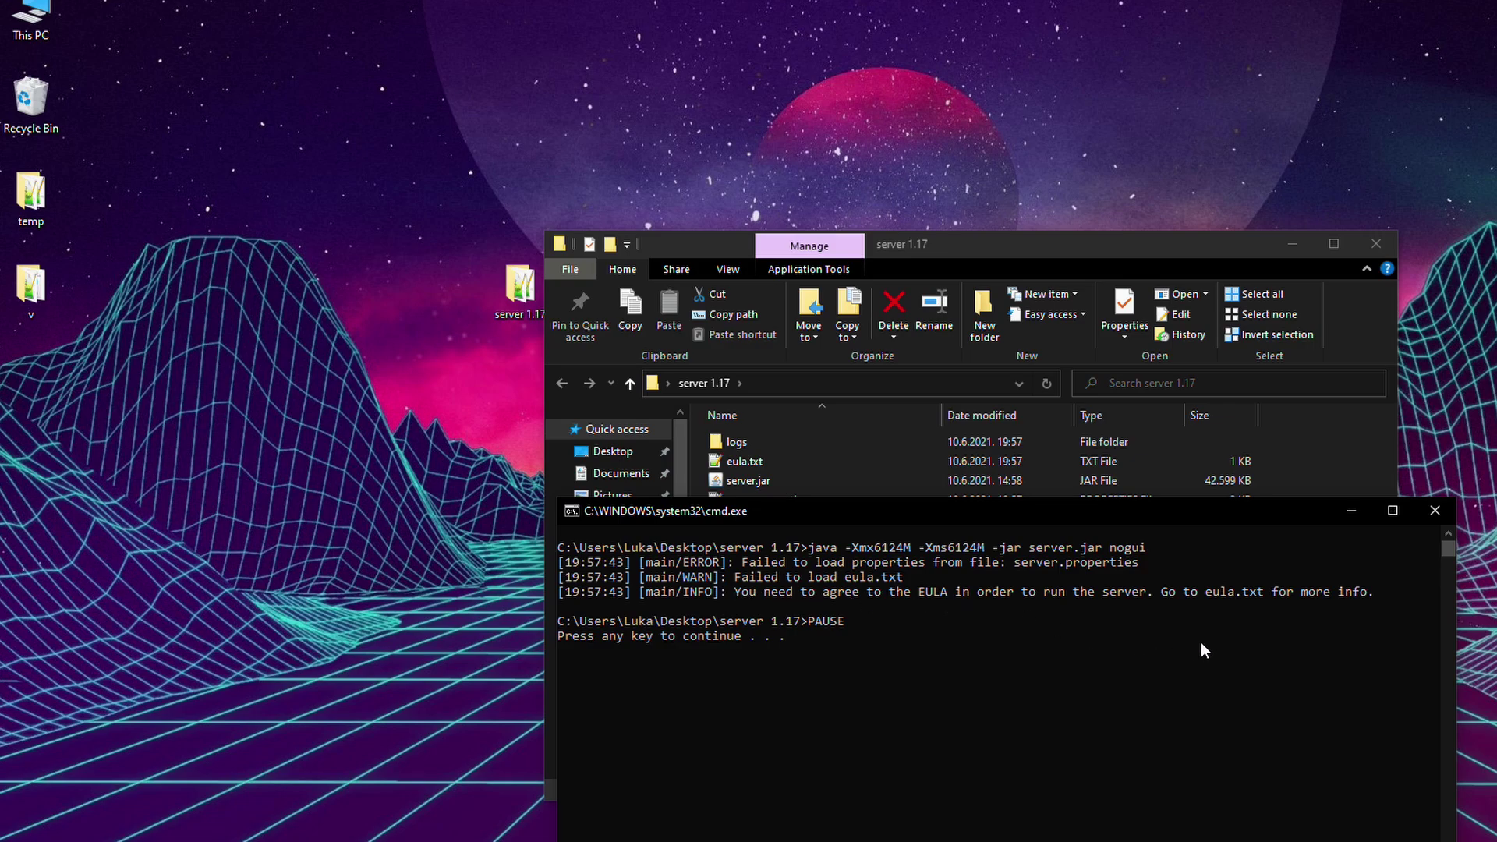
key(Return)
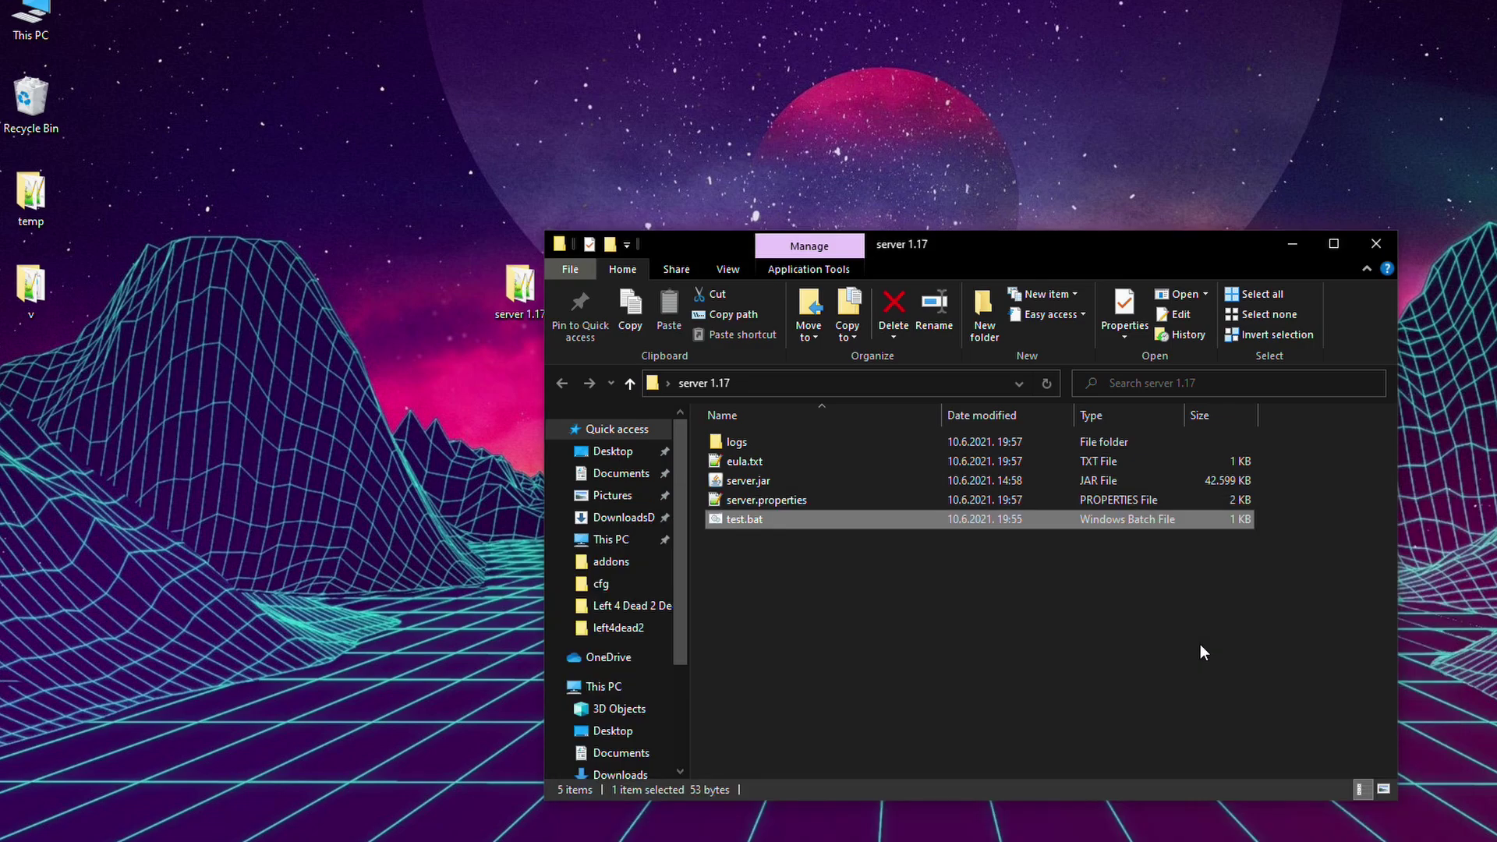
Change eula.txt from false to true, save it and close the editor.
click(780, 461)
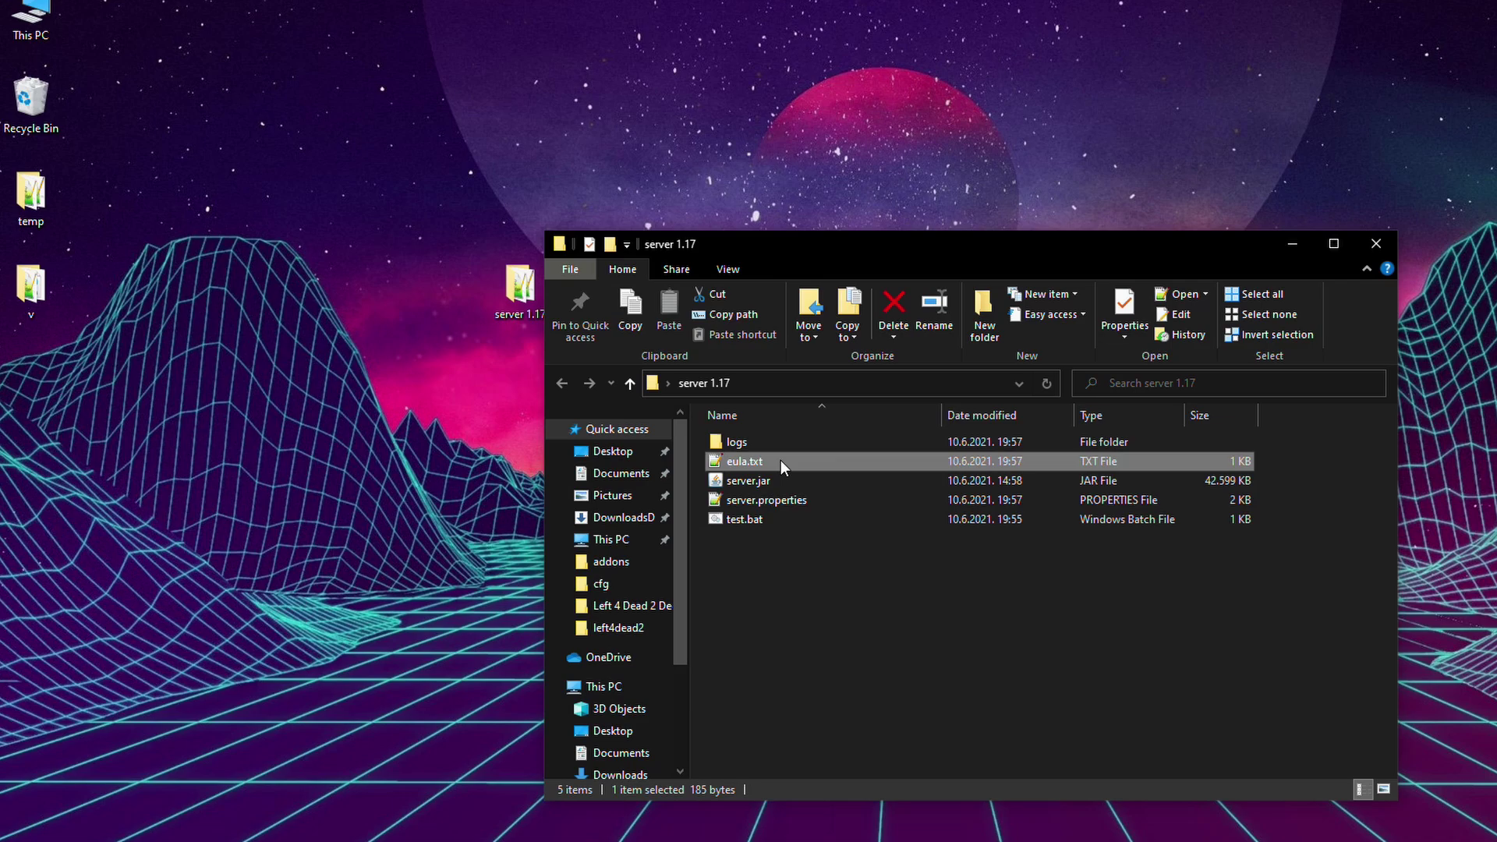
right_click(780, 460)
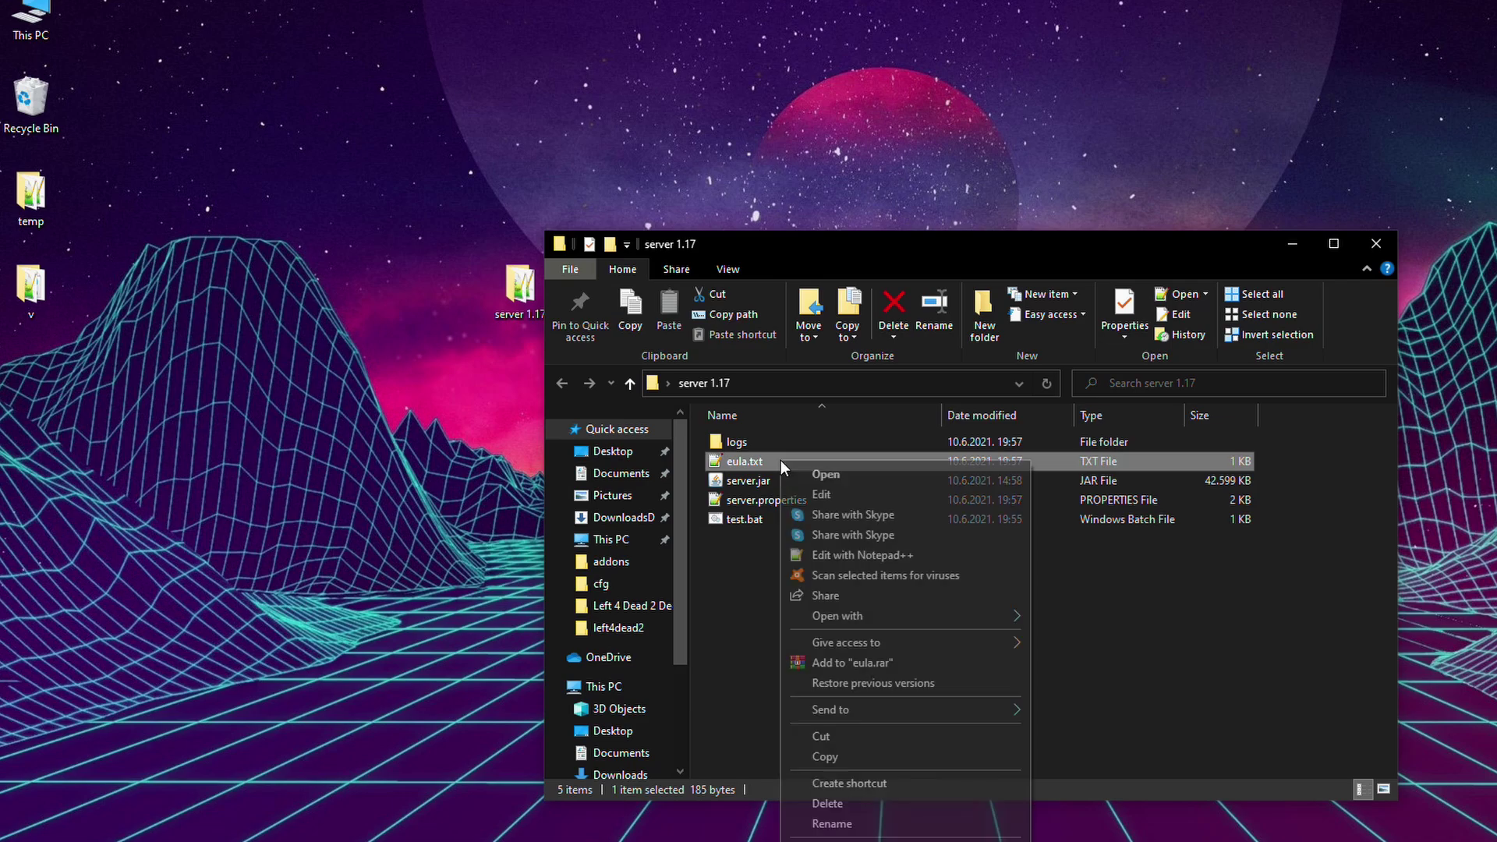
click(840, 500)
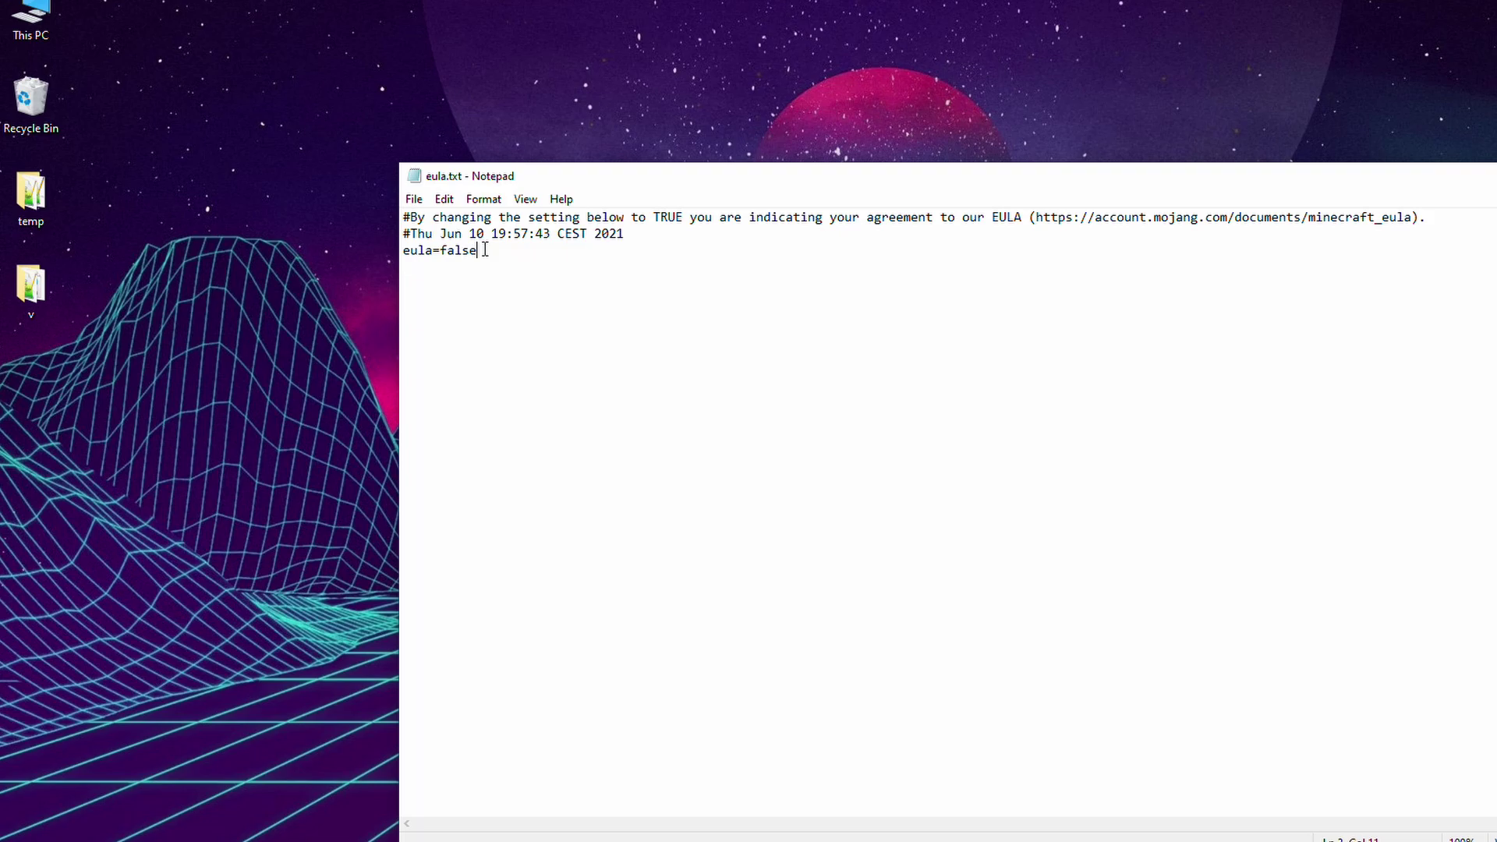
drag(485, 249, 440, 249)
key(BackSpace)
text(tru)
key(ctrl+s)
key(alt+F4)
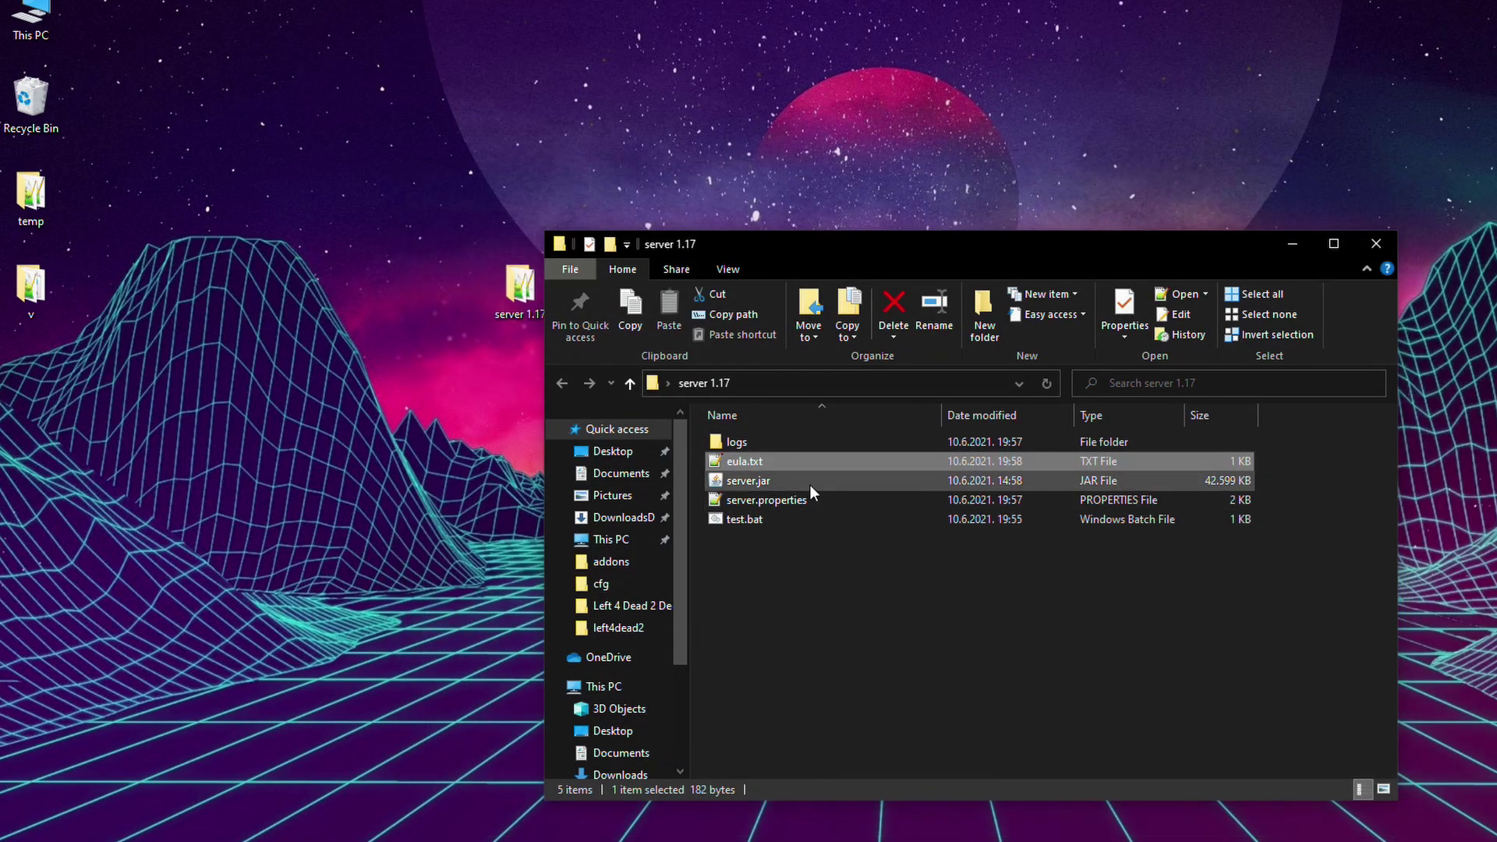
Start the server with test.bat, stop it after loading, and close the console.
double_click(791, 515)
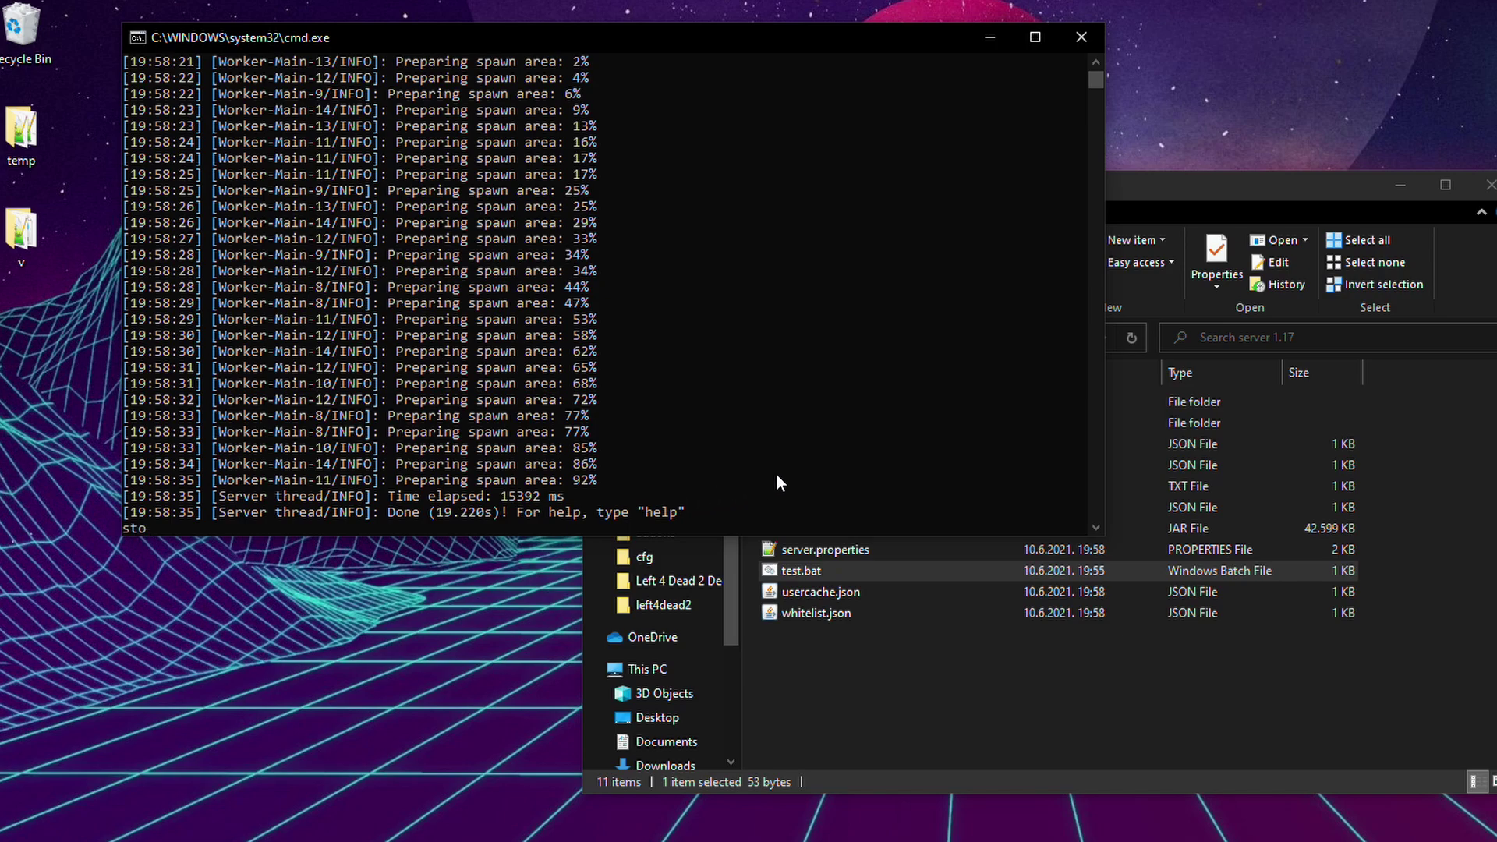
text(p)
key(Return)
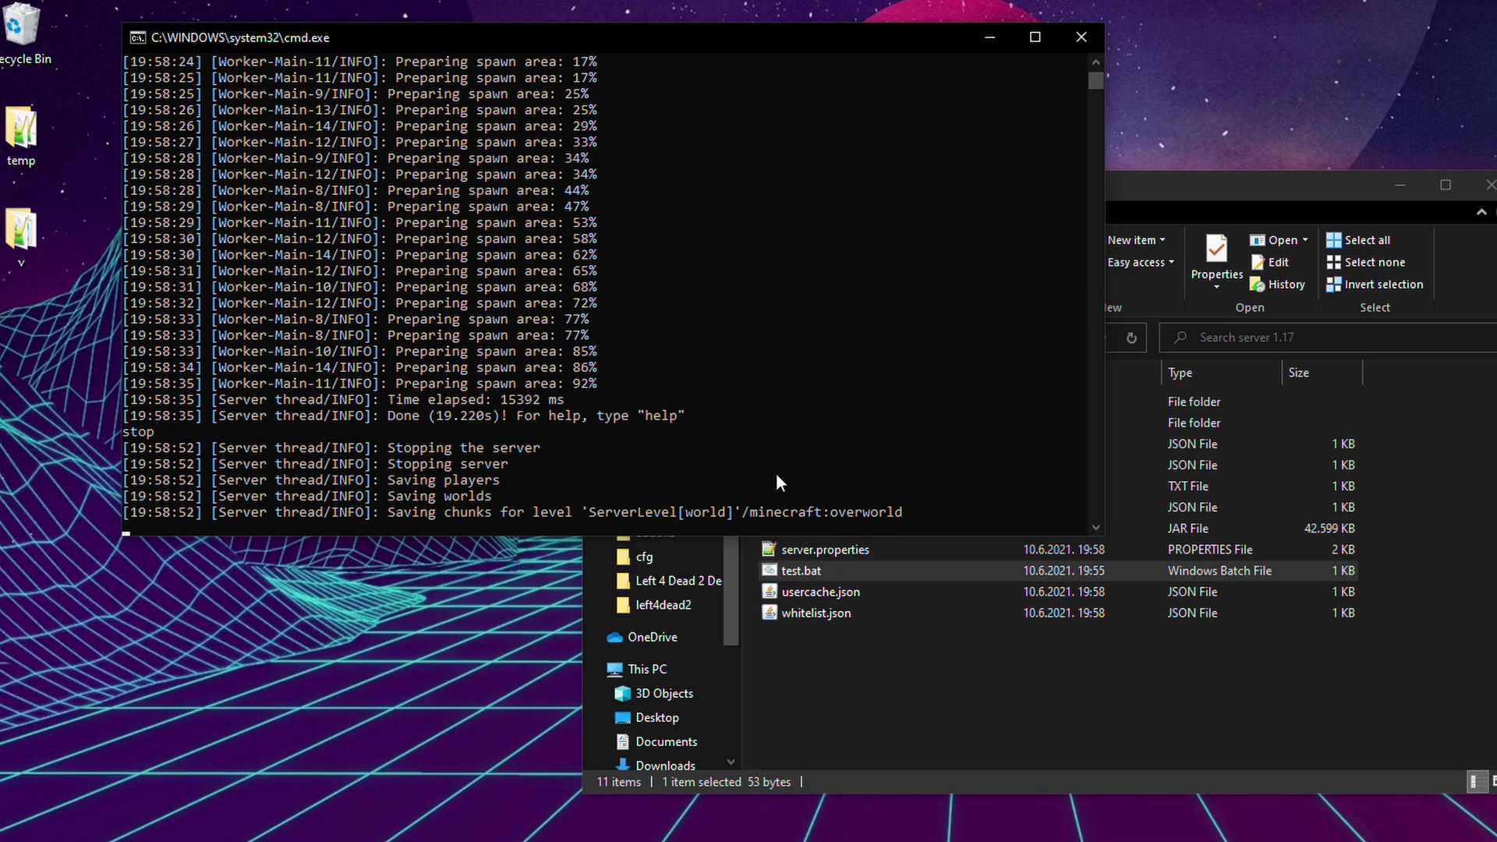
key(Return)
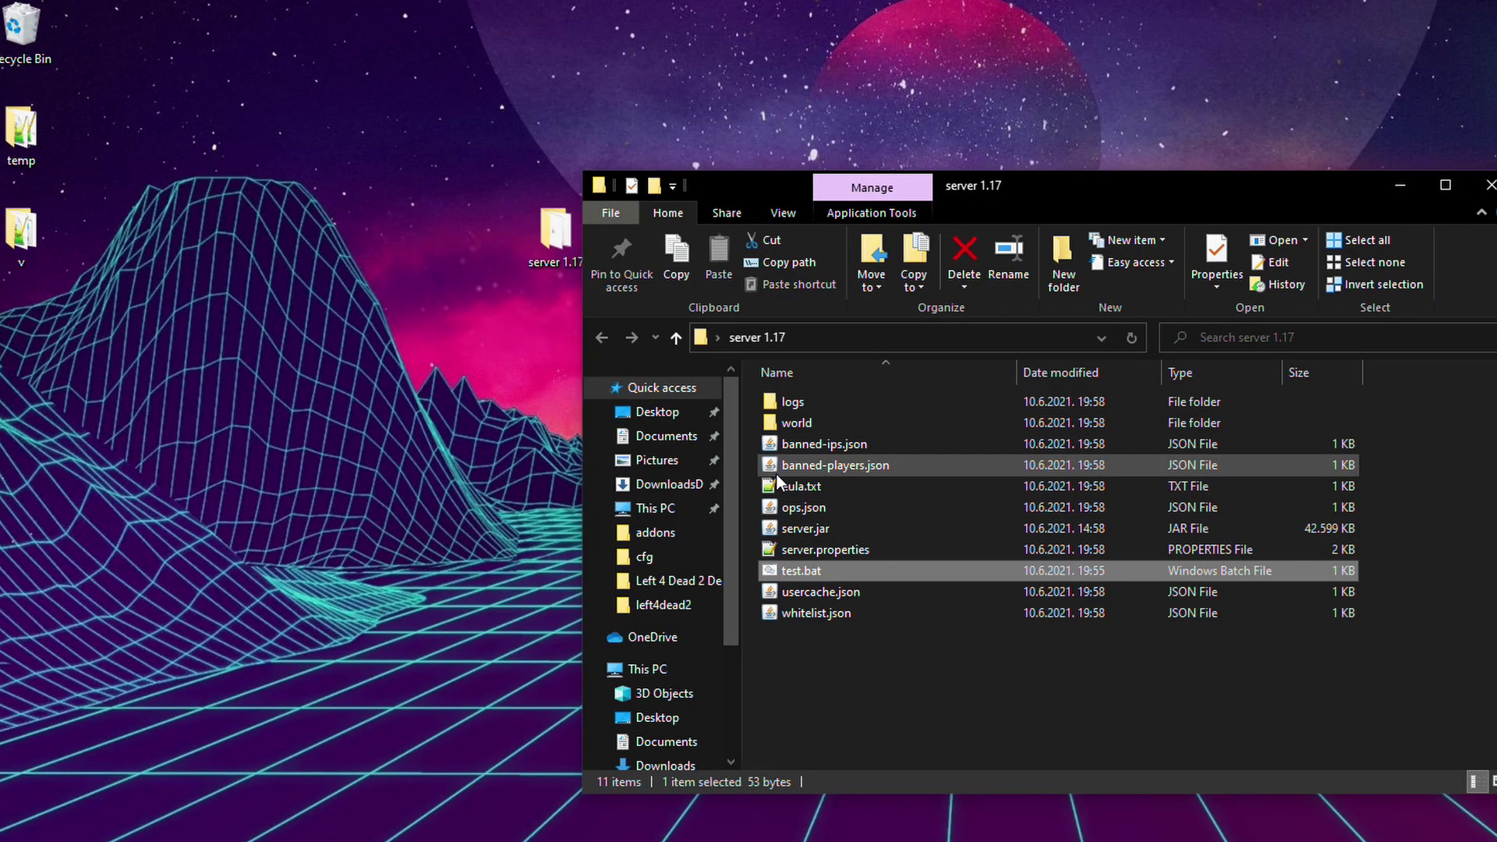
Open server.properties in Notepad++ and set online-mode=false.
double_click(848, 550)
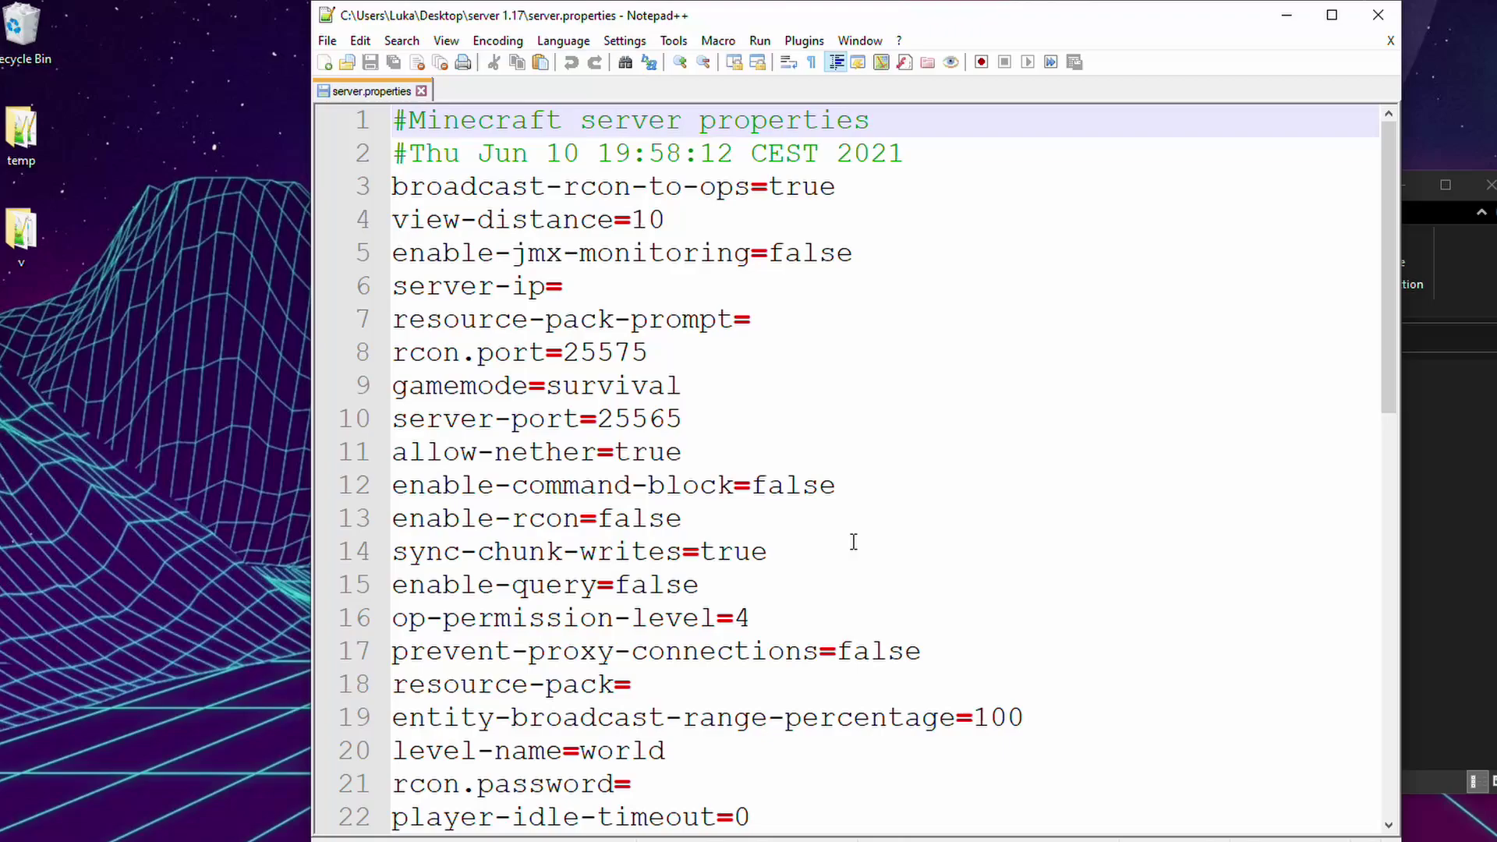
drag(870, 7, 714, 0)
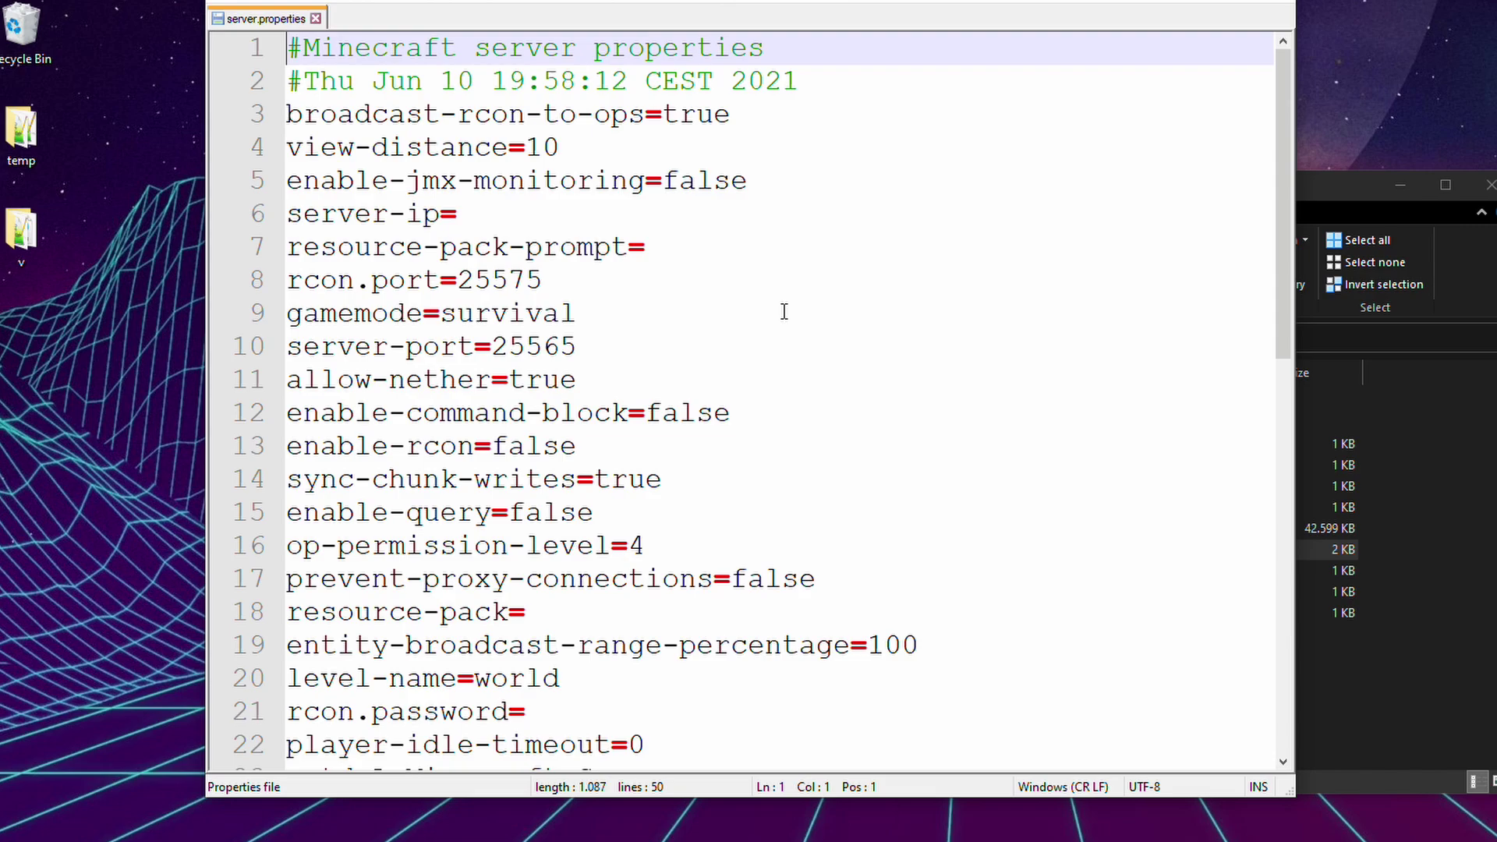
scroll(782, 310, down, 2)
scroll(784, 312, up, 1)
scroll(780, 288, down, 1)
scroll(772, 257, up, 2)
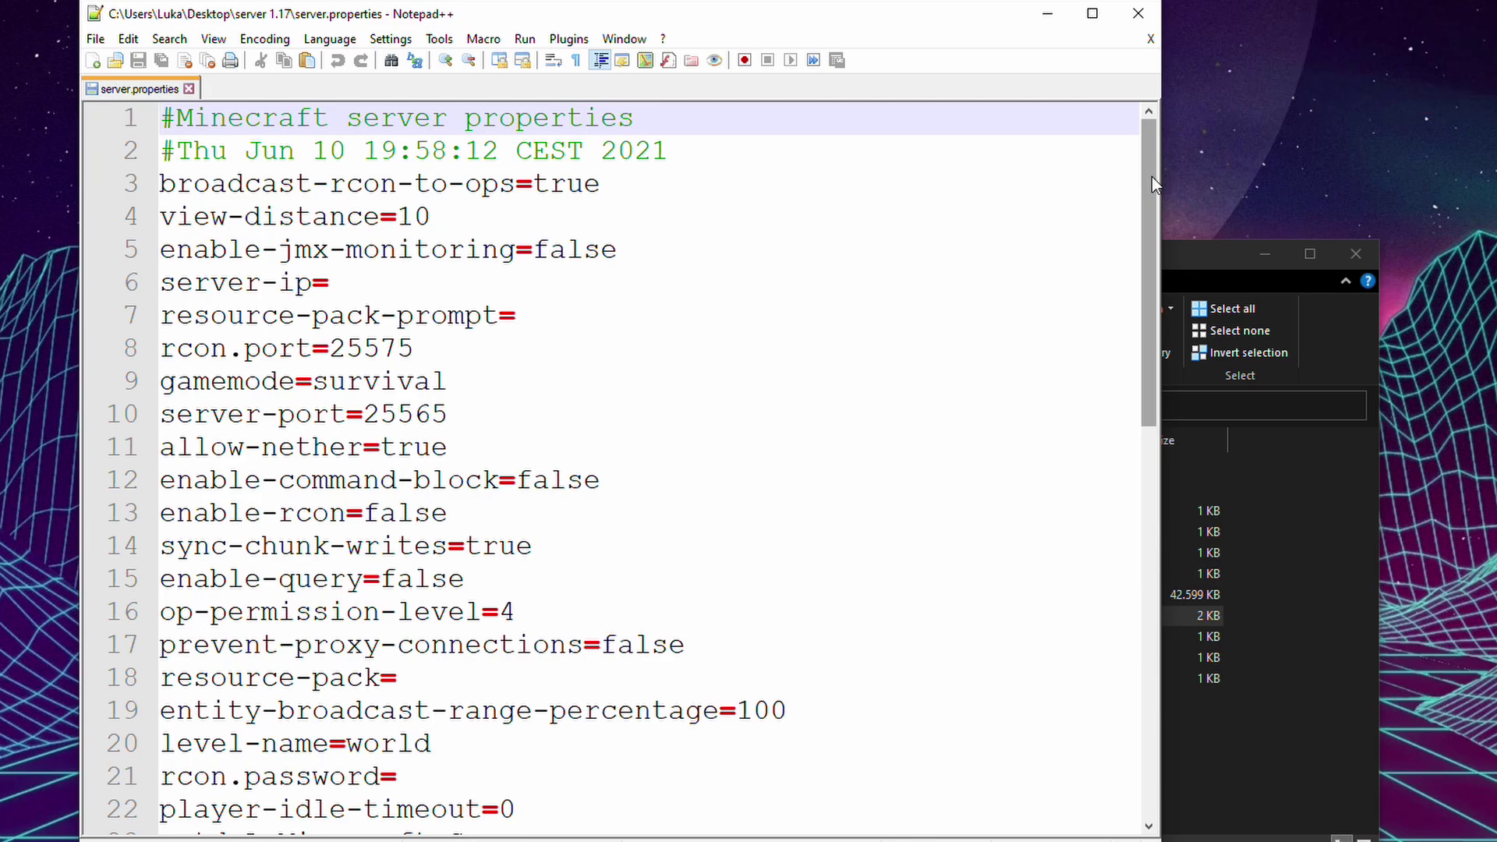
drag(1153, 176, 1190, 597)
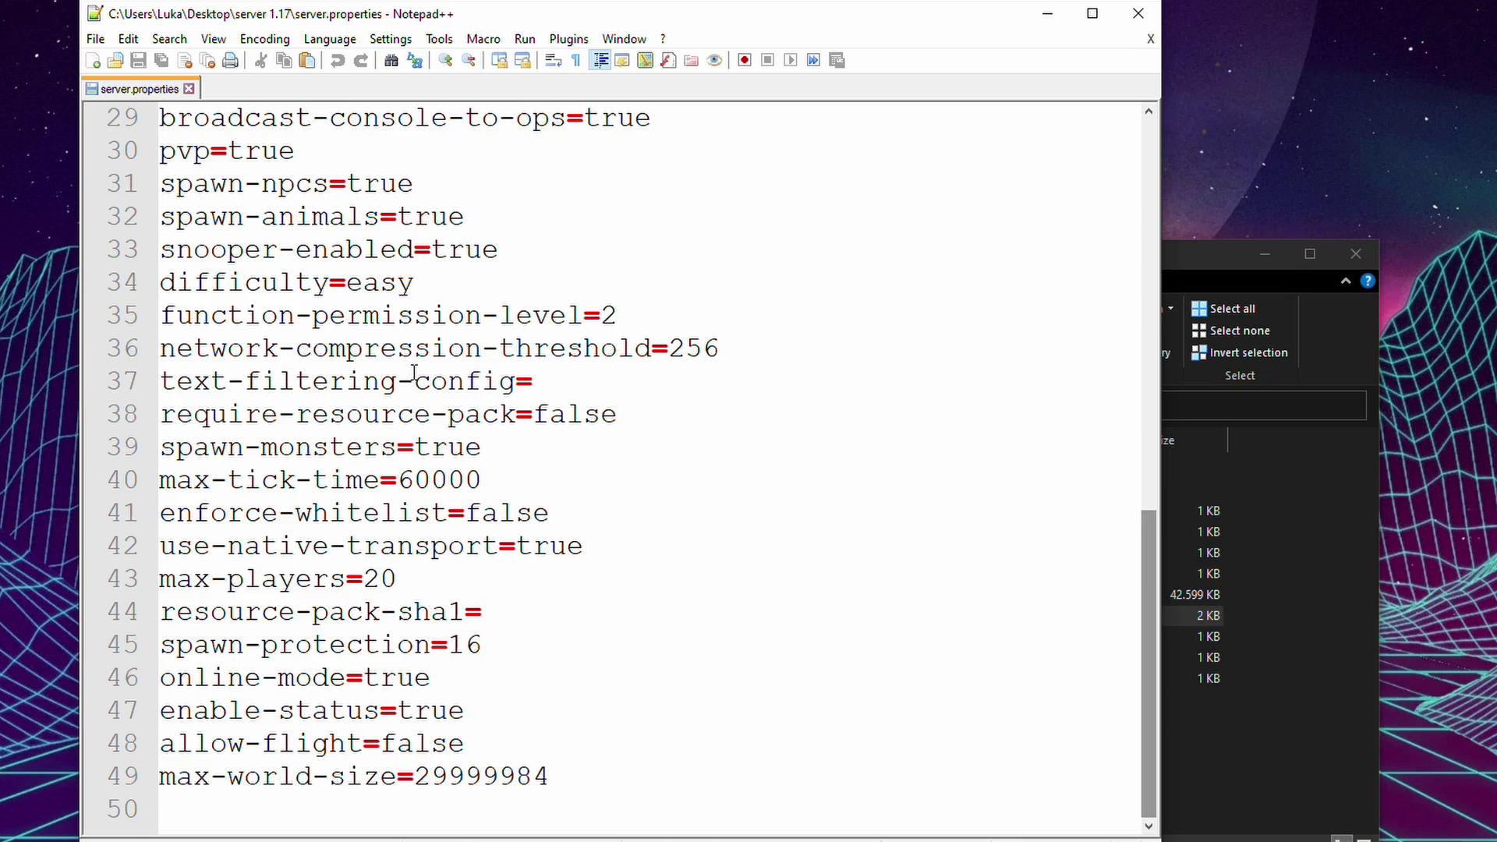
drag(450, 679, 364, 677)
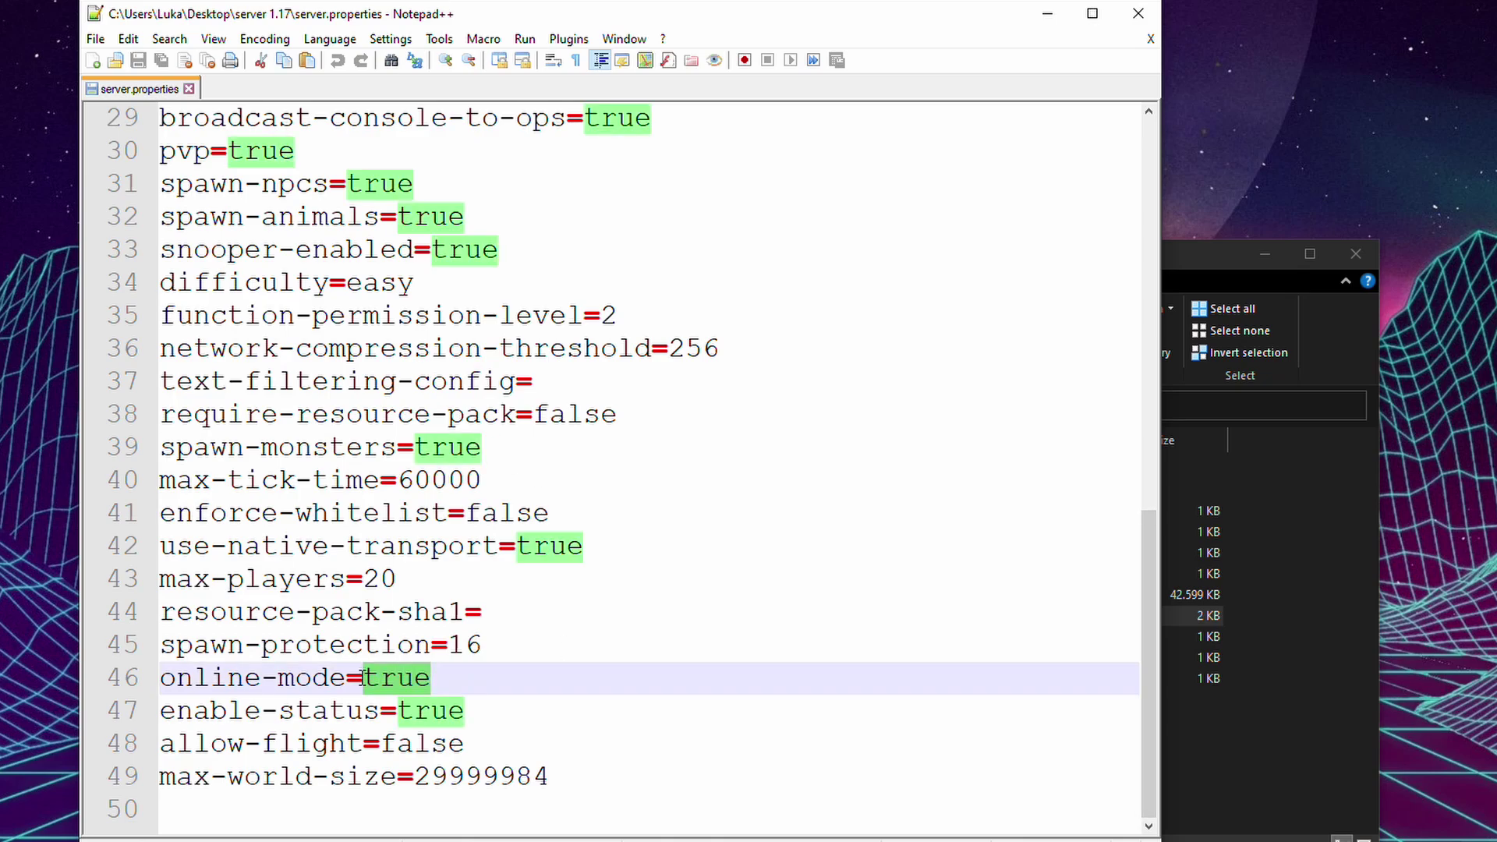
key(BackSpace)
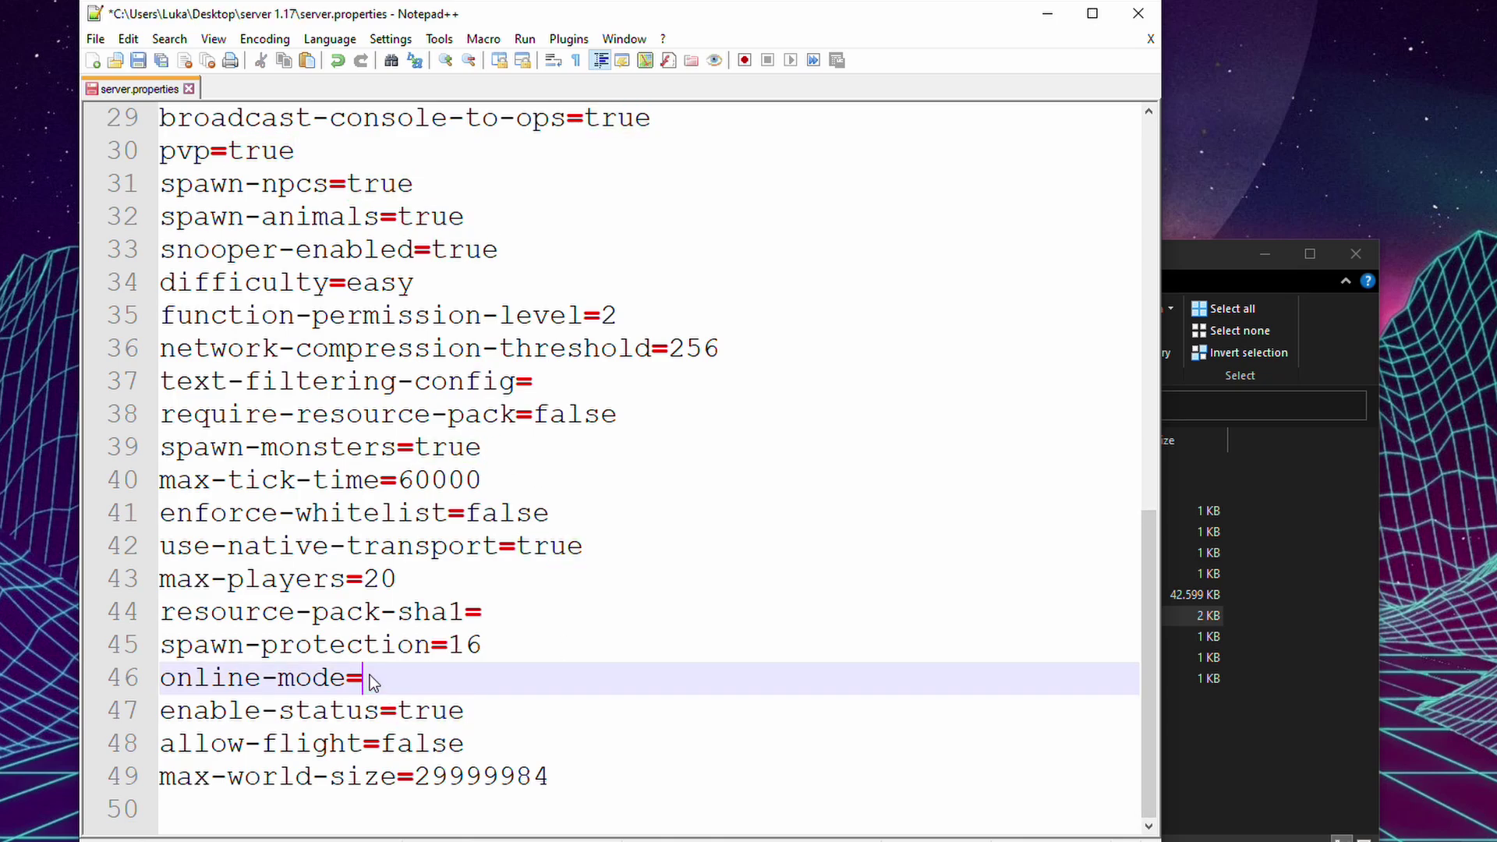
text(false)
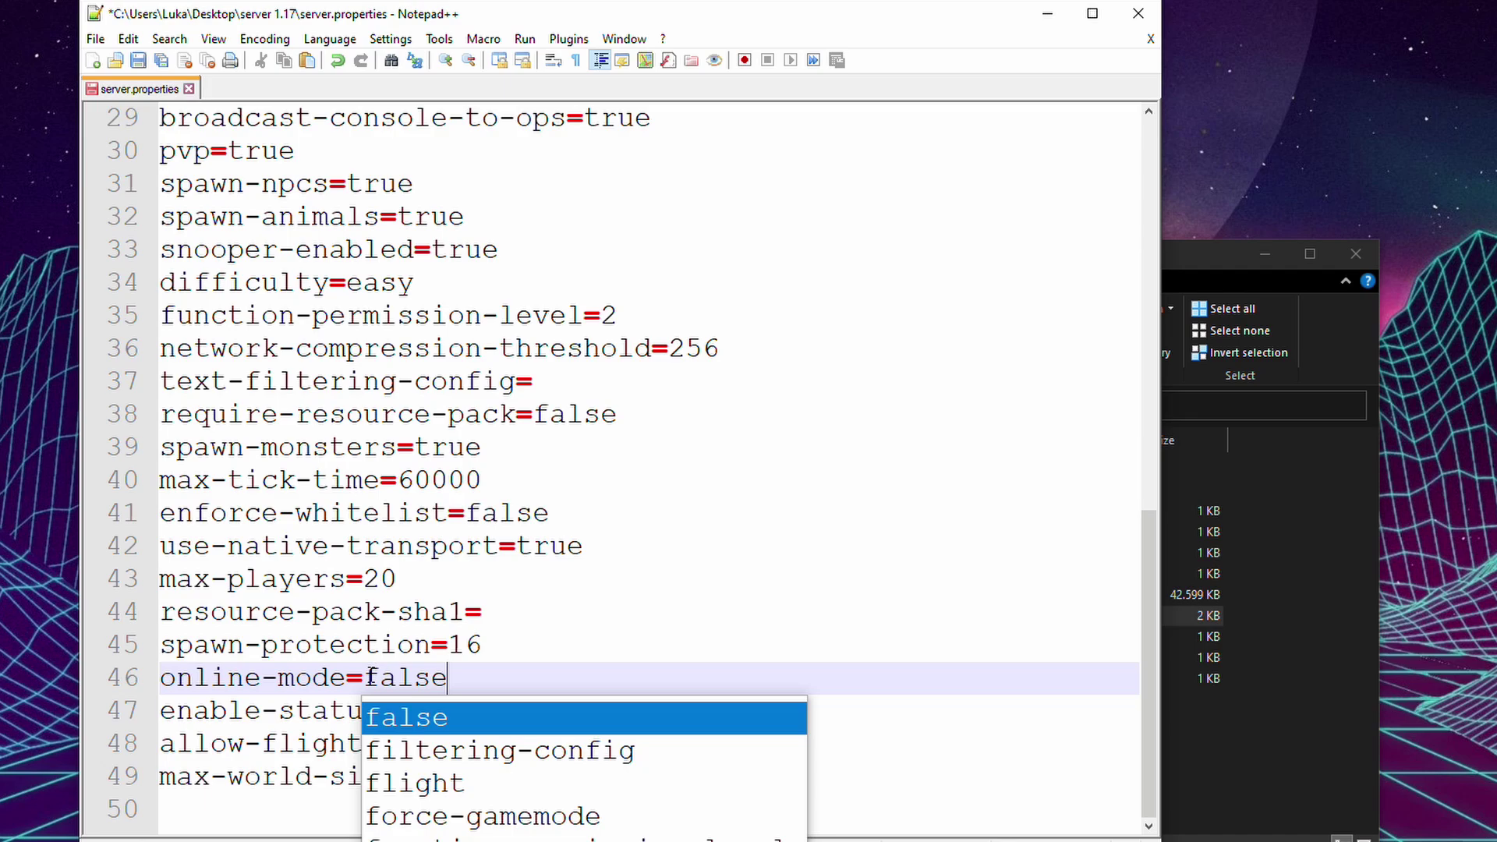
Set max-players to 10 and change the MOTD to 'Test server'.
click(505, 585)
key(BackSpace)
key(BackSpace)
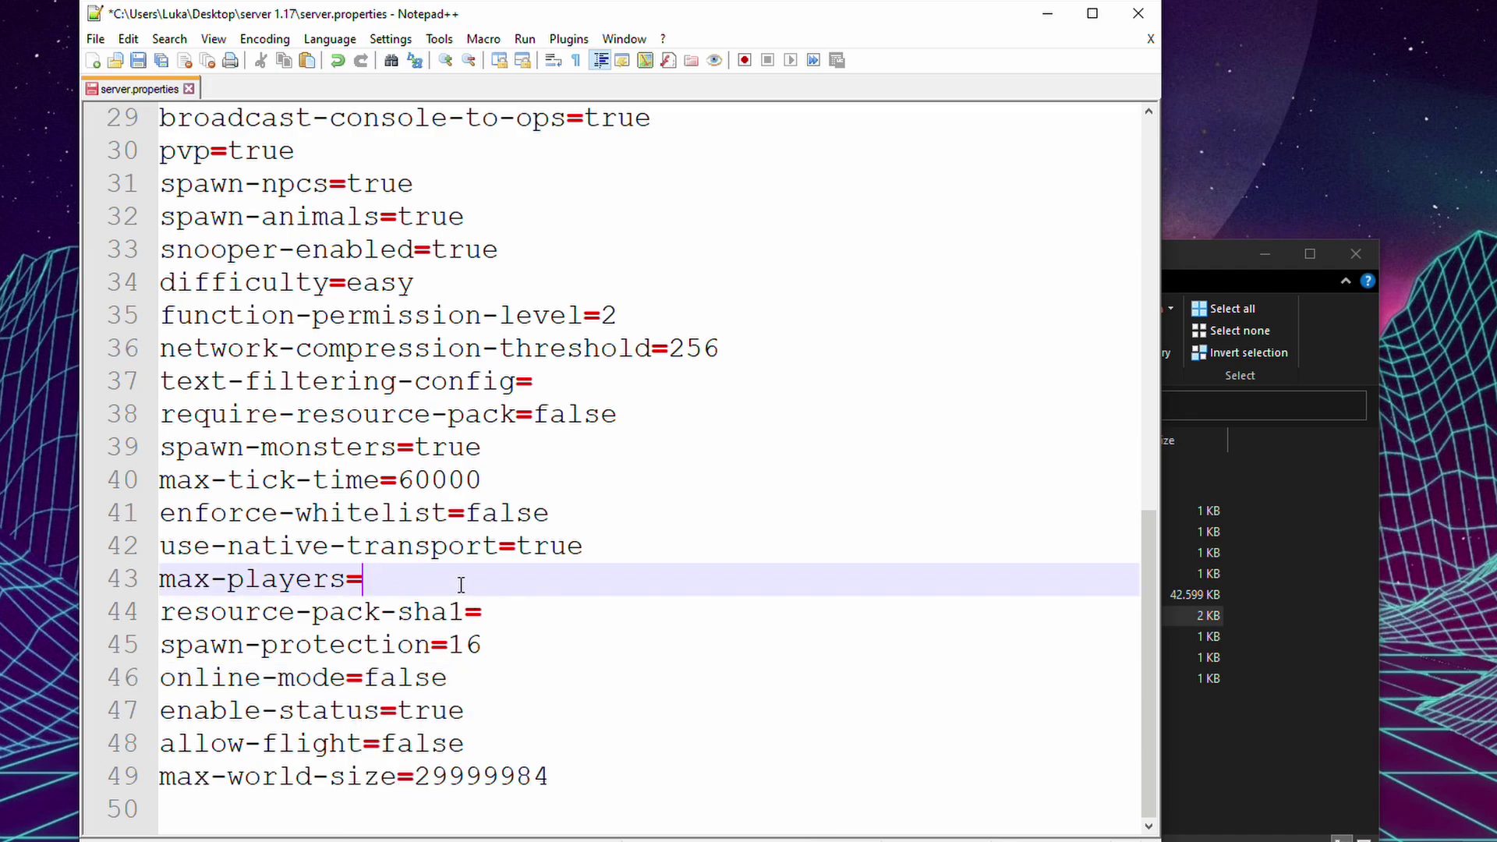
text(10)
scroll(521, 505, up, 3)
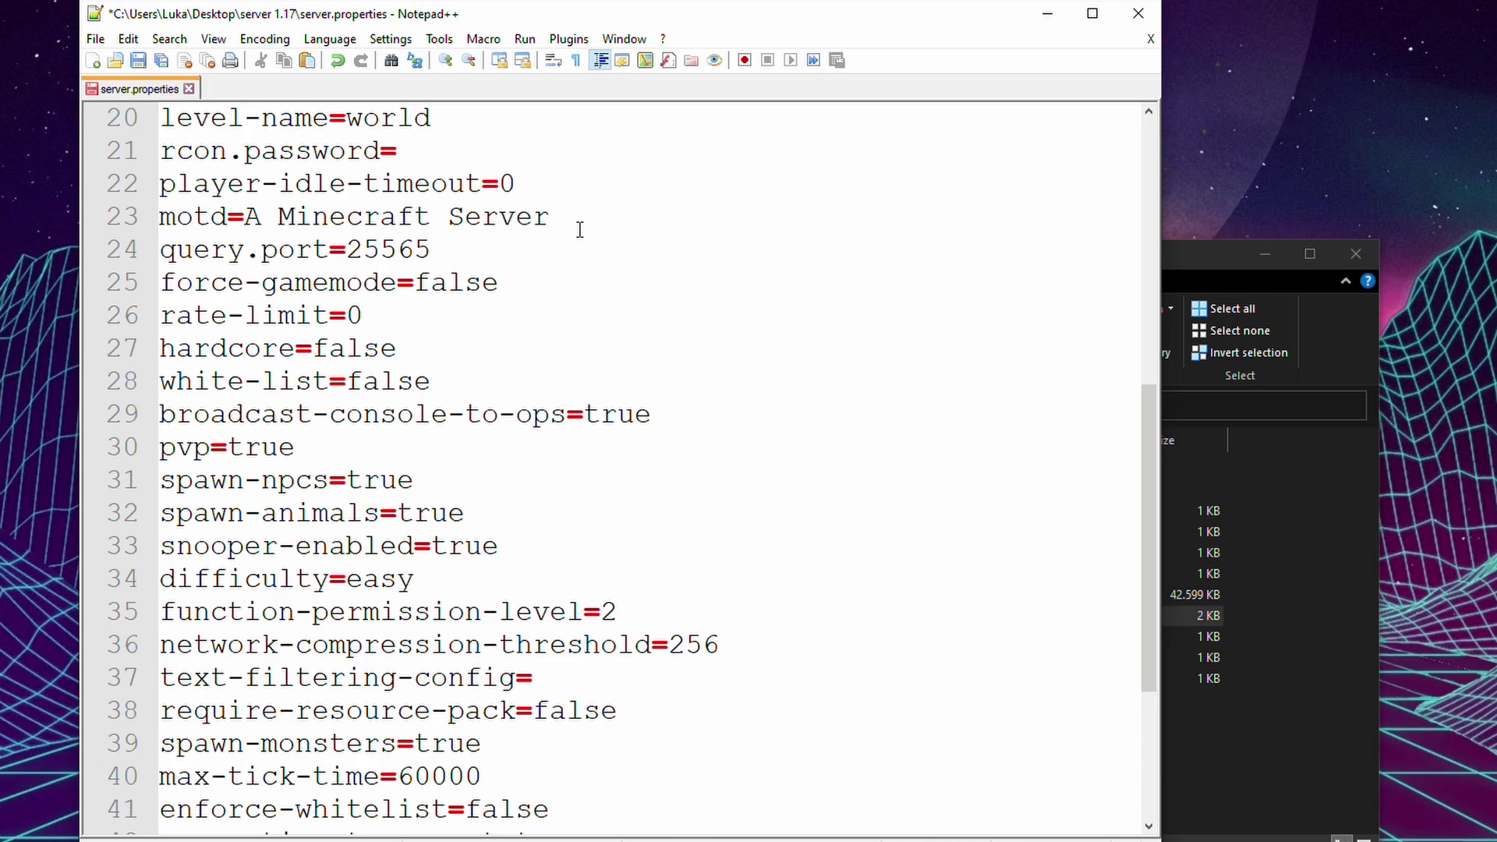
drag(552, 218, 251, 218)
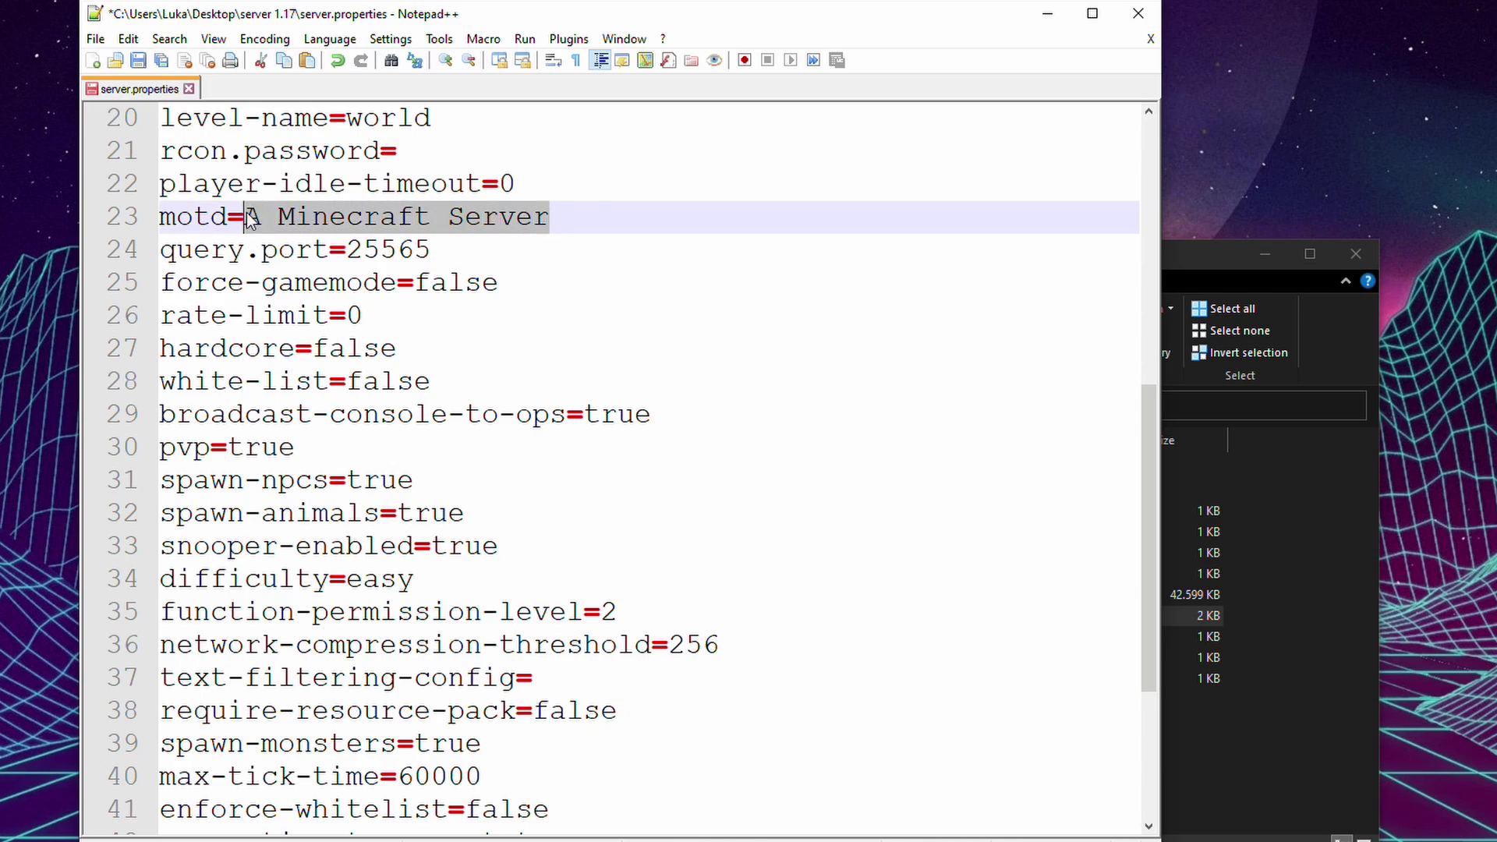
text(Test )
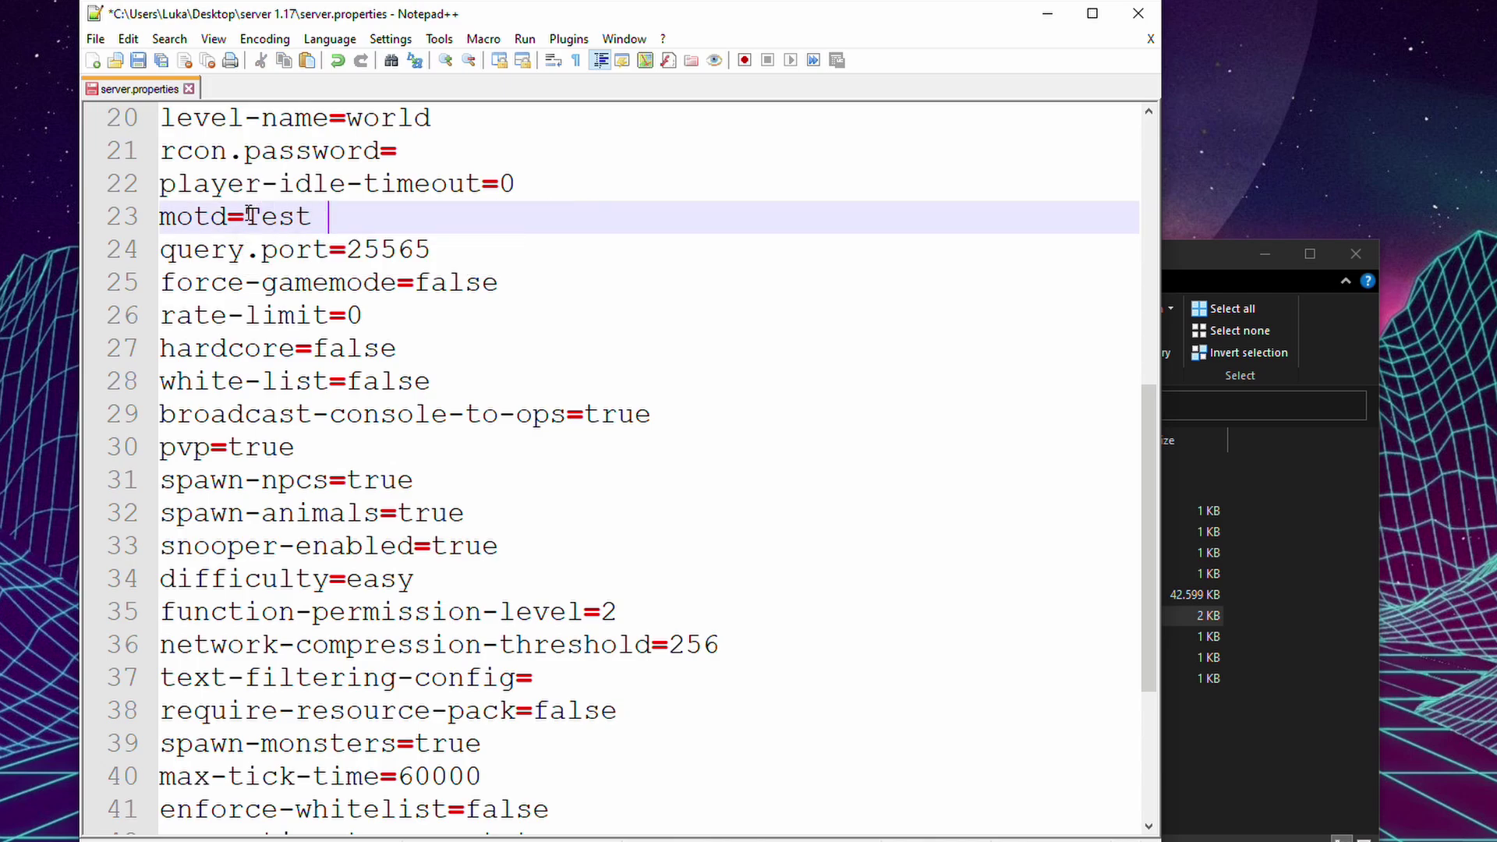
text(server)
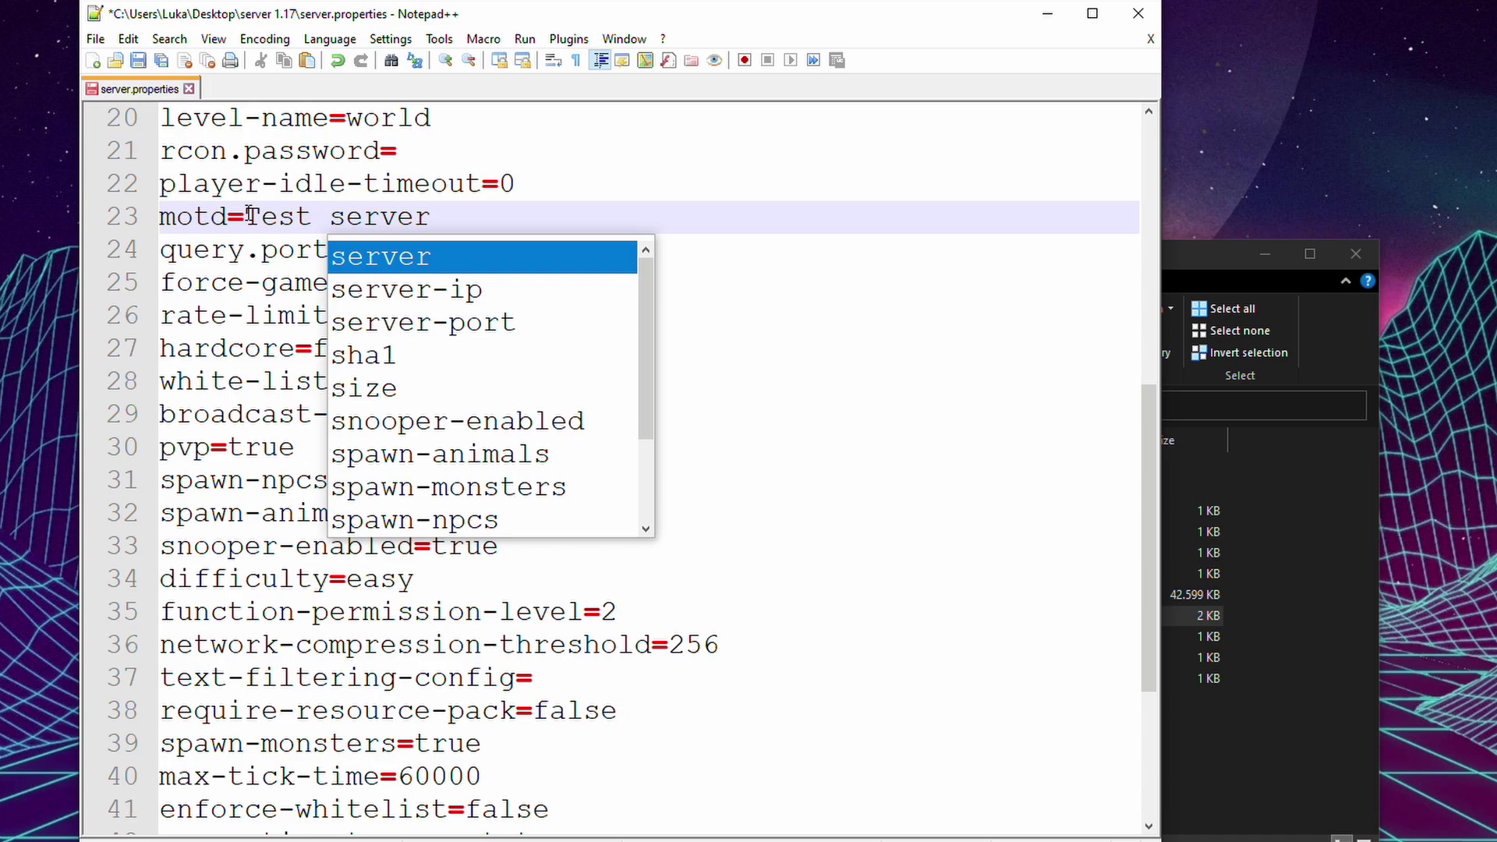
click(775, 582)
scroll(780, 583, down, 3)
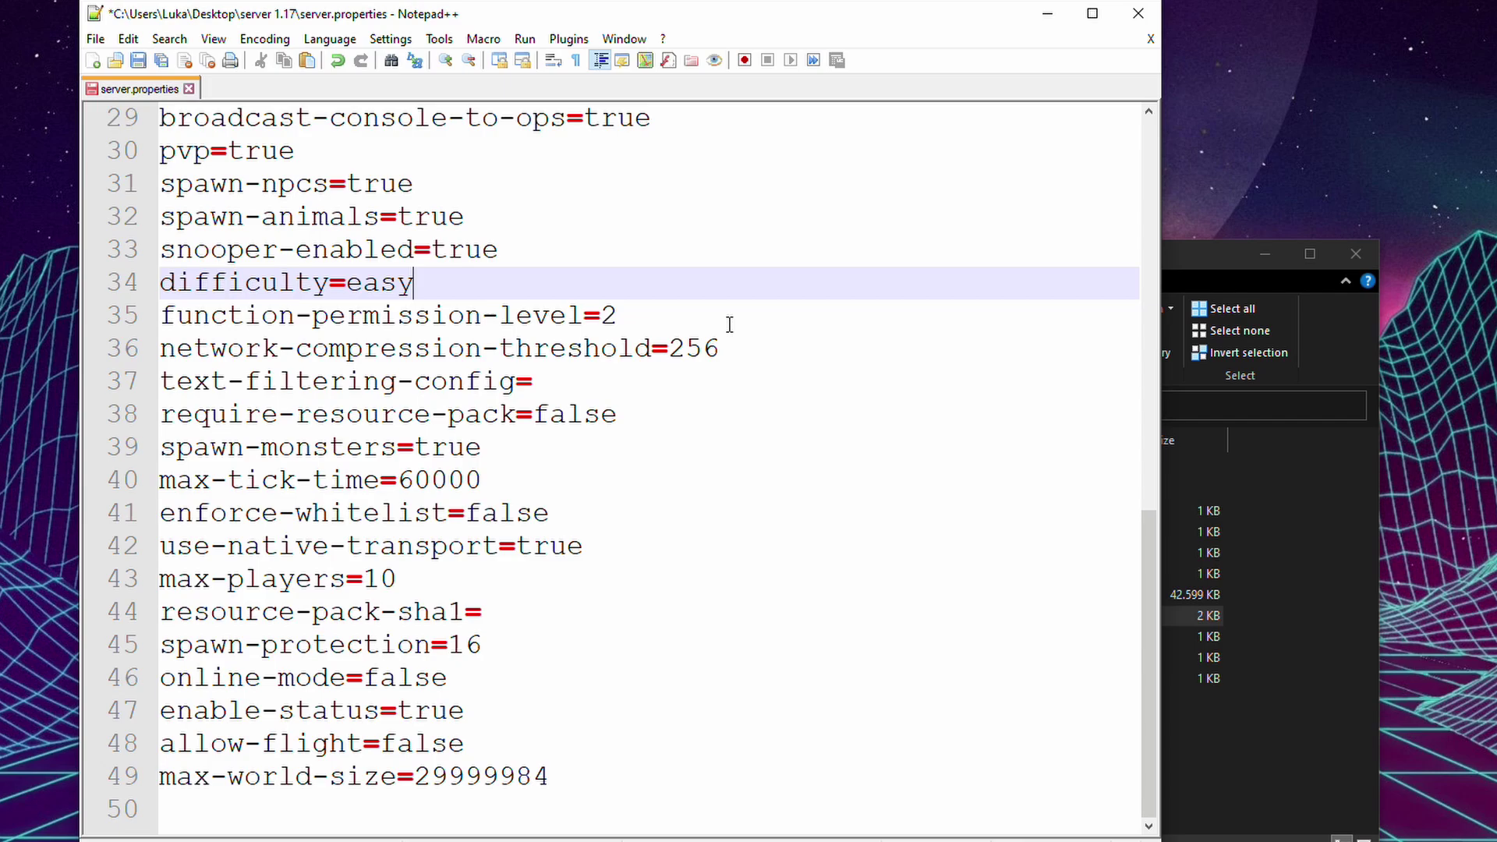
Save server.properties and close Notepad++.
click(95, 39)
click(97, 39)
click(128, 39)
mouse_move(95, 39)
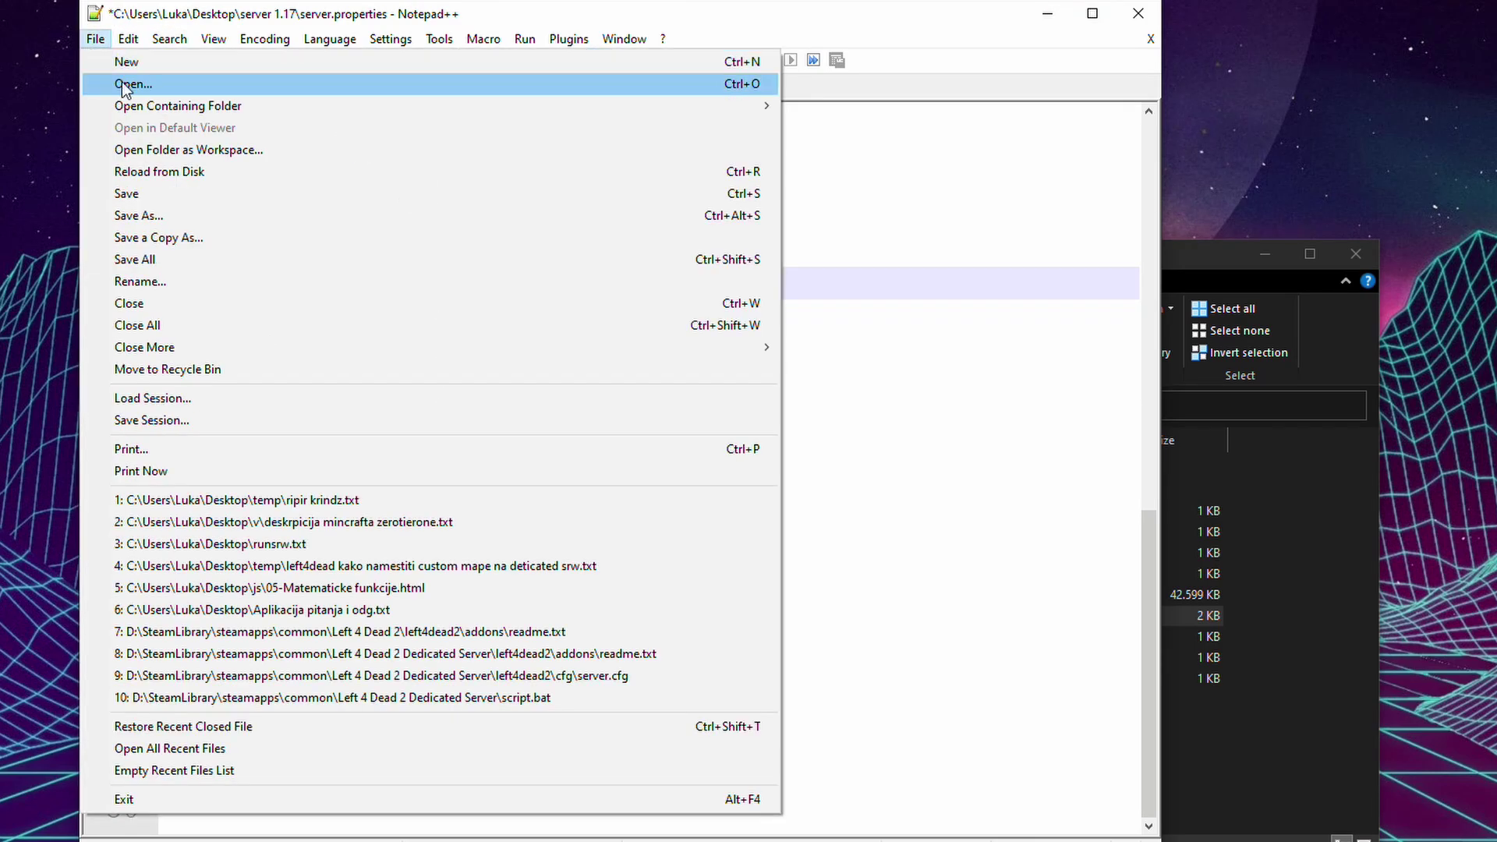
click(148, 195)
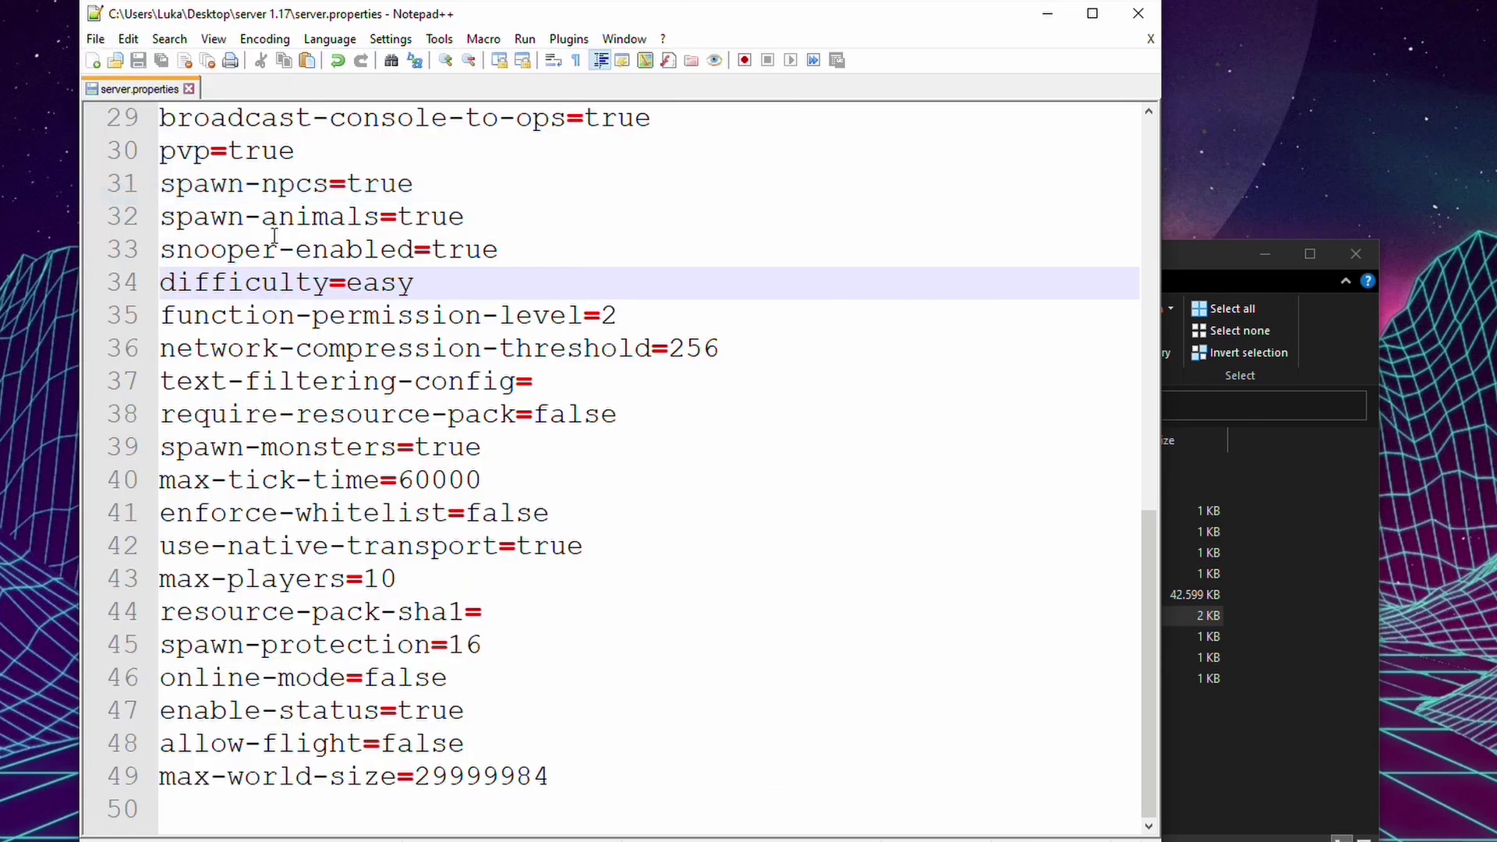
click(1140, 19)
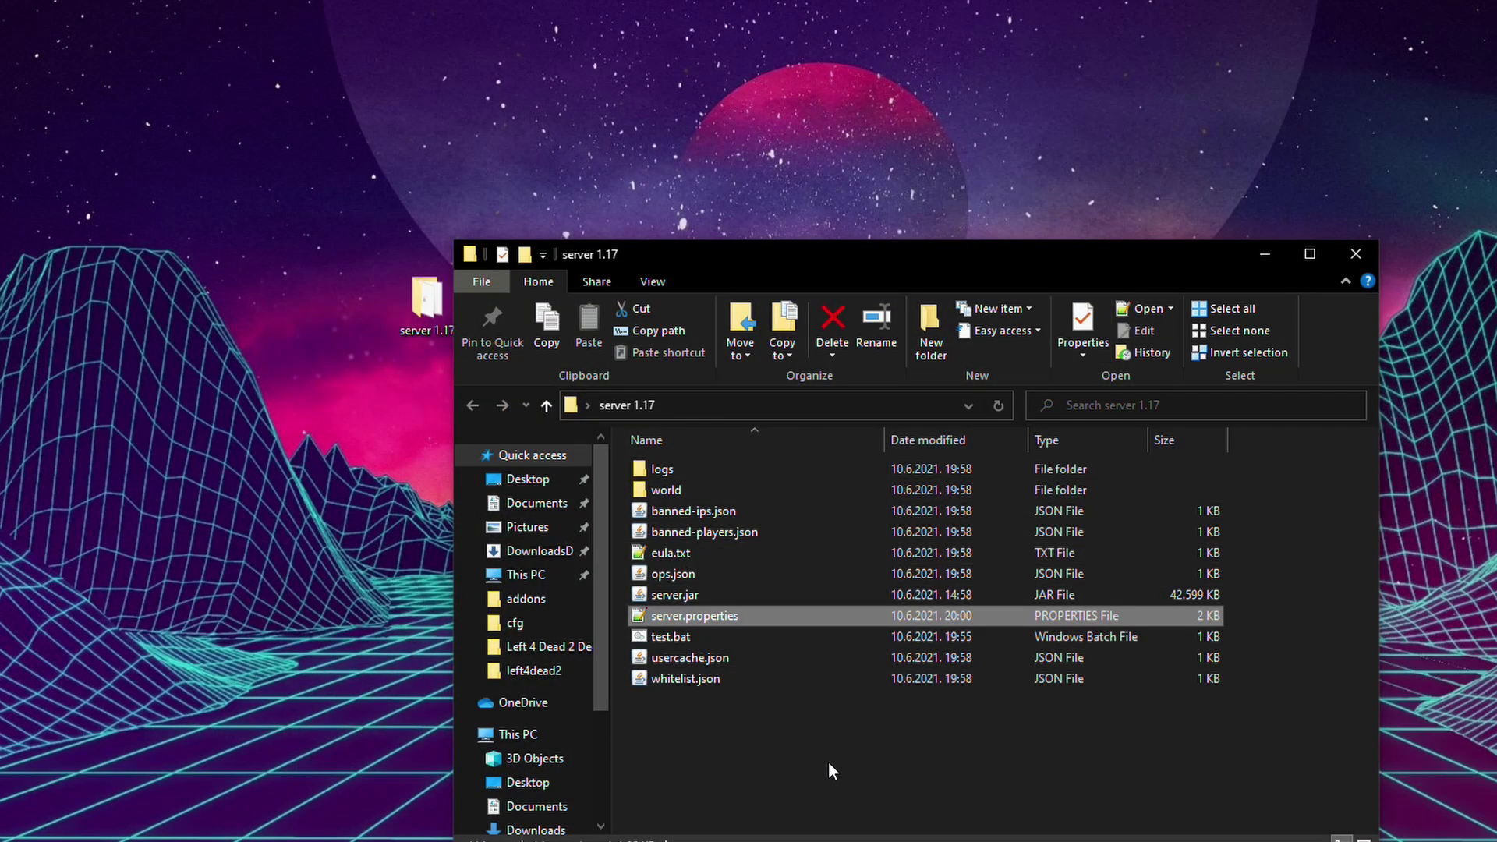
Relaunch the Minecraft server with test.bat so it runs in offline mode on port 25565.
double_click(717, 635)
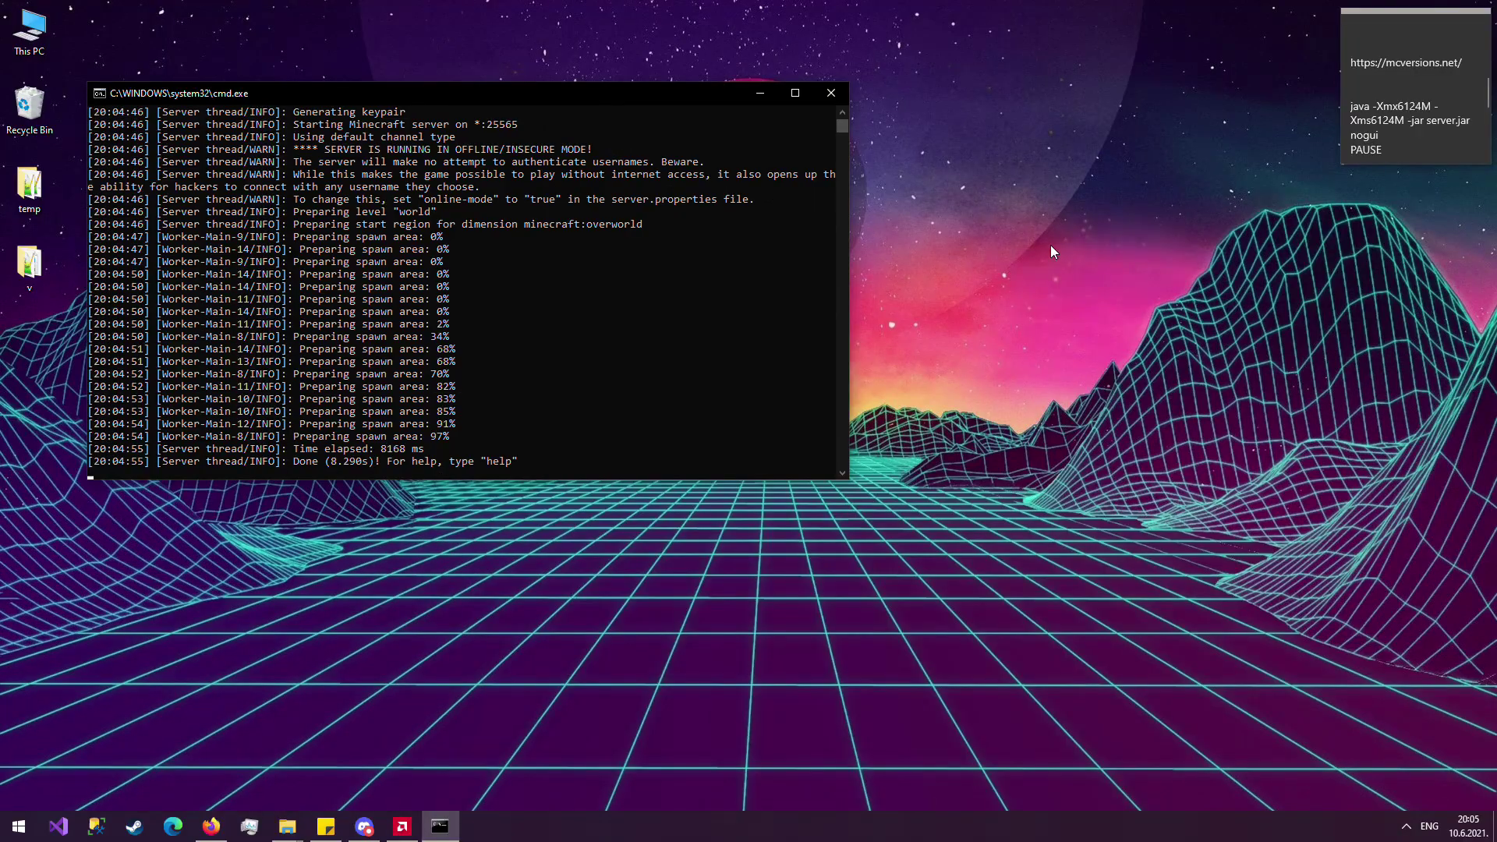
key(super)
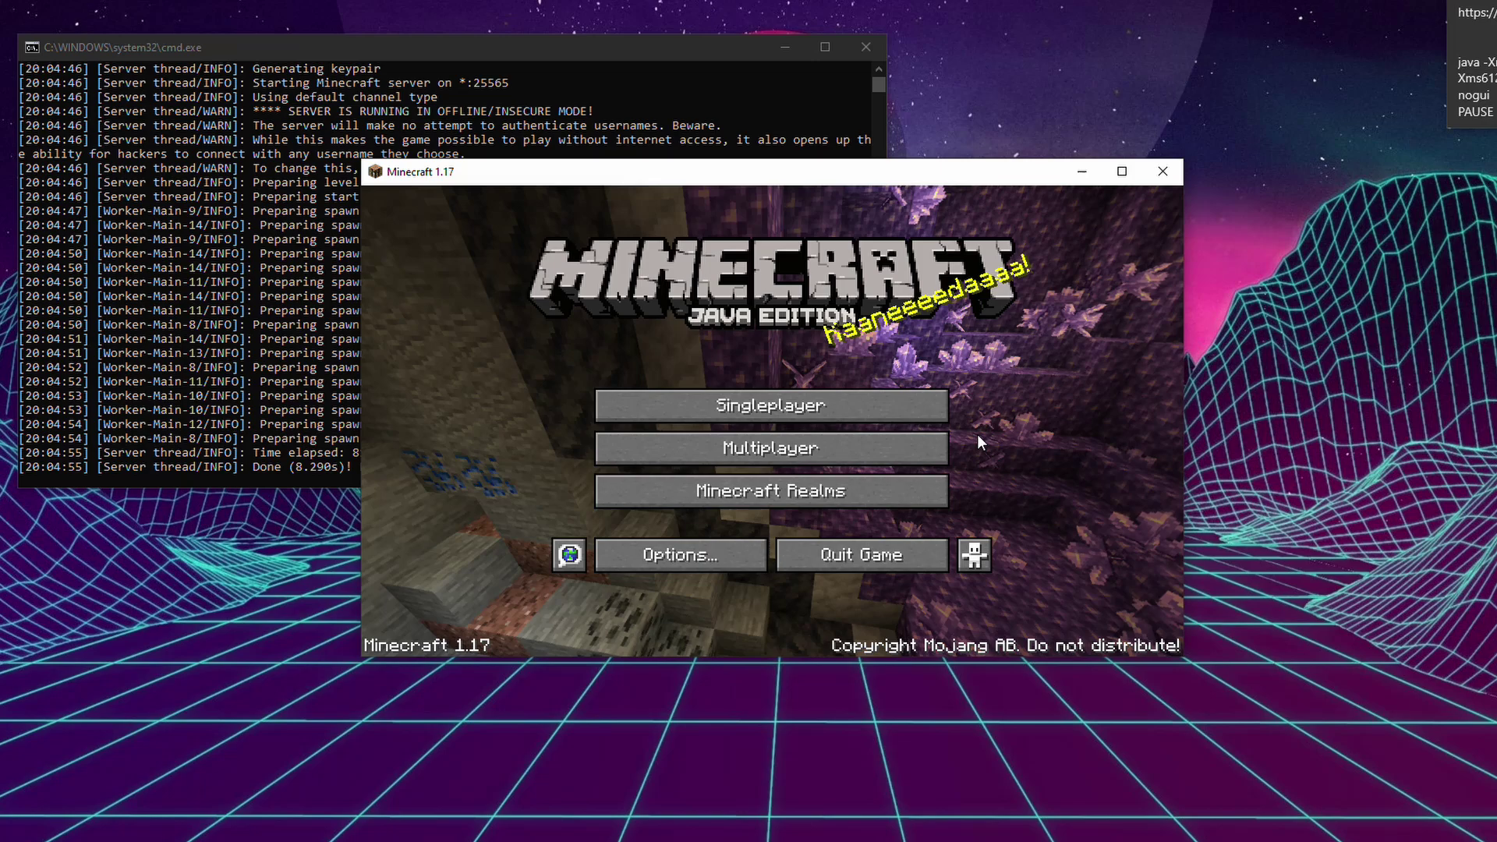
In Multiplayer, accept the warning and direct-connect to the server at 'localhost'.
click(864, 448)
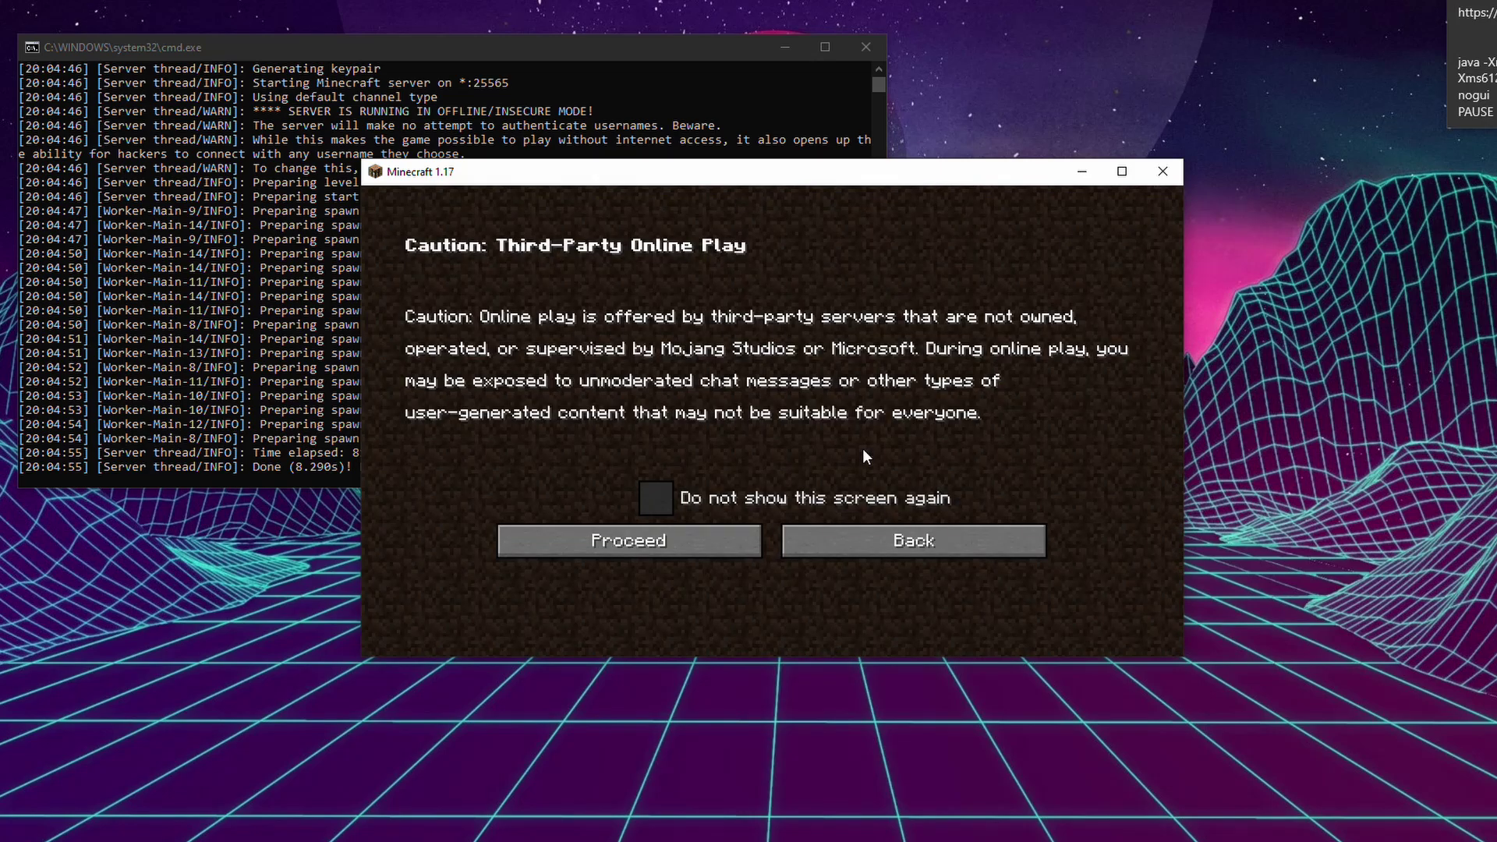
click(735, 540)
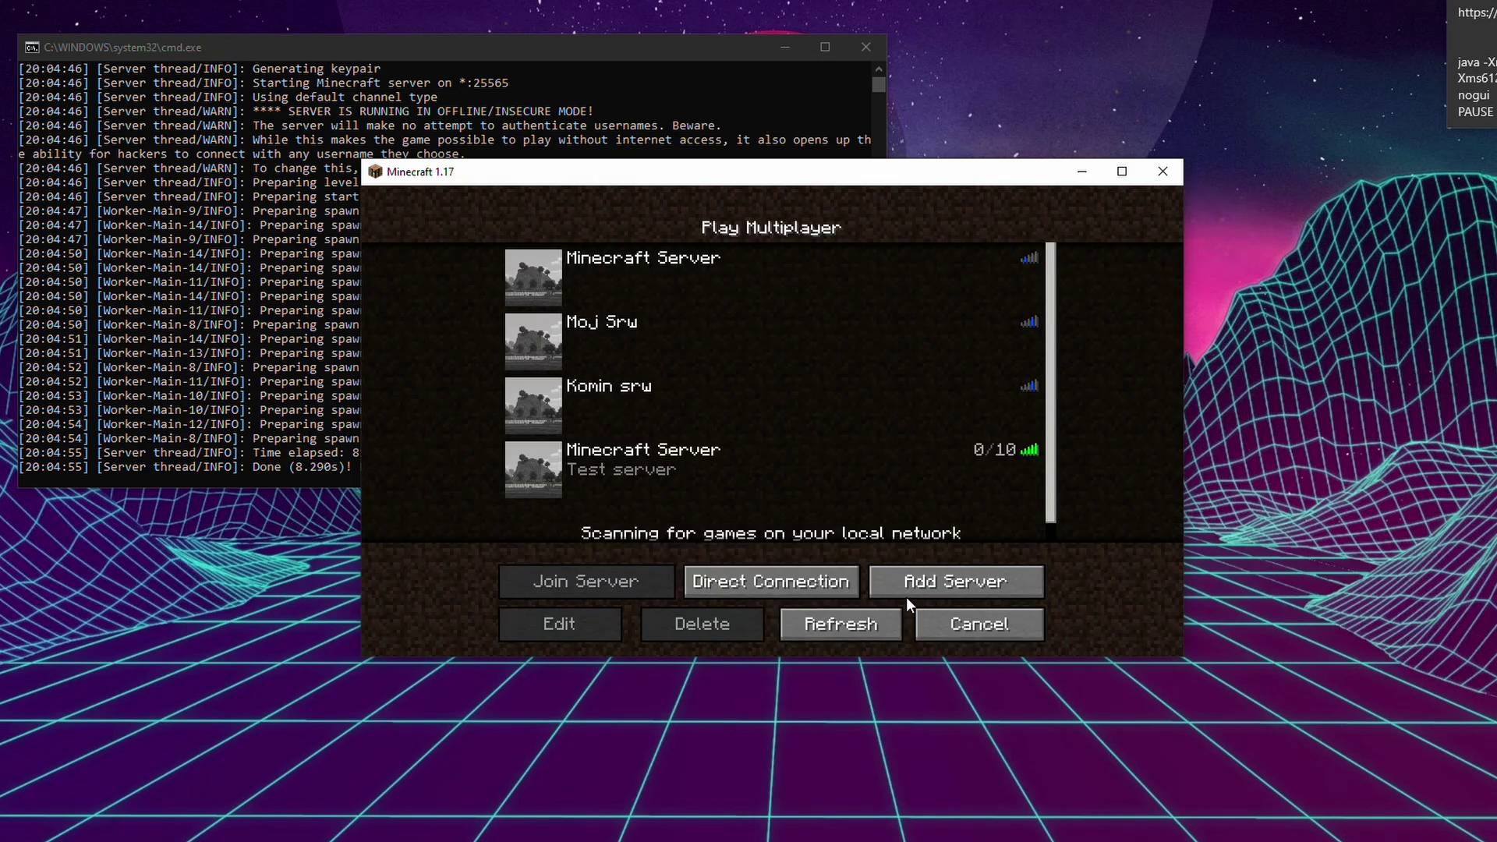
click(774, 581)
click(708, 408)
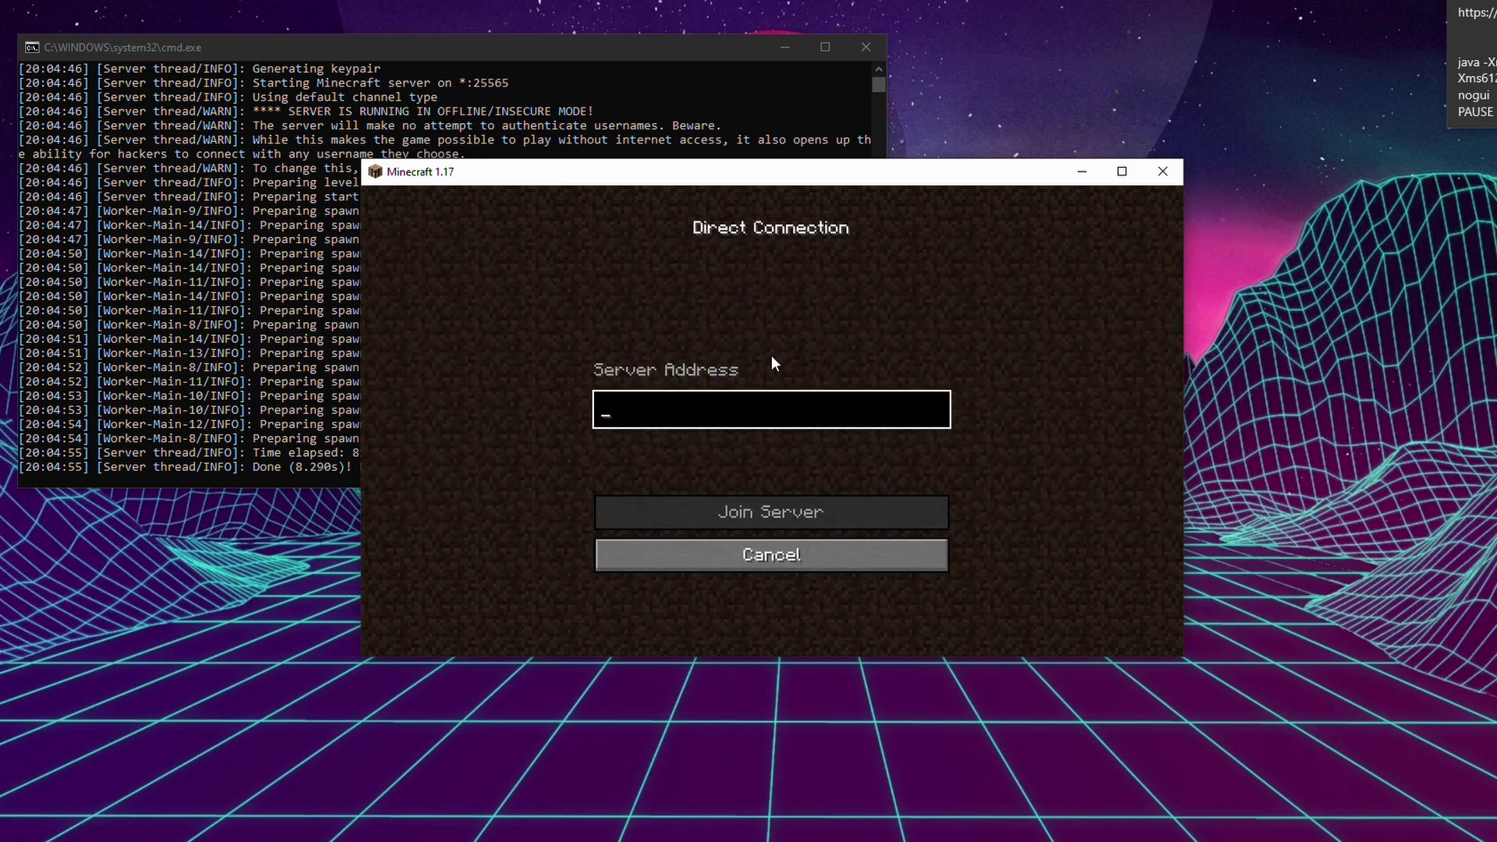
text(local)
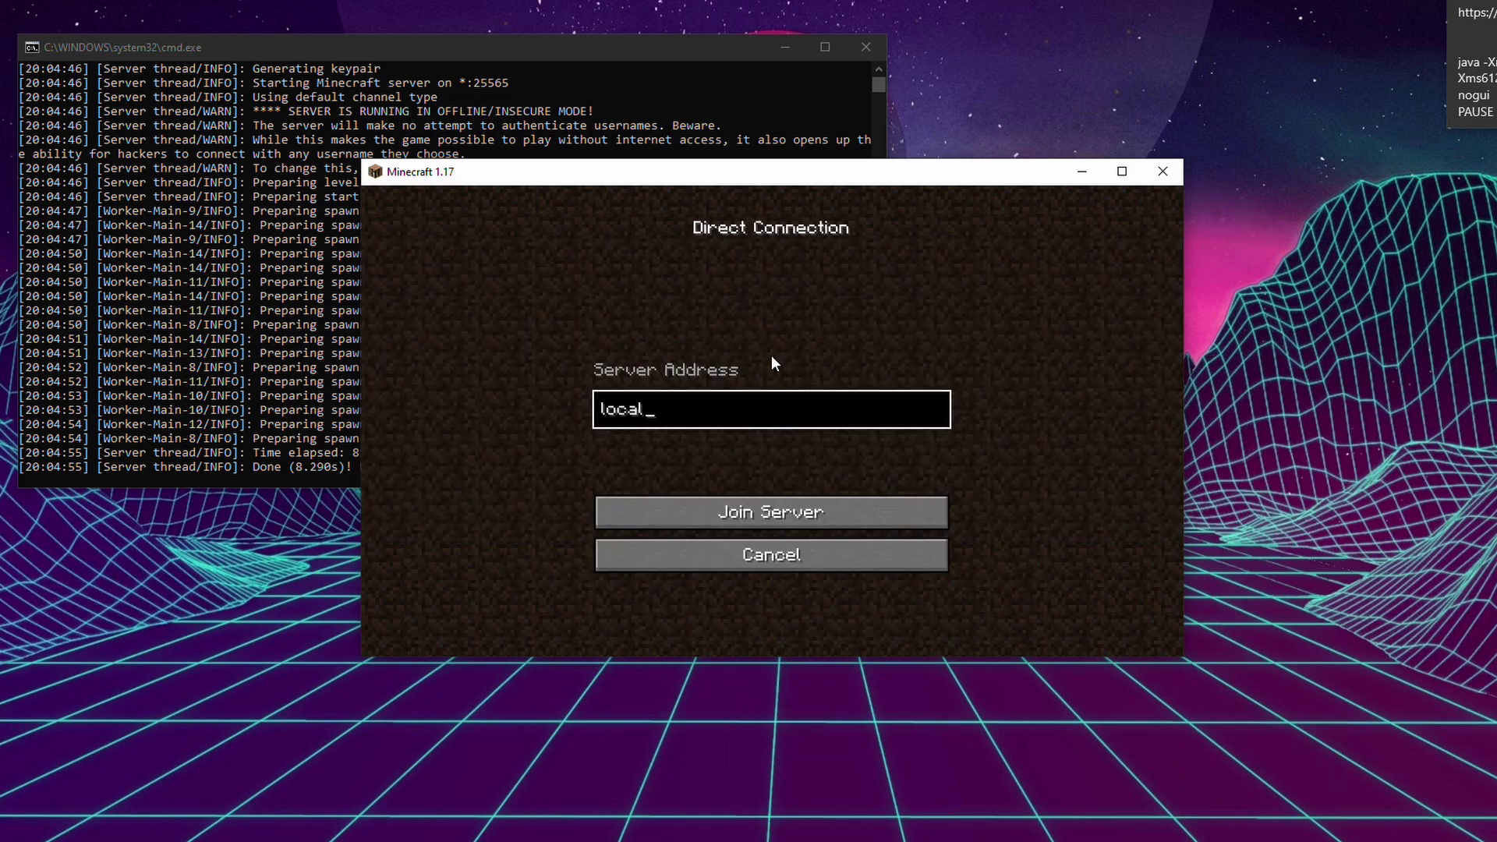
text(host)
click(806, 503)
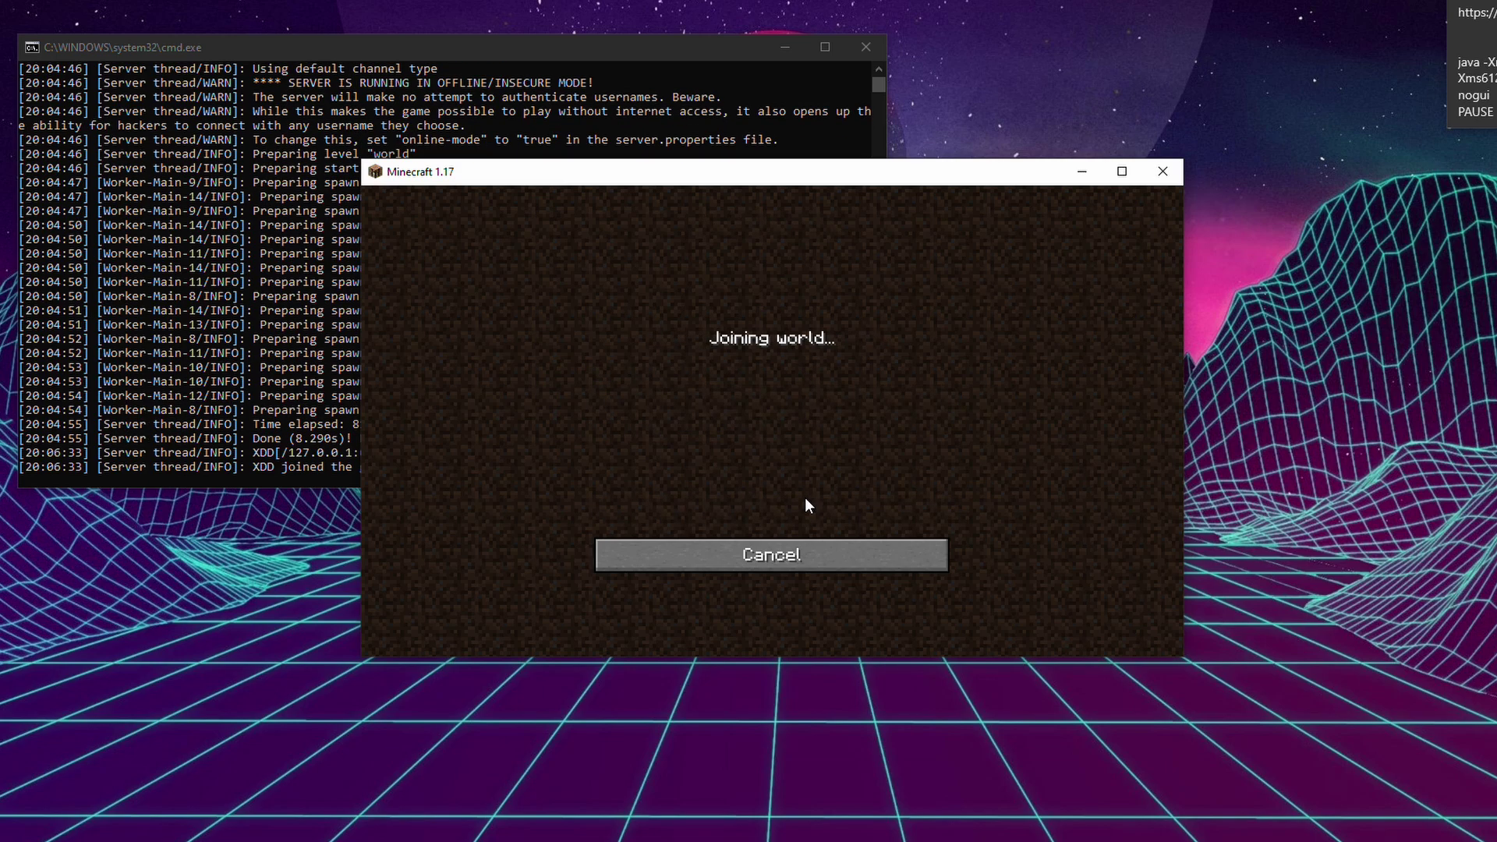
Check the server console's log lines showing the player joined, then return to the game.
click(251, 319)
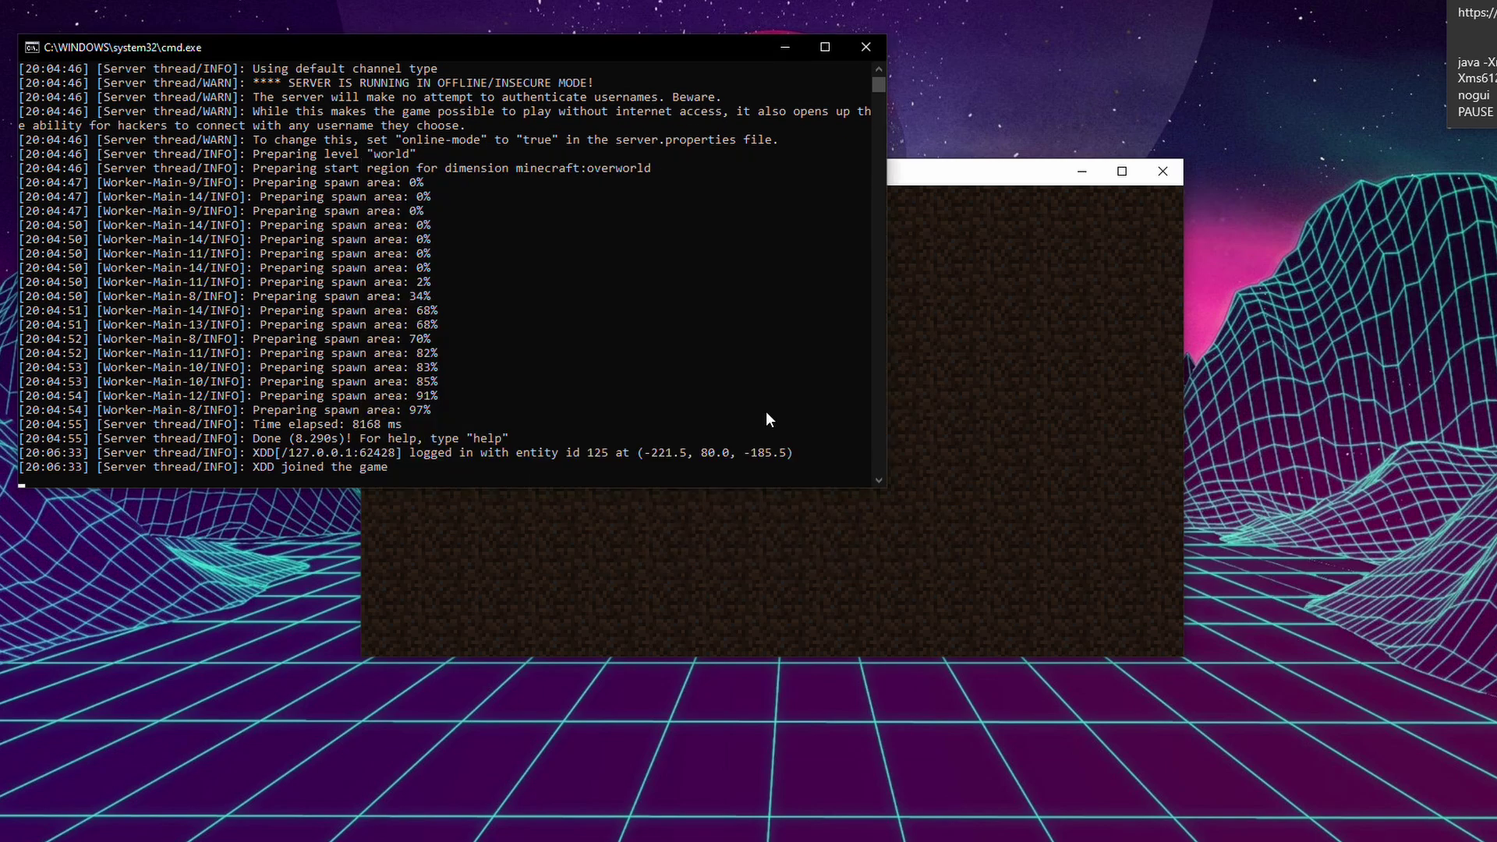
drag(253, 453, 389, 472)
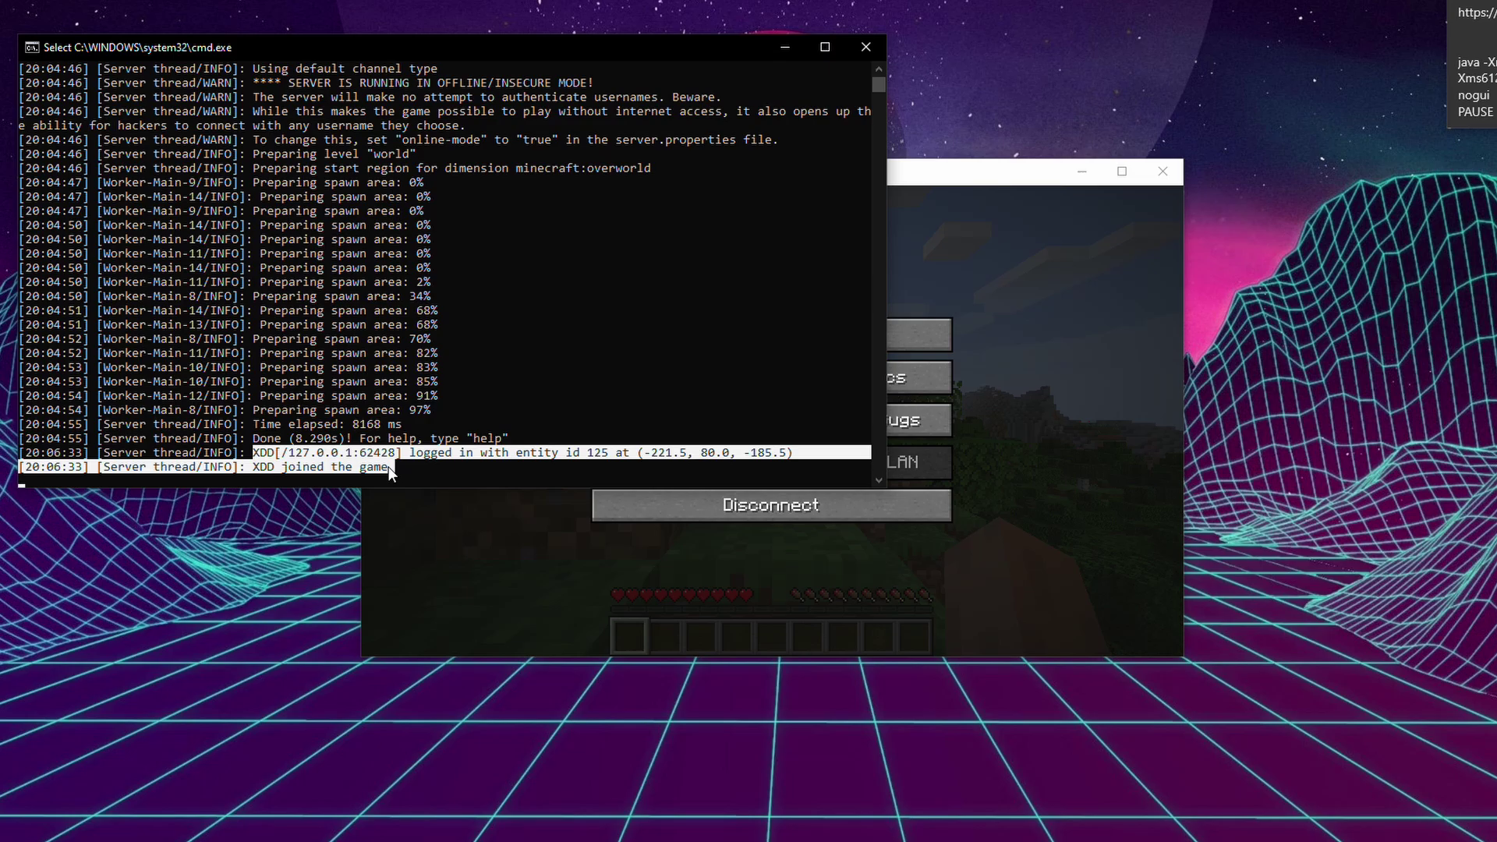
click(1049, 411)
click(867, 327)
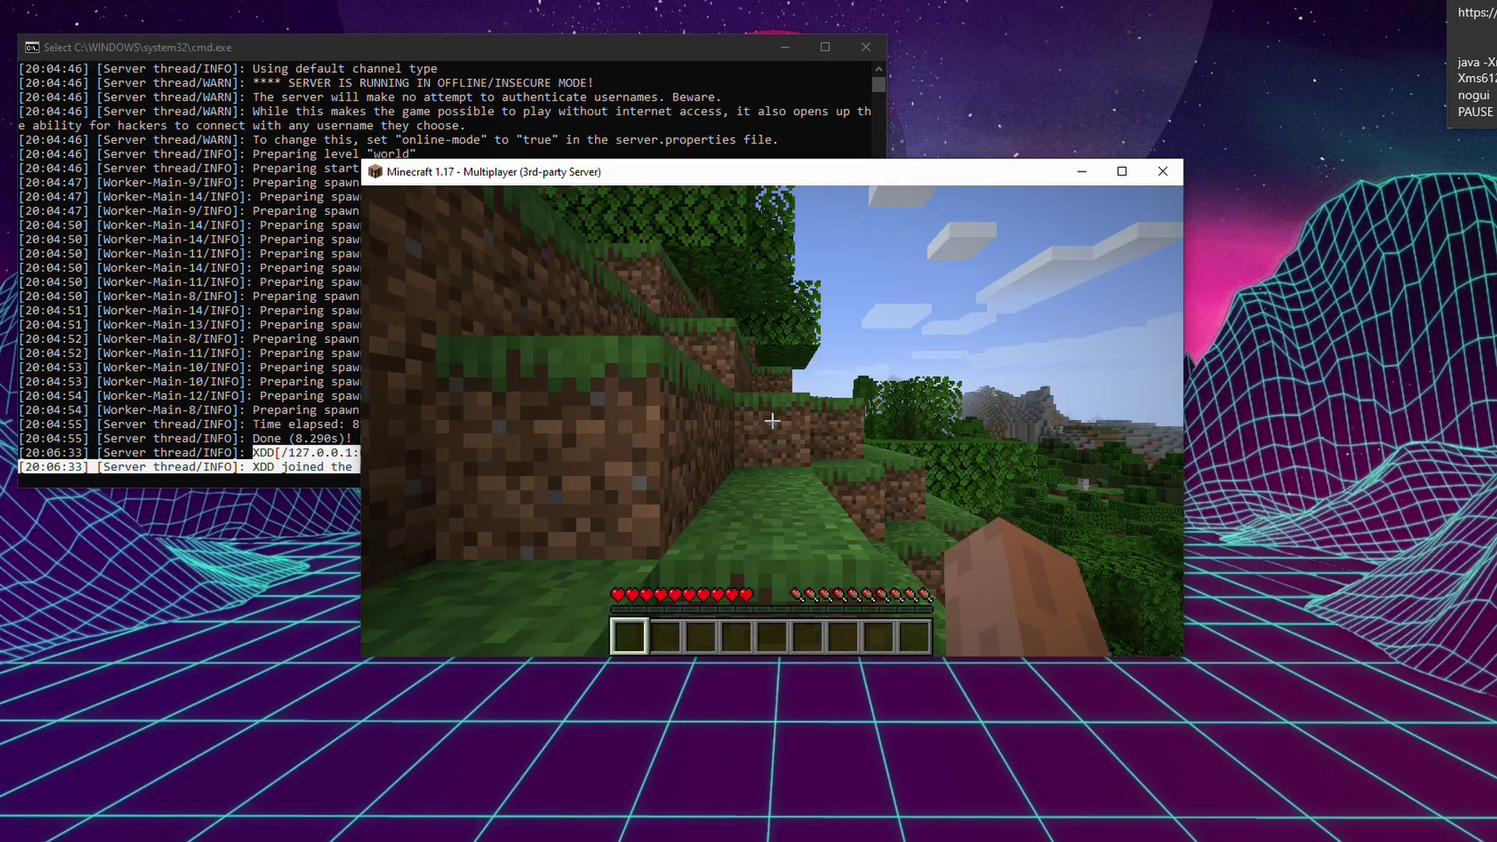
Walk forward through the leaves to look over the forested valley and mountain.
key(w)
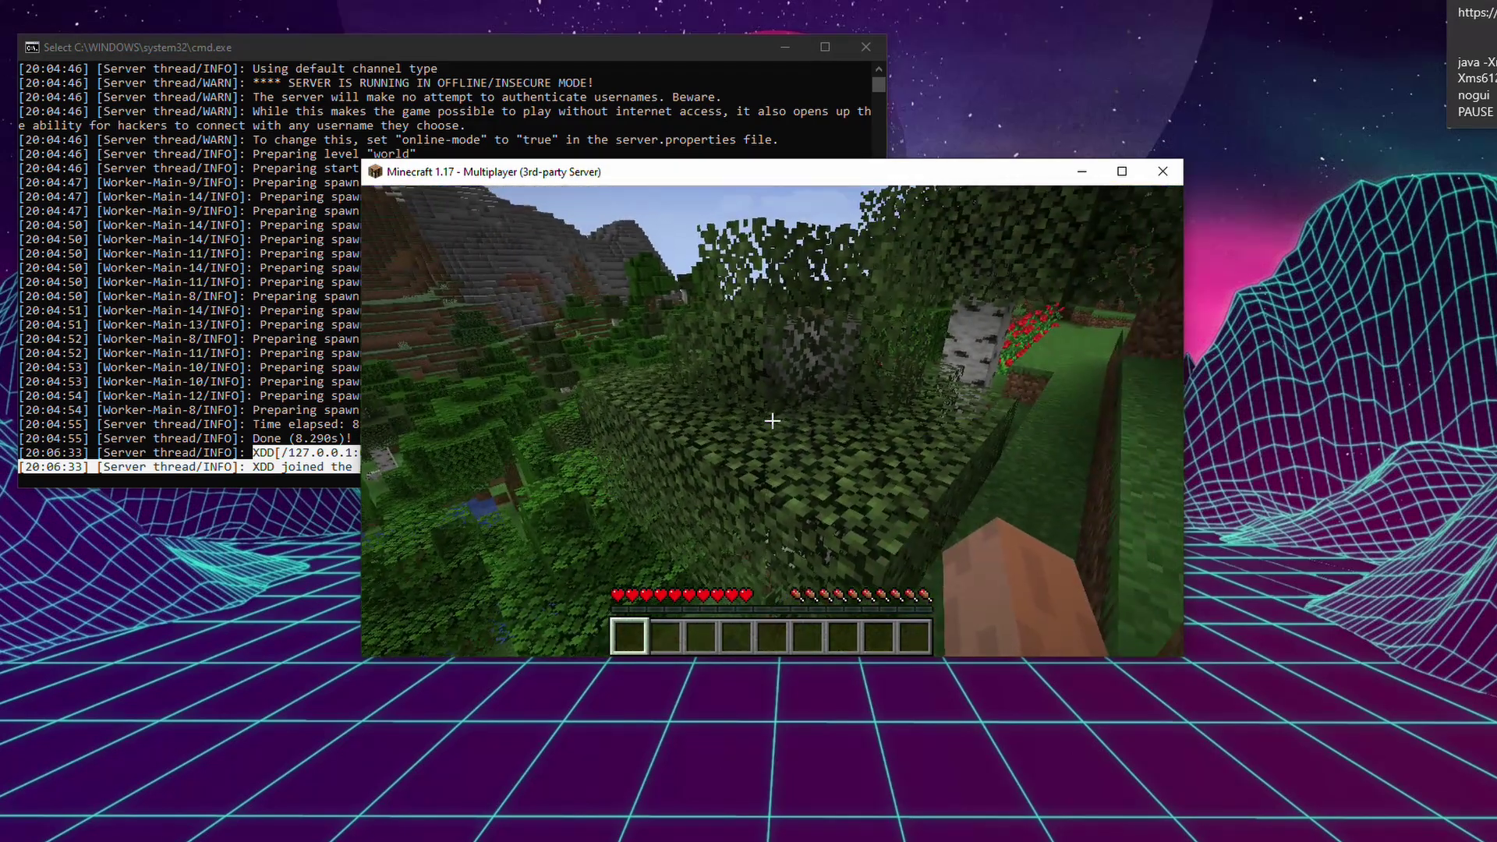
key(w)
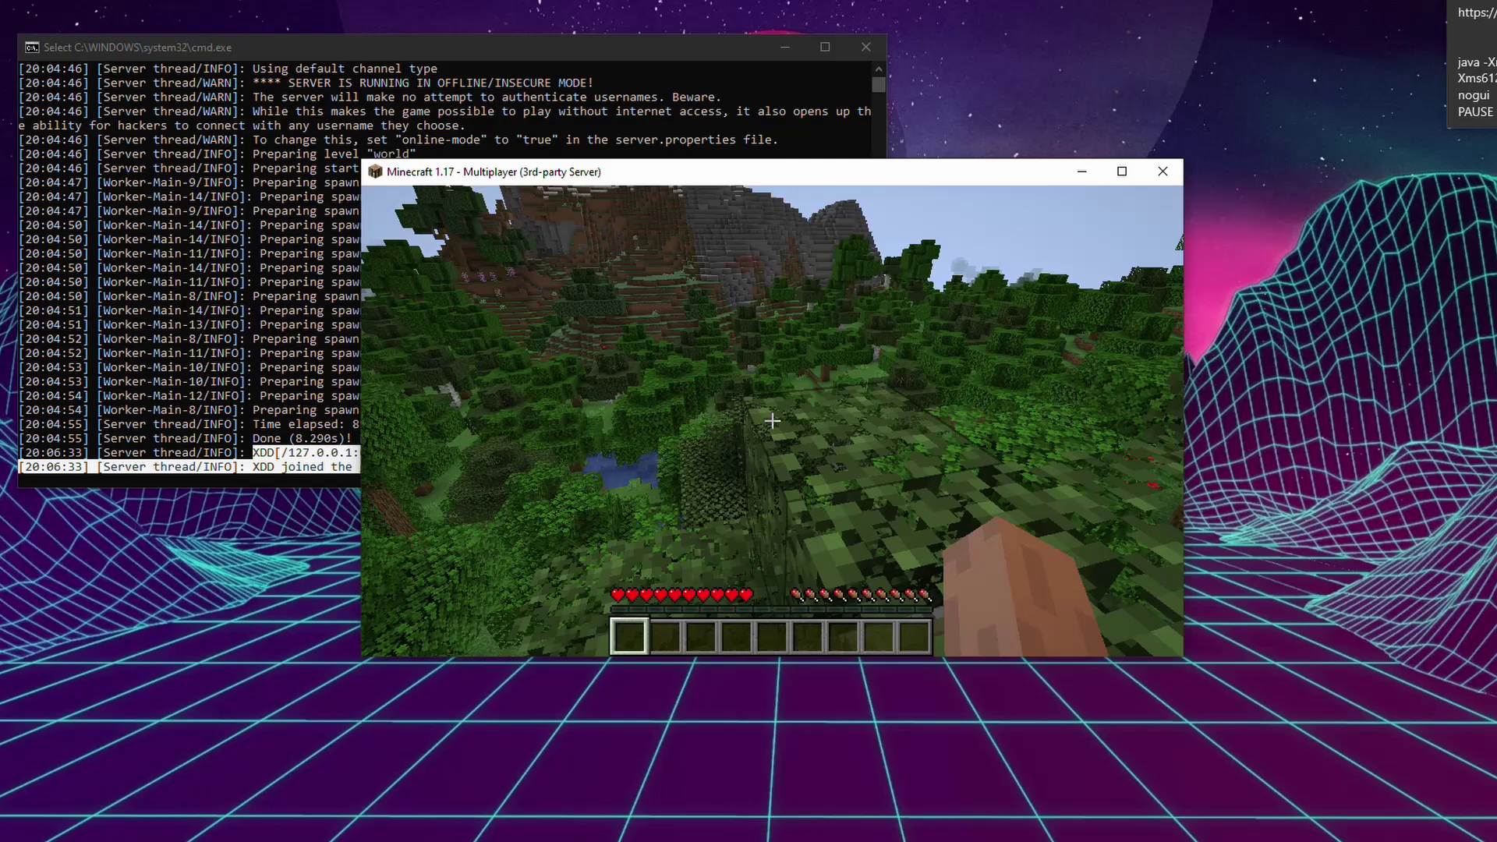
key(w)
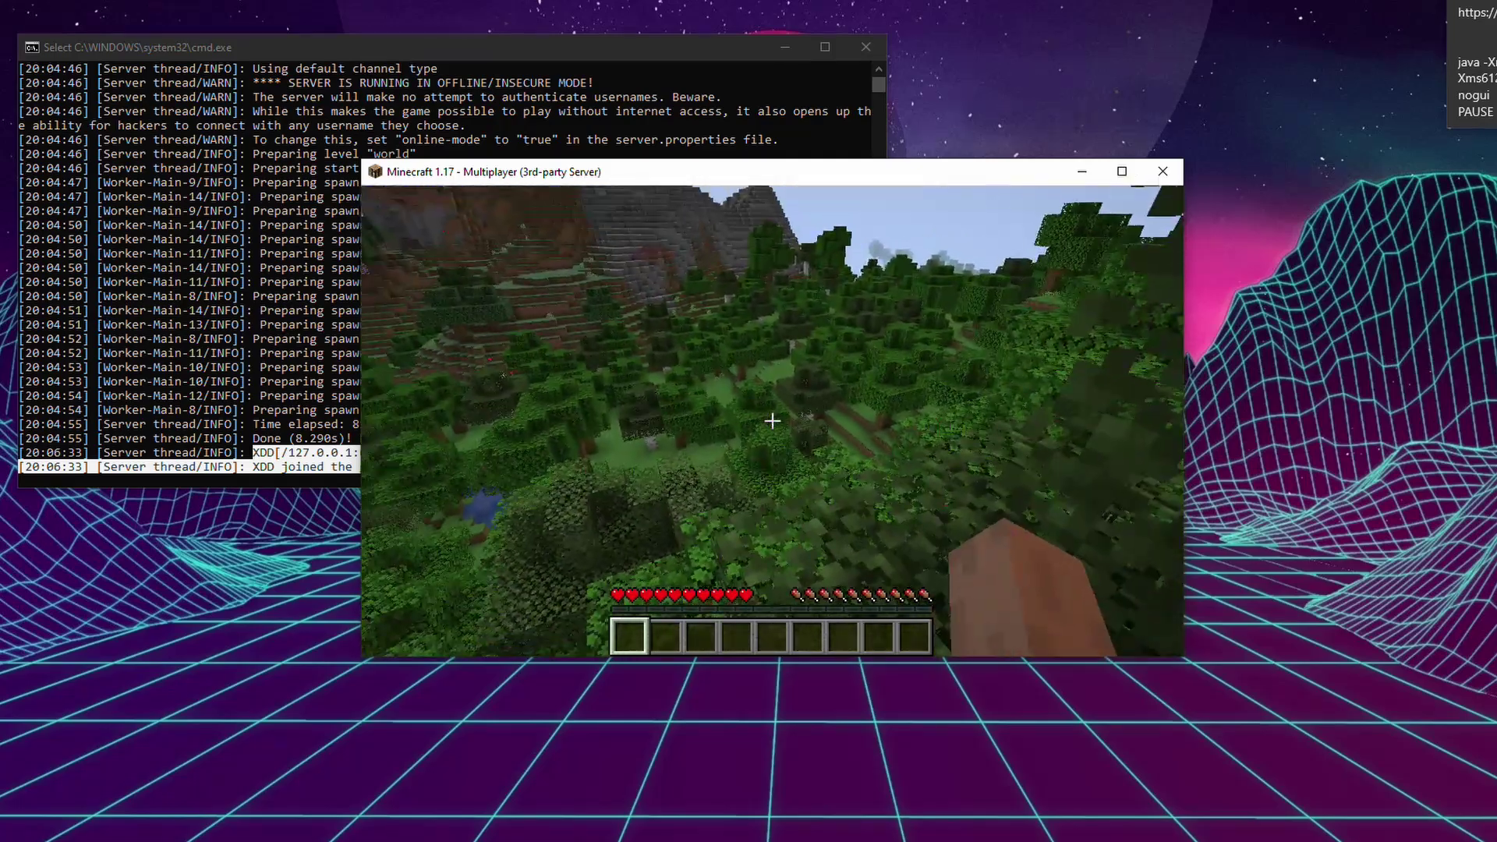
key(w)
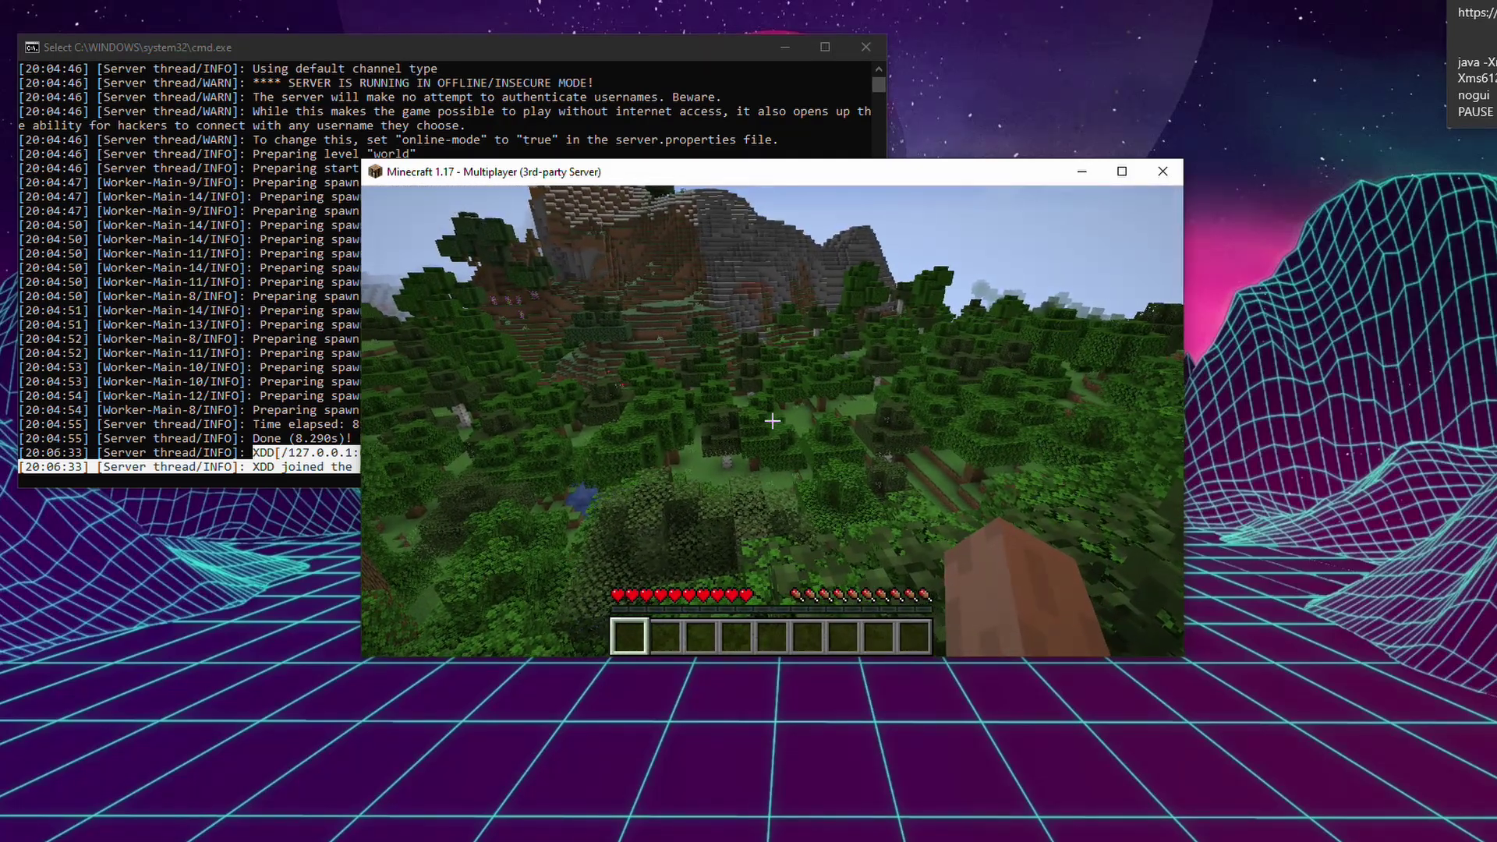
key(w)
key(w)
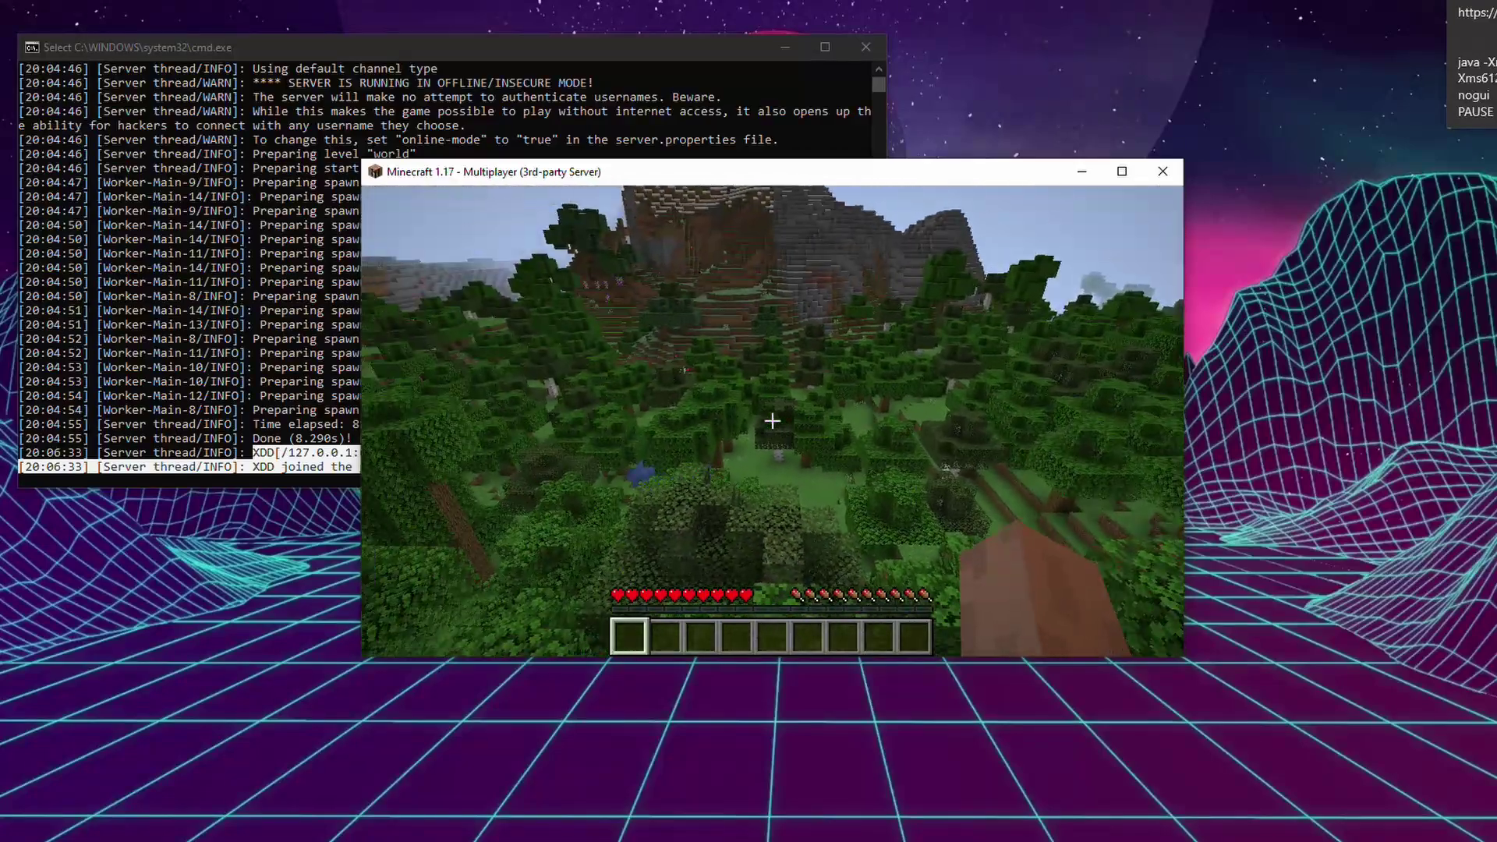
key(w)
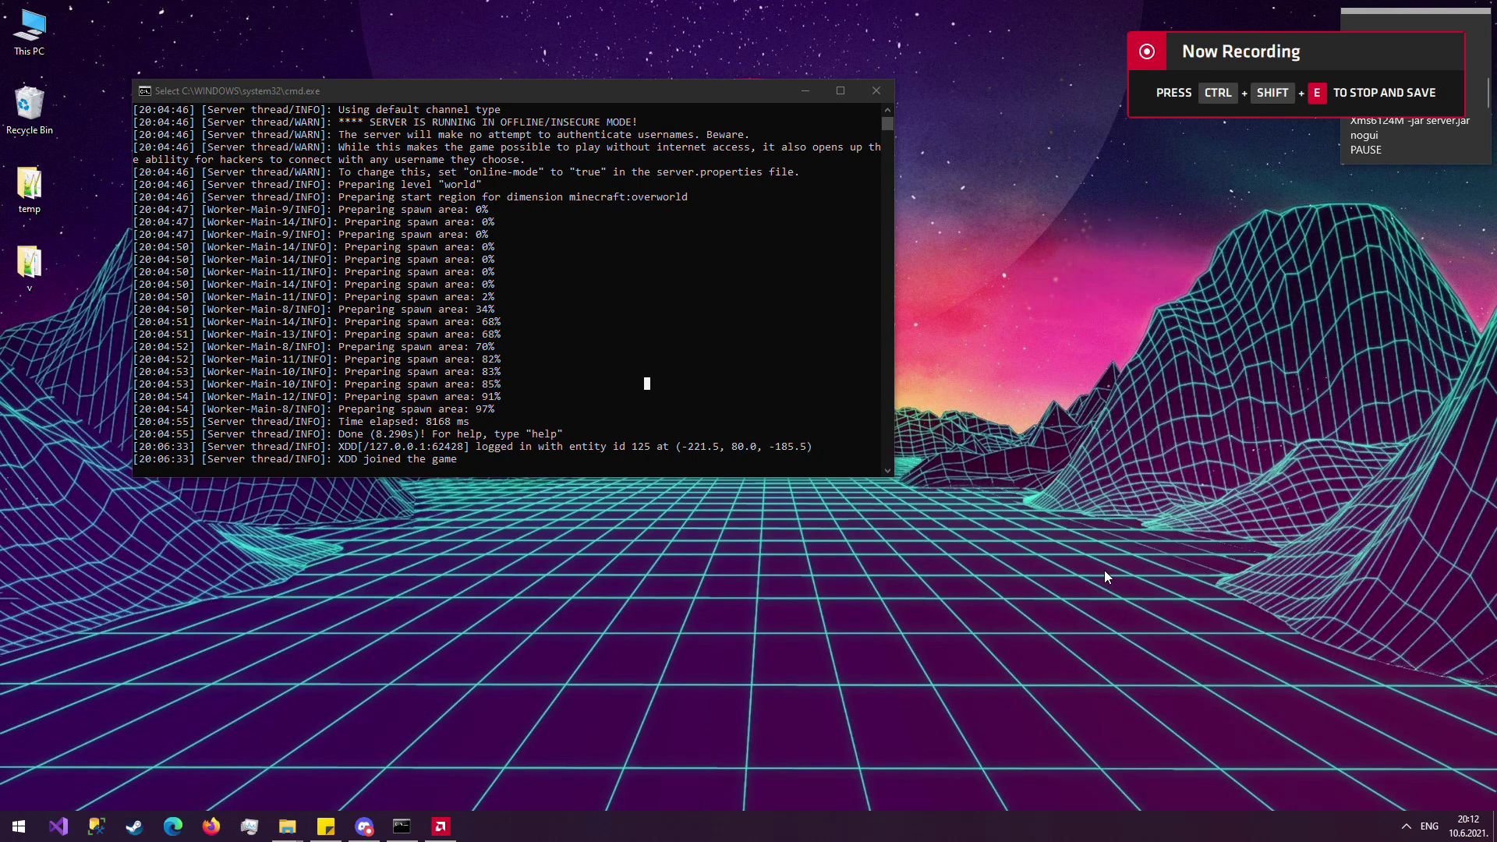
Launch ZeroTier One and show its list of joined networks from the tray icon.
key(super)
text(zer)
key(Return)
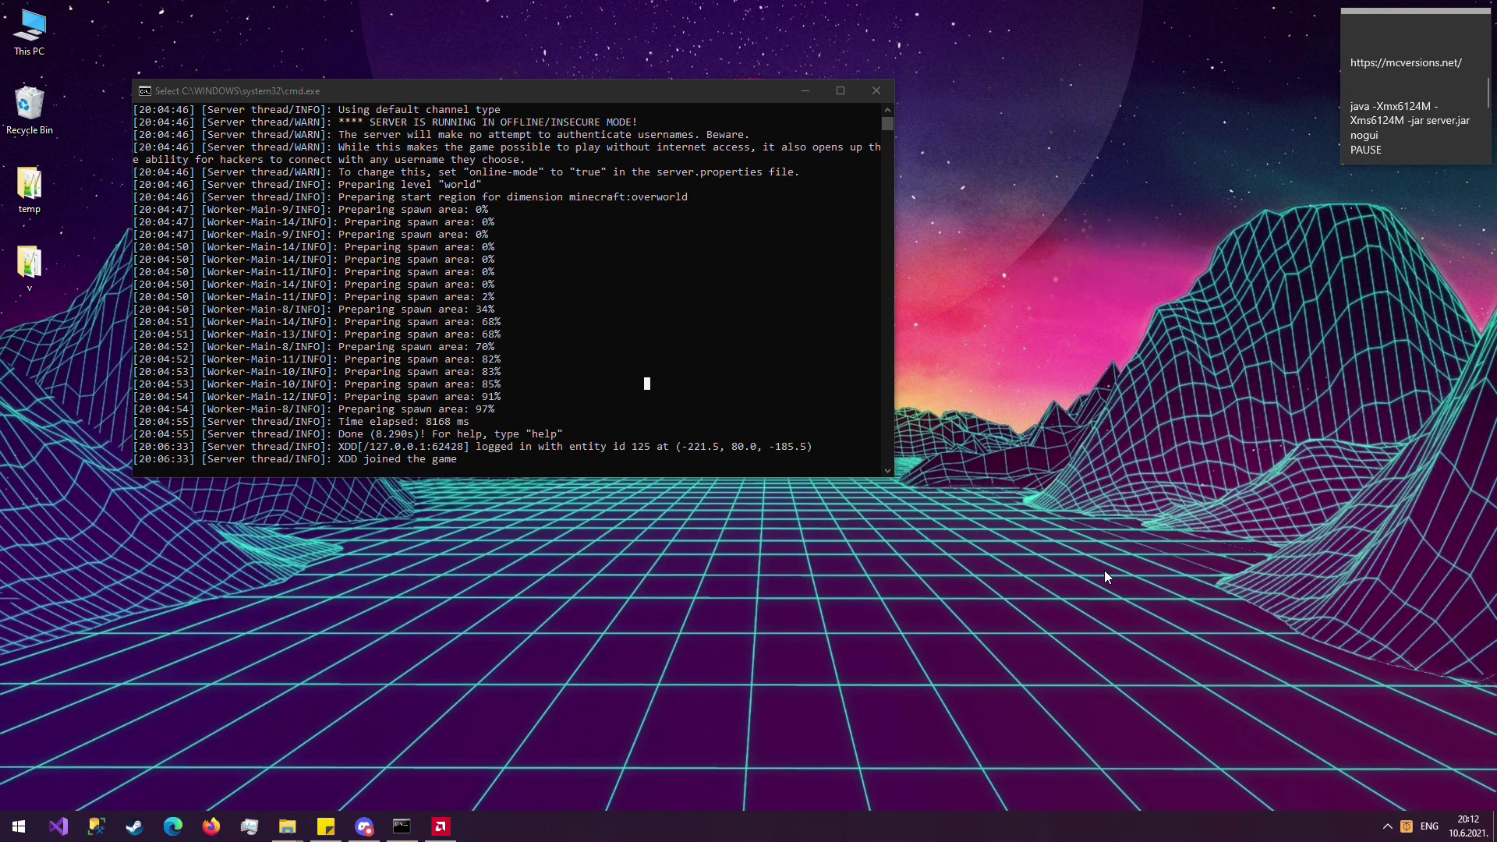
right_click(1406, 825)
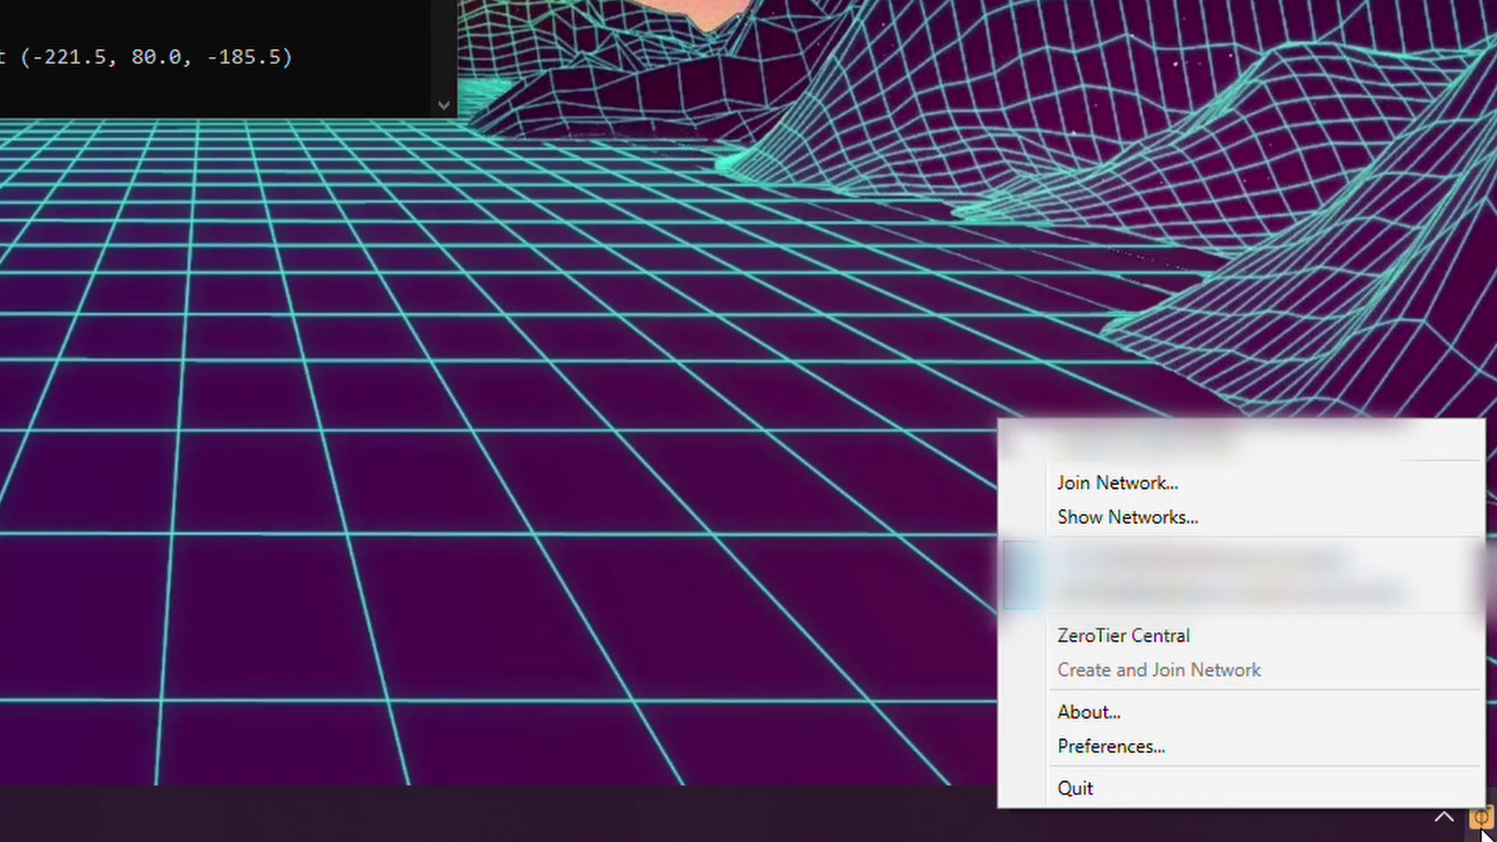
click(1247, 517)
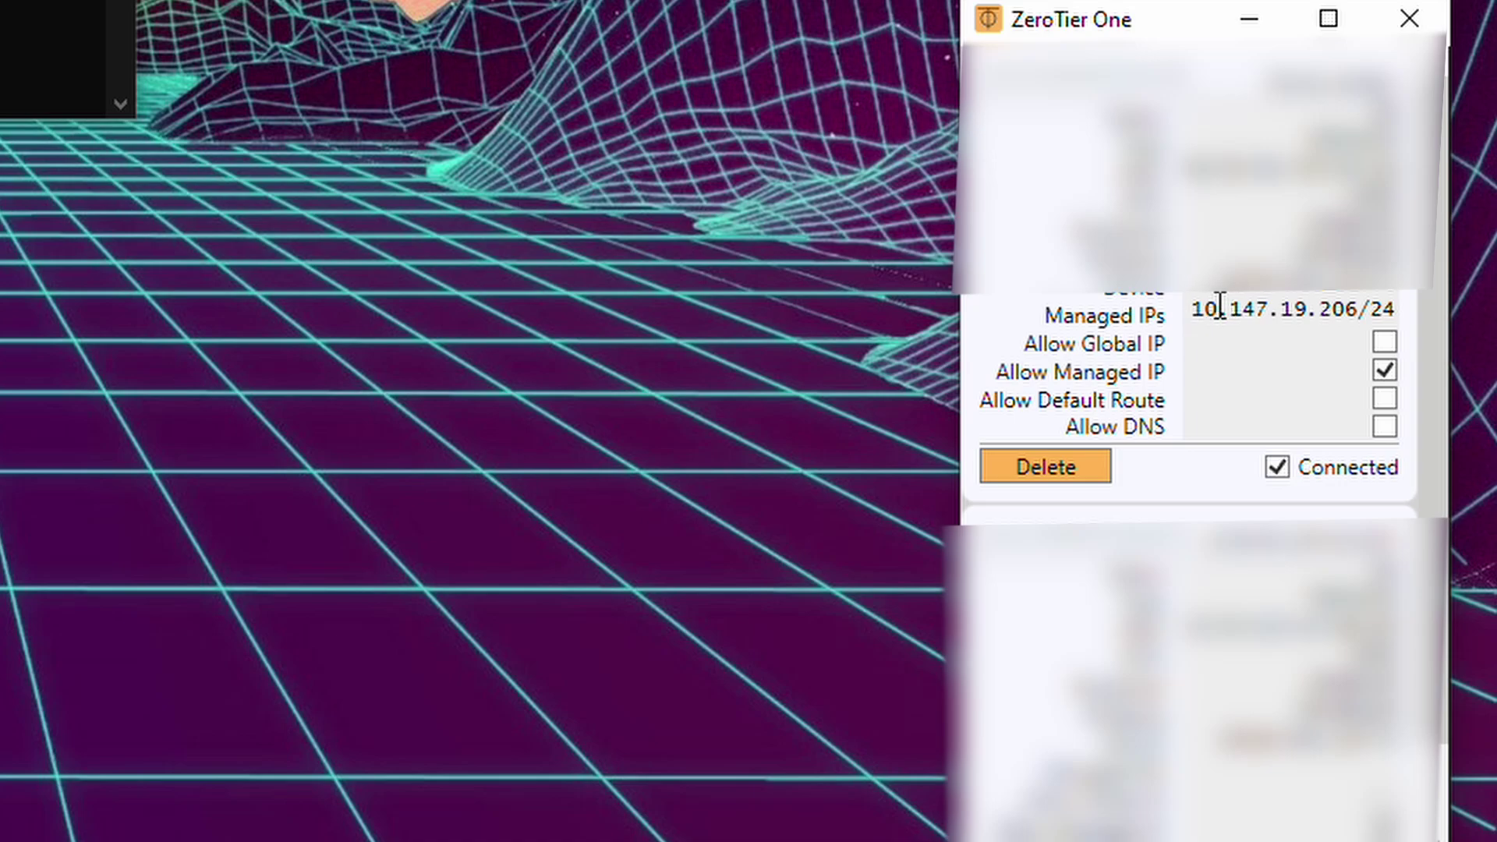
Select the managed IP 10.147.19.206 and copy it to the clipboard.
drag(1192, 306, 1396, 310)
click(1236, 309)
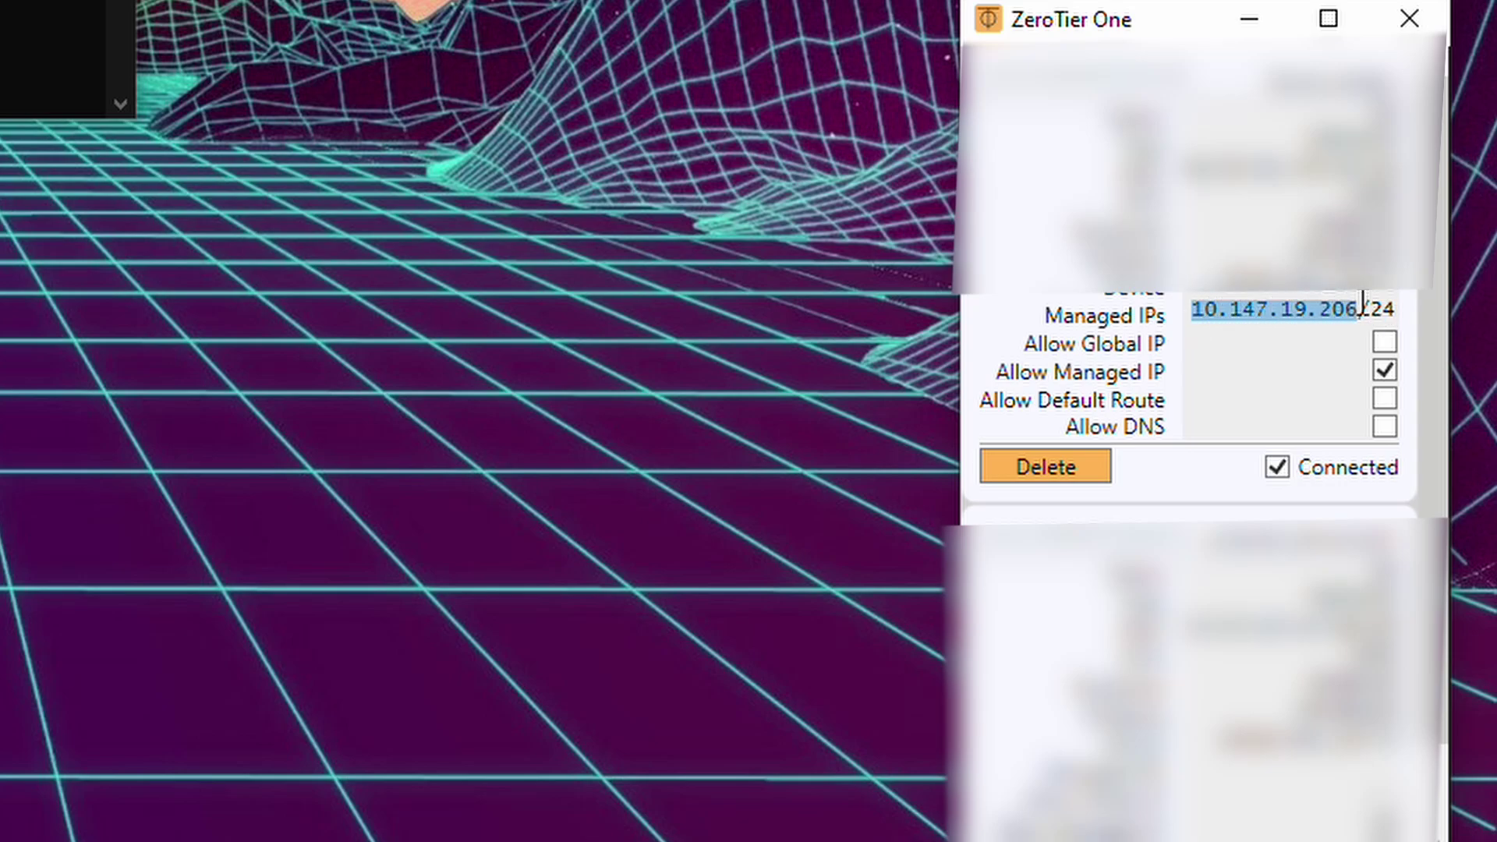
right_click(1248, 306)
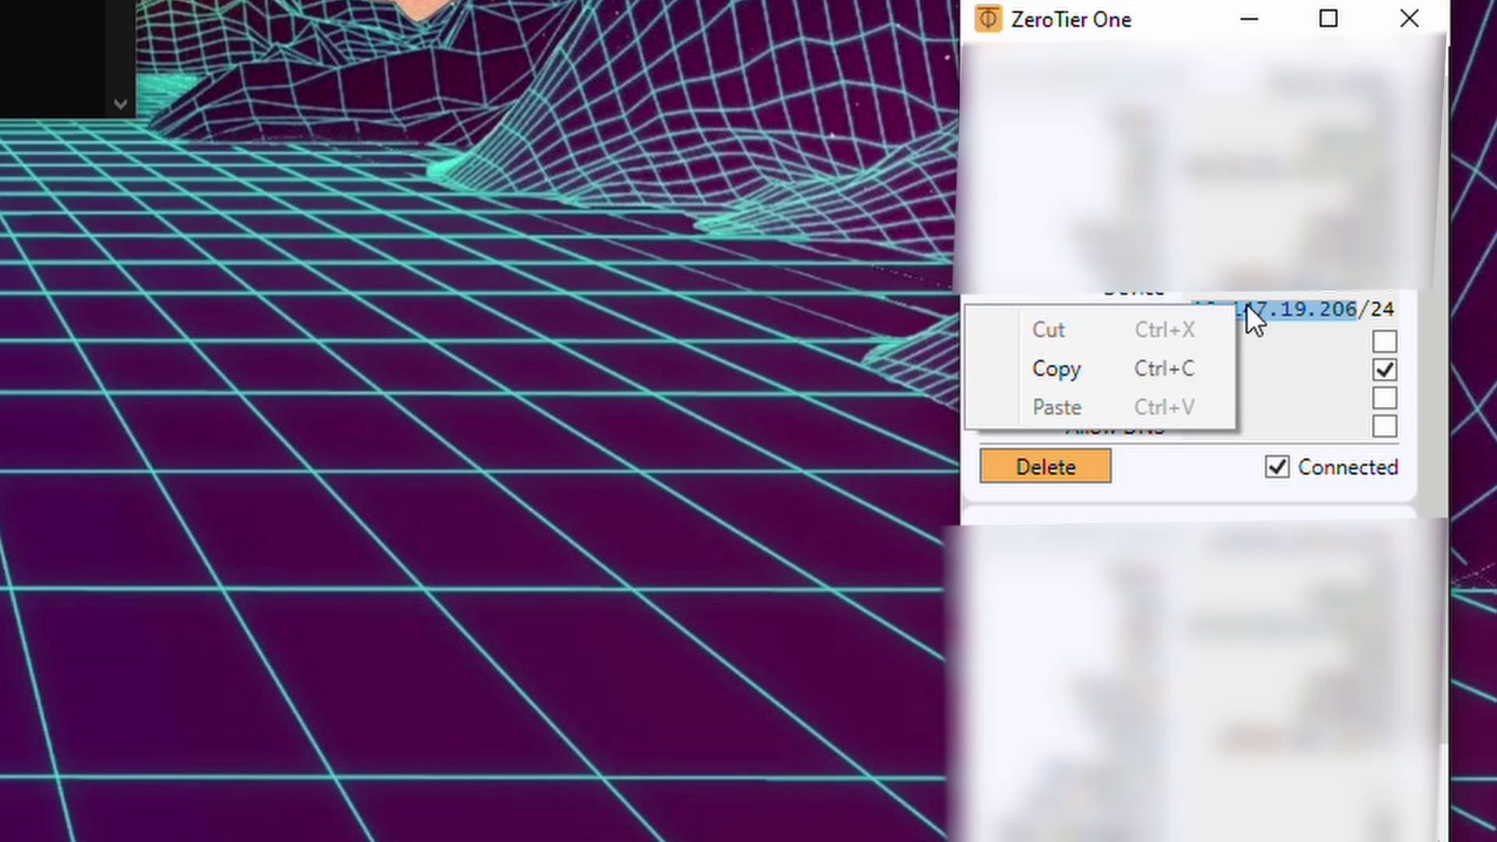
click(1145, 368)
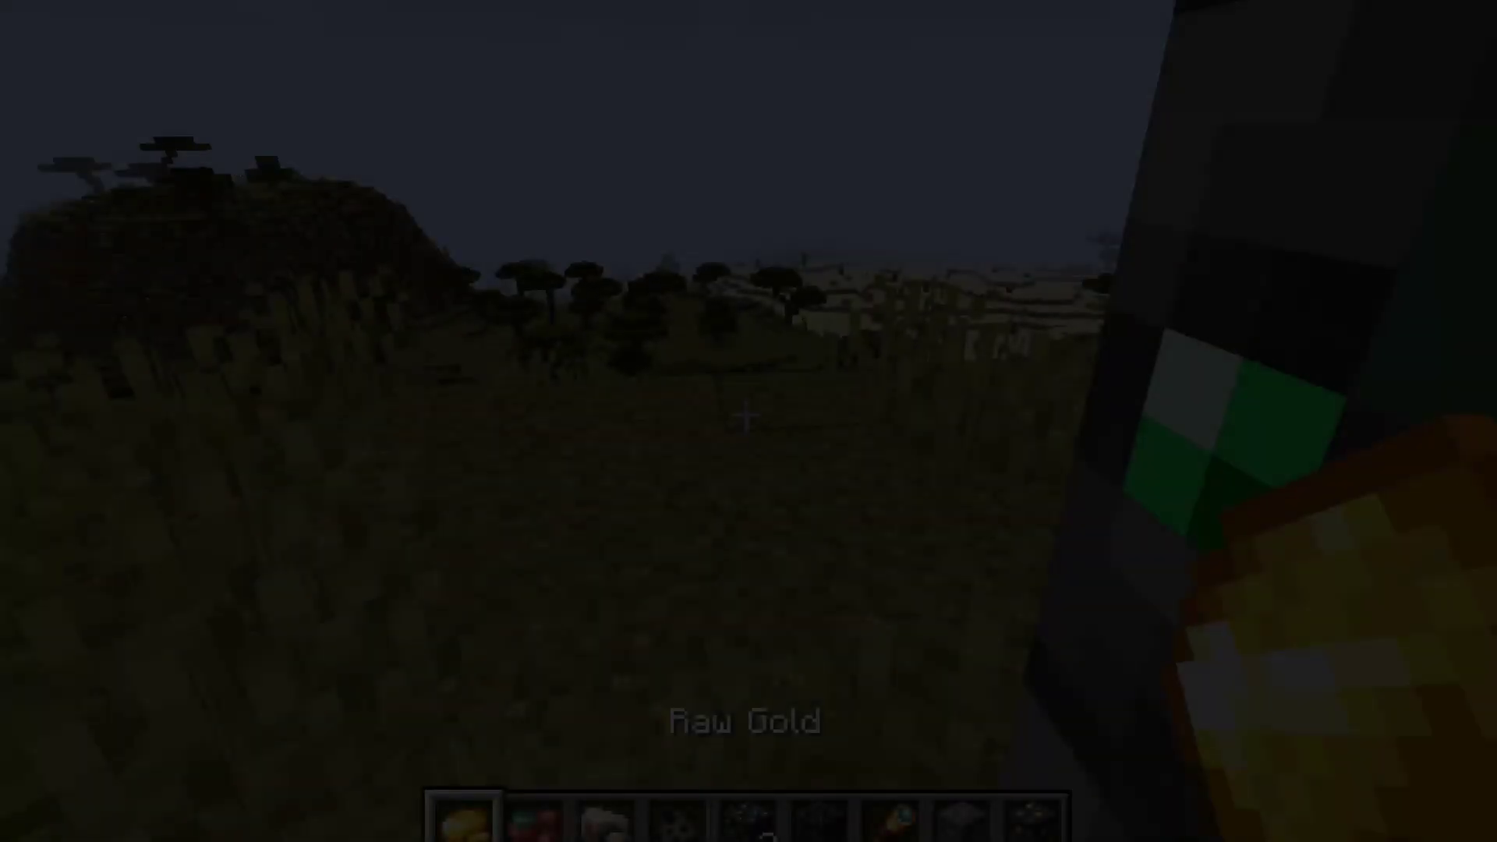
Middle-click to pick moss blocks, place a second moss block, then break one grass and one moss block.
scroll(749, 421, down, 5)
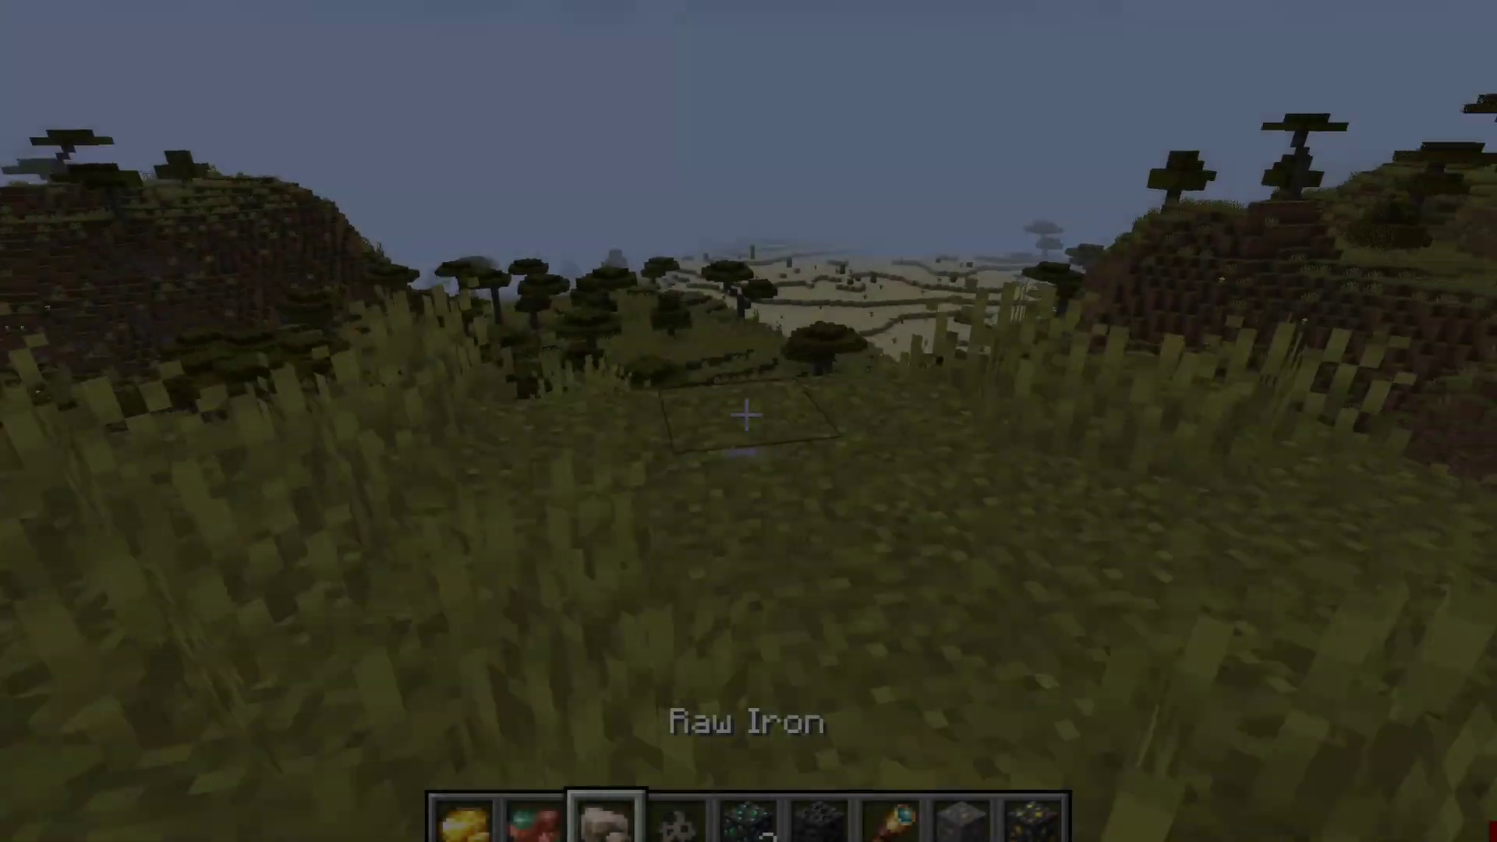
scroll(748, 422, up, 5)
scroll(748, 421, down, 2)
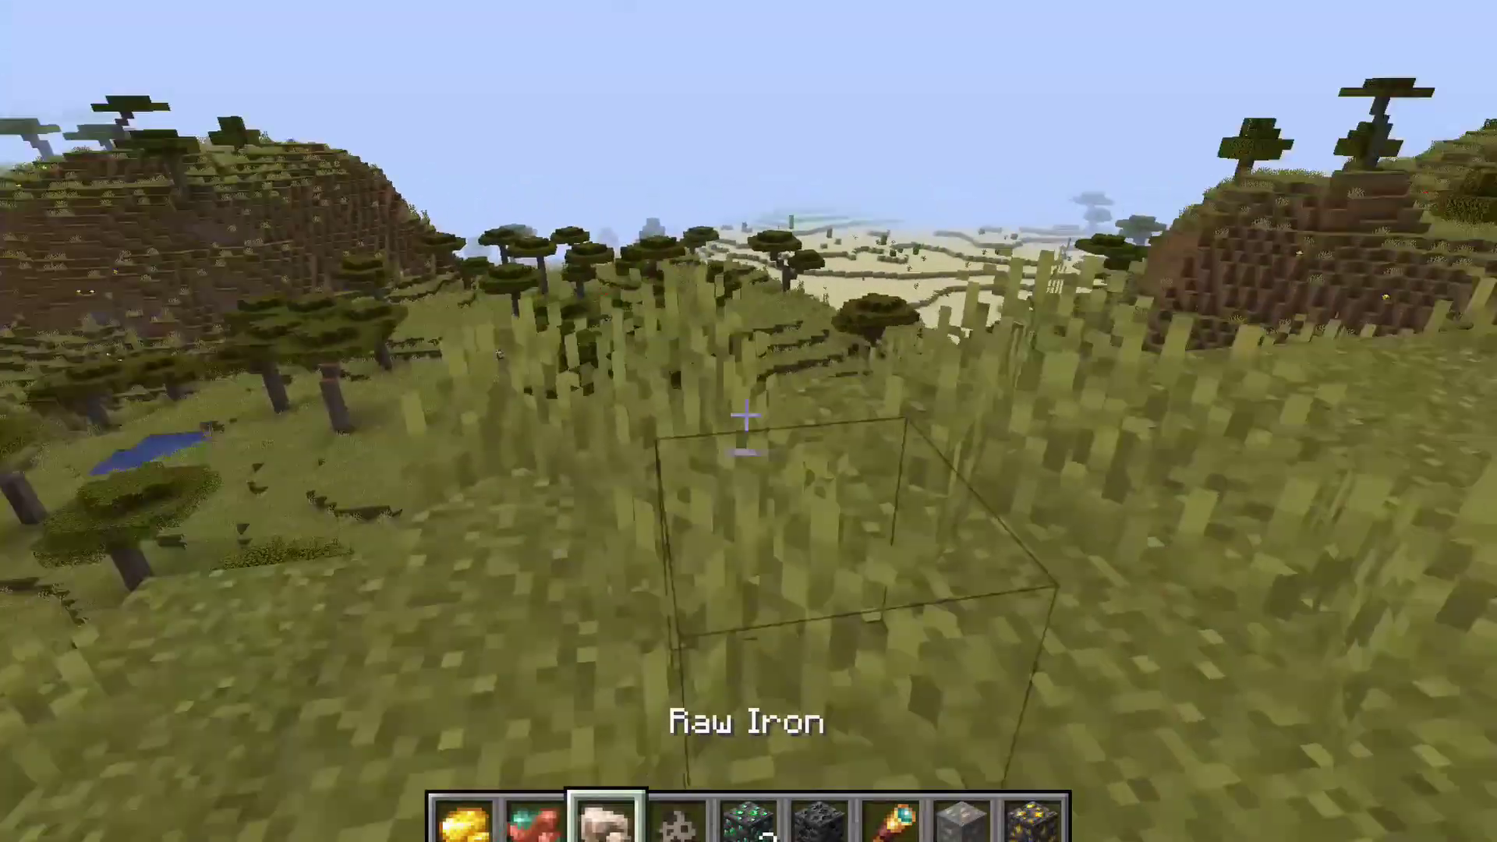
middle_click(746, 415)
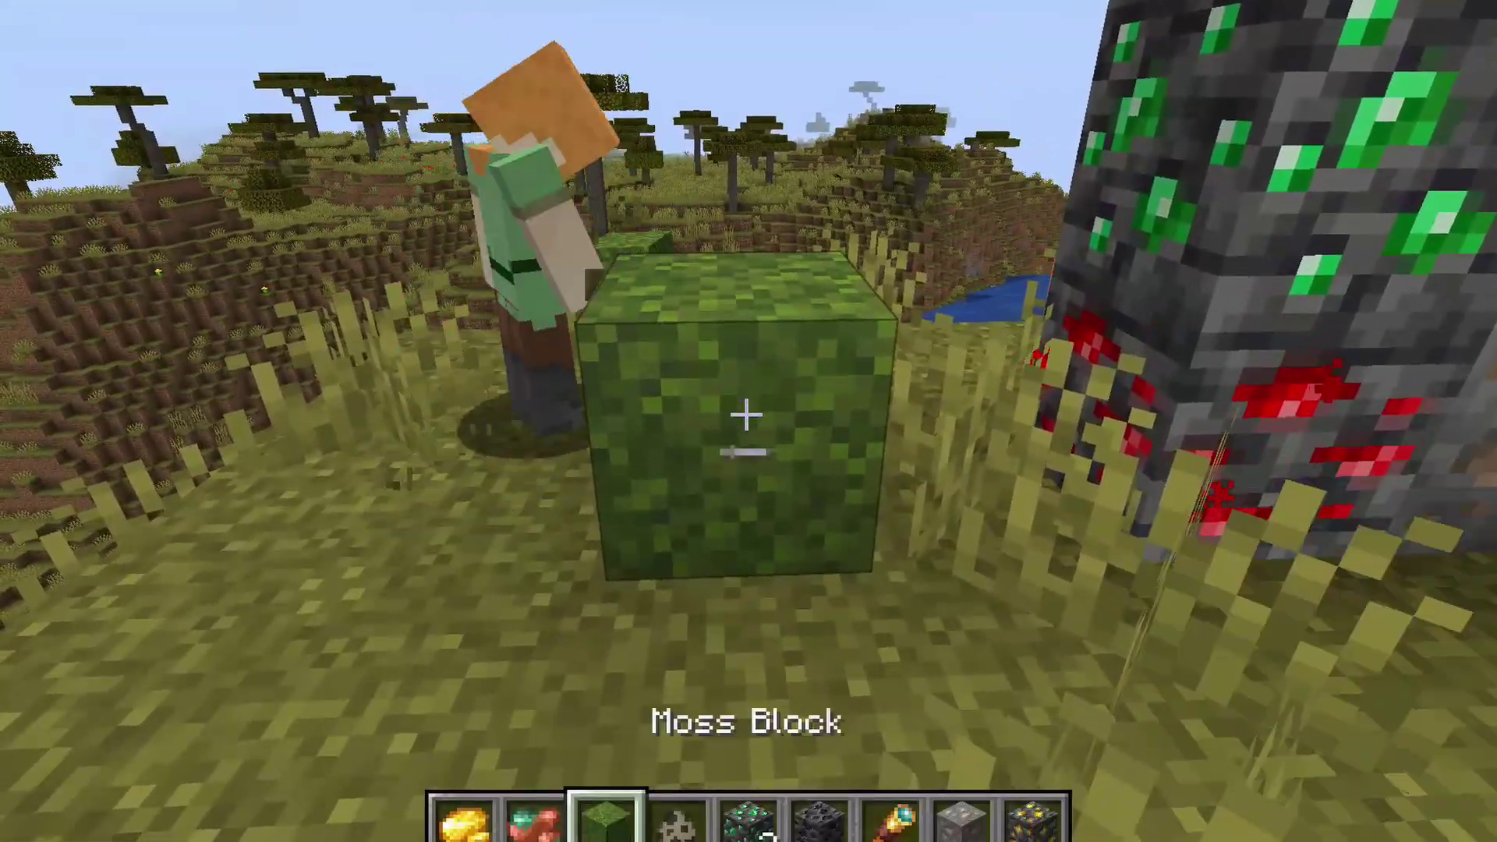
right_click(746, 416)
click(747, 415)
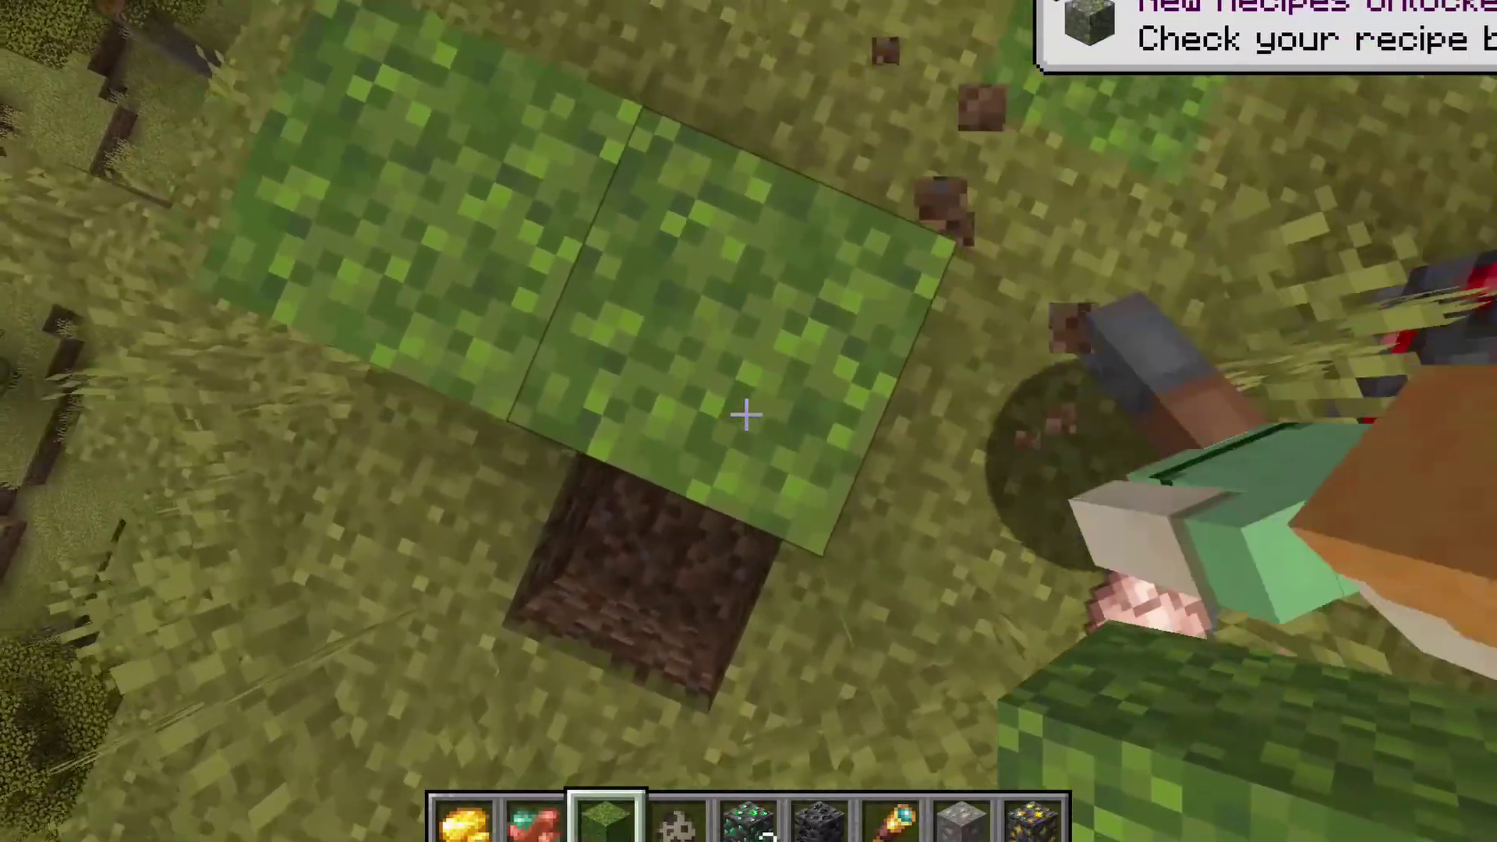
click(746, 416)
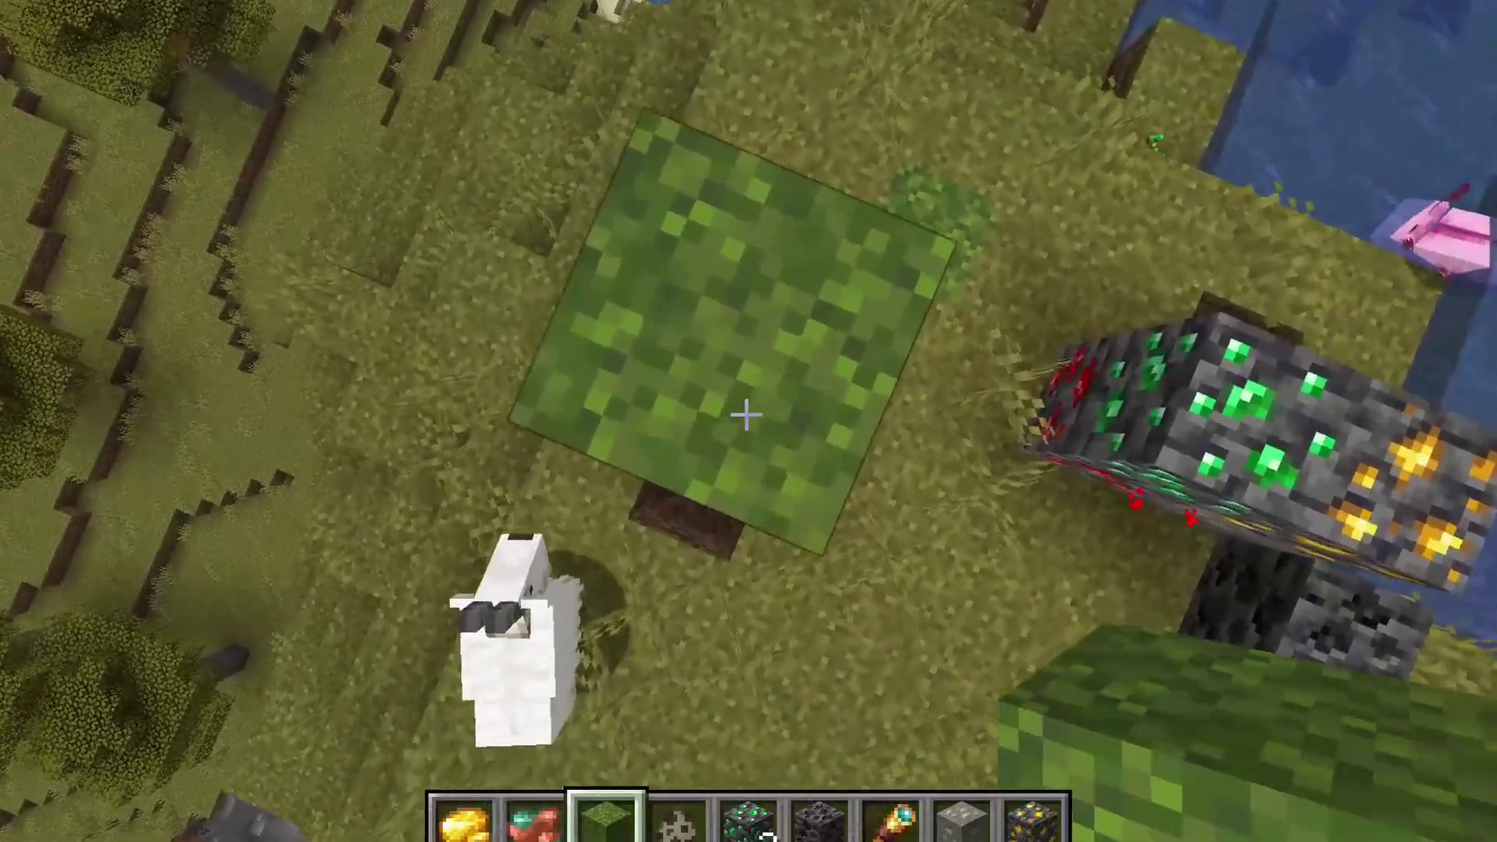